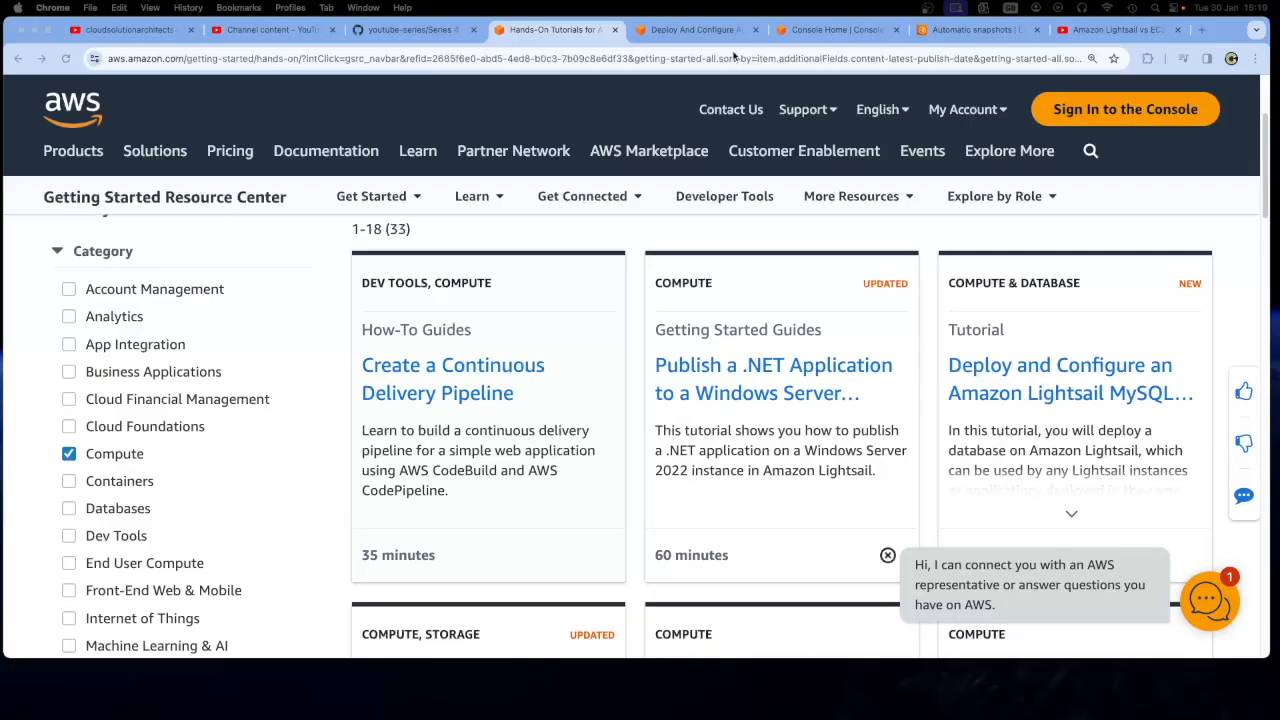
# Show the overview of the tutorial Deploy and Configure an Amazon Lightsail MySQL Database
pyautogui.click(708, 31)
pyautogui.scroll(15, 570, 380)
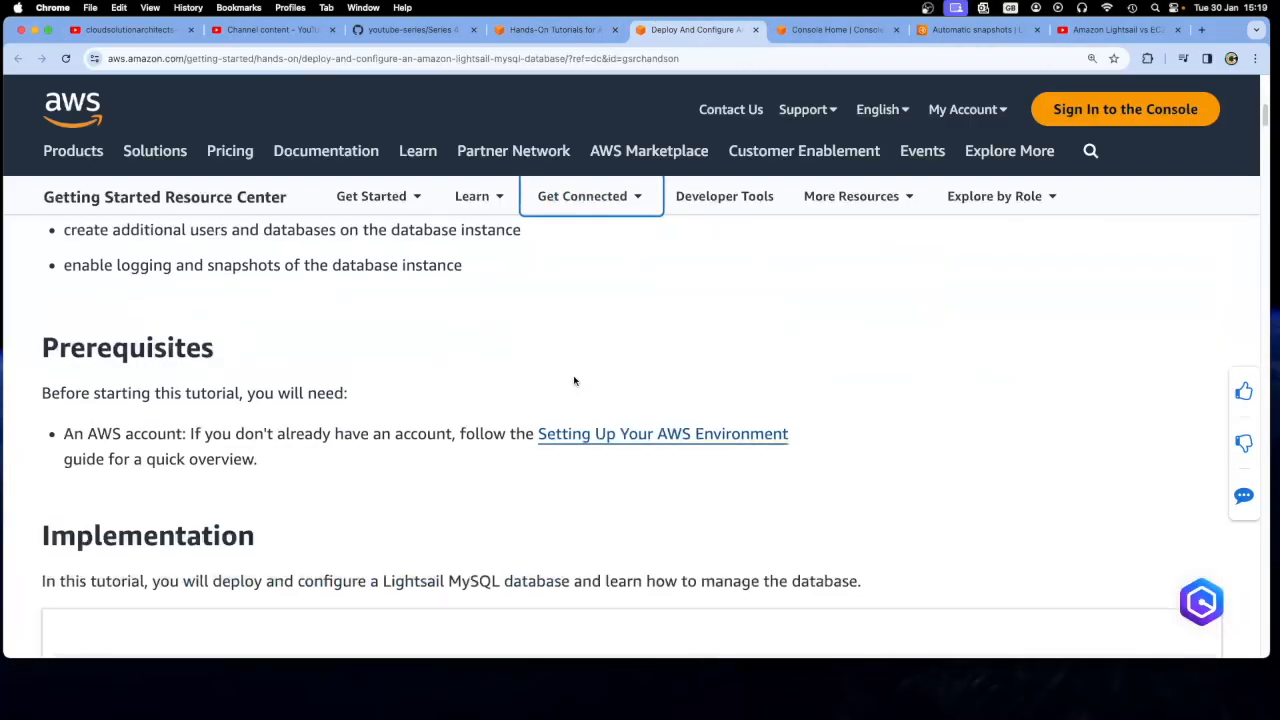
pyautogui.scroll(1, 576, 381)
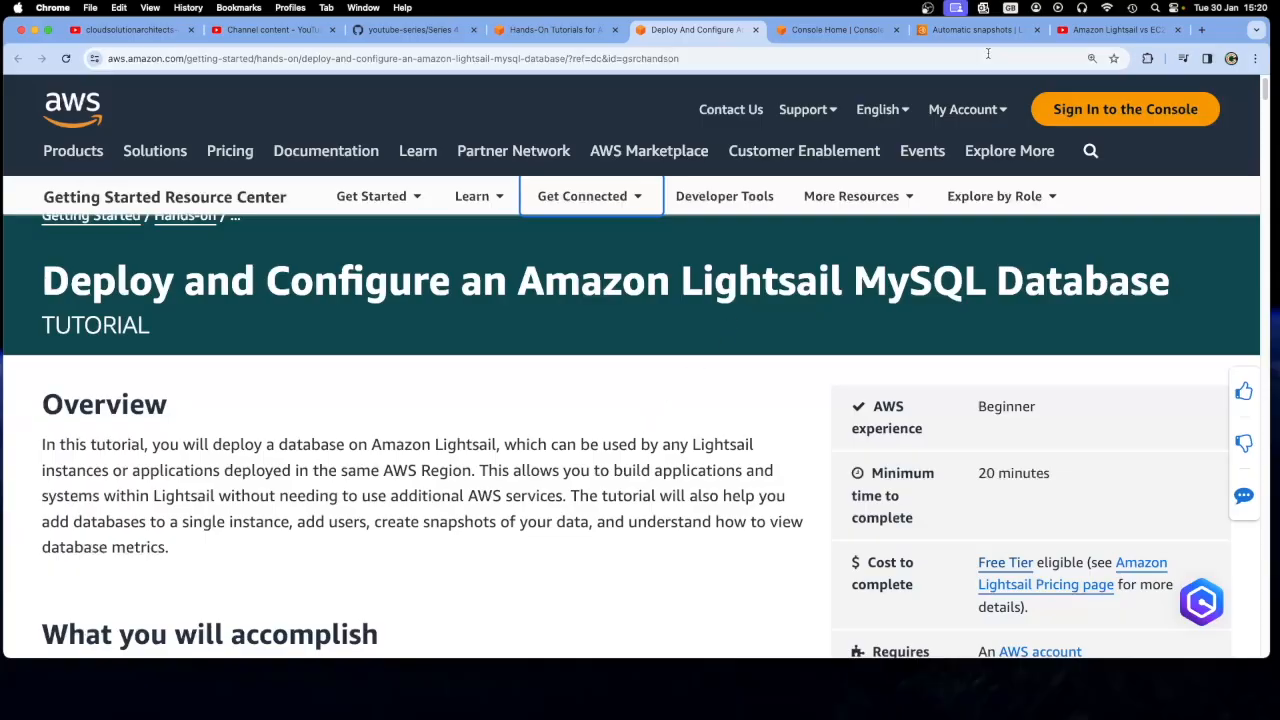
# Read the description of the YouTube video Amazon Lightsail vs EC2 to see what Lightsail offers
pyautogui.click(1118, 30)
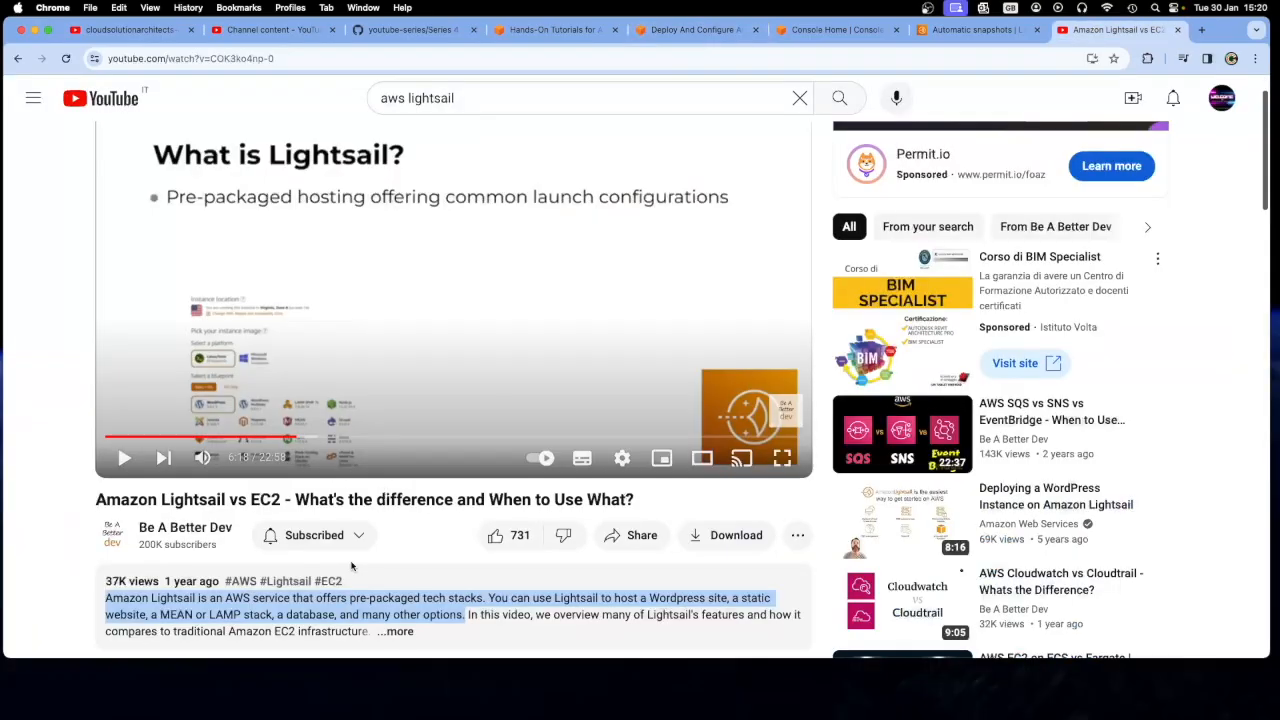
pyautogui.scroll(-1, 214, 489)
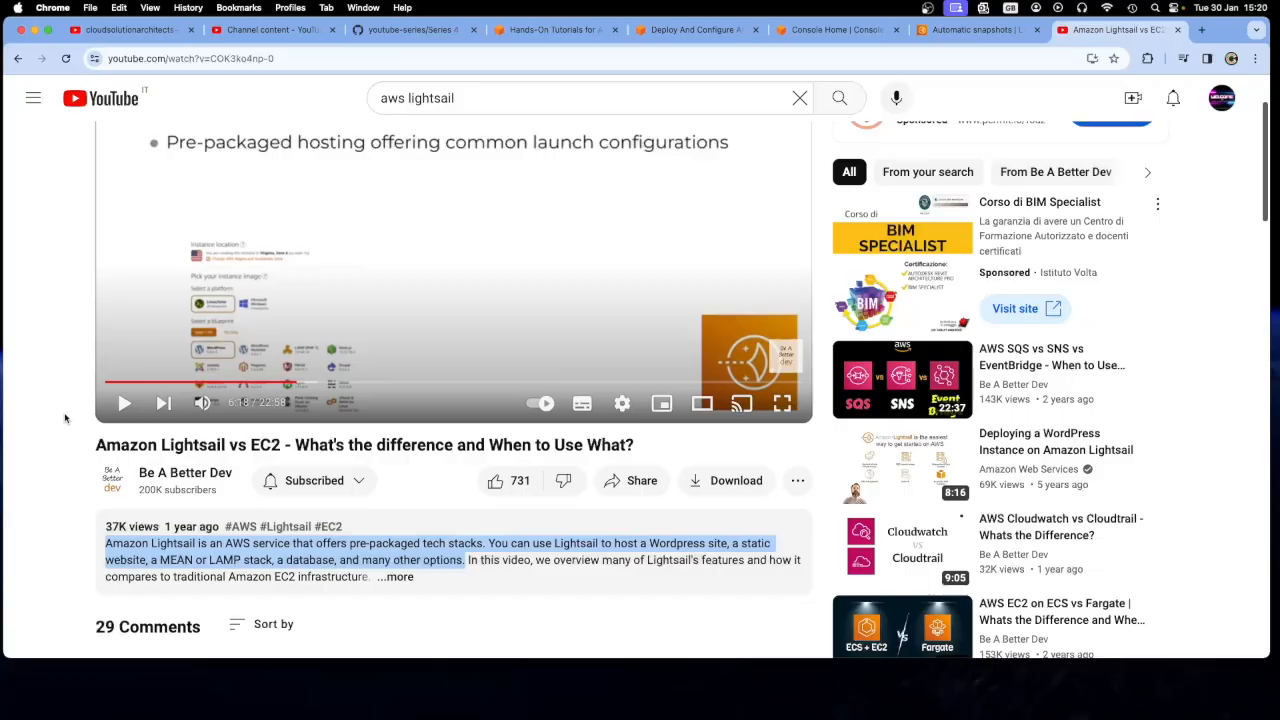
pyautogui.scroll(1, 66, 420)
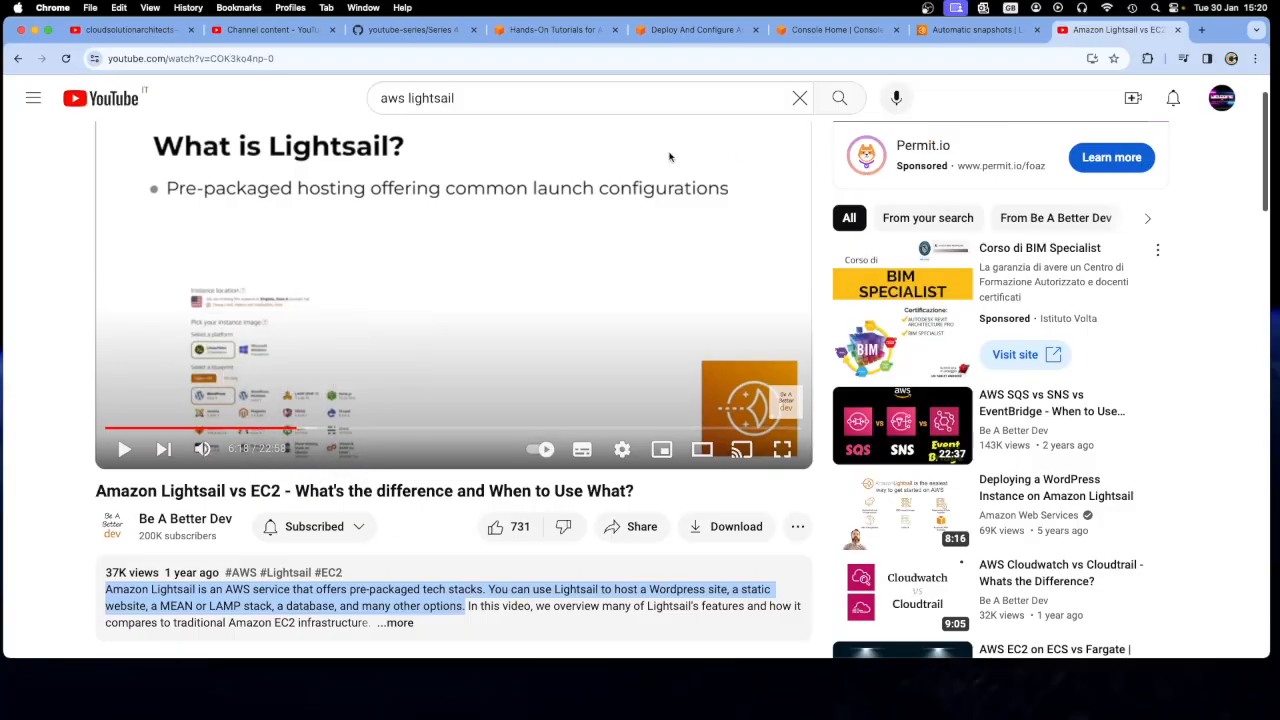
# Return to the Lightsail MySQL tutorial and read its Overview paragraph, highlighting the key phrases
pyautogui.click(548, 30)
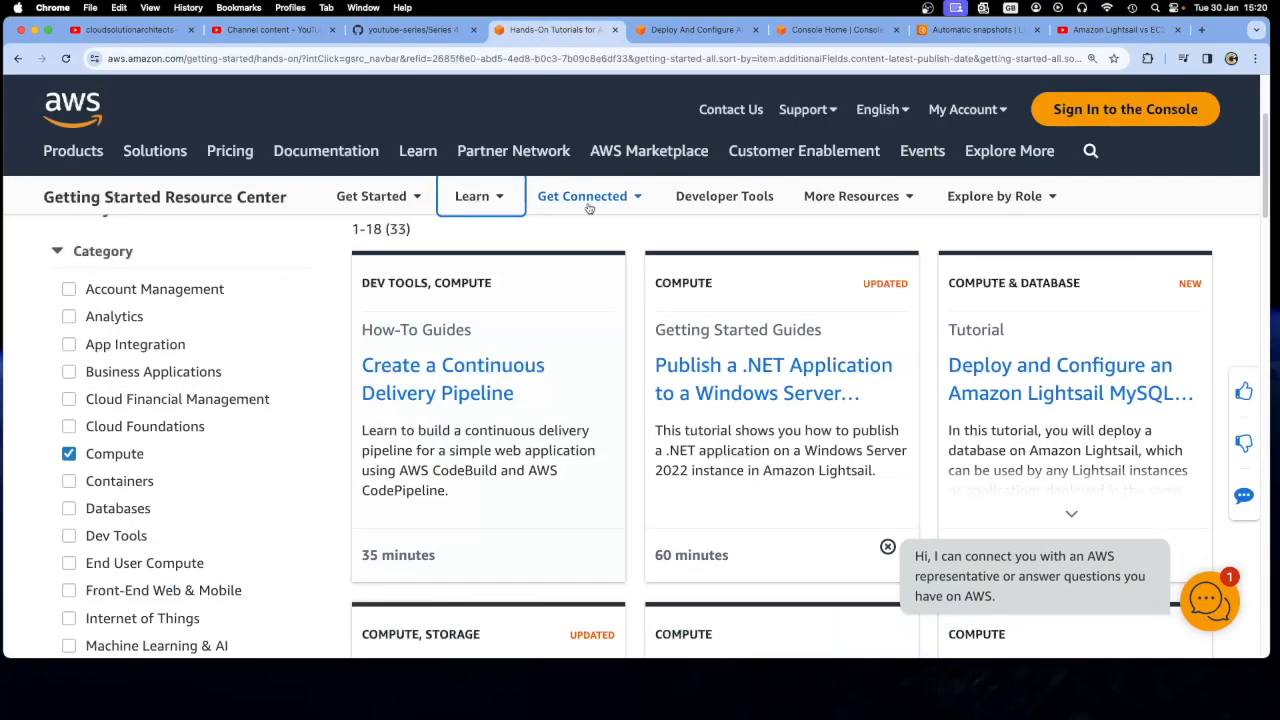
pyautogui.click(689, 30)
pyautogui.scroll(-3, 399, 447)
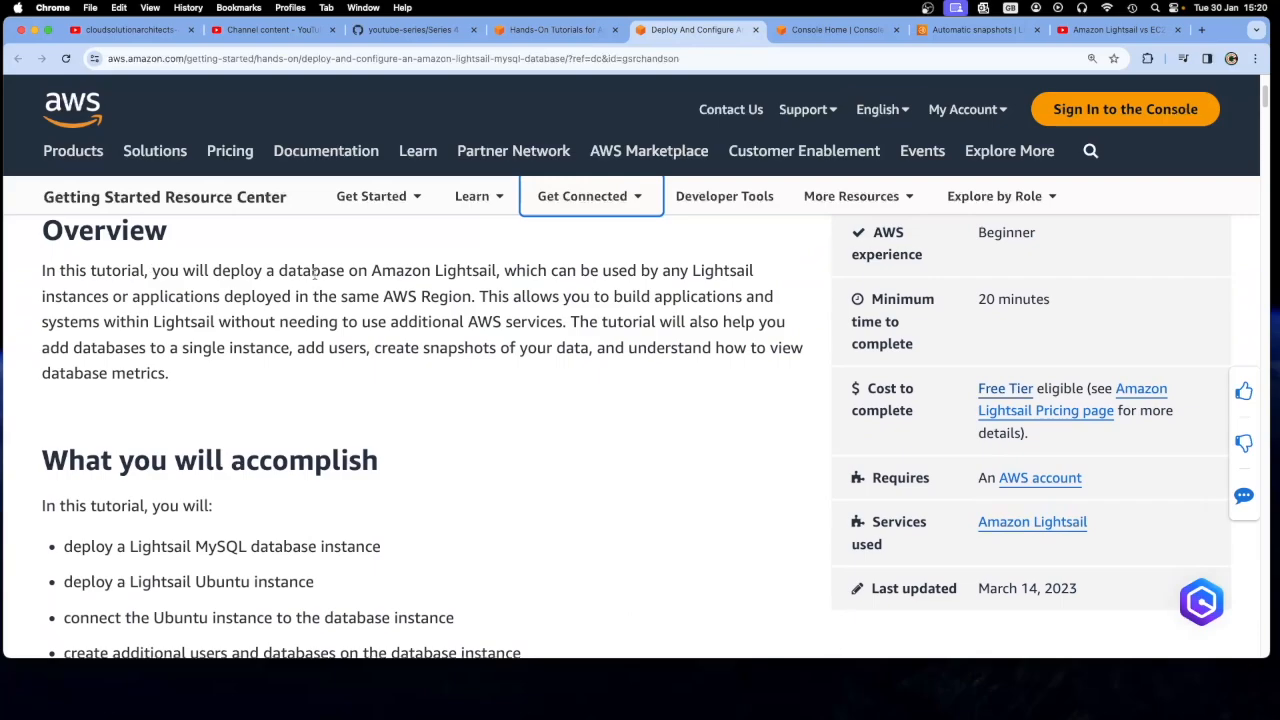
pyautogui.moveTo(271, 272); pyautogui.dragTo(497, 272)
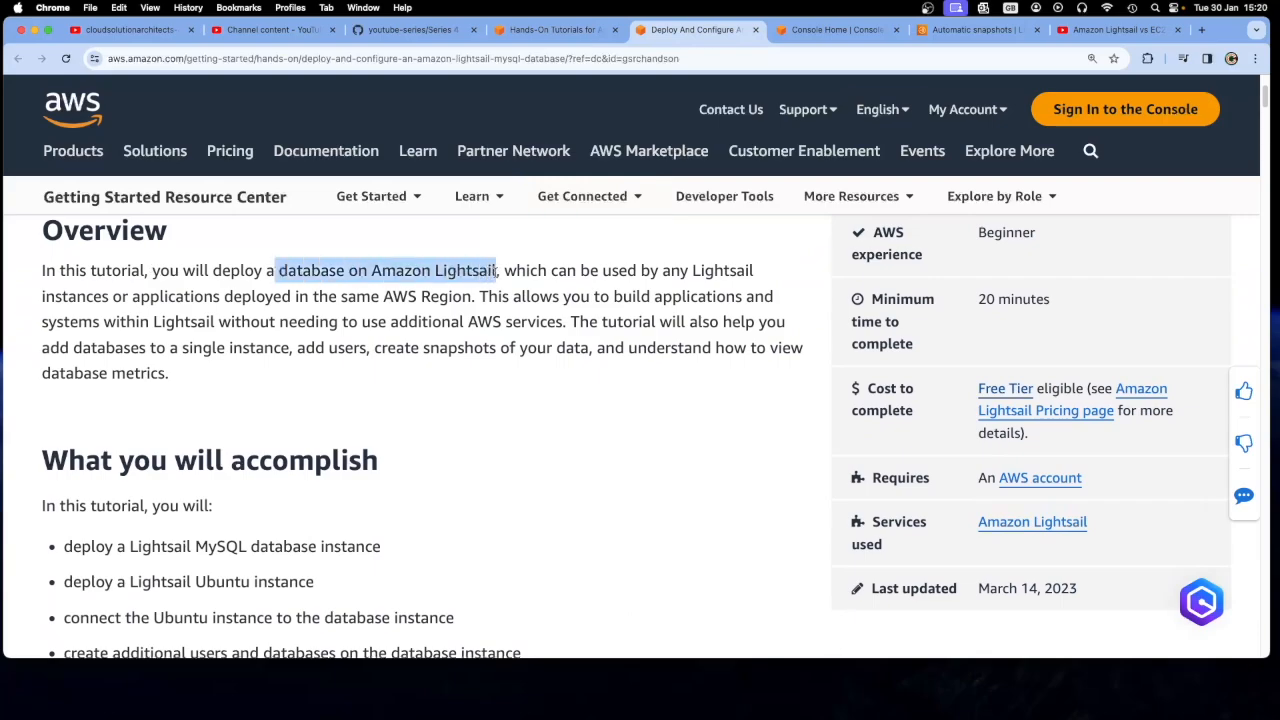
pyautogui.click(509, 272)
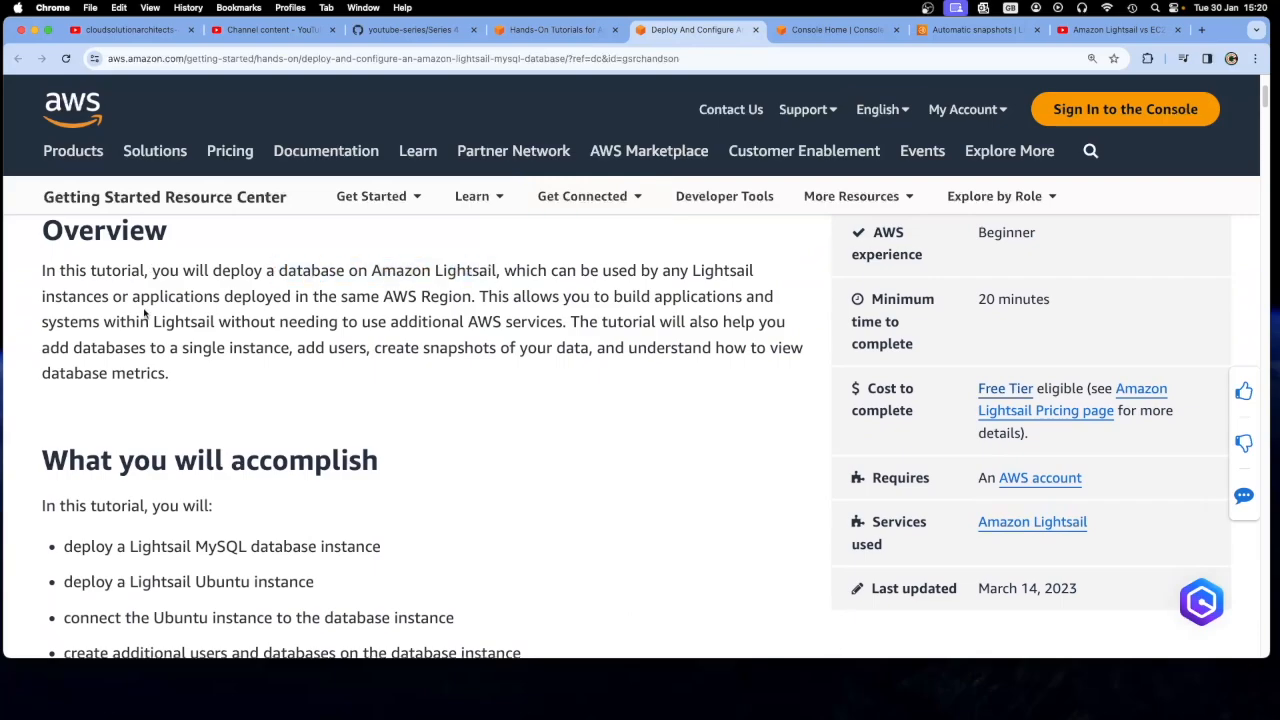
pyautogui.moveTo(134, 296); pyautogui.dragTo(472, 297)
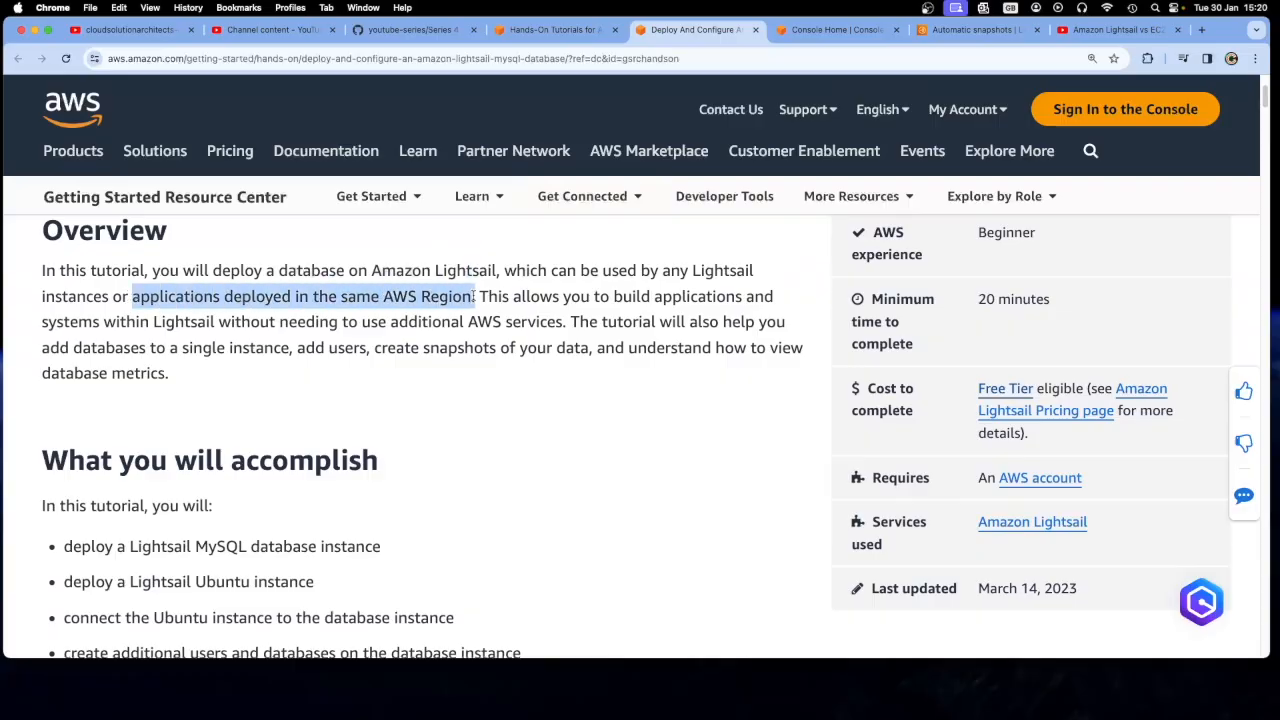
pyautogui.click(476, 372)
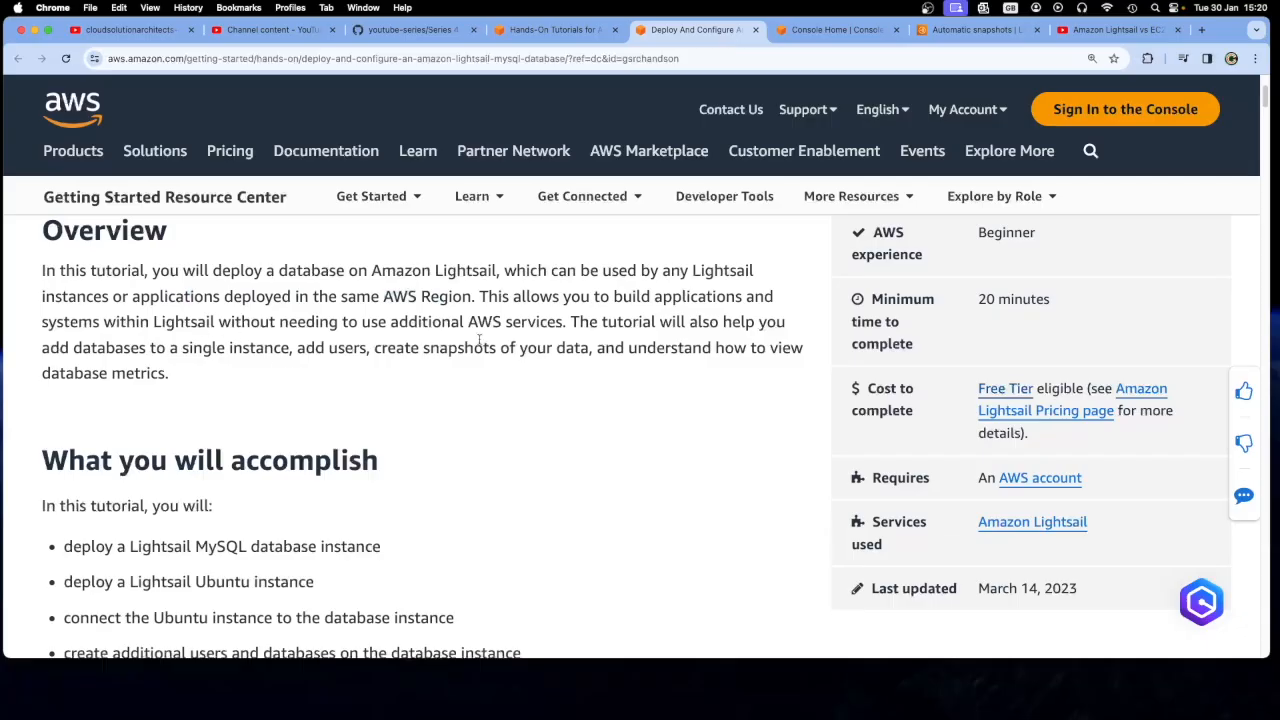
pyautogui.moveTo(564, 322); pyautogui.dragTo(340, 322)
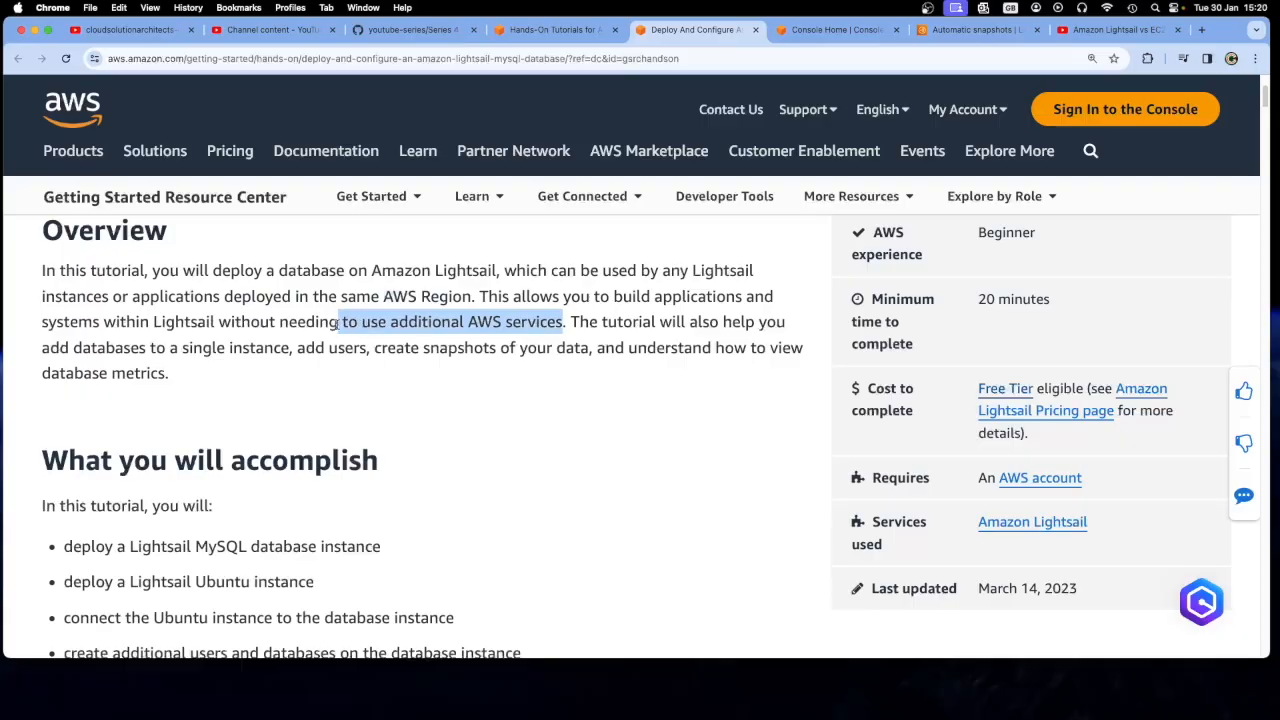
pyautogui.click(485, 417)
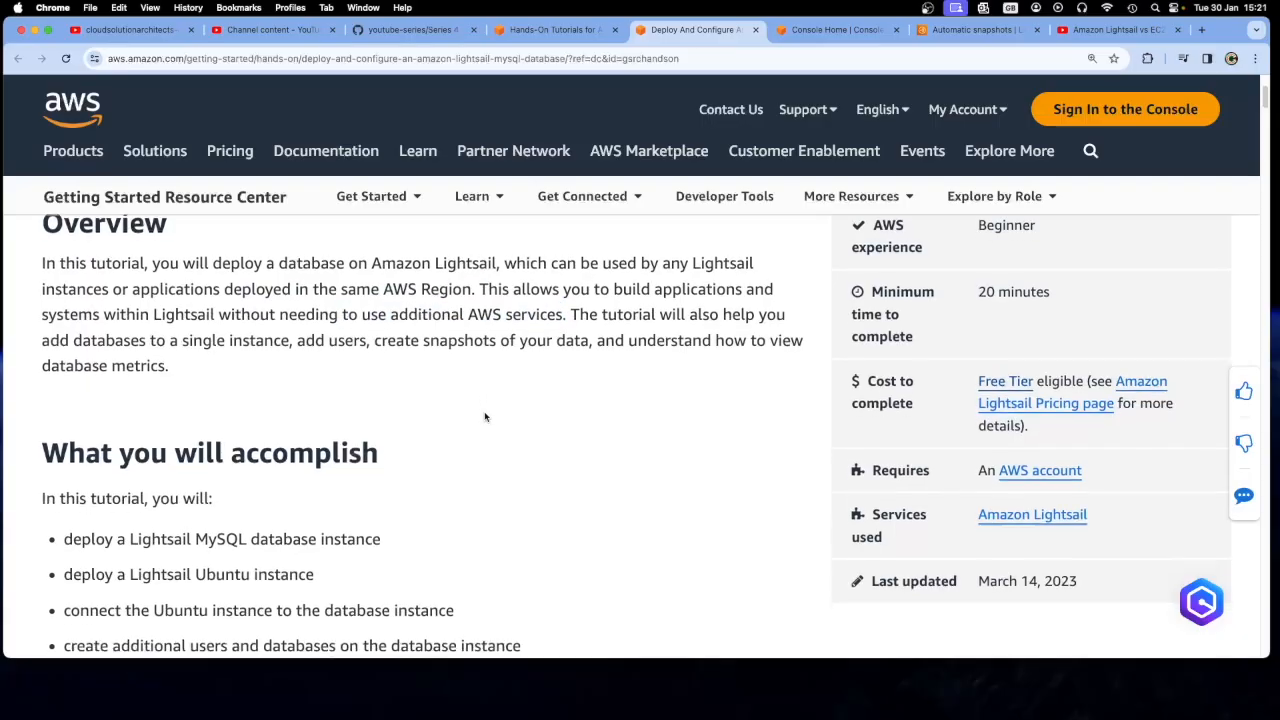
# Read the tutorial's What you will accomplish list, the prerequisites and the first two implementation steps
pyautogui.scroll(-2, 485, 417)
pyautogui.moveTo(69, 345); pyautogui.dragTo(335, 345)
pyautogui.click(232, 345)
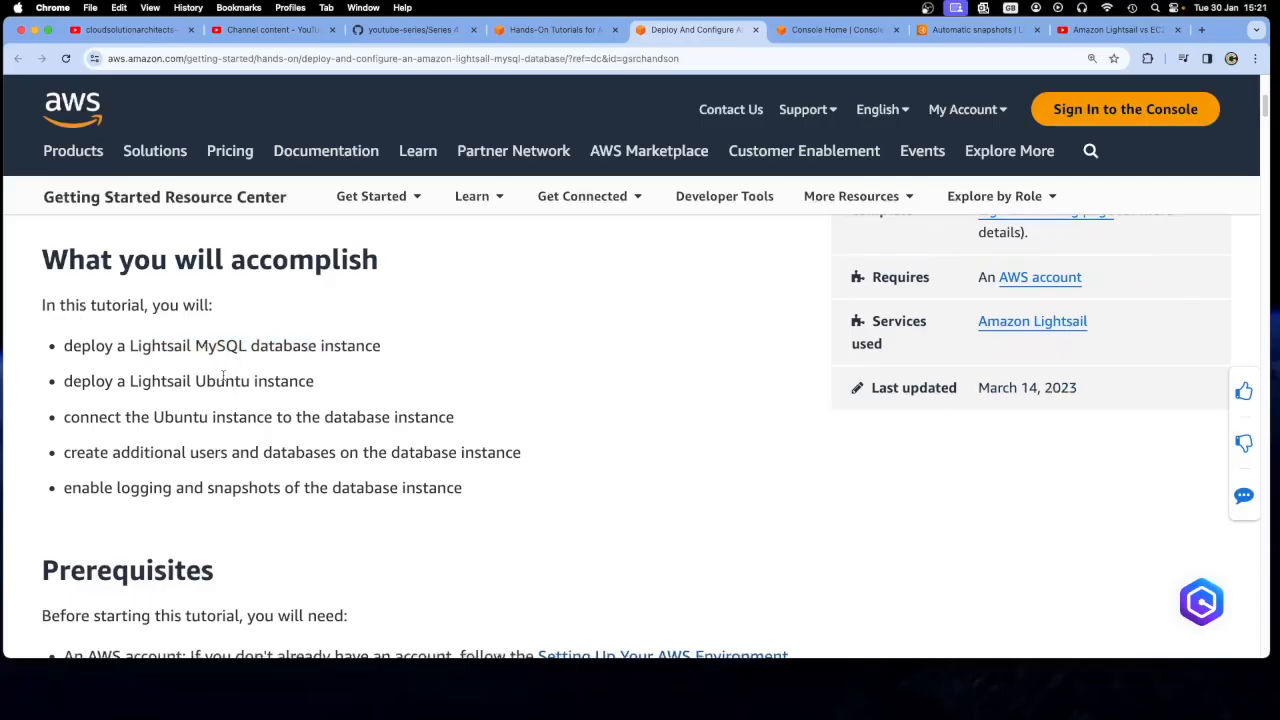
pyautogui.moveTo(114, 383); pyautogui.dragTo(195, 383)
pyautogui.click(291, 388)
pyautogui.scroll(-1, 289, 397)
pyautogui.scroll(-1, 289, 397)
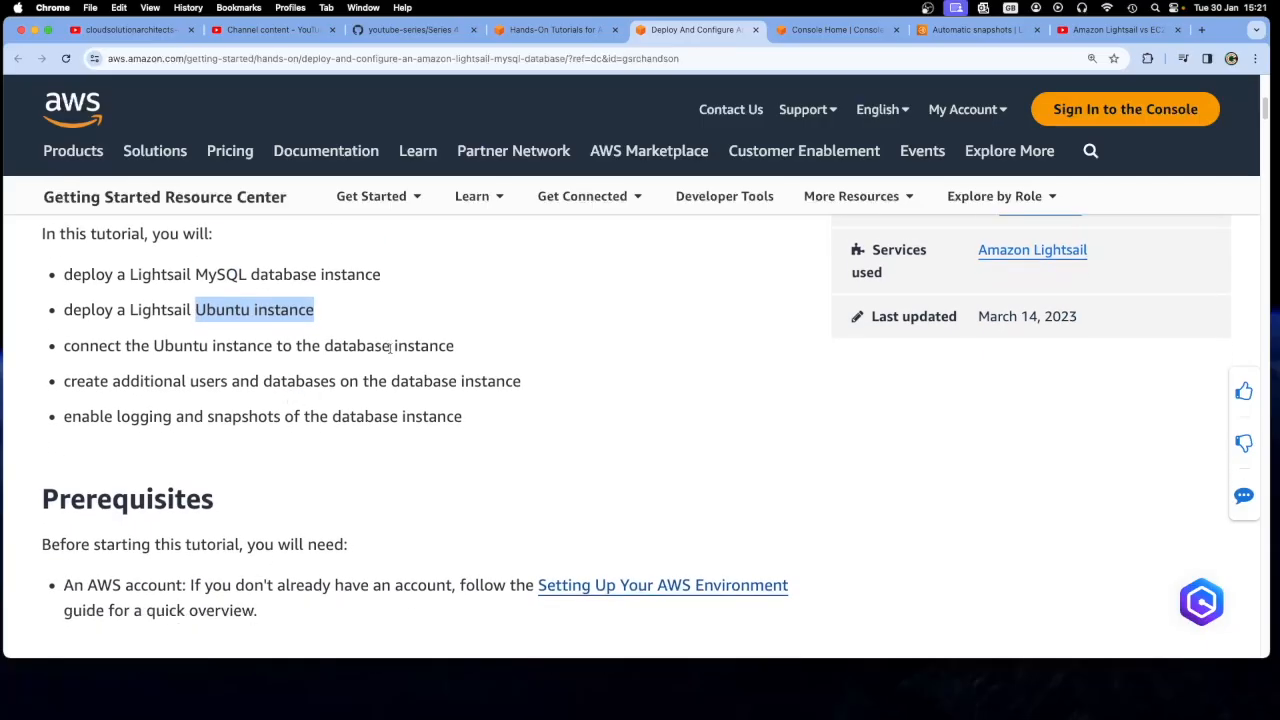
pyautogui.moveTo(453, 345); pyautogui.dragTo(240, 346)
pyautogui.moveTo(145, 382); pyautogui.dragTo(206, 417)
pyautogui.click(293, 453)
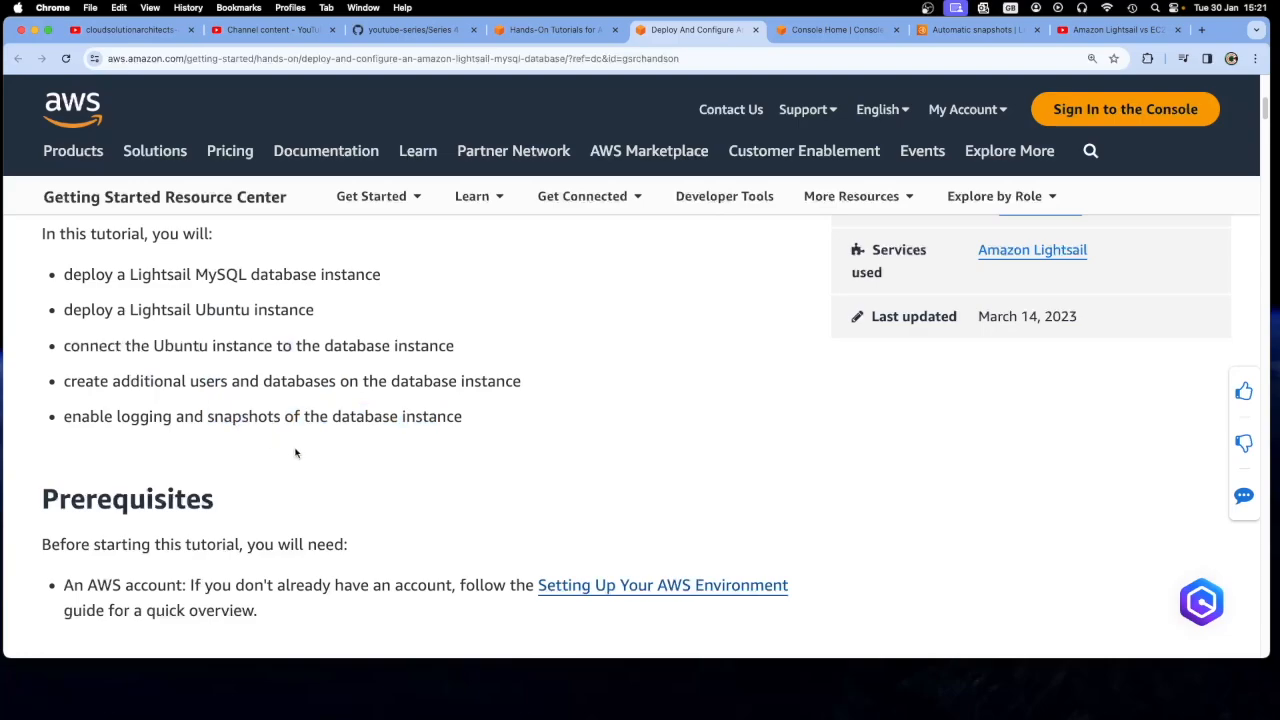
pyautogui.scroll(-5, 296, 454)
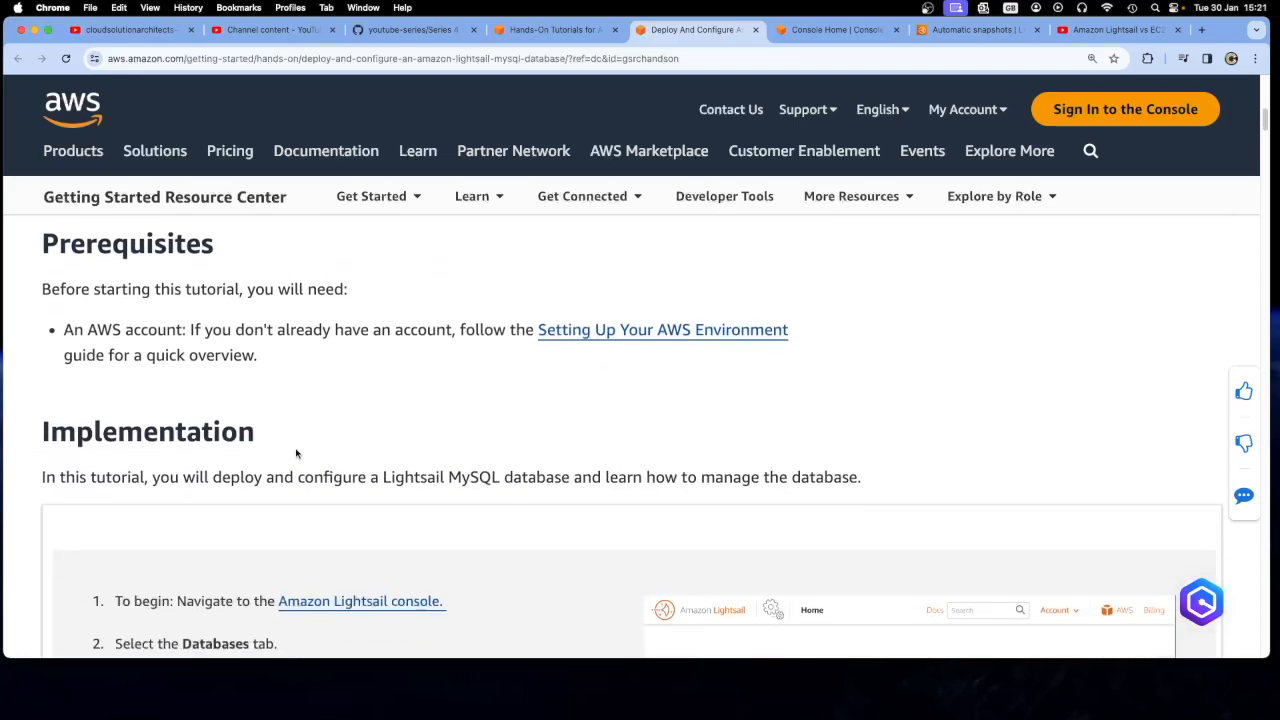
pyautogui.scroll(-4, 296, 454)
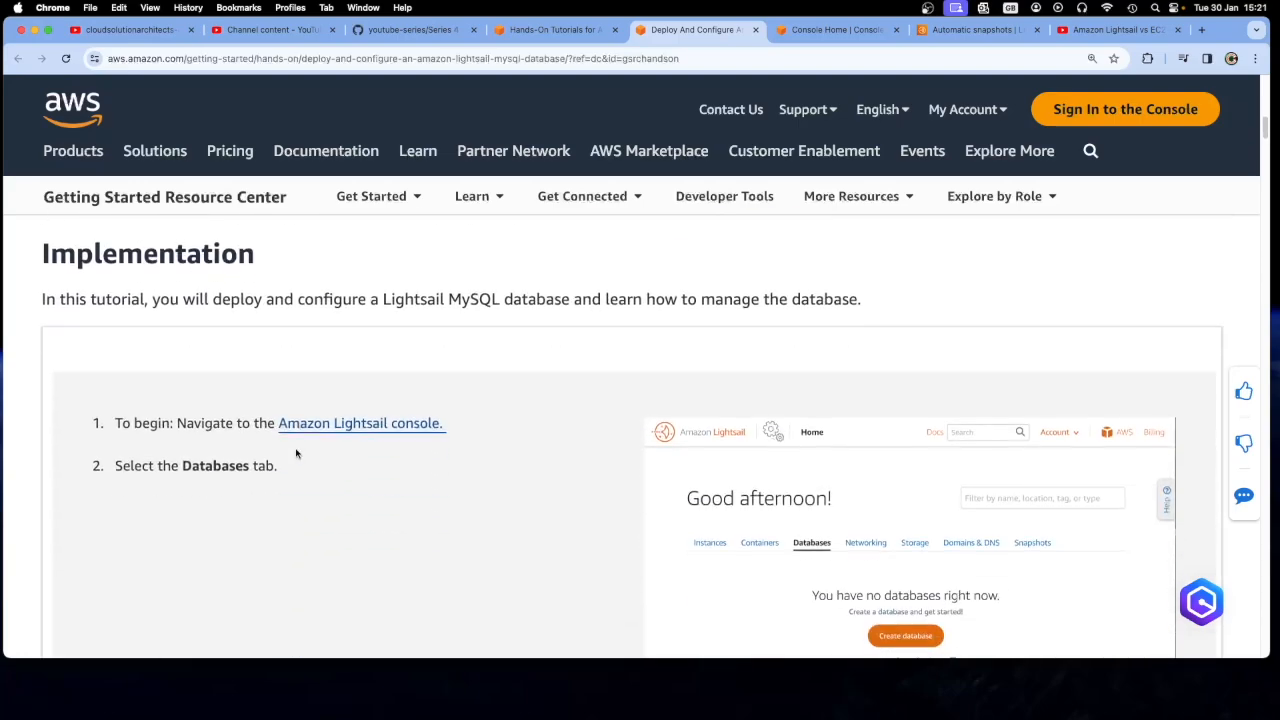
pyautogui.scroll(-2, 317, 506)
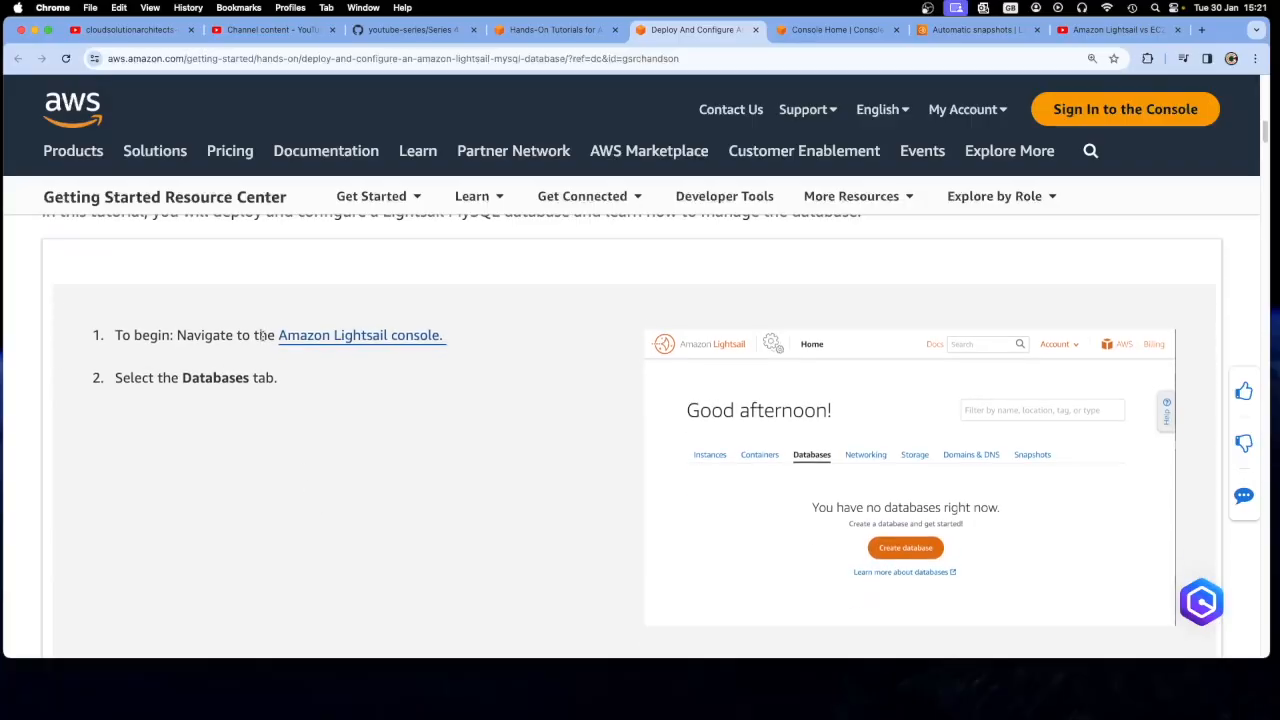
# Place the Lightsail console beside the tutorial in the browser and show the console's Databases section
pyautogui.click(967, 33)
pyautogui.moveTo(967, 33); pyautogui.dragTo(830, 35)
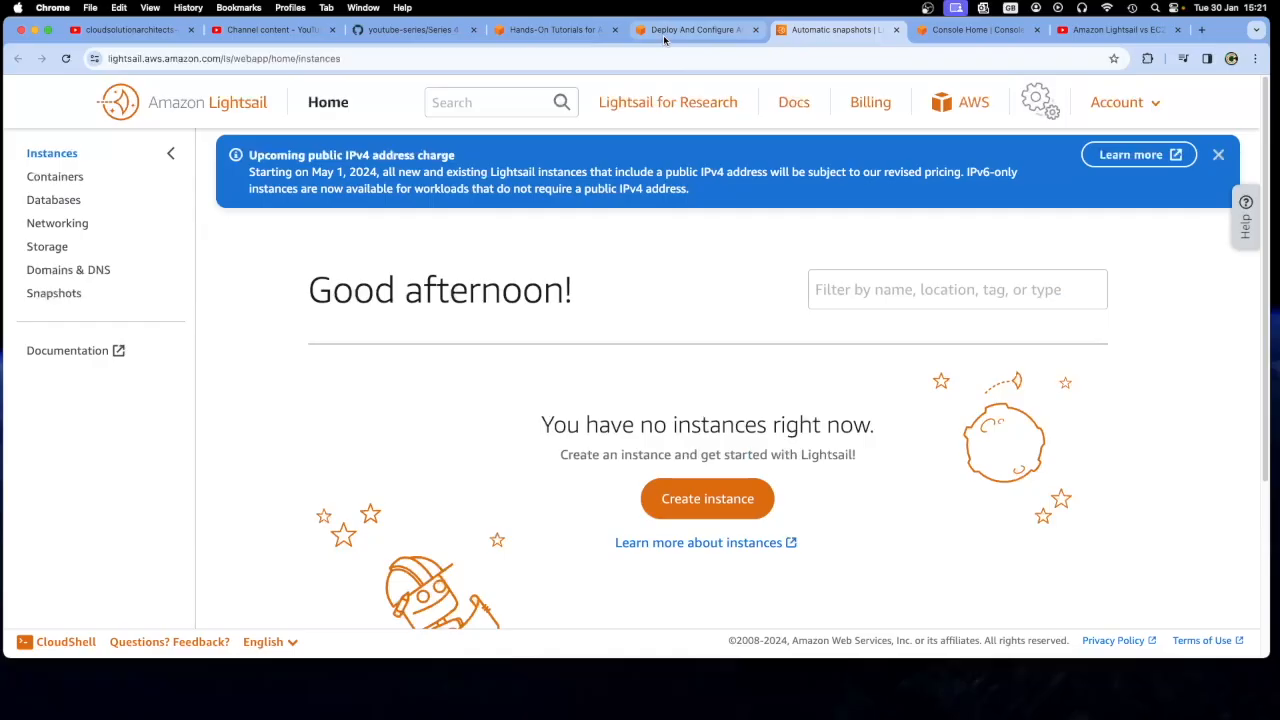
pyautogui.click(664, 36)
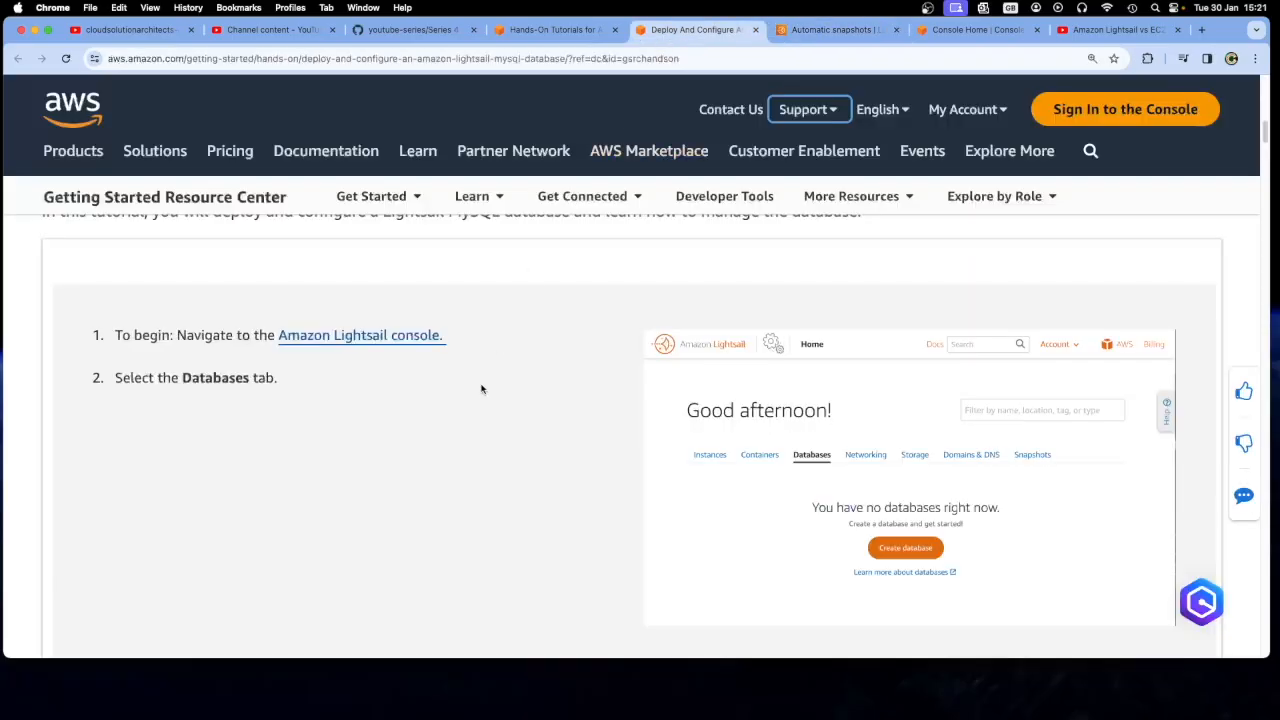
pyautogui.click(835, 31)
pyautogui.click(52, 200)
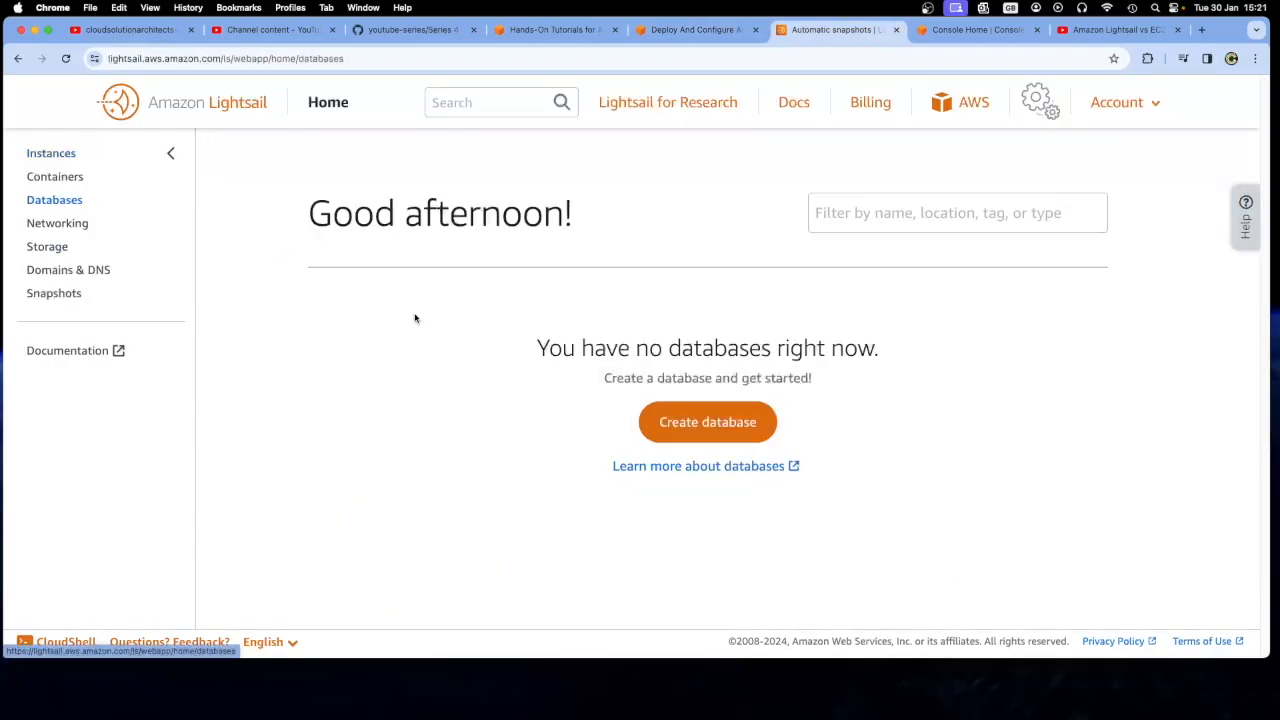
# Check tutorial steps 3 and 4 and start creating a new database in the Lightsail console
pyautogui.click(695, 30)
pyautogui.scroll(-5, 550, 401)
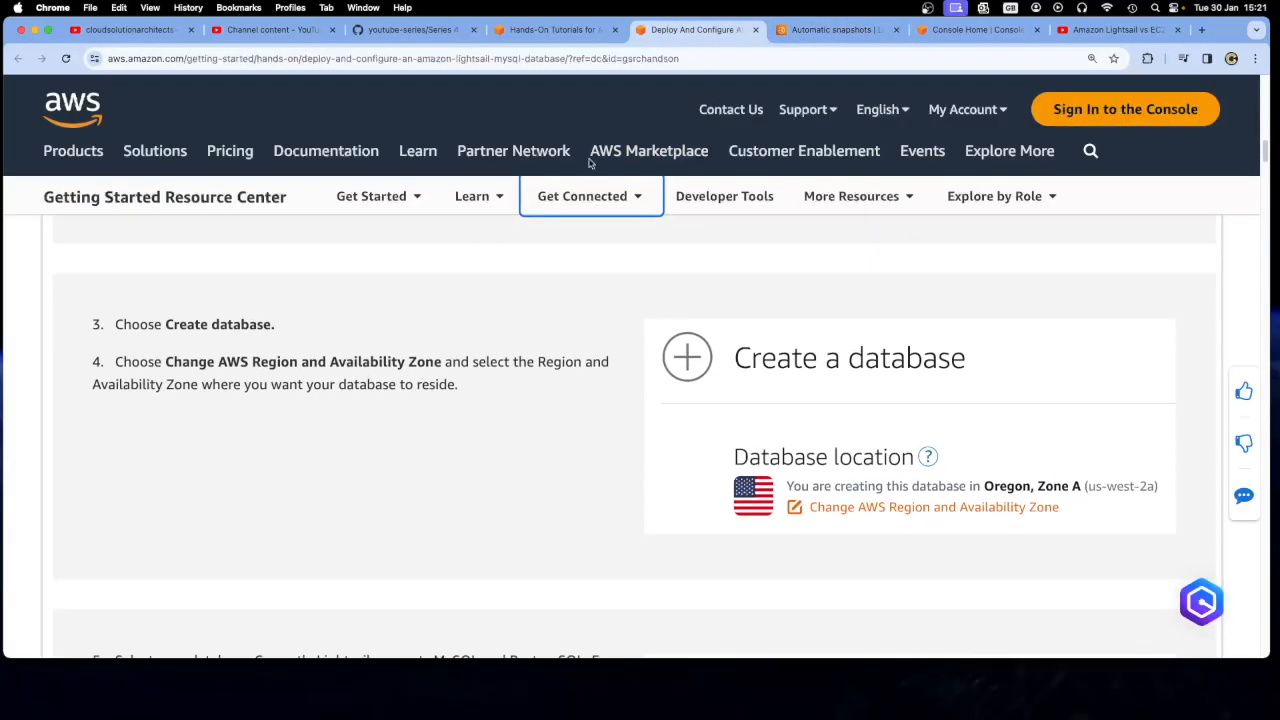
pyautogui.click(835, 30)
pyautogui.click(655, 414)
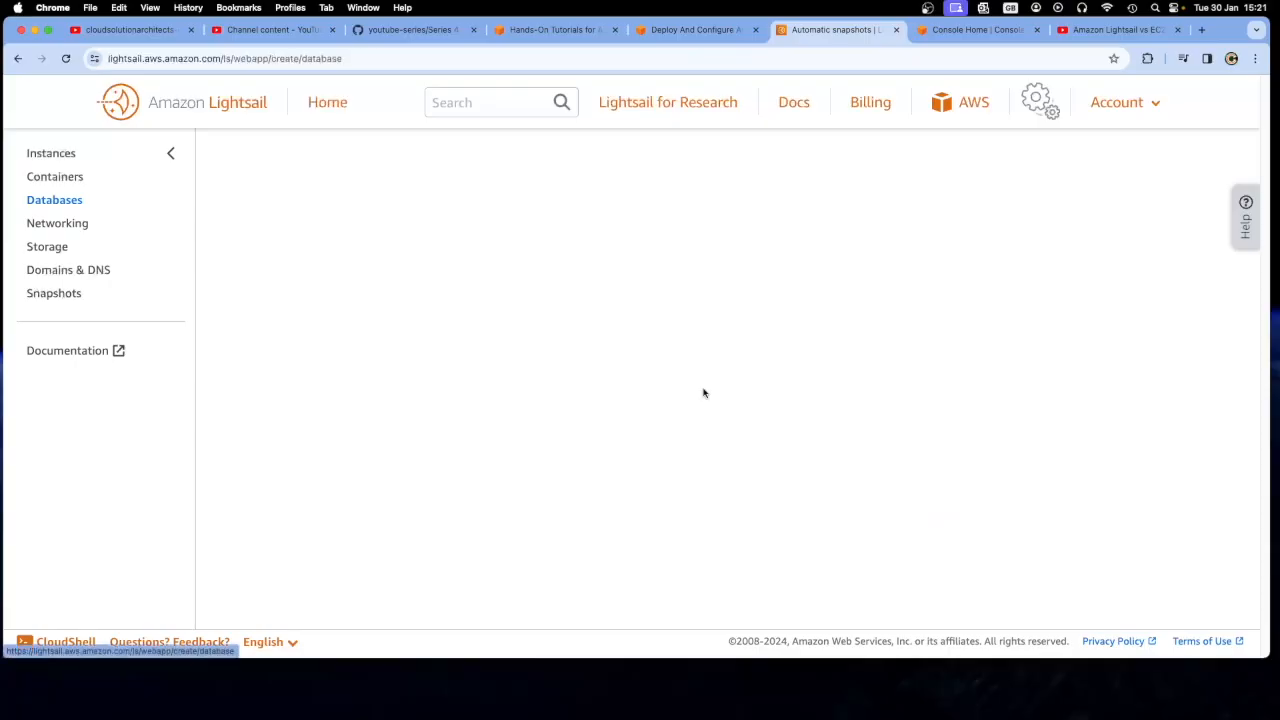
pyautogui.click(686, 34)
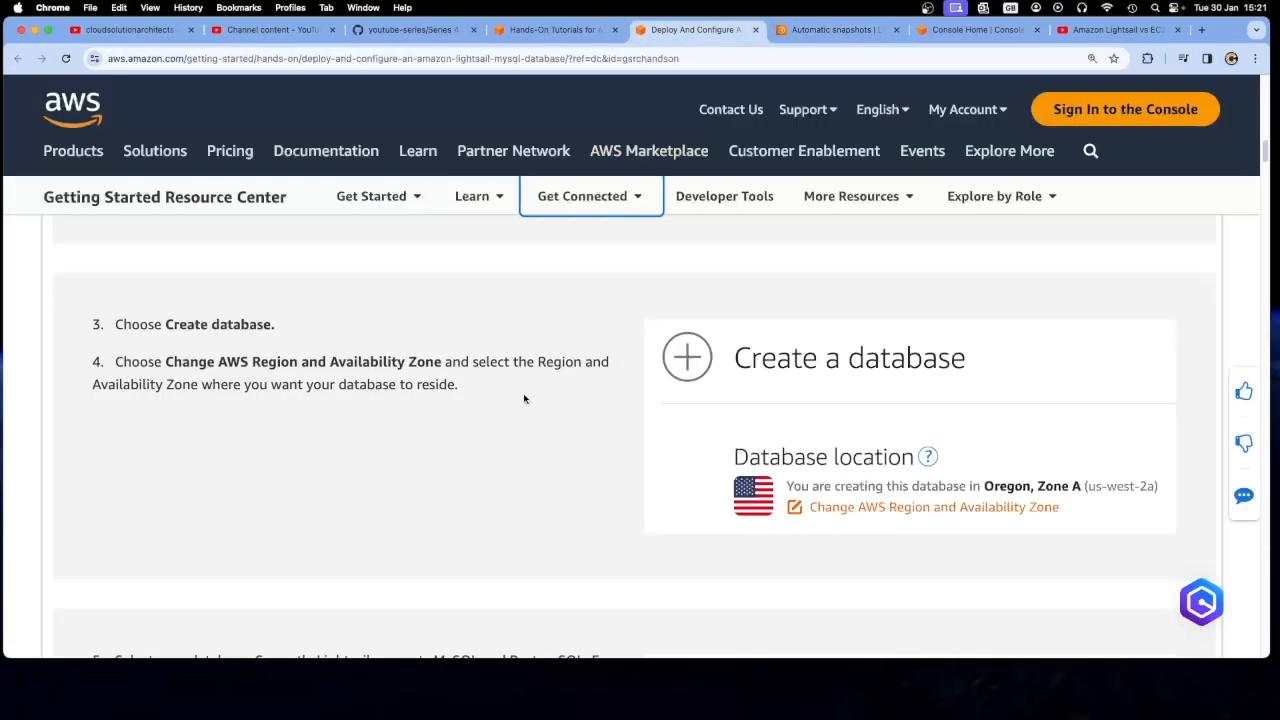
pyautogui.click(827, 33)
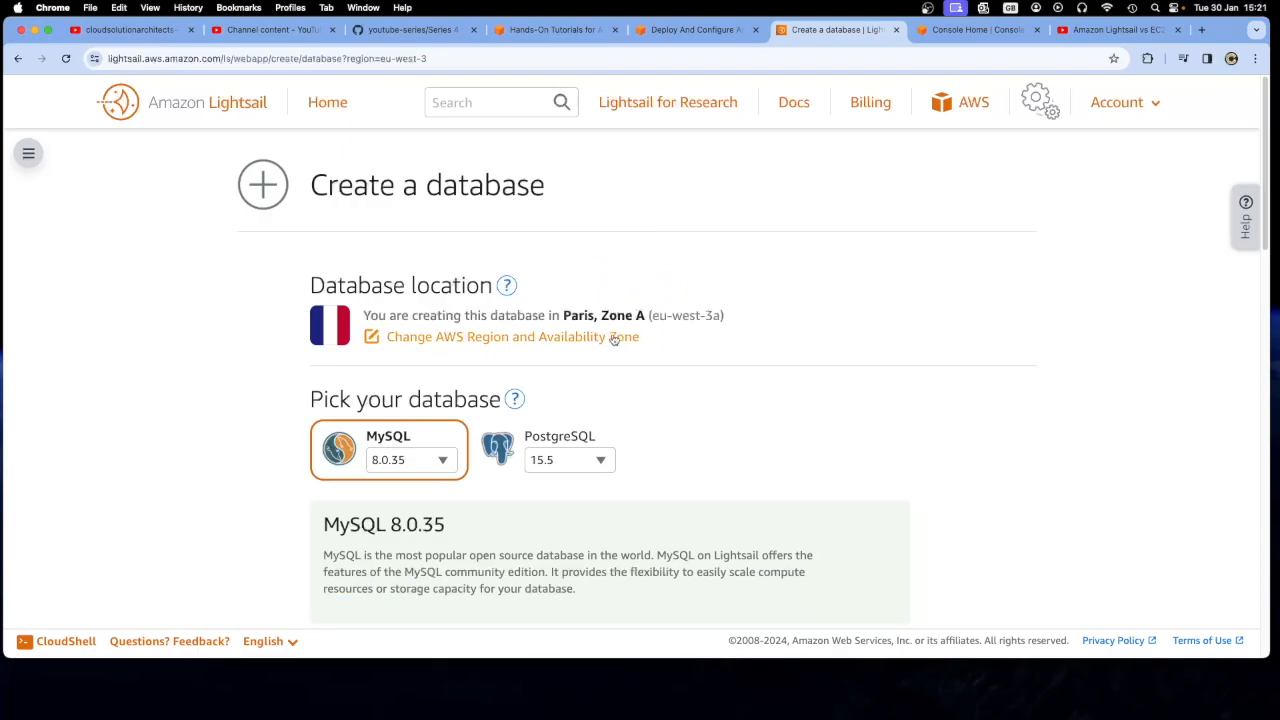
# Change the database's AWS Region to Ireland (eu-west-1) and check the Availability Zone and database engine options
pyautogui.click(543, 338)
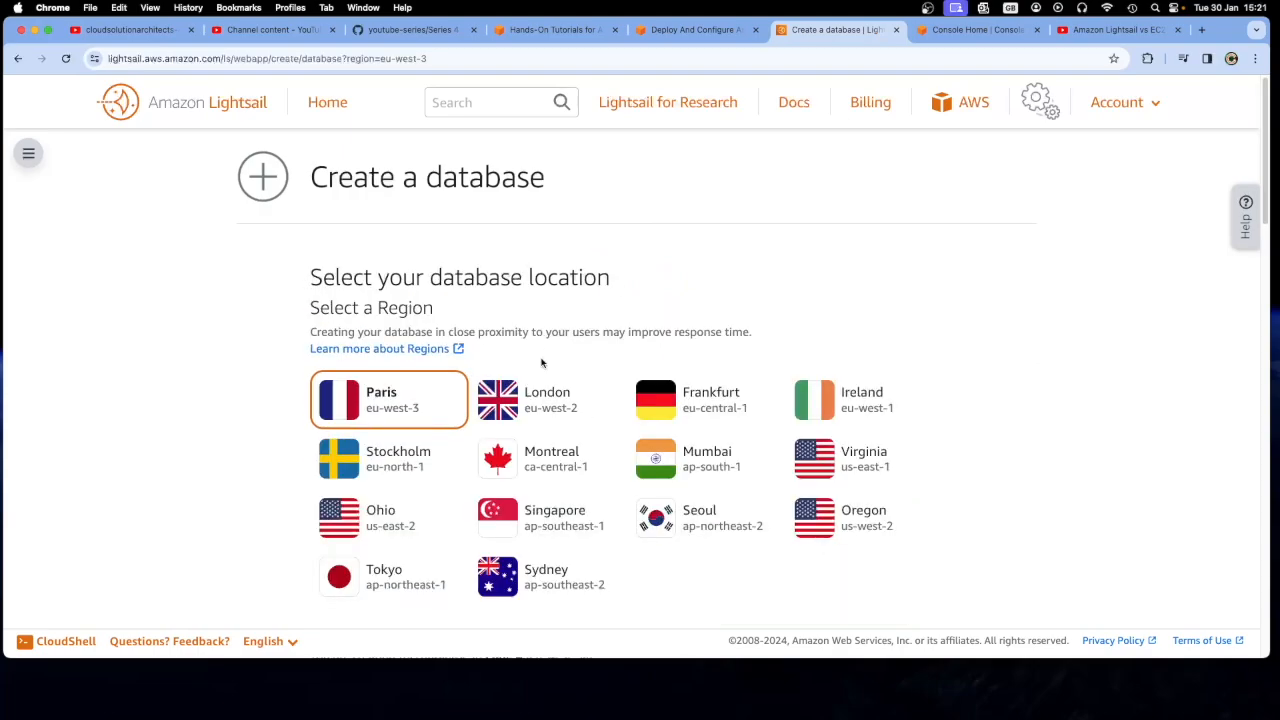
pyautogui.scroll(-1, 543, 363)
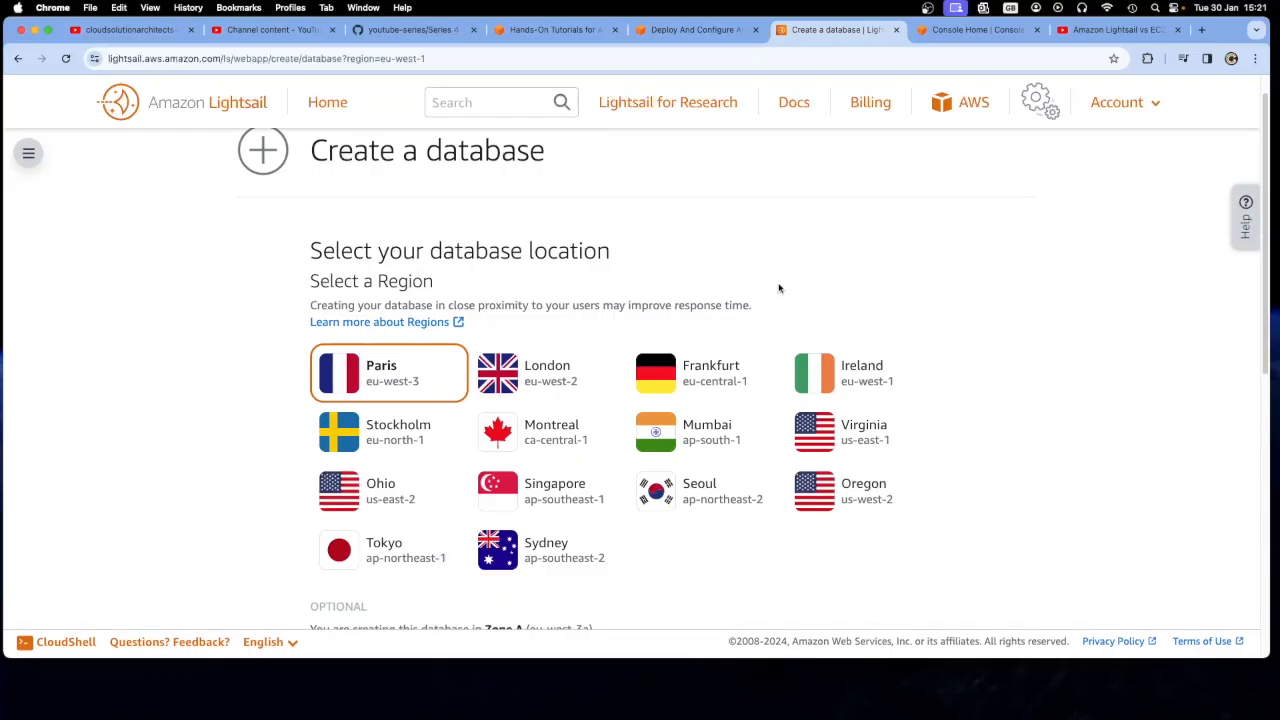
pyautogui.scroll(-3, 777, 286)
pyautogui.tripleClick(864, 258)
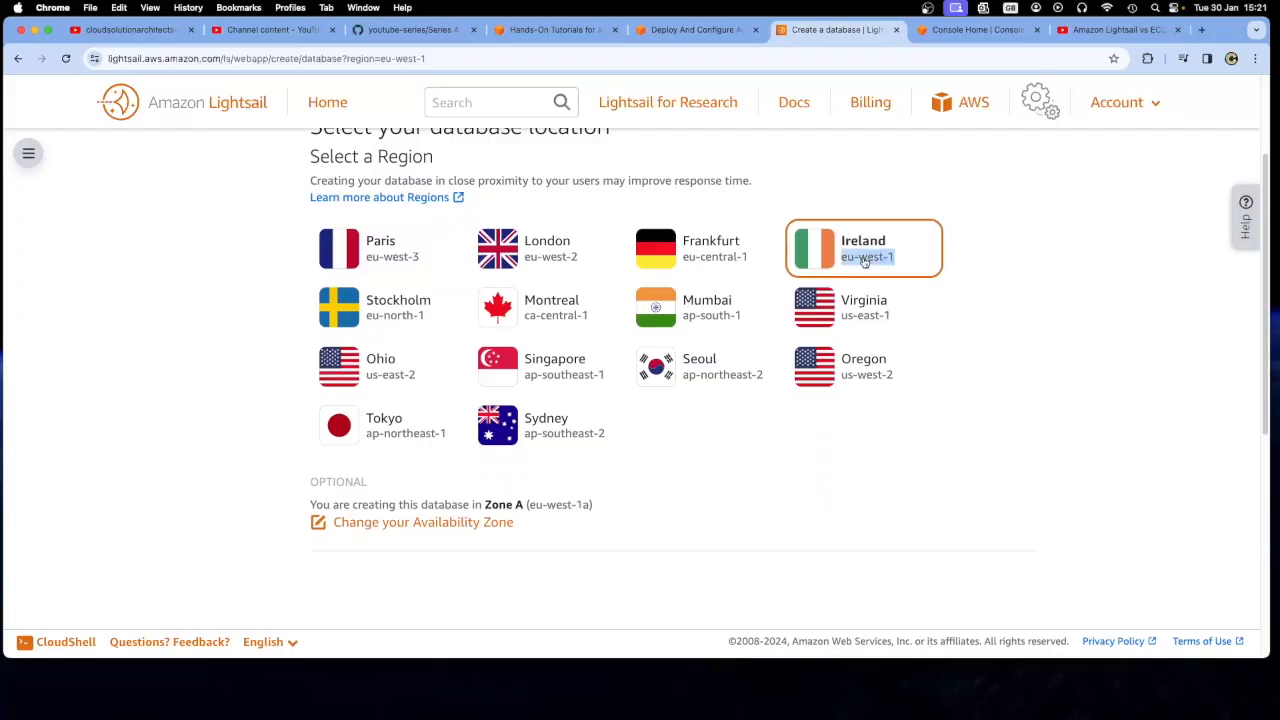
pyautogui.scroll(-1, 669, 502)
pyautogui.scroll(-7, 669, 502)
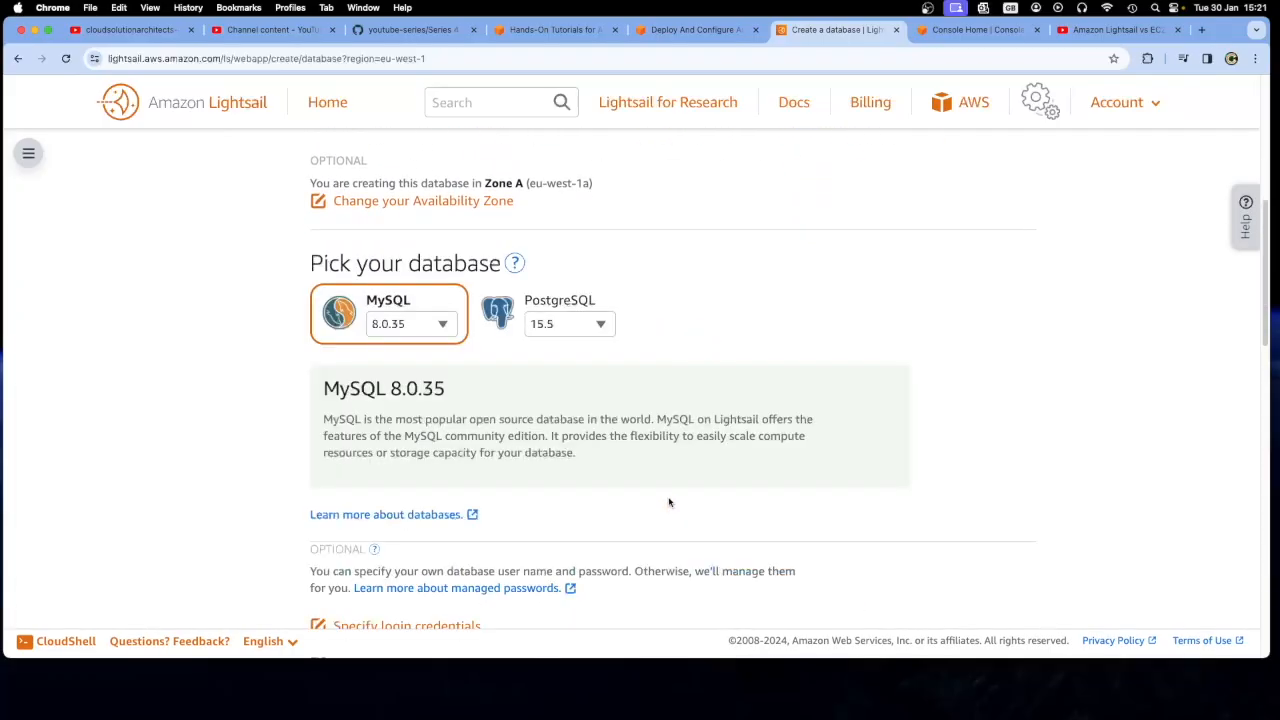
pyautogui.scroll(6, 670, 440)
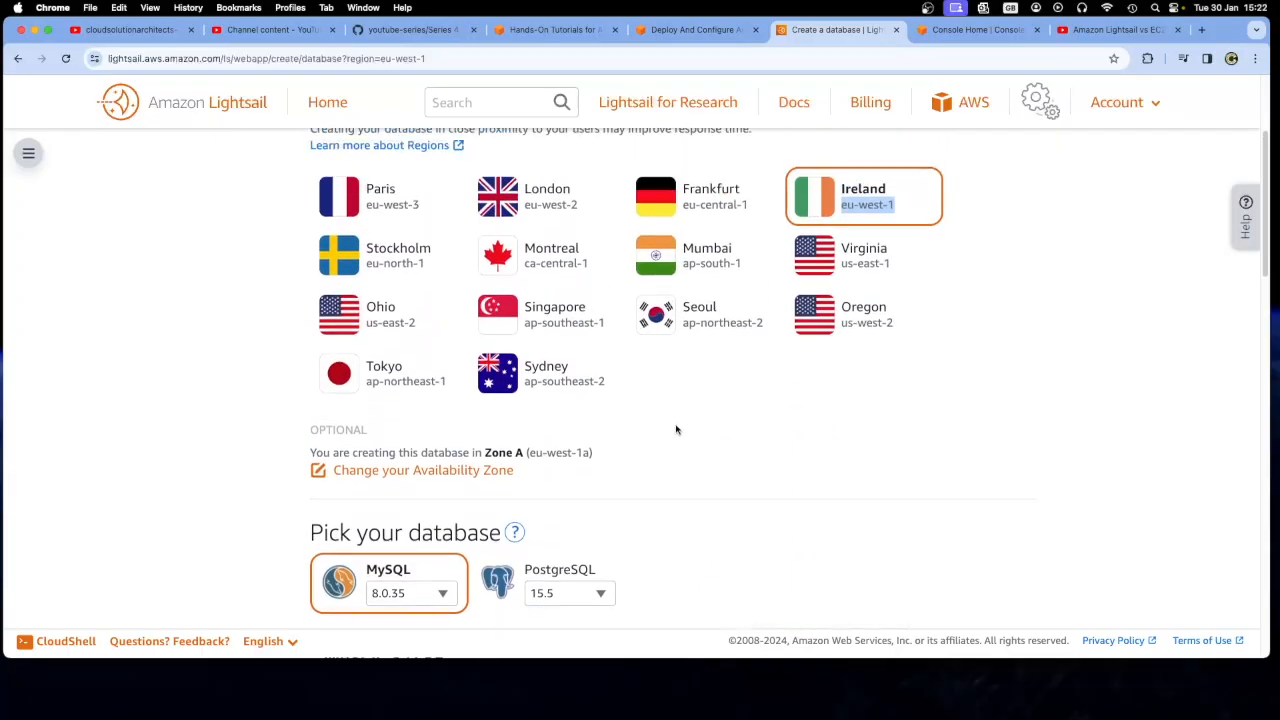
pyautogui.scroll(-7, 681, 432)
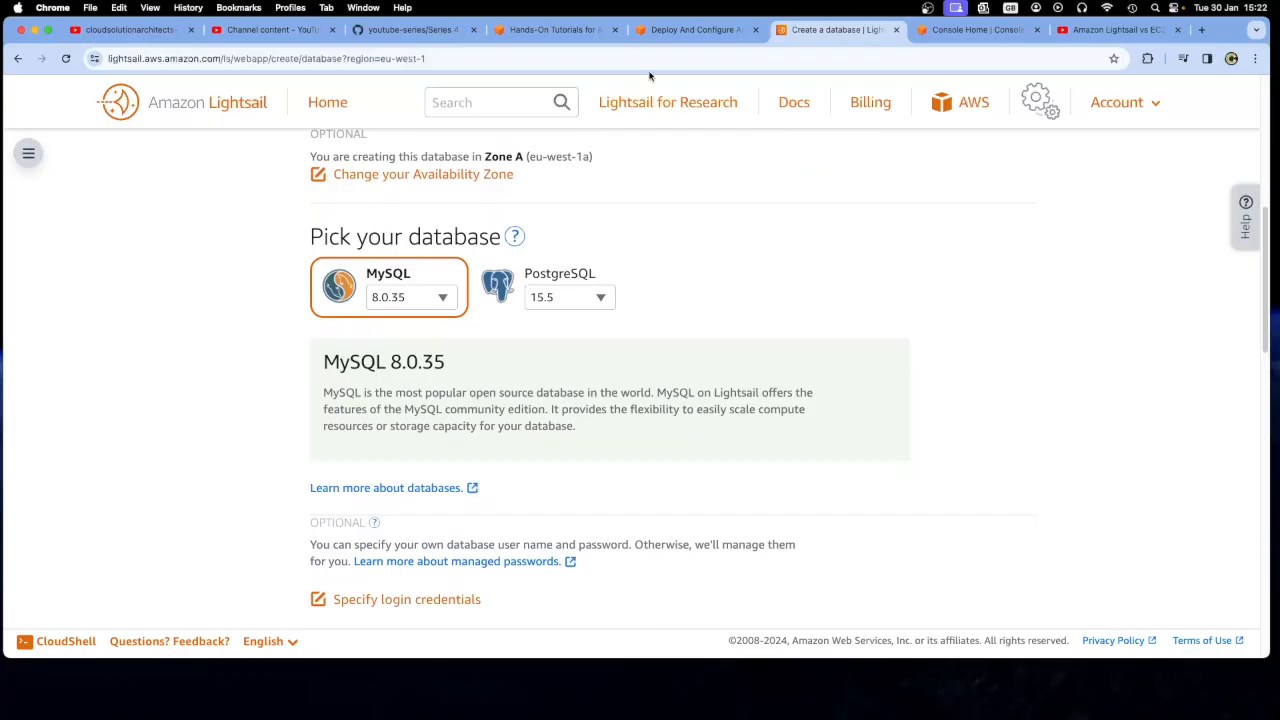
# Read tutorial step 5 on selecting the database engine and version, and return to the database creation form
pyautogui.click(585, 35)
pyautogui.click(695, 30)
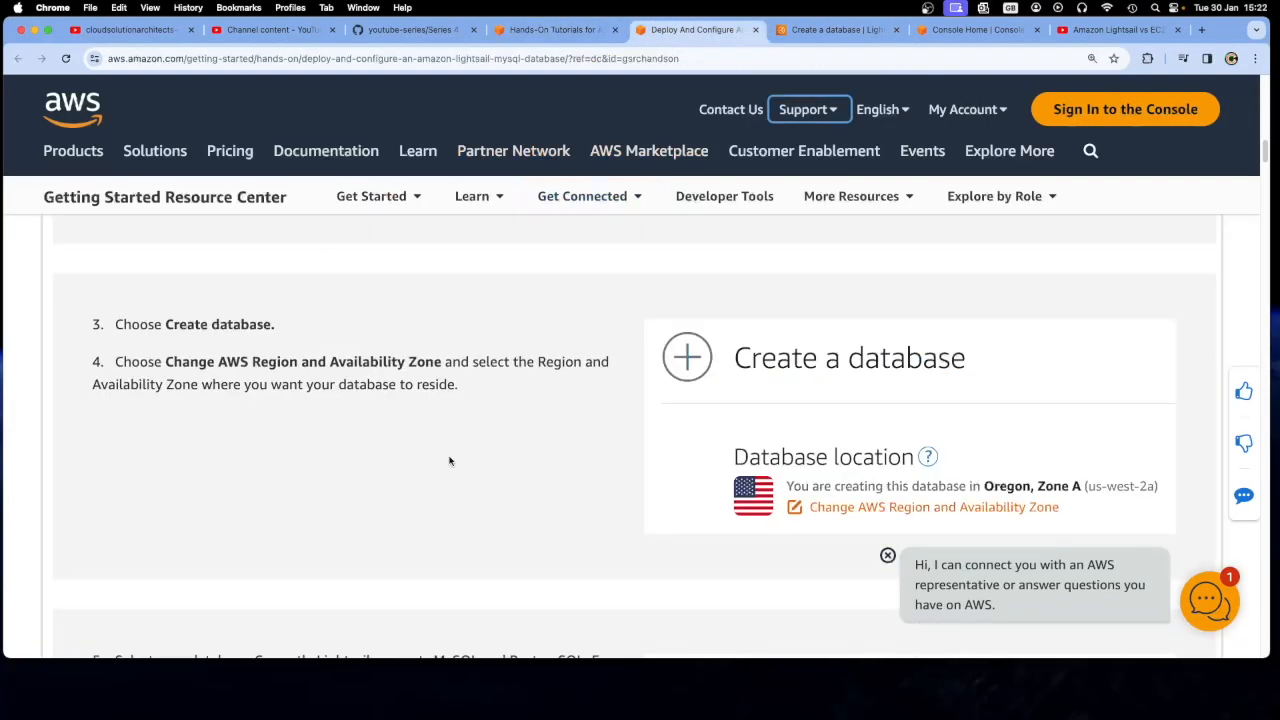
pyautogui.scroll(-5, 450, 490)
pyautogui.scroll(-3, 451, 490)
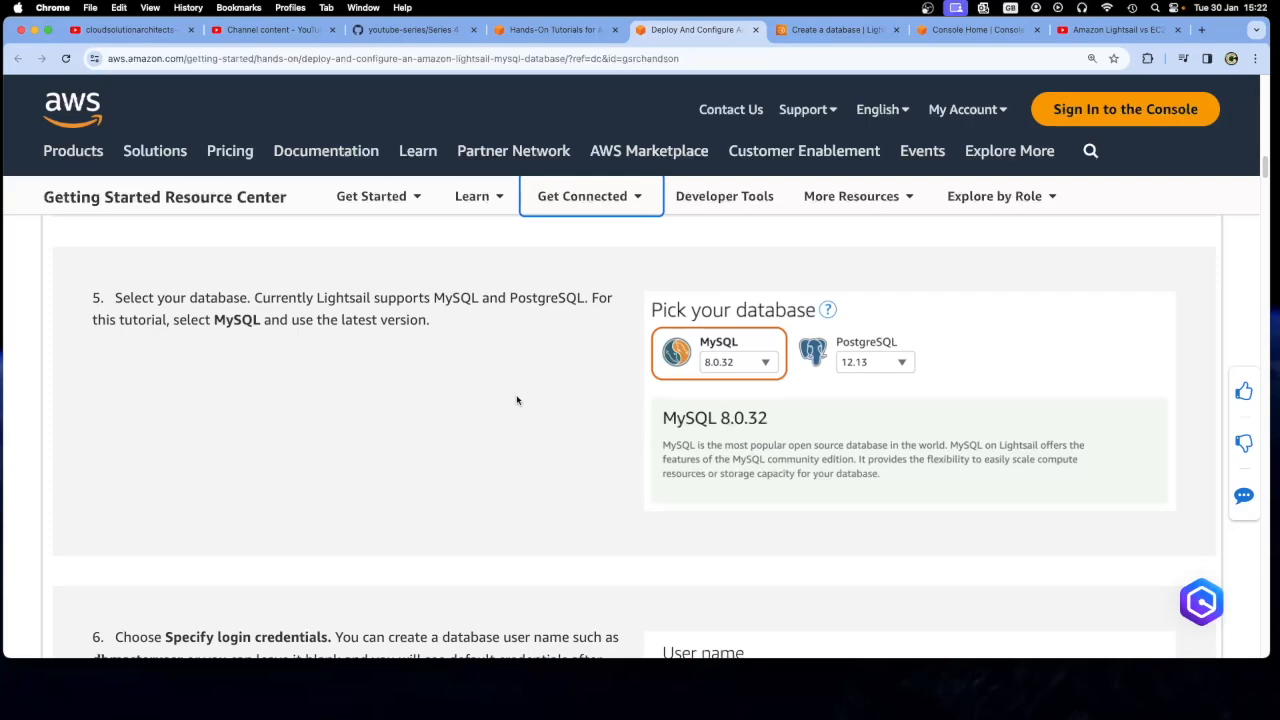
pyautogui.click(840, 29)
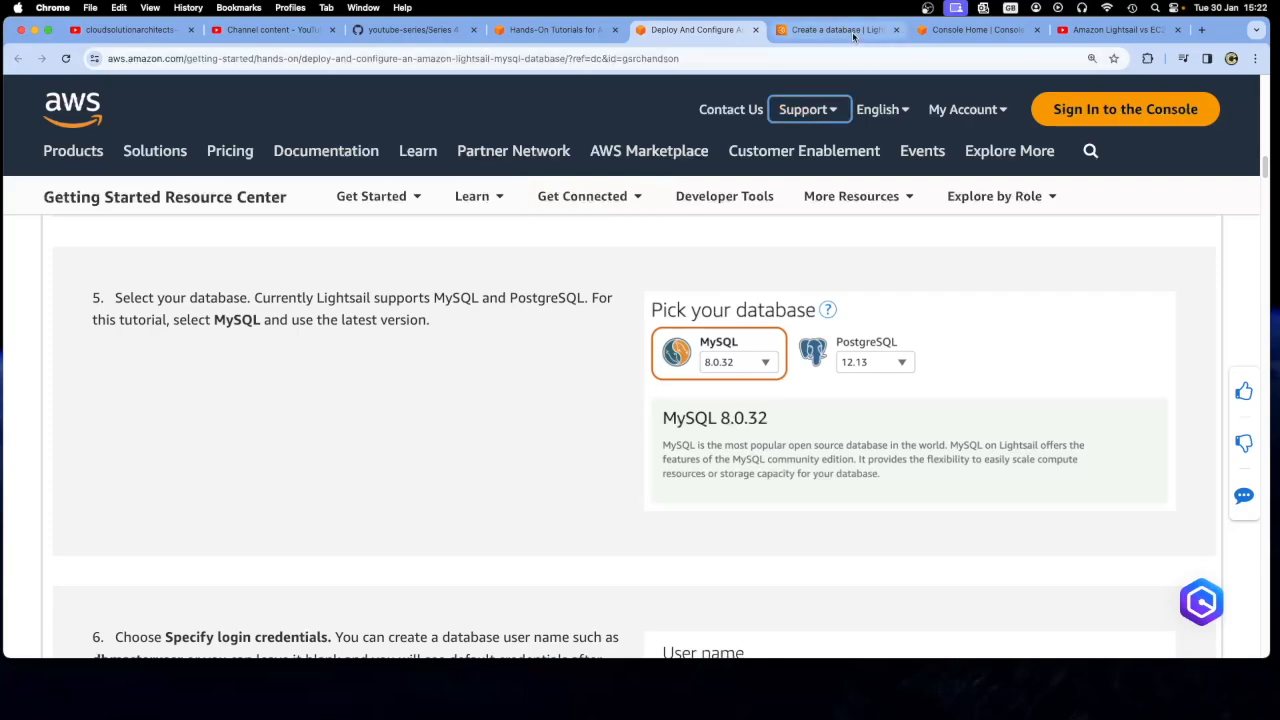
# Check the MySQL versions offered for the database engine in the creation form
pyautogui.scroll(-1, 631, 404)
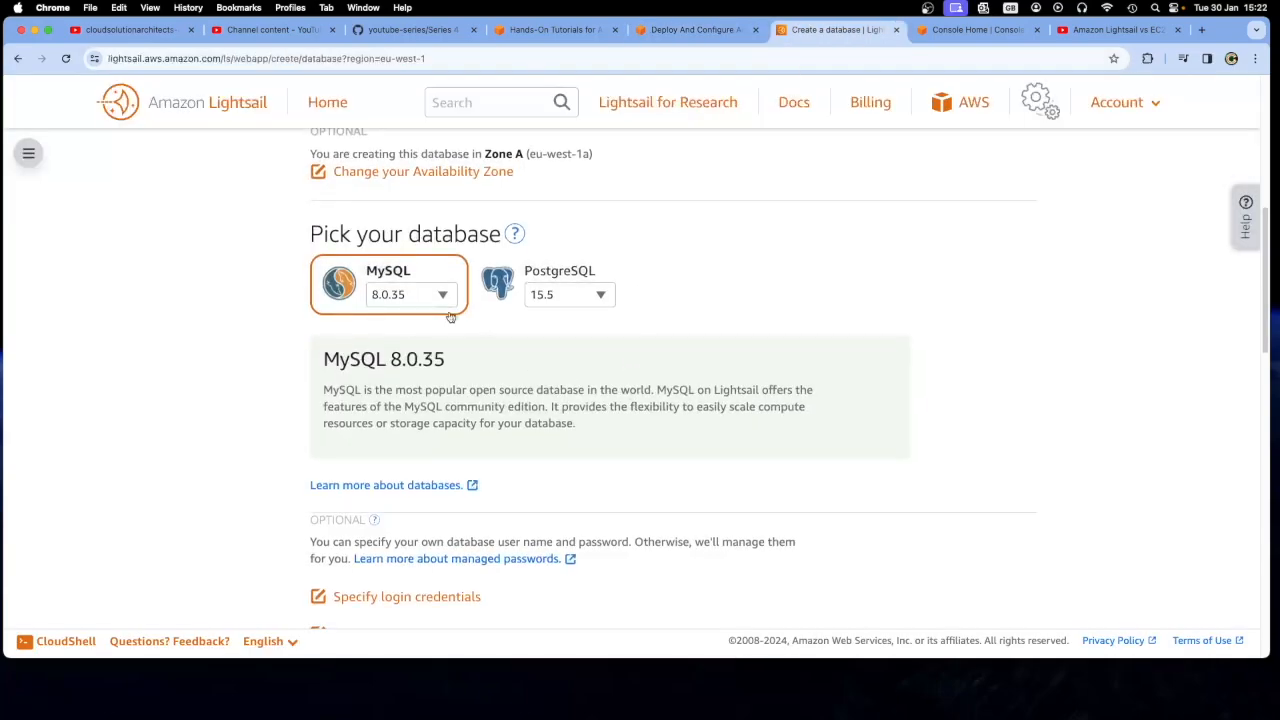
pyautogui.click(416, 296)
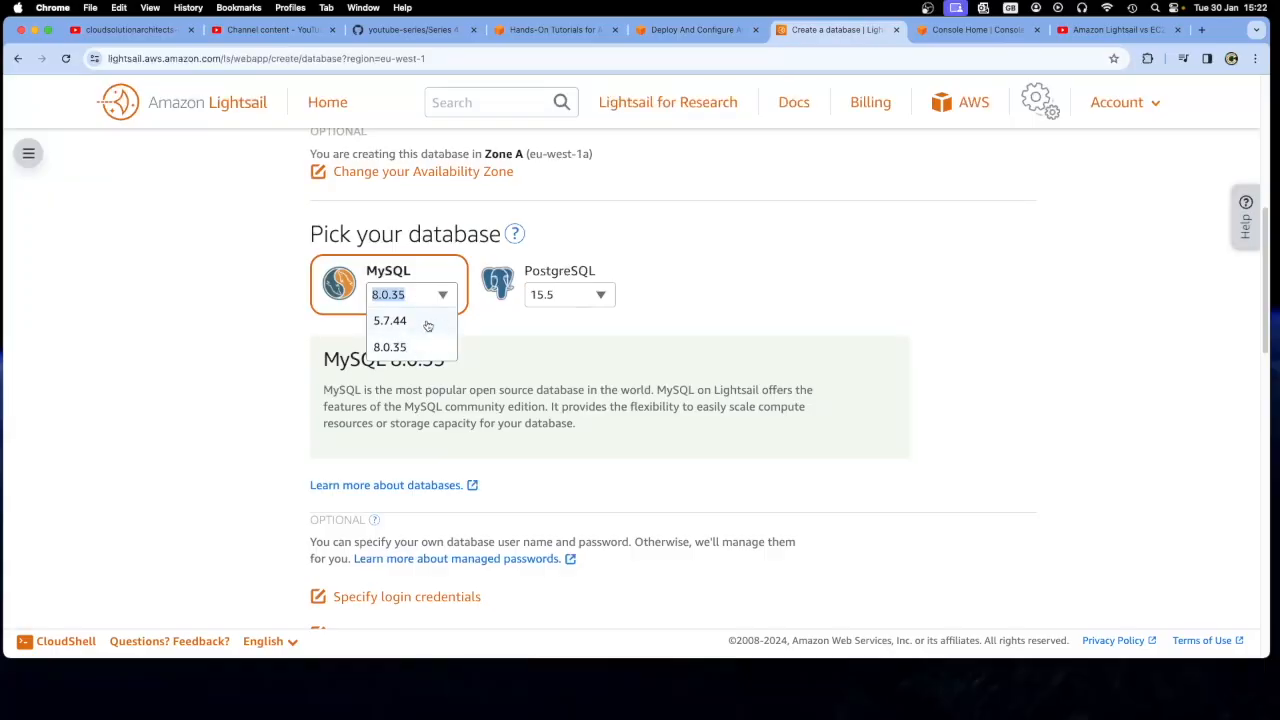
pyautogui.click(514, 329)
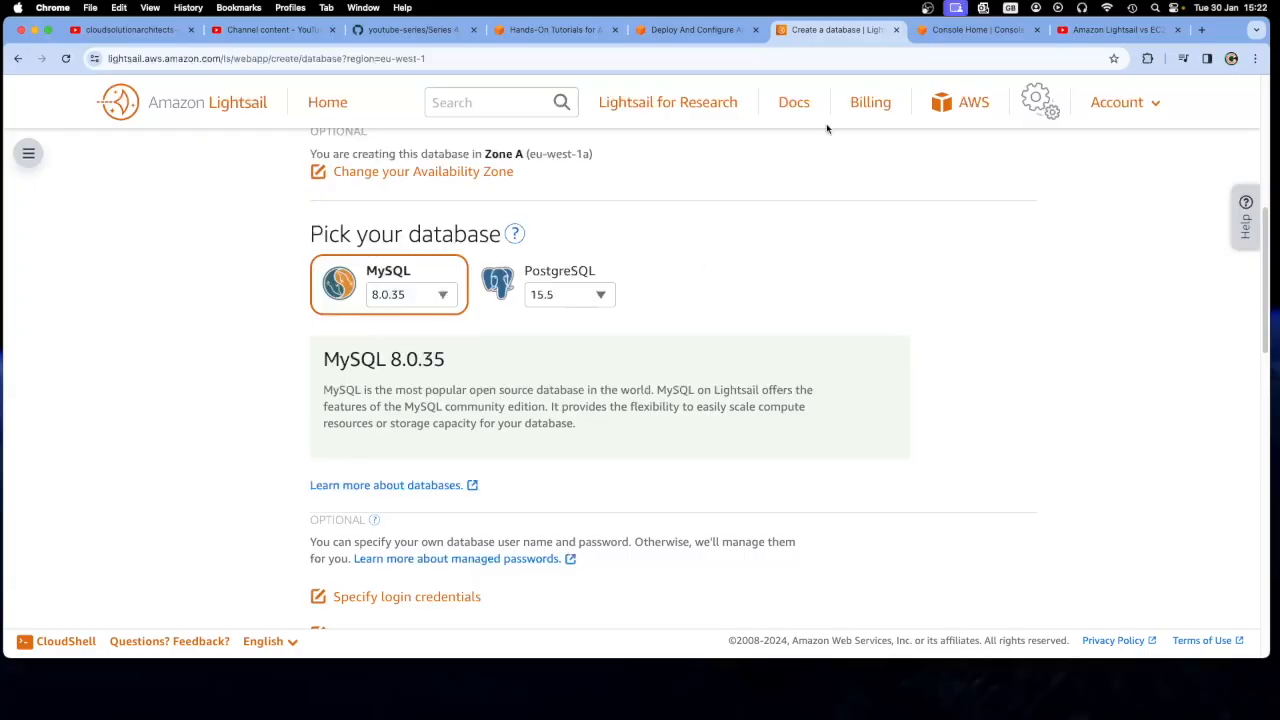
# Read tutorial step 6 on specifying login credentials and copy the suggested user name dbmasteruser
pyautogui.click(688, 30)
pyautogui.scroll(-5, 565, 495)
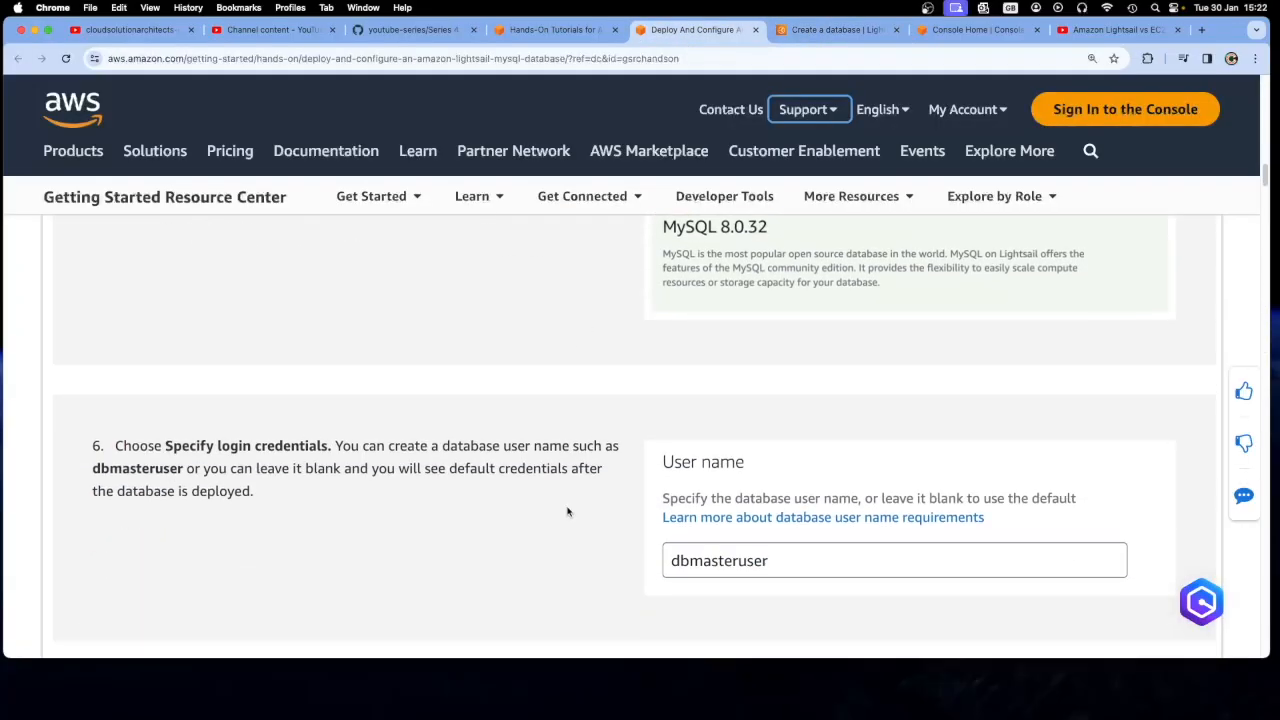
pyautogui.scroll(-2, 567, 511)
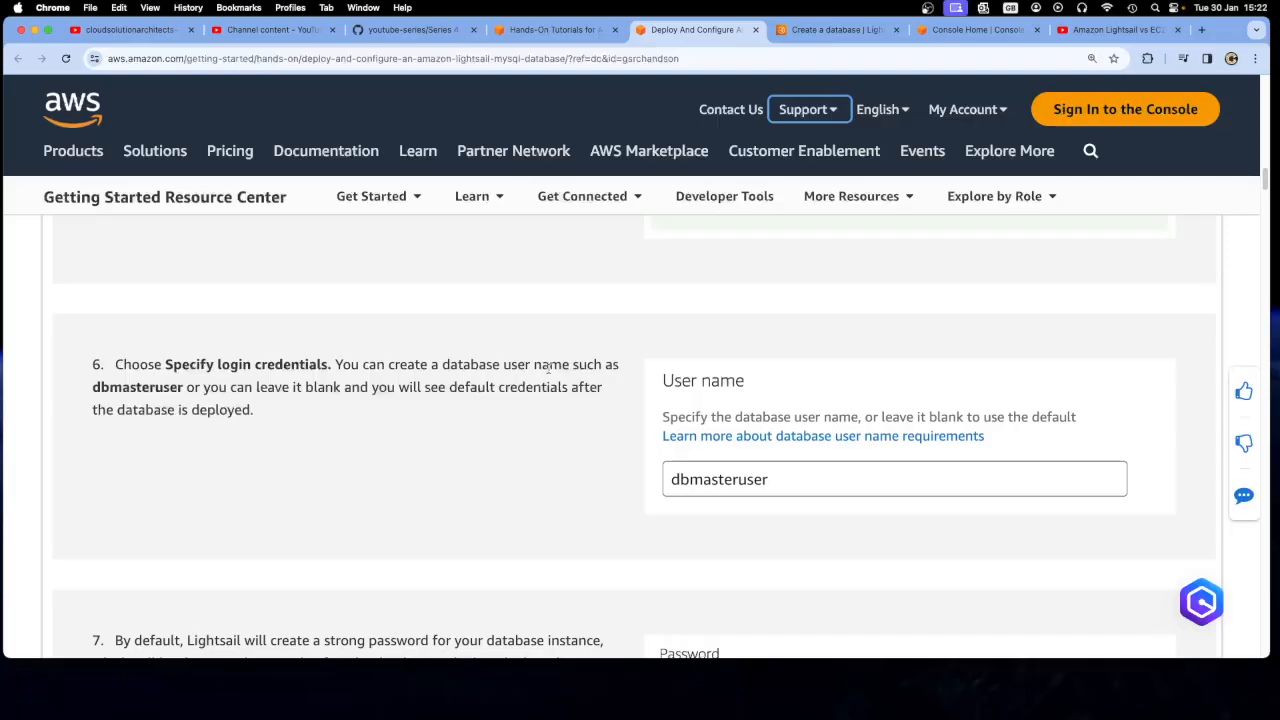
pyautogui.doubleClick(148, 390)
pyautogui.rightClick(148, 392)
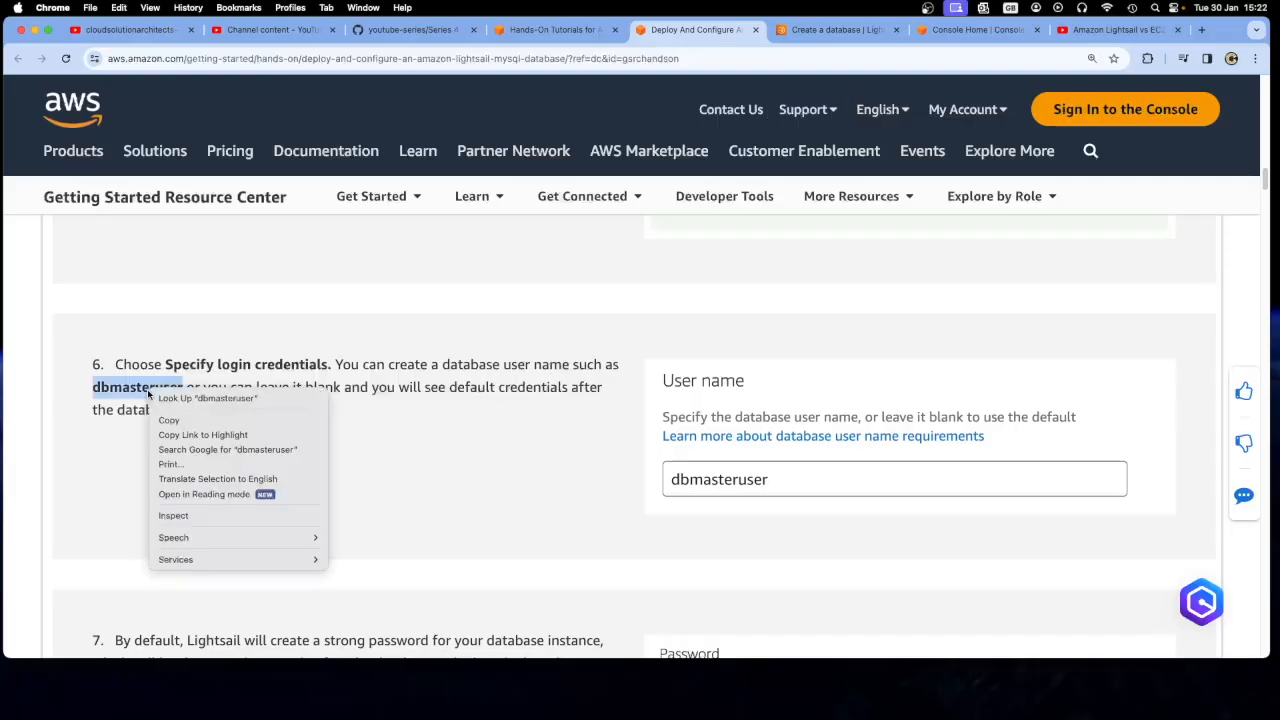
pyautogui.click(169, 420)
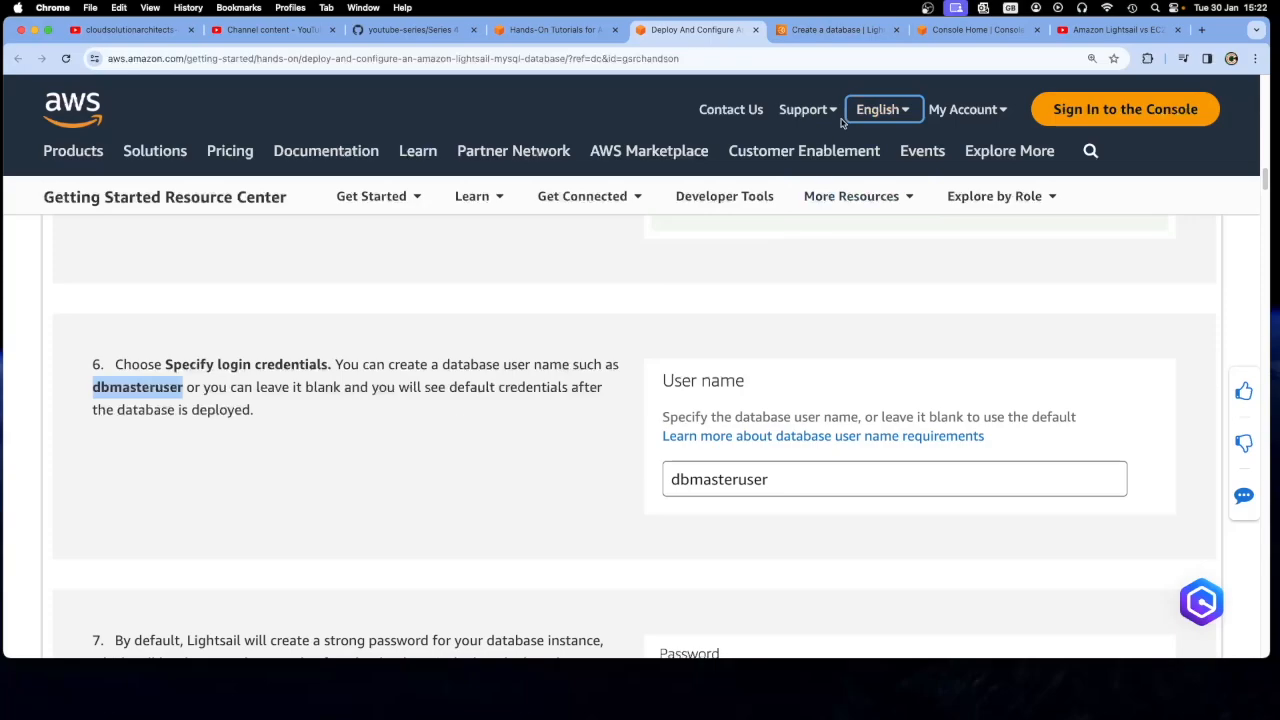
# Look through the database creation form for the login credentials, plan and database identification sections
pyautogui.click(850, 29)
pyautogui.scroll(-5, 652, 466)
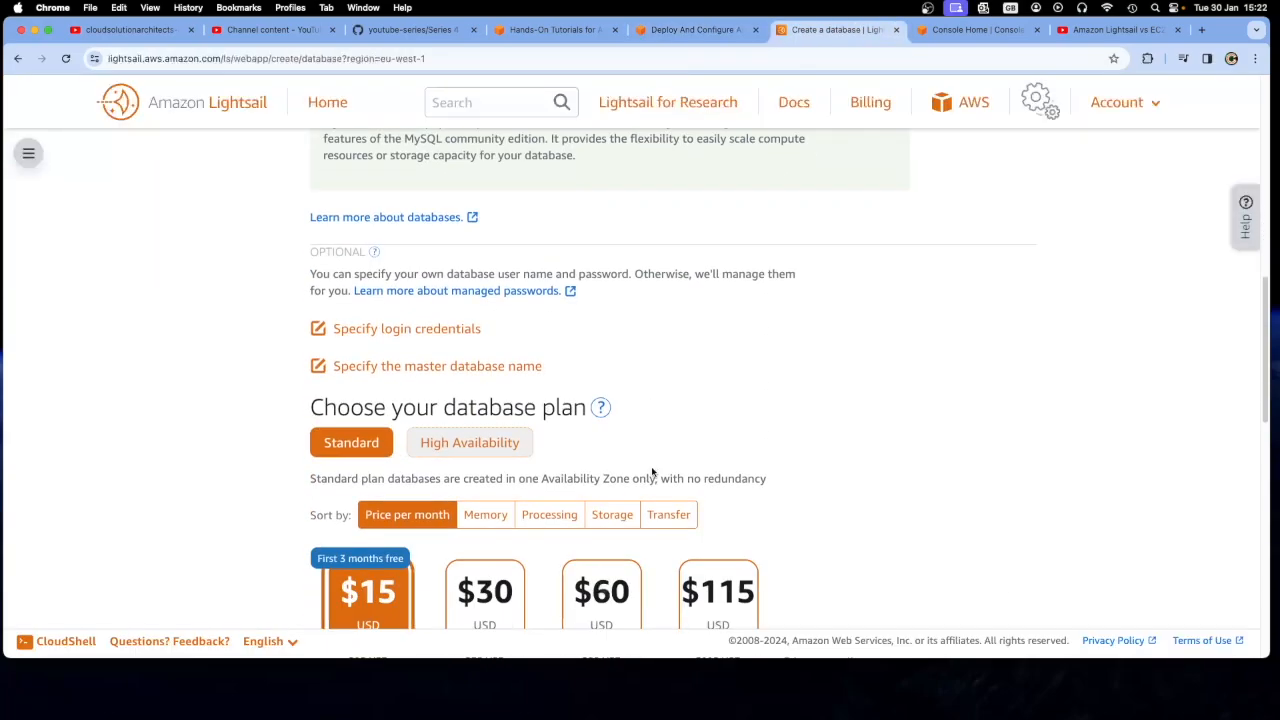
pyautogui.scroll(-2, 652, 472)
pyautogui.scroll(3, 653, 471)
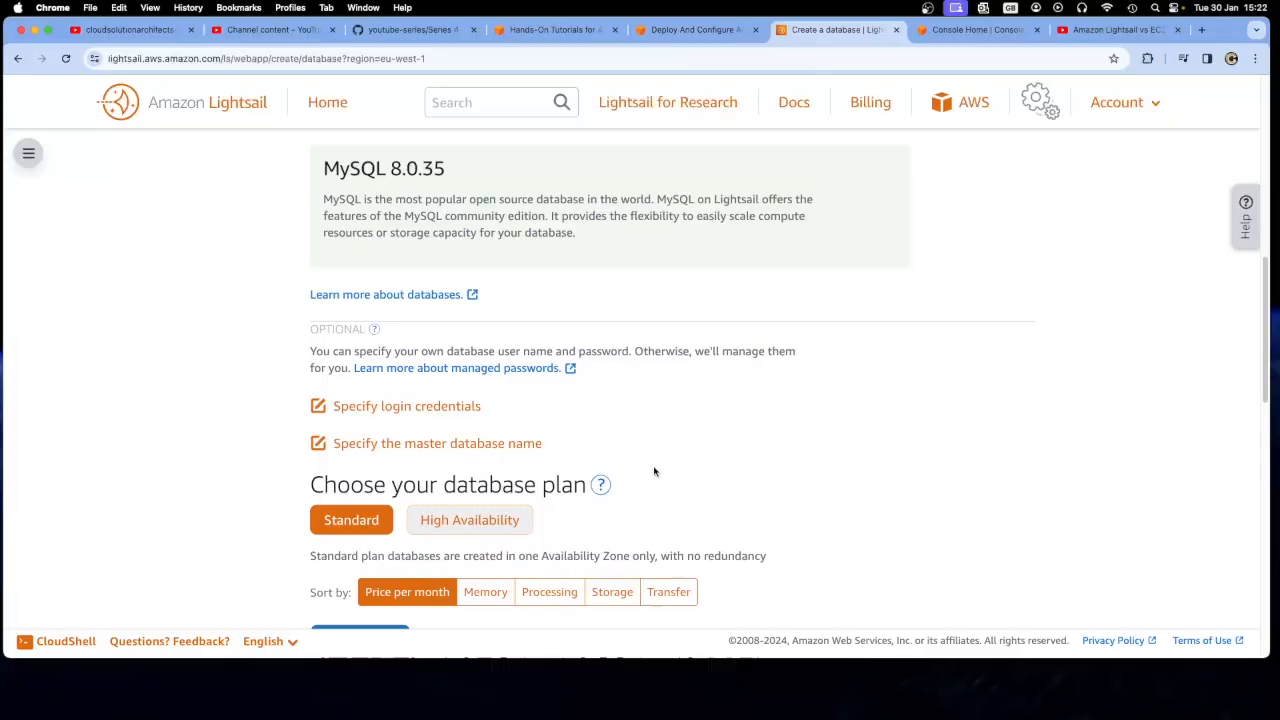
pyautogui.scroll(6, 654, 471)
pyautogui.scroll(-8, 654, 471)
pyautogui.scroll(-12, 654, 471)
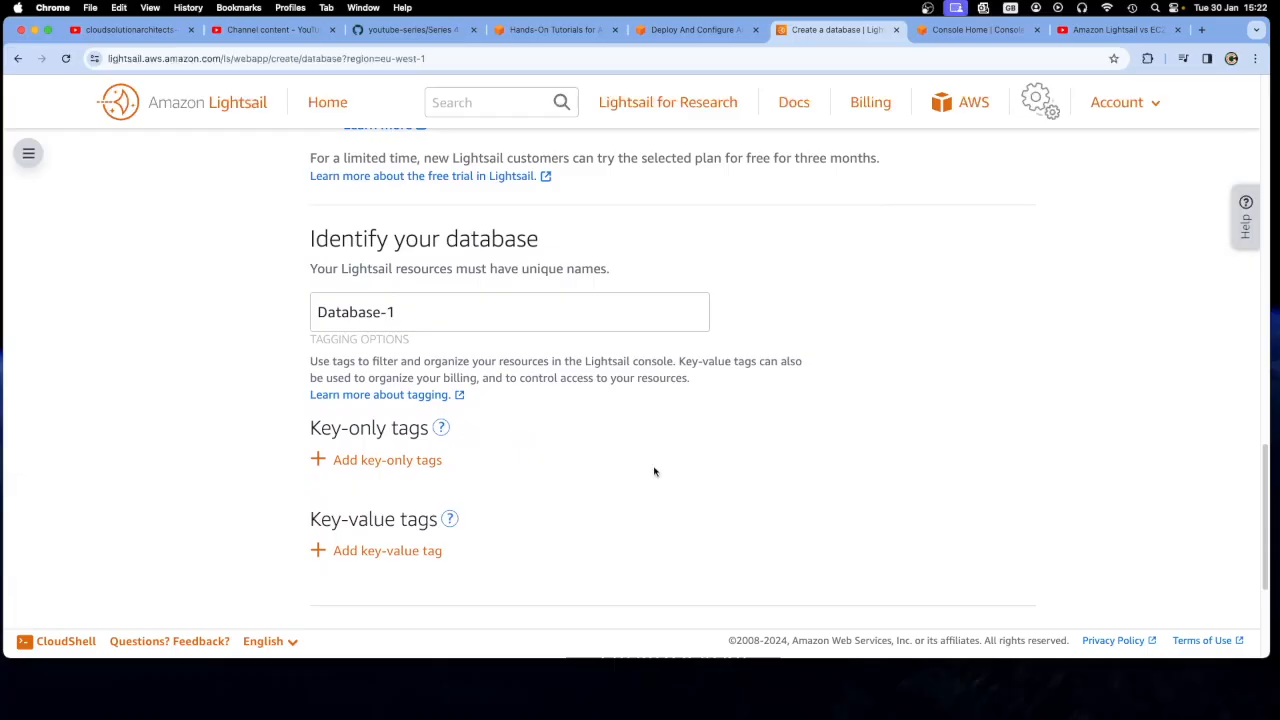
# Return to the tutorial and read steps 6 and 7 on the database user name and password
pyautogui.click(555, 30)
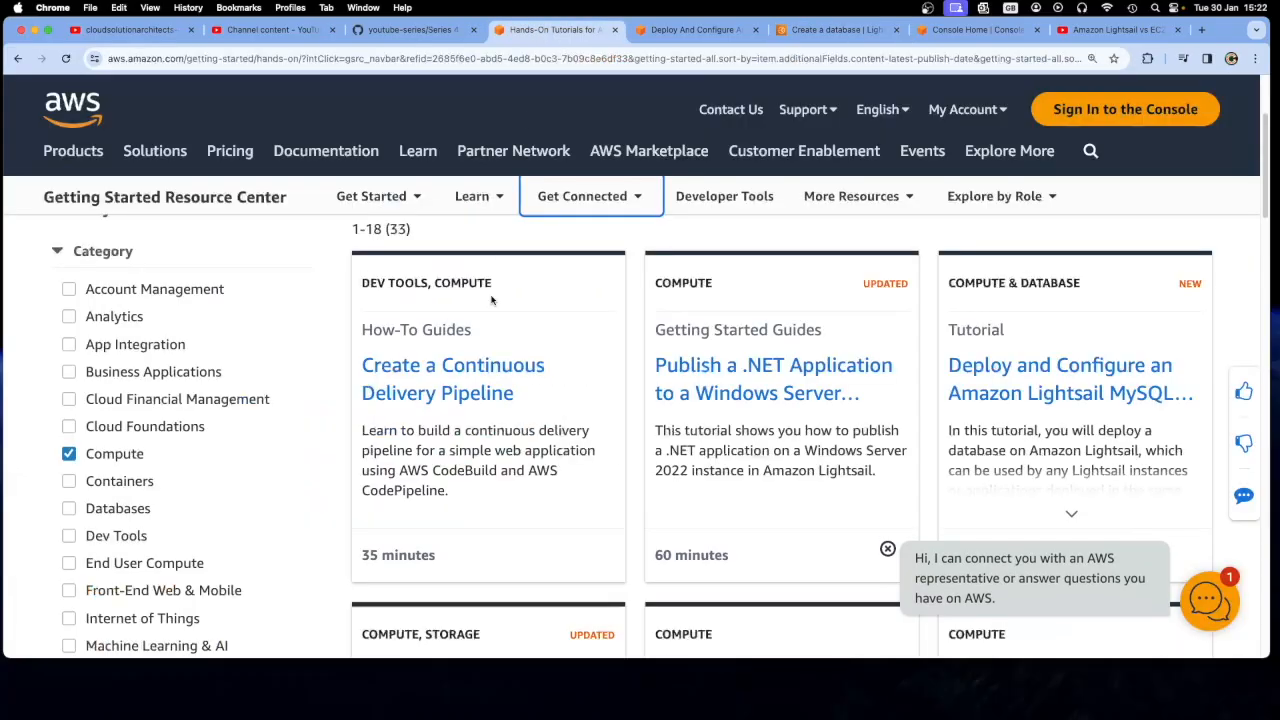
pyautogui.click(666, 33)
pyautogui.click(437, 466)
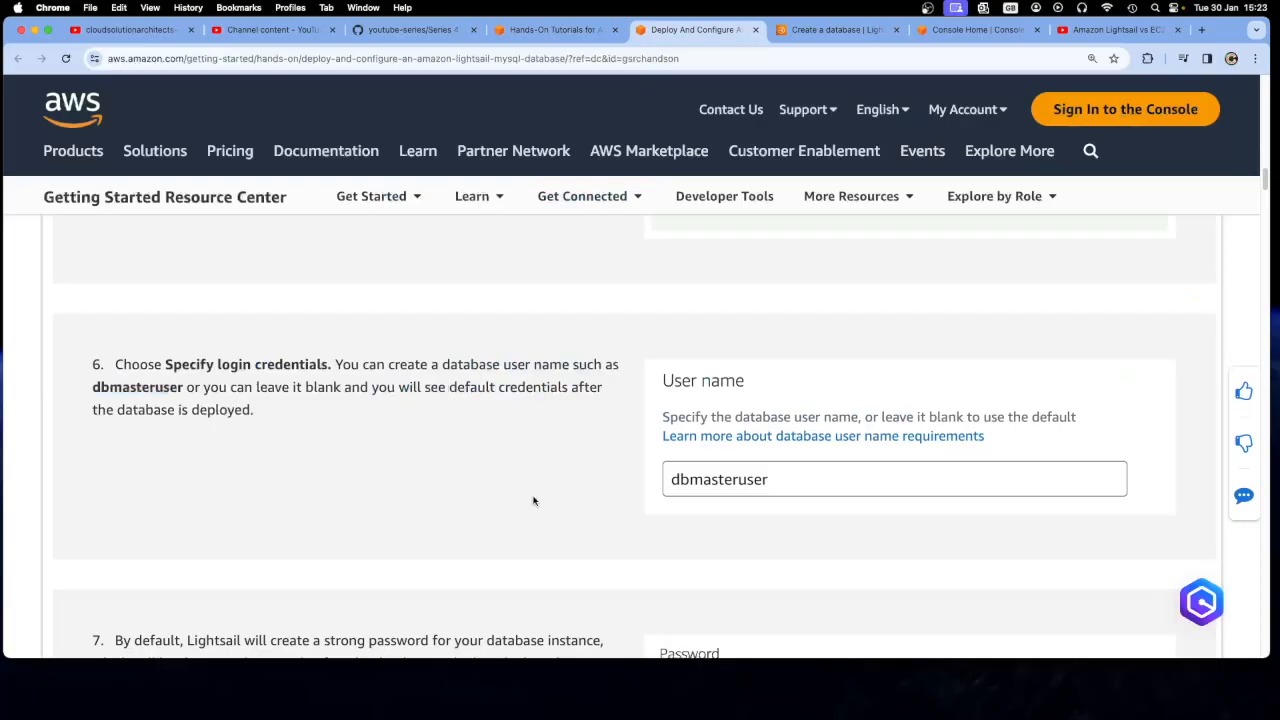
pyautogui.scroll(-4, 533, 501)
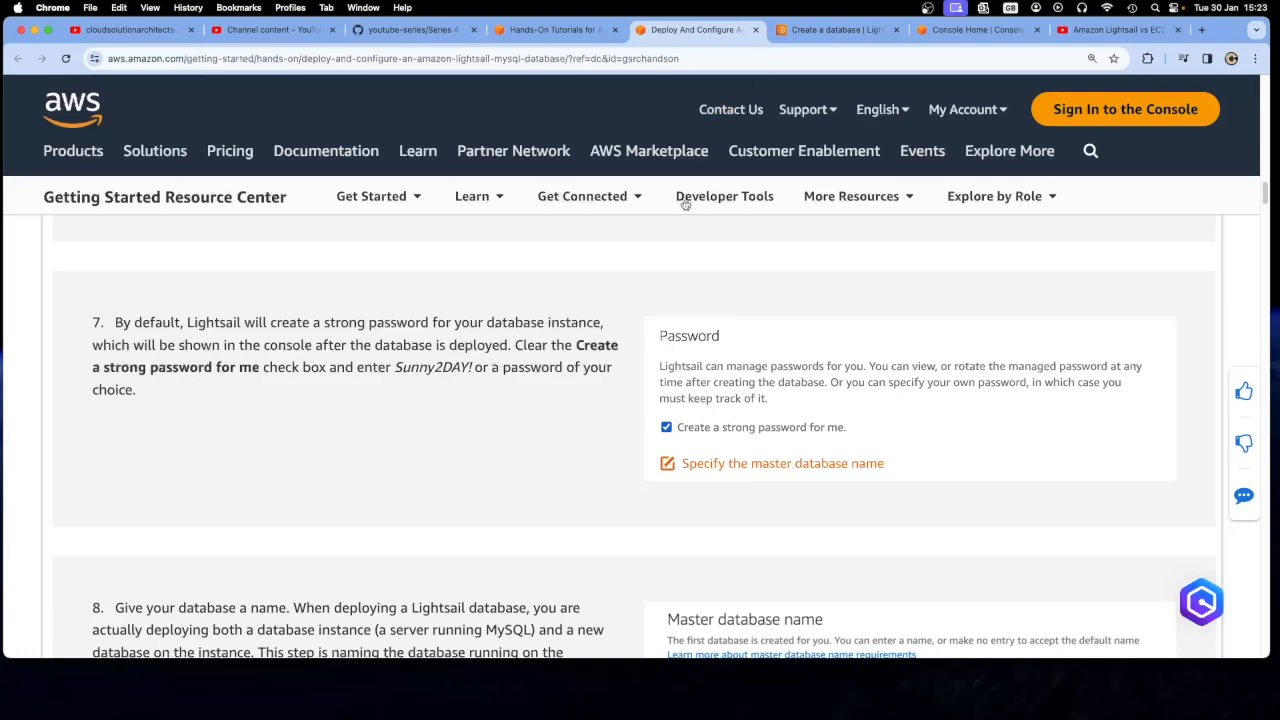
# Choose to specify login credentials in the database creation form and disable automatic creation of a strong password
pyautogui.click(838, 29)
pyautogui.scroll(4, 556, 460)
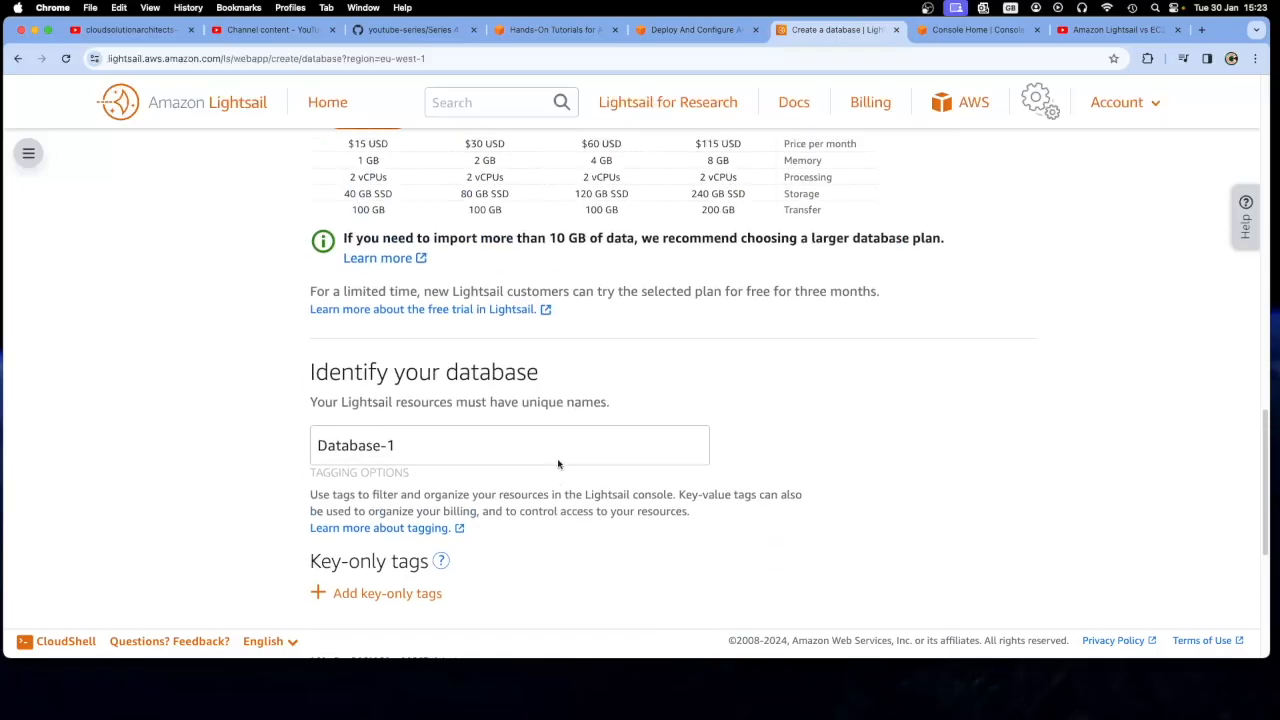
pyautogui.scroll(-7, 558, 463)
pyautogui.scroll(3, 520, 450)
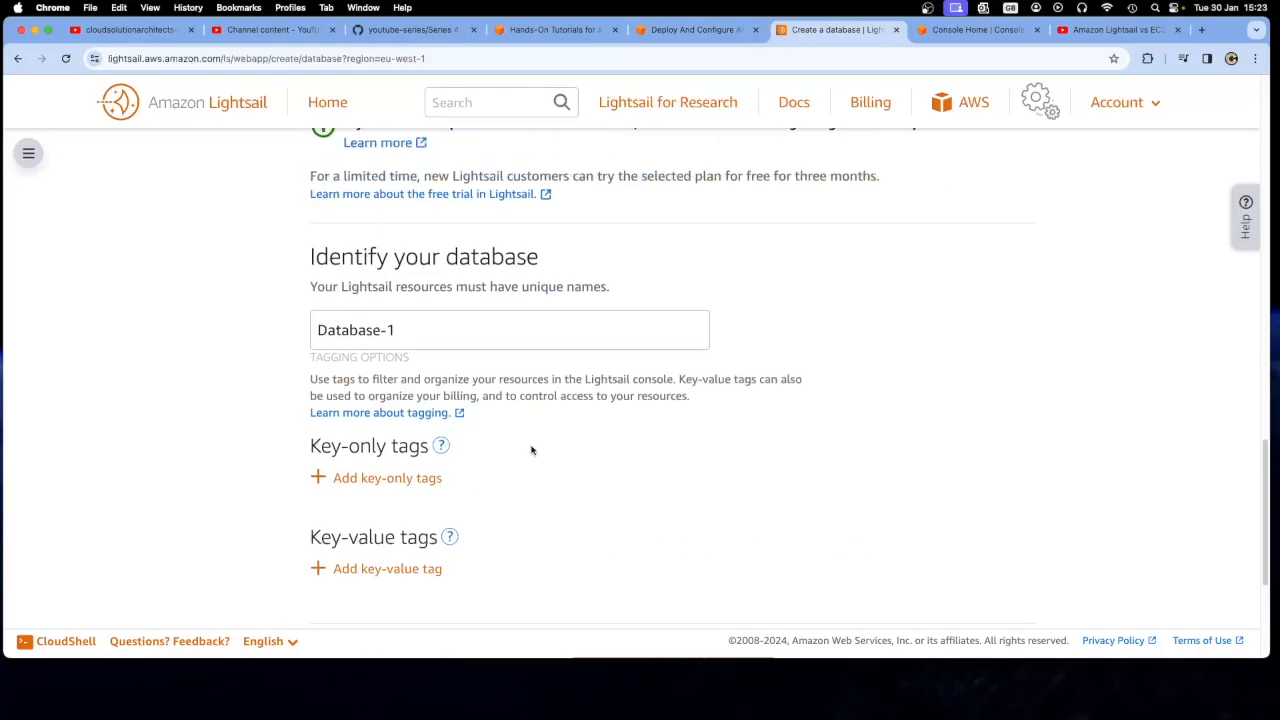
pyautogui.scroll(5, 531, 450)
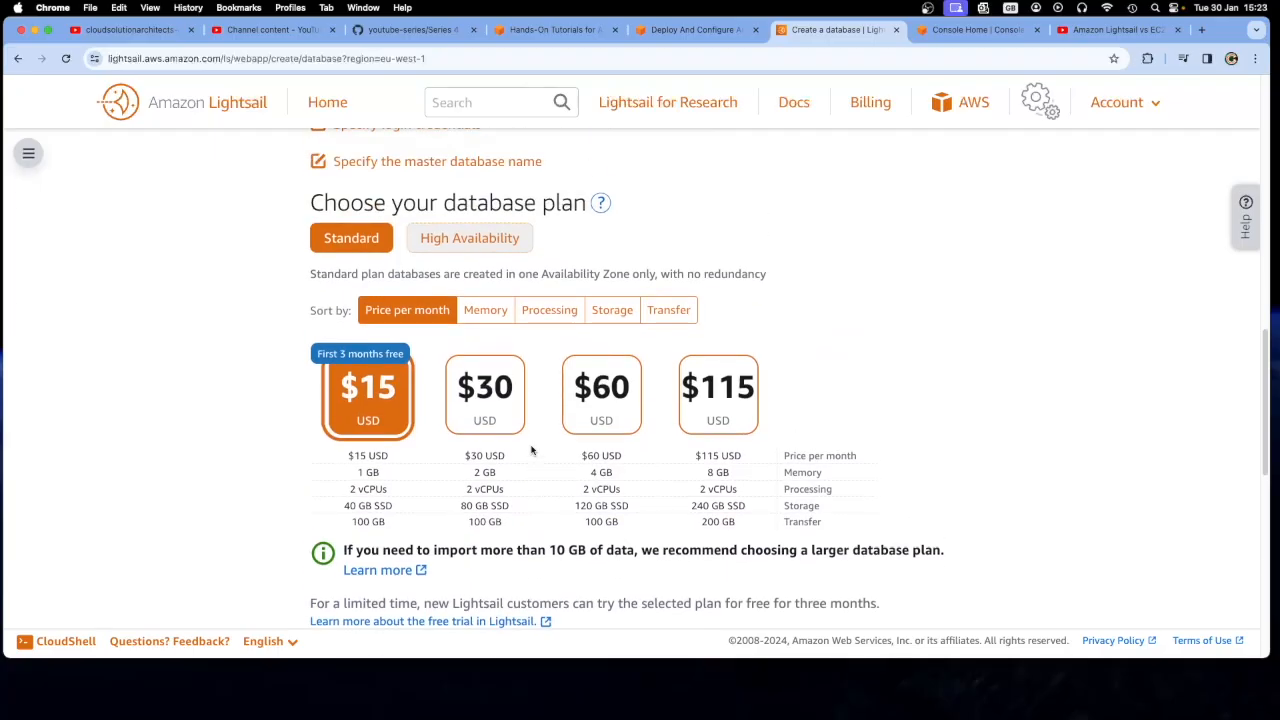
pyautogui.scroll(2, 530, 448)
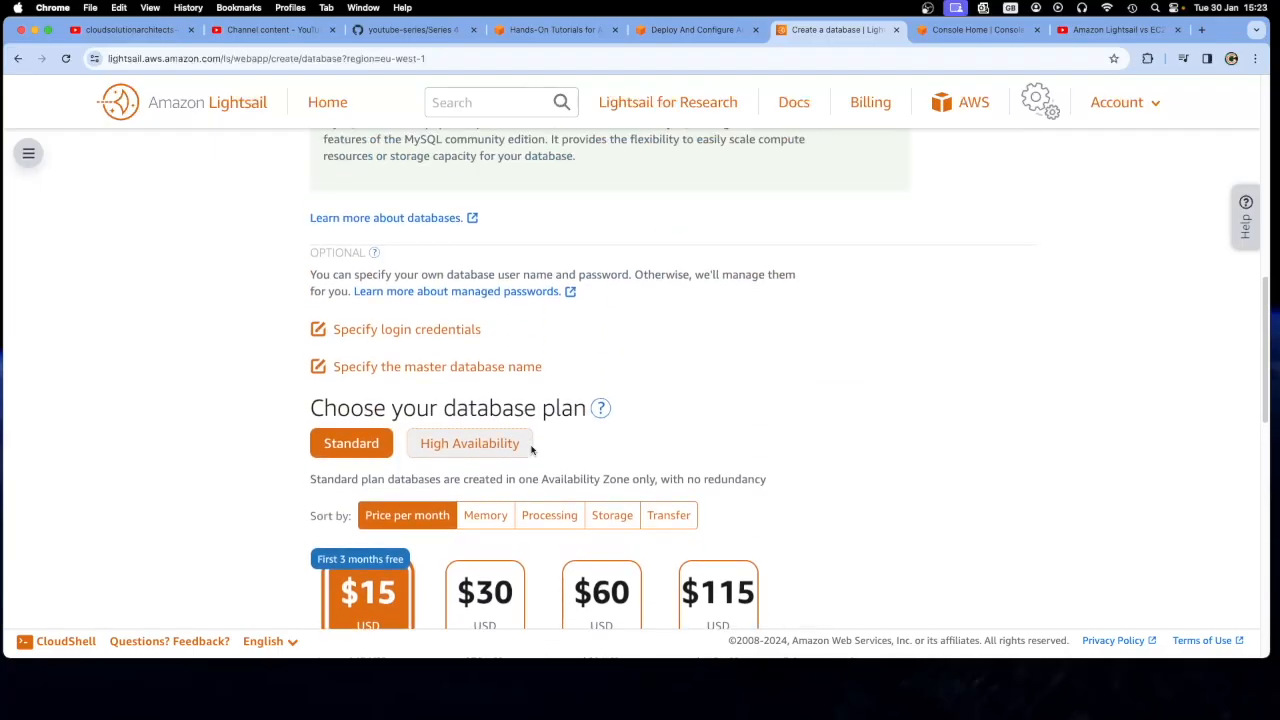
pyautogui.click(403, 347)
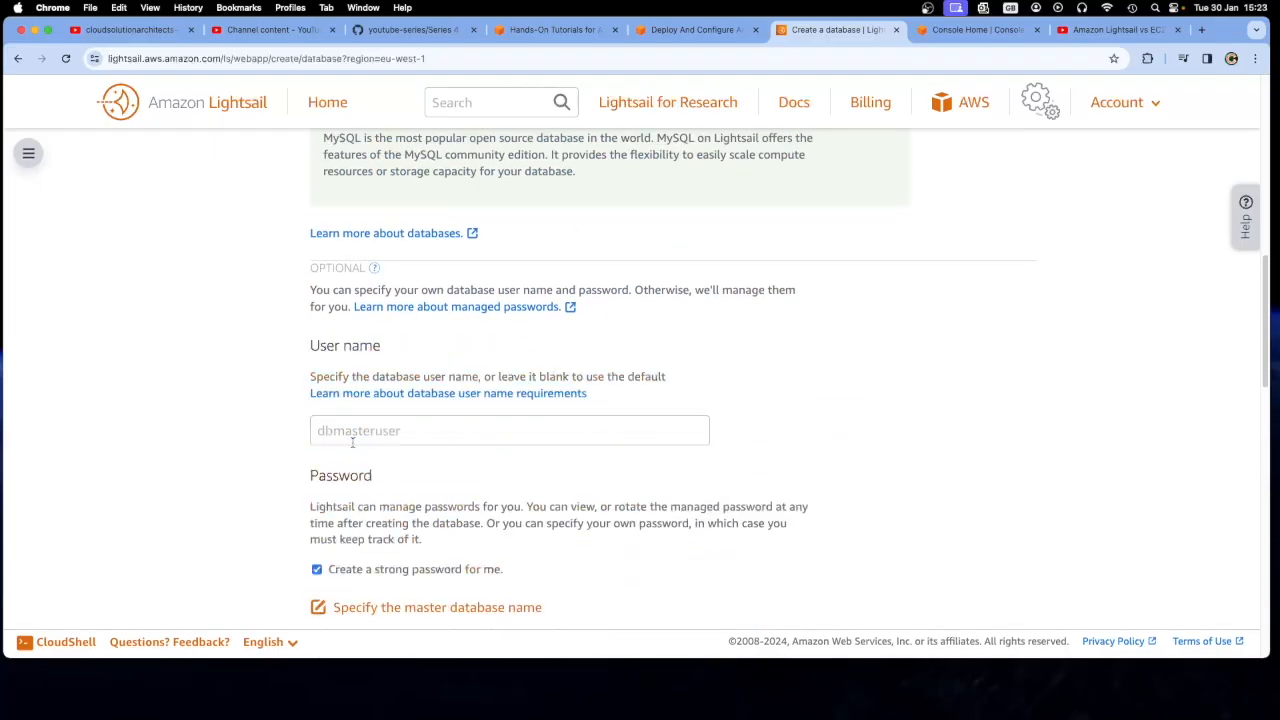
pyautogui.scroll(-2, 287, 430)
pyautogui.click(317, 422)
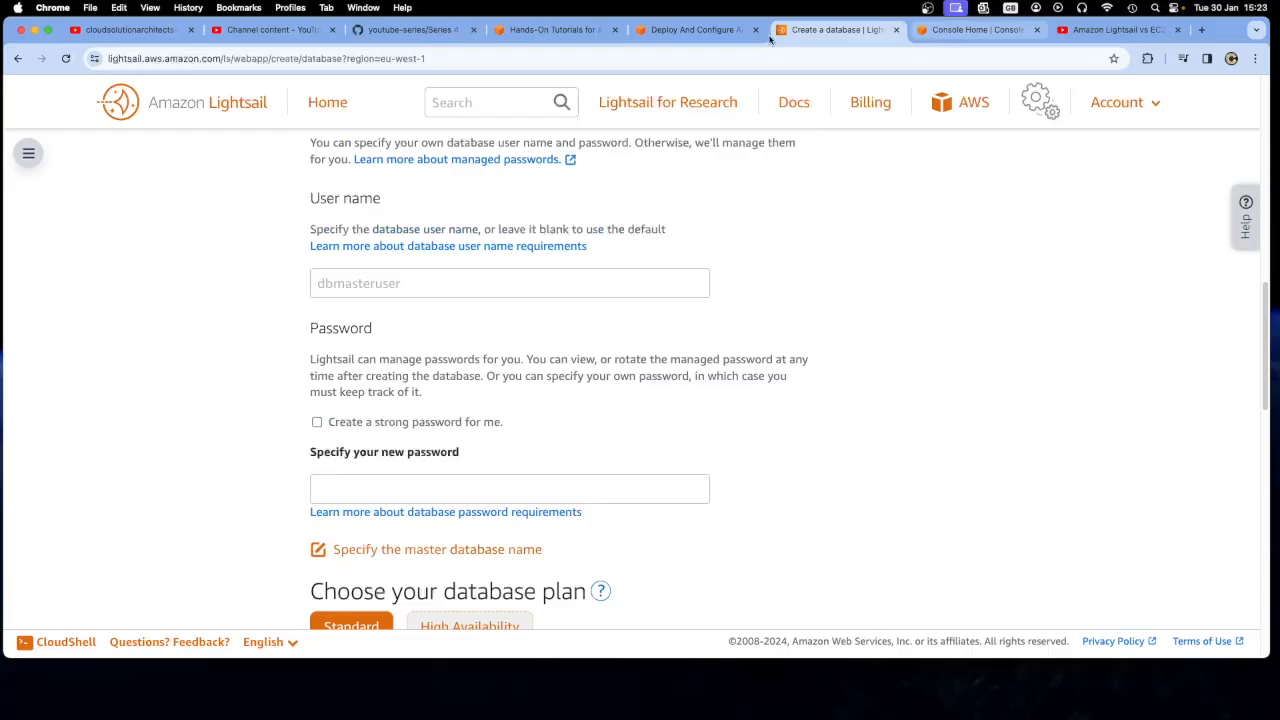
# Copy the sample password from tutorial step 7 and paste it into the new password field of the creation form
pyautogui.click(698, 29)
pyautogui.moveTo(396, 368); pyautogui.dragTo(472, 368)
pyautogui.rightClick(463, 370)
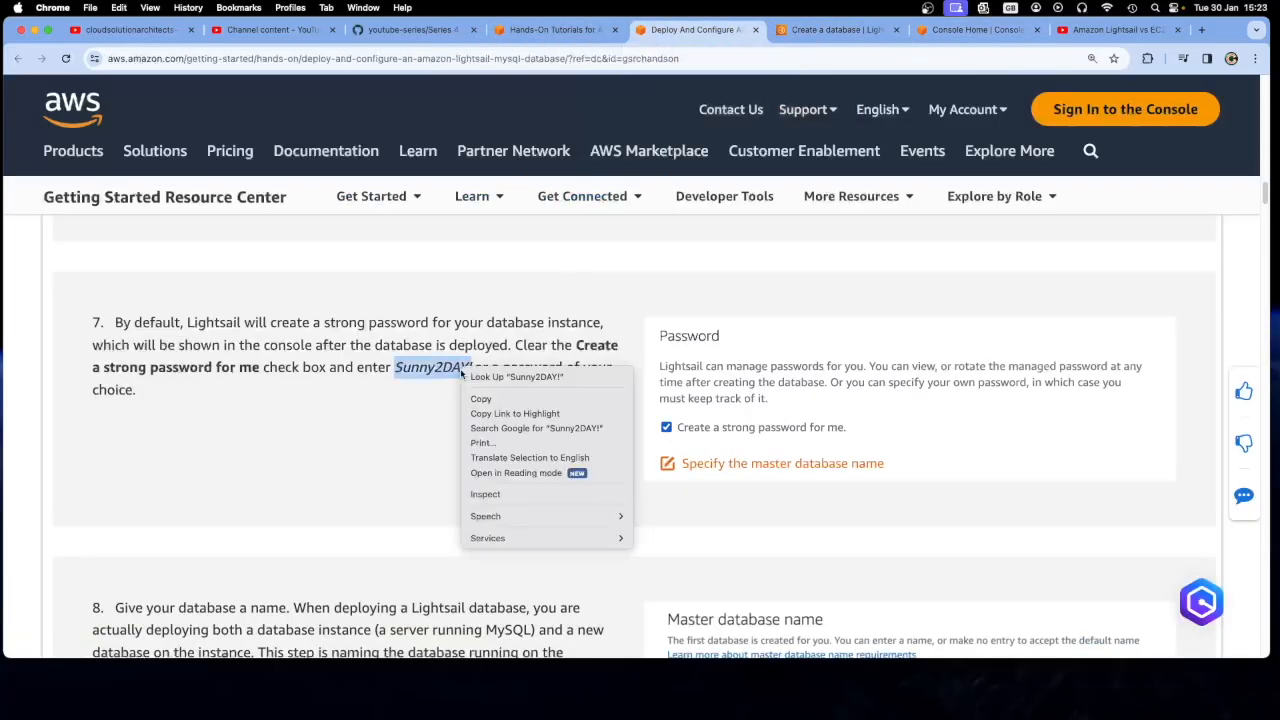
pyautogui.click(495, 403)
pyautogui.hotkey('ctrl', 'Tab')
pyautogui.click(372, 488)
pyautogui.rightClick(373, 488)
pyautogui.click(411, 580)
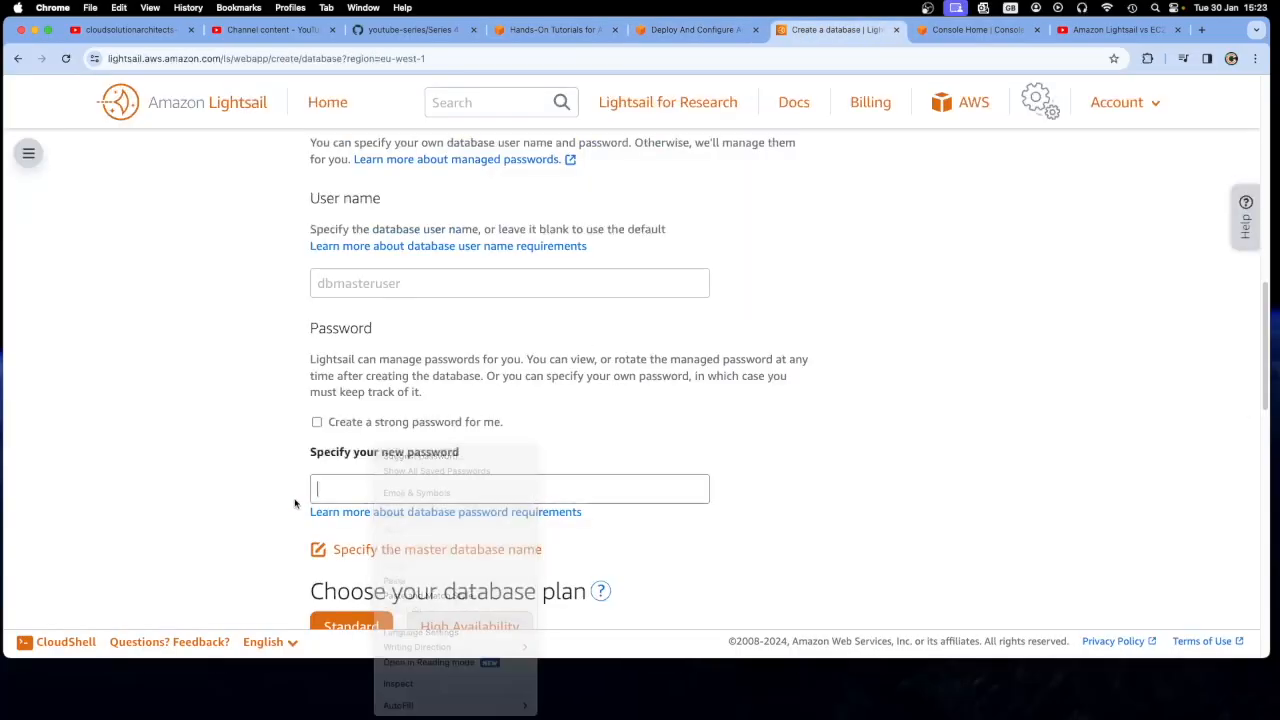
# Read tutorial step 8 on naming the database that runs on the instance
pyautogui.click(660, 30)
pyautogui.click(583, 416)
pyautogui.scroll(-5, 586, 463)
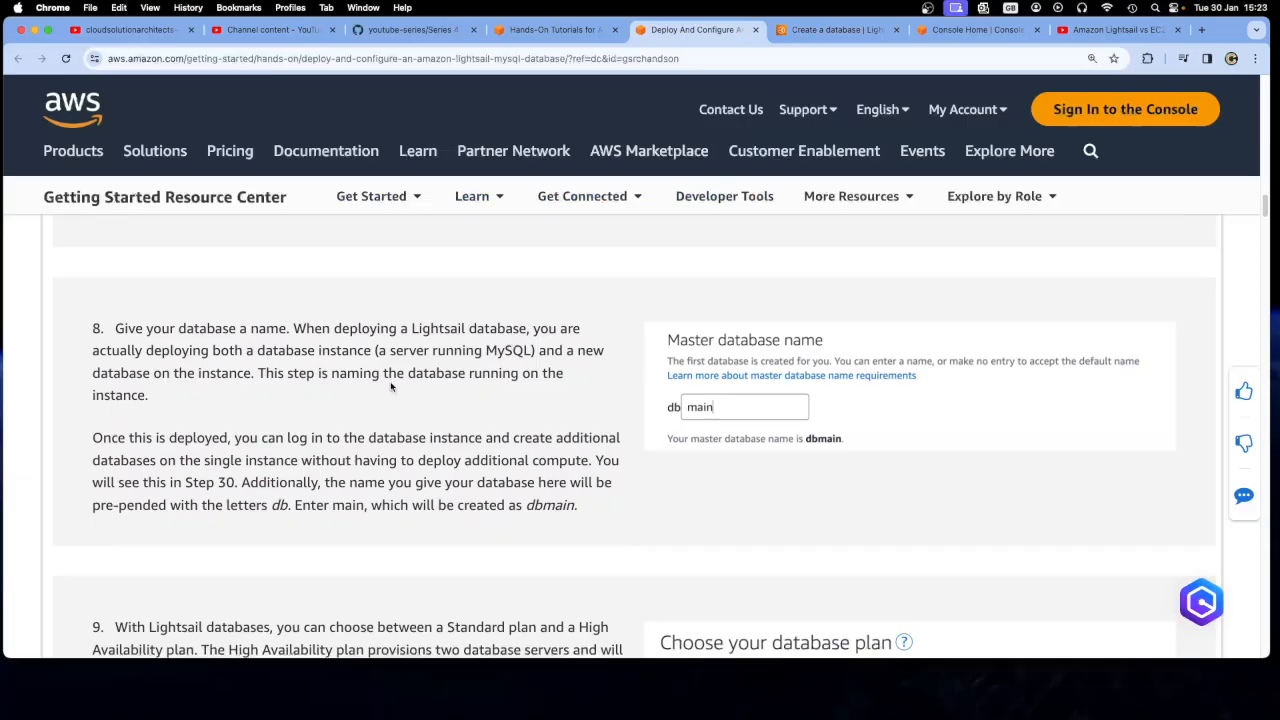
pyautogui.moveTo(263, 355); pyautogui.dragTo(533, 352)
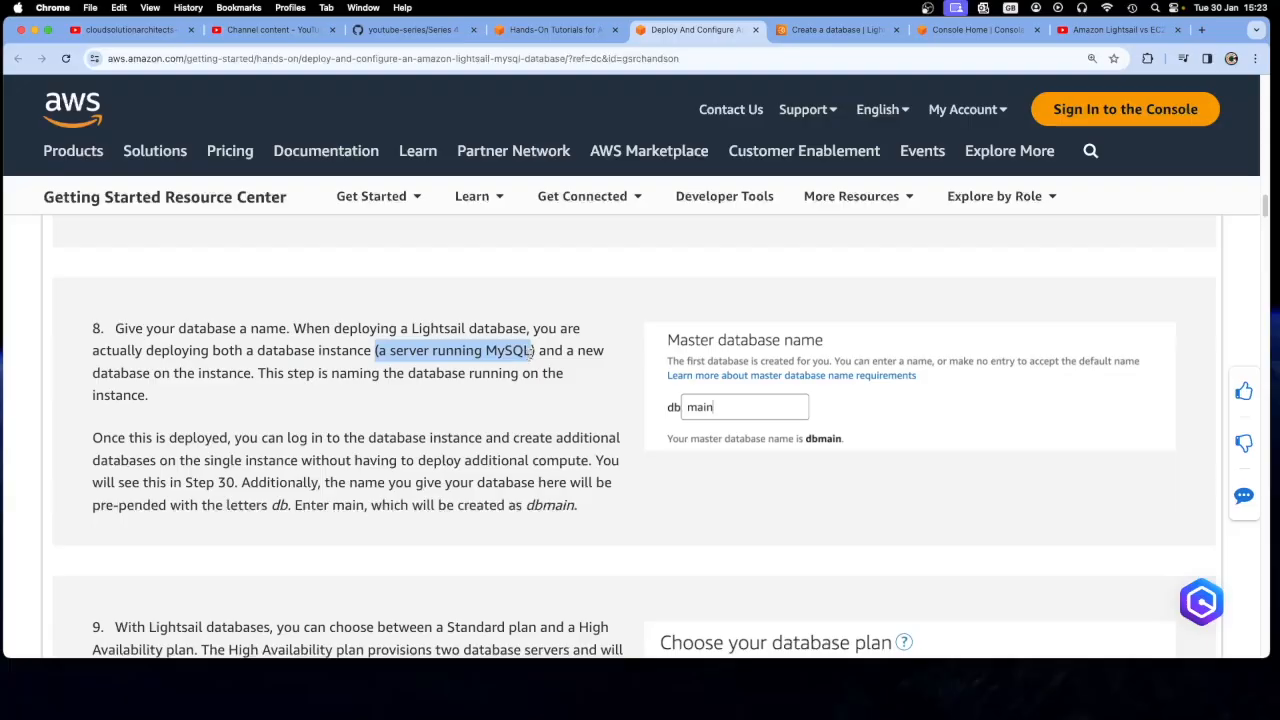
pyautogui.click(514, 379)
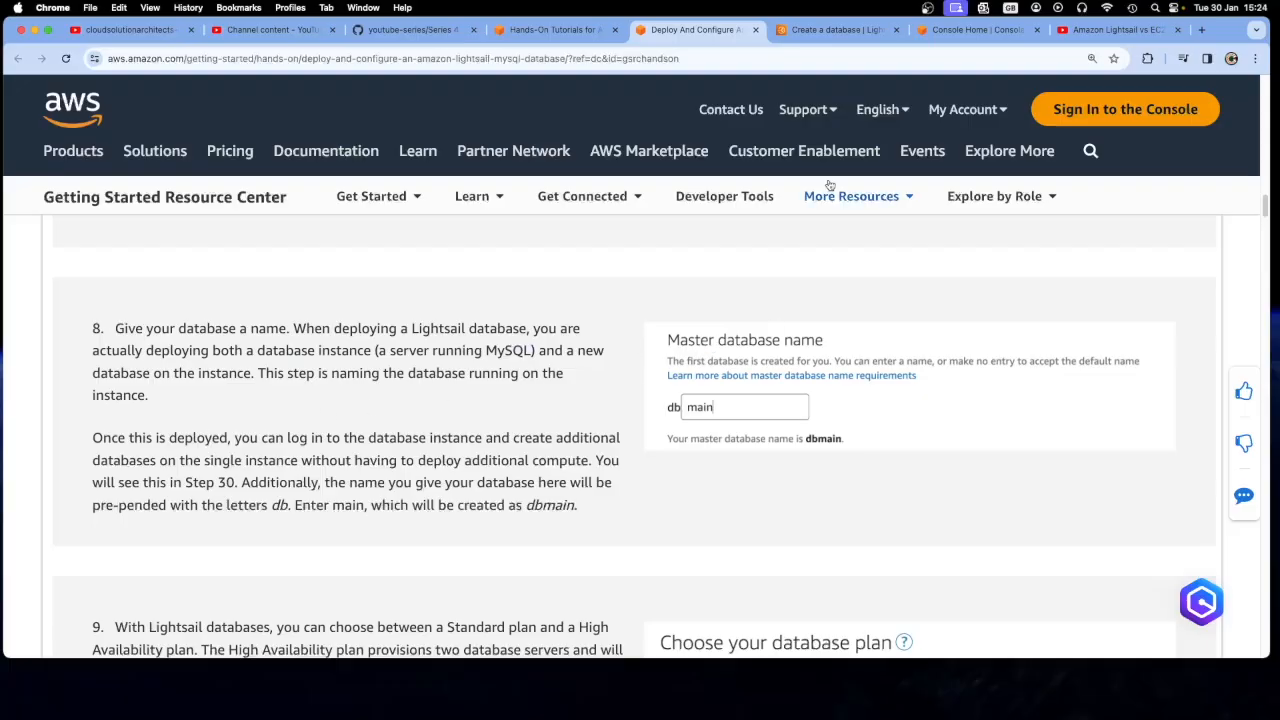
# Look through the creation form's remaining sections and recheck tutorial step 7 for the master database name option
pyautogui.click(835, 33)
pyautogui.scroll(-5, 255, 485)
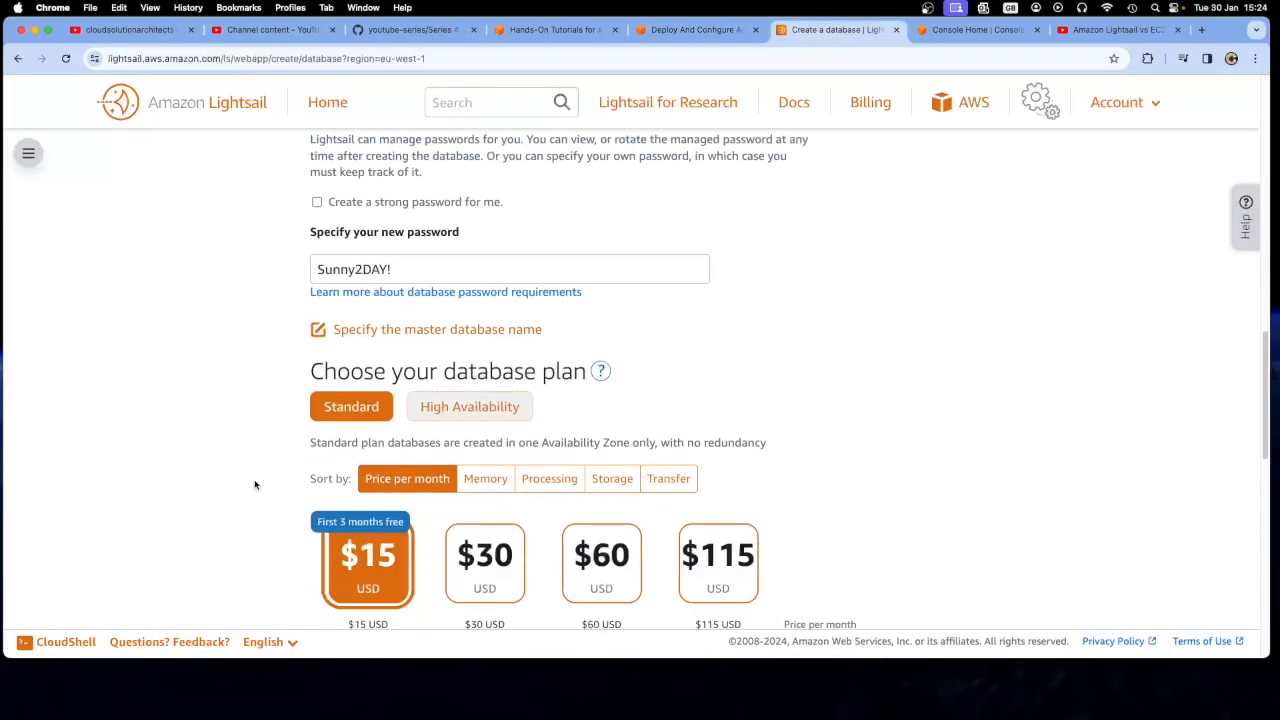
pyautogui.scroll(-5, 255, 485)
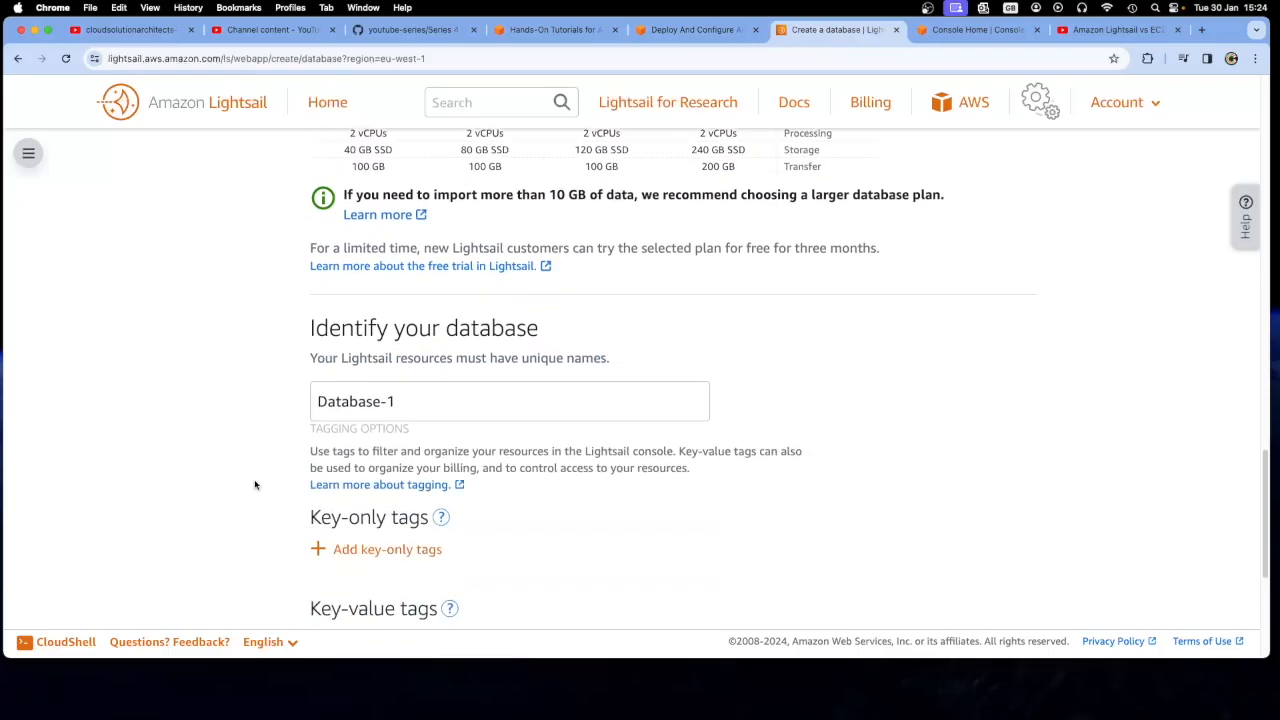
pyautogui.click(555, 29)
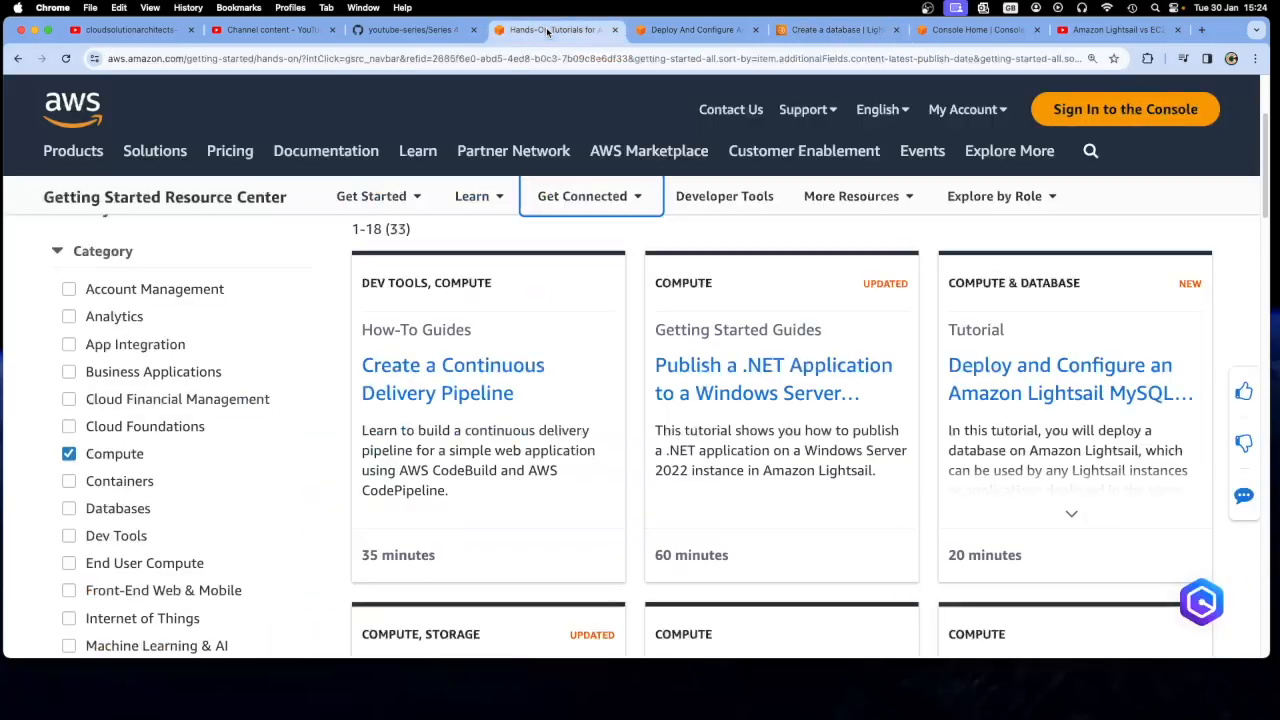
pyautogui.click(695, 29)
pyautogui.scroll(4, 535, 440)
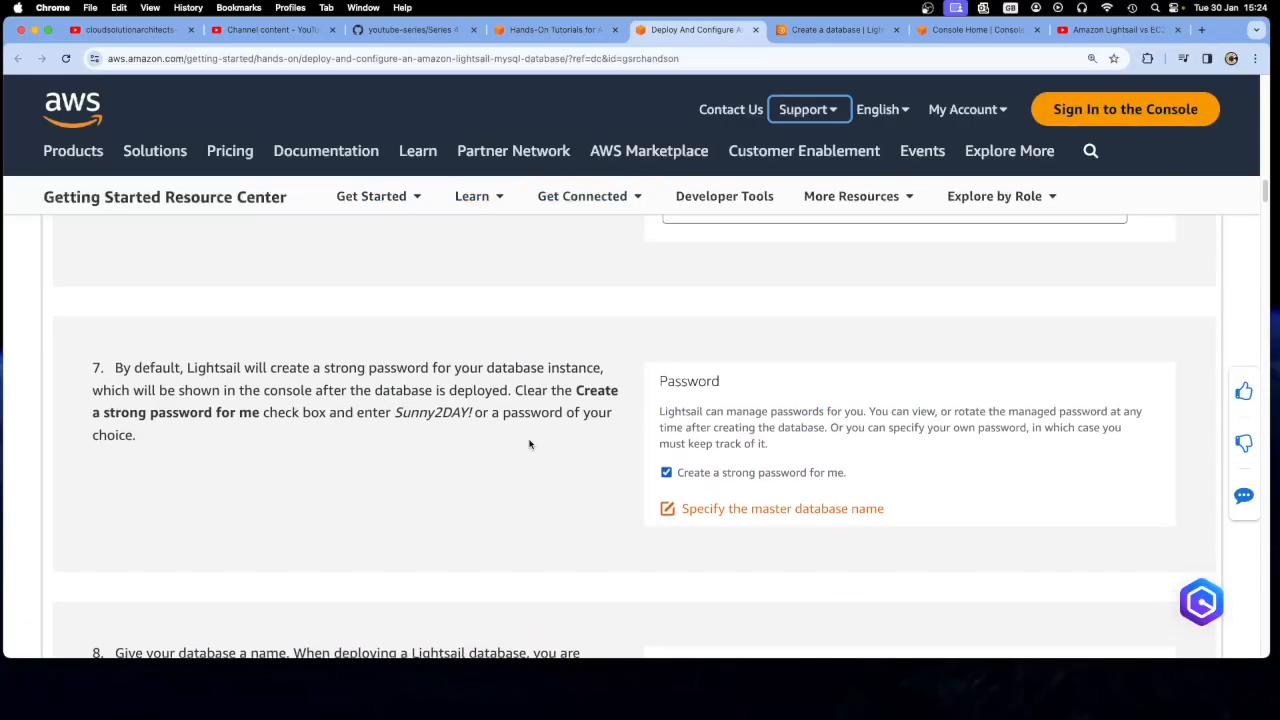
pyautogui.scroll(-3, 530, 444)
# Choose to specify the master database name and, following tutorial step 8, enter main after the db prefix
pyautogui.click(843, 30)
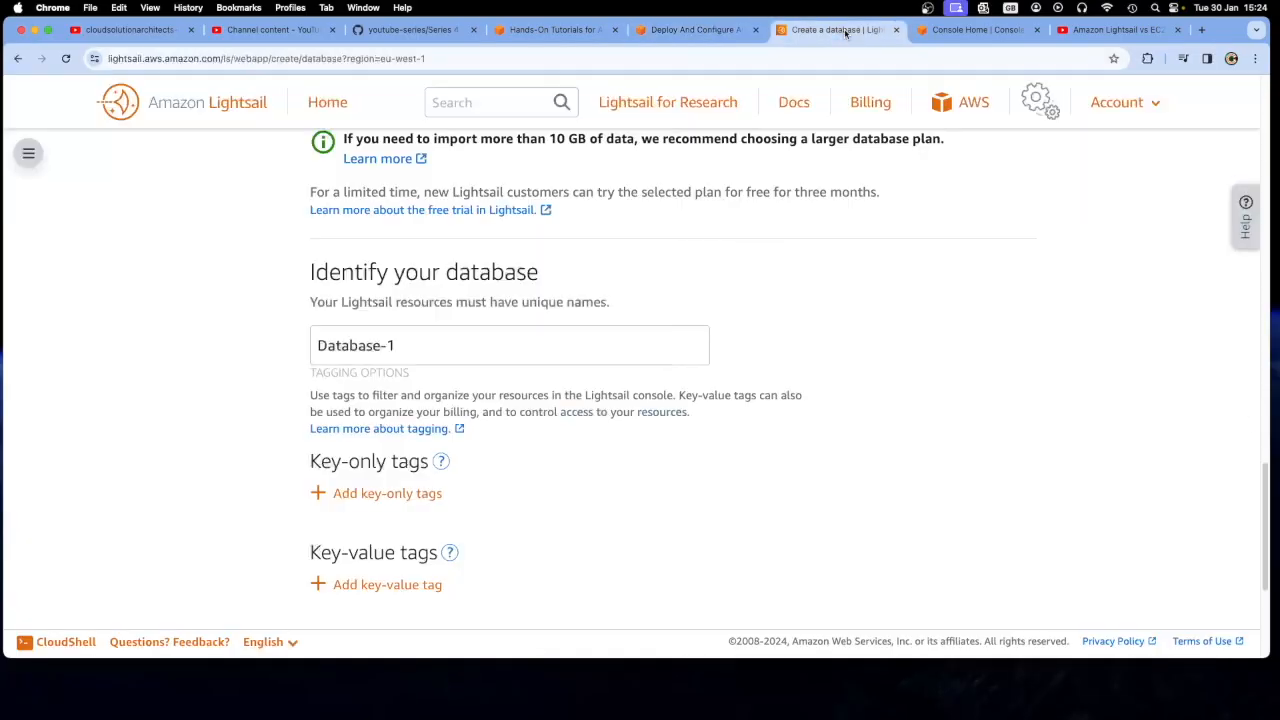
pyautogui.scroll(10, 495, 453)
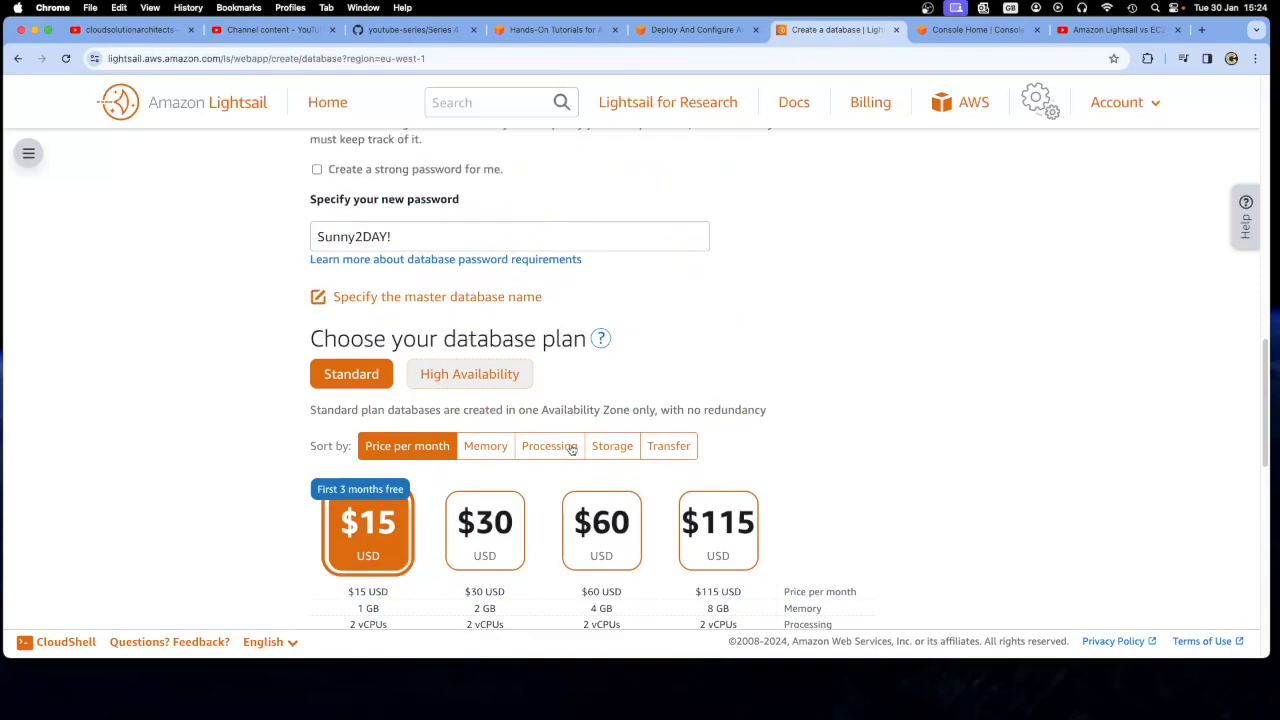
pyautogui.scroll(-1, 571, 449)
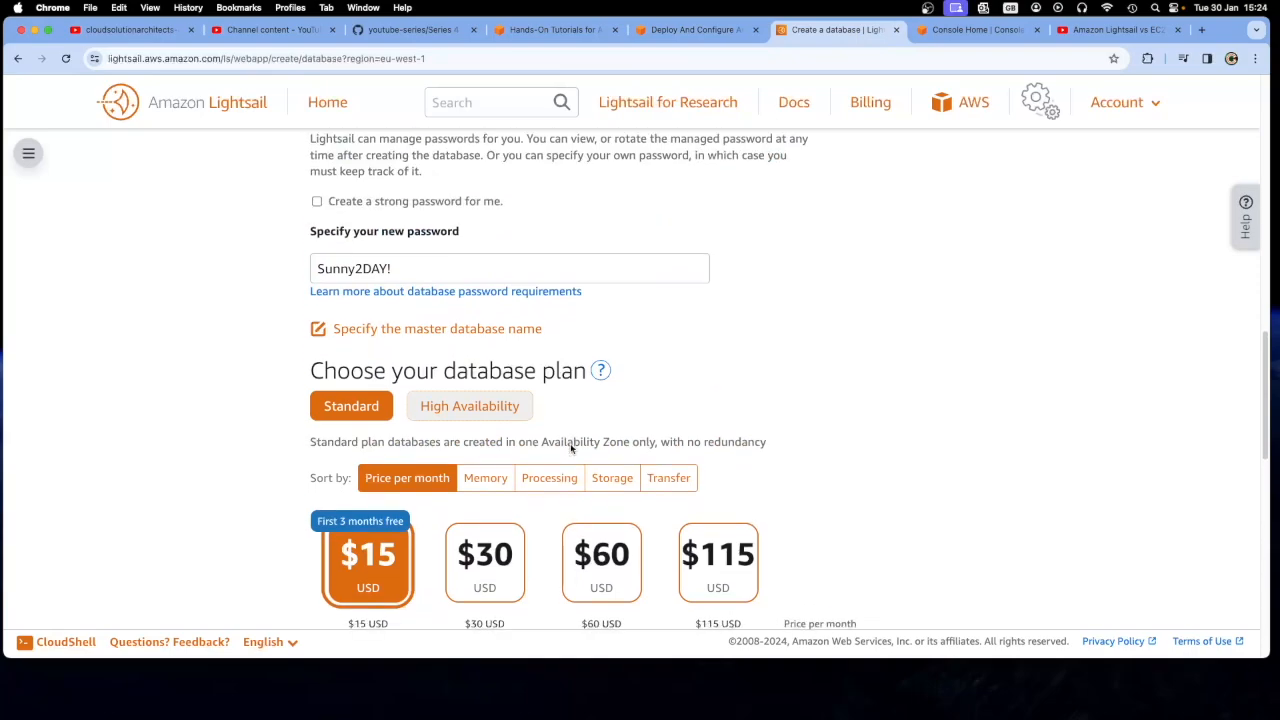
pyautogui.click(433, 328)
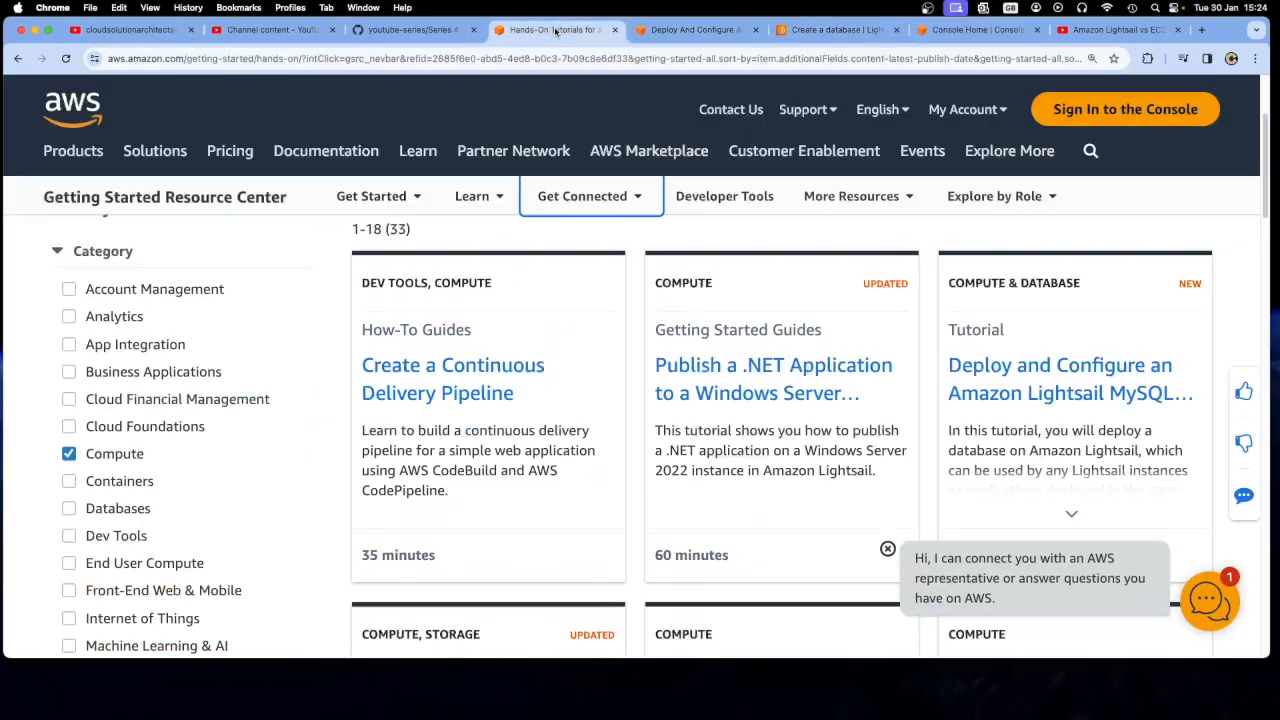
pyautogui.click(695, 29)
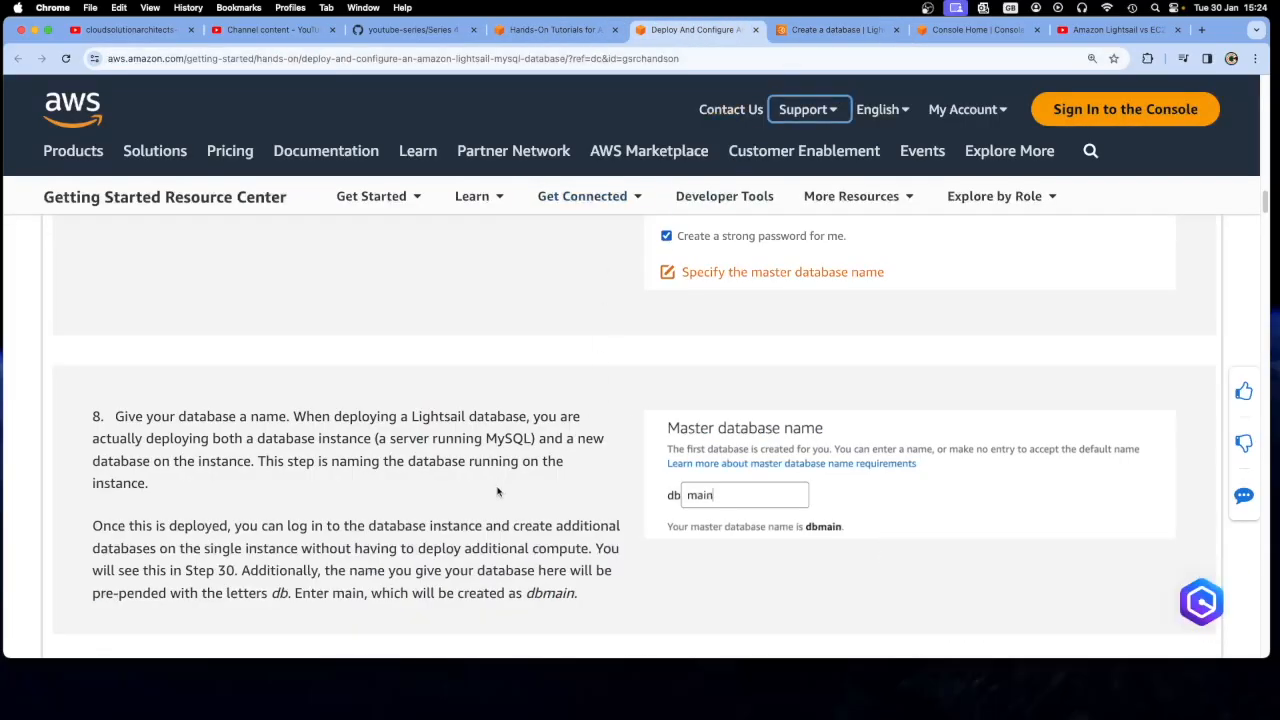
pyautogui.scroll(-1, 473, 511)
pyautogui.scroll(-2, 473, 511)
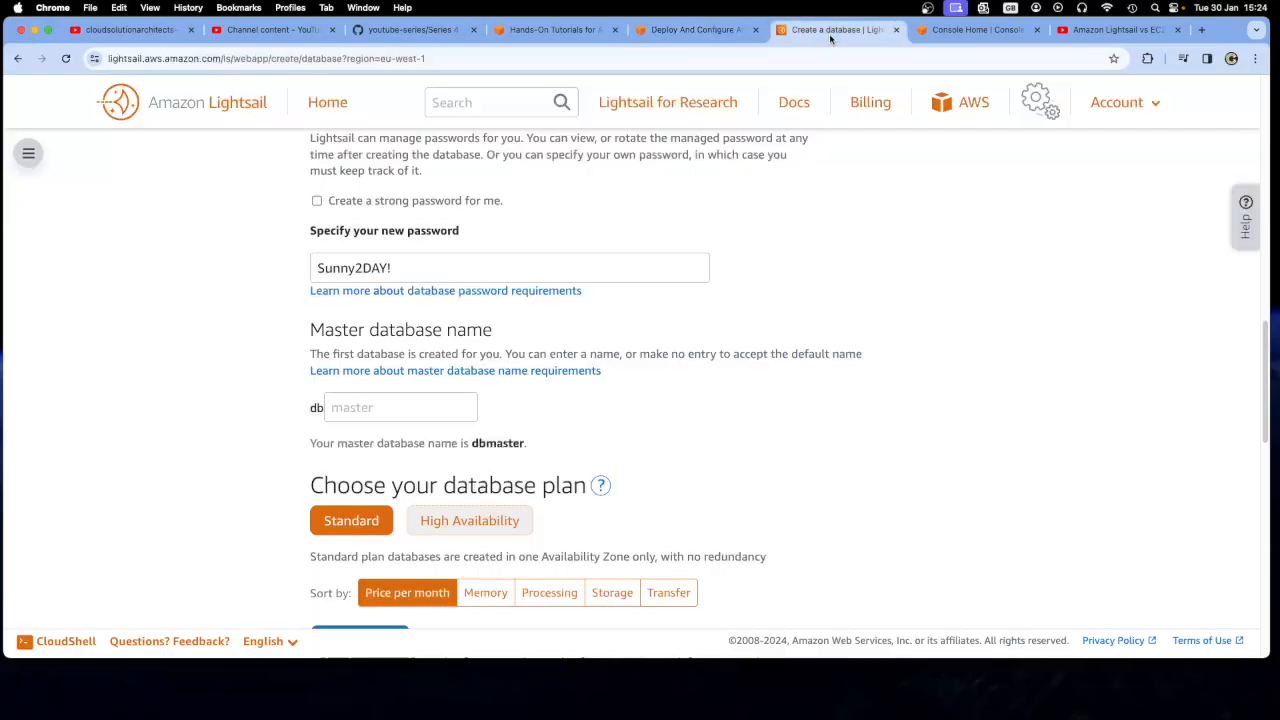
pyautogui.click(836, 29)
pyautogui.click(377, 407)
pyautogui.write('main')
pyautogui.click(204, 384)
# Read tutorial steps 9 and 10 on the database plan and instance name, and copy DB-Instance-1 from step 10
pyautogui.click(555, 29)
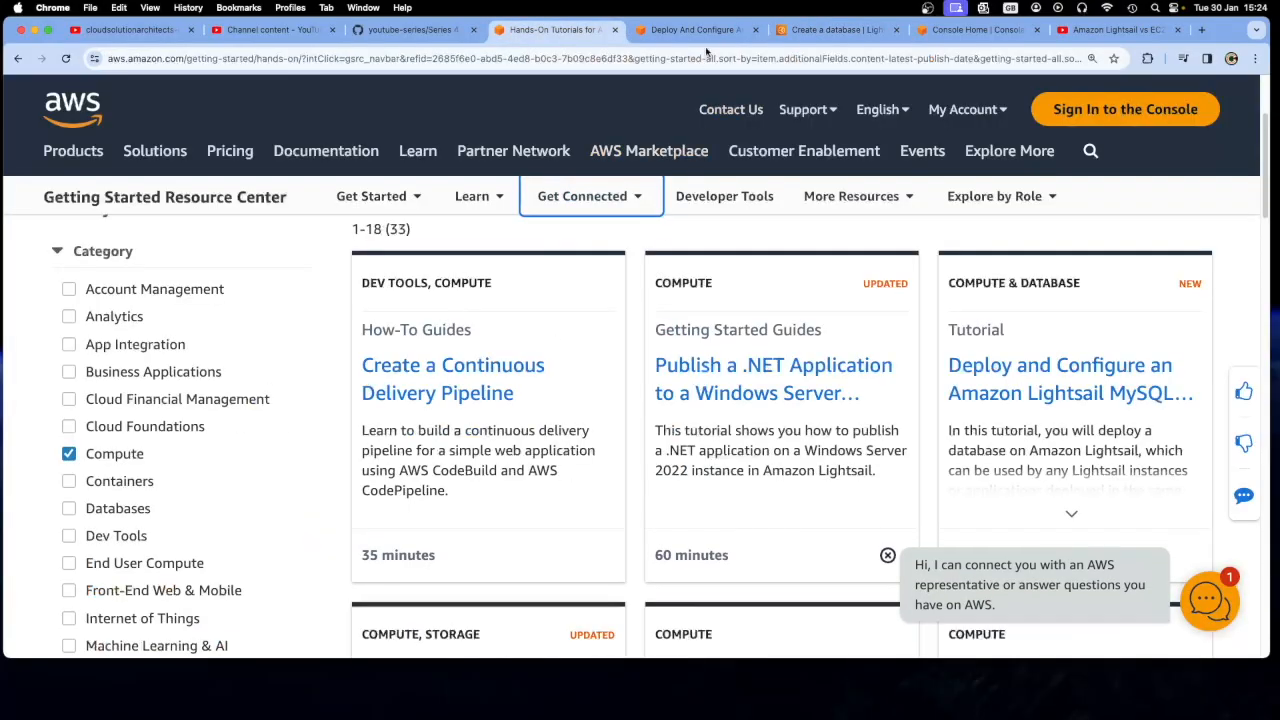
pyautogui.click(700, 30)
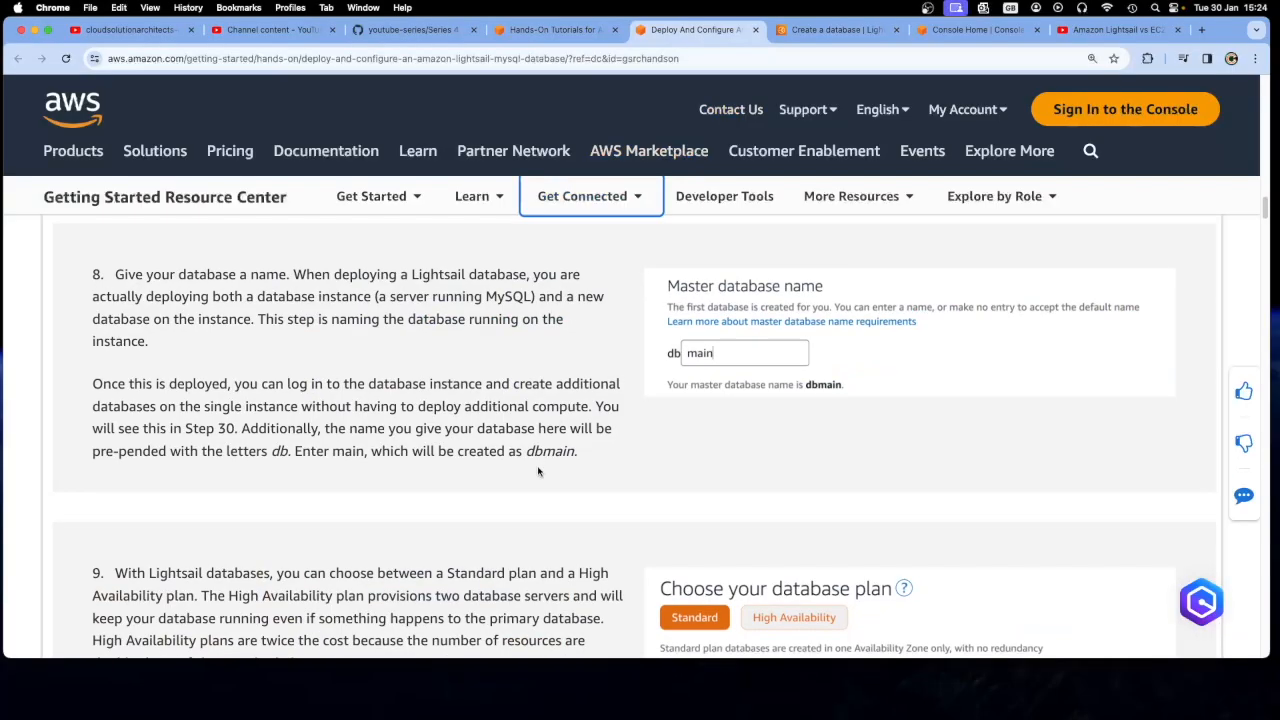
pyautogui.scroll(-3, 538, 471)
pyautogui.scroll(-1, 538, 471)
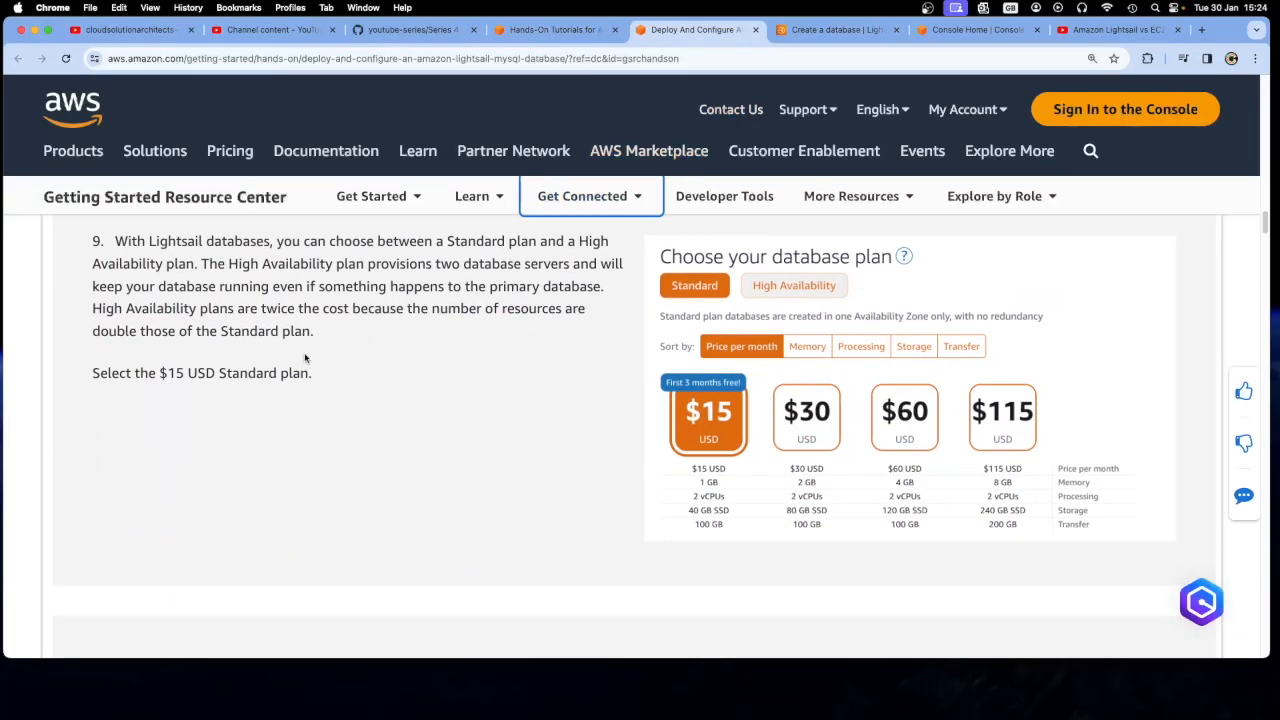
pyautogui.scroll(-3, 385, 398)
pyautogui.scroll(-3, 385, 398)
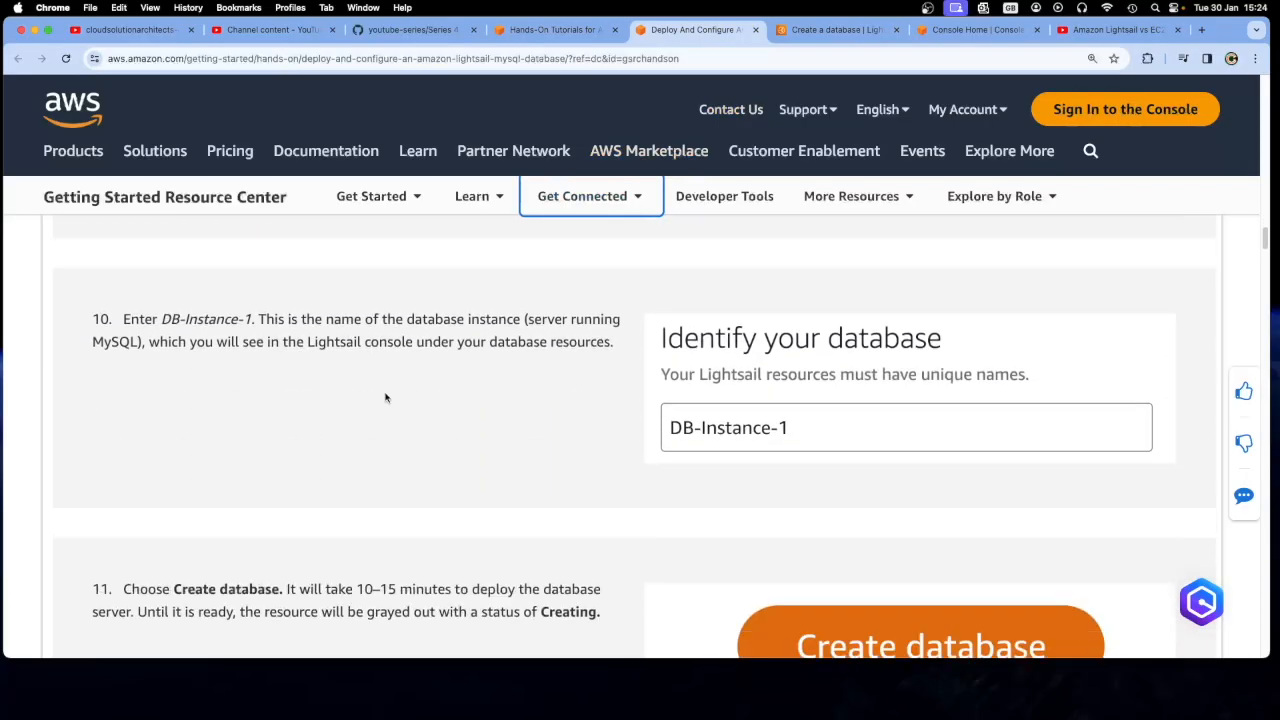
pyautogui.click(250, 320)
pyautogui.moveTo(250, 319)
pyautogui.mouseDown()
pyautogui.moveTo(163, 319)
pyautogui.moveTo(253, 319)
pyautogui.mouseUp()
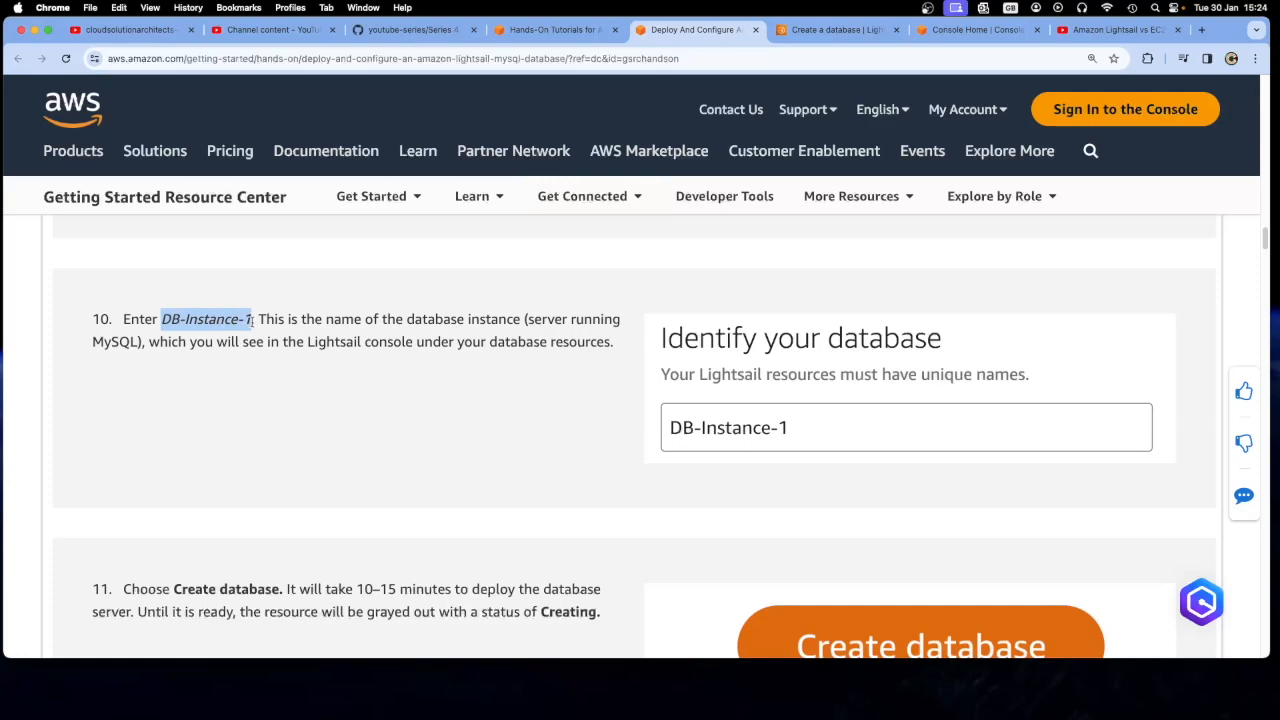
pyautogui.rightClick(248, 320)
pyautogui.click(285, 351)
# Replace the default resource name under Identify your database in the creation form with DB-Instance-1
pyautogui.click(838, 29)
pyautogui.scroll(-3, 531, 480)
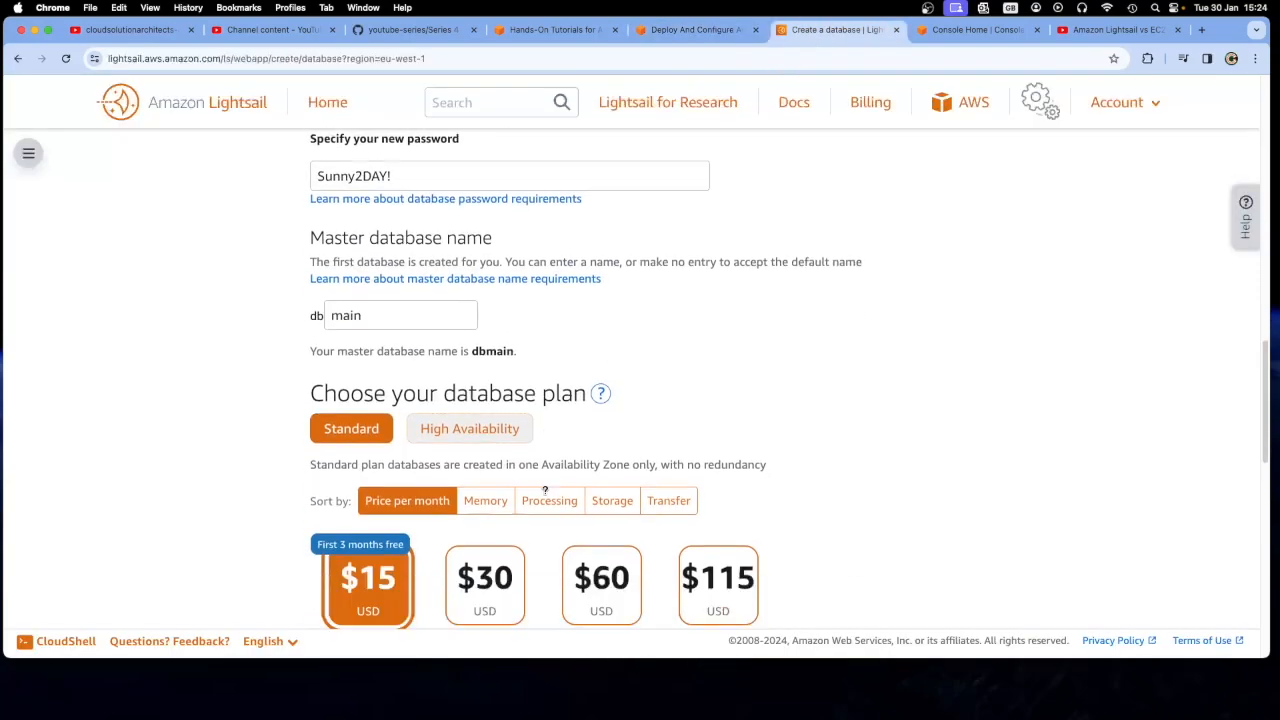
pyautogui.scroll(-5, 532, 496)
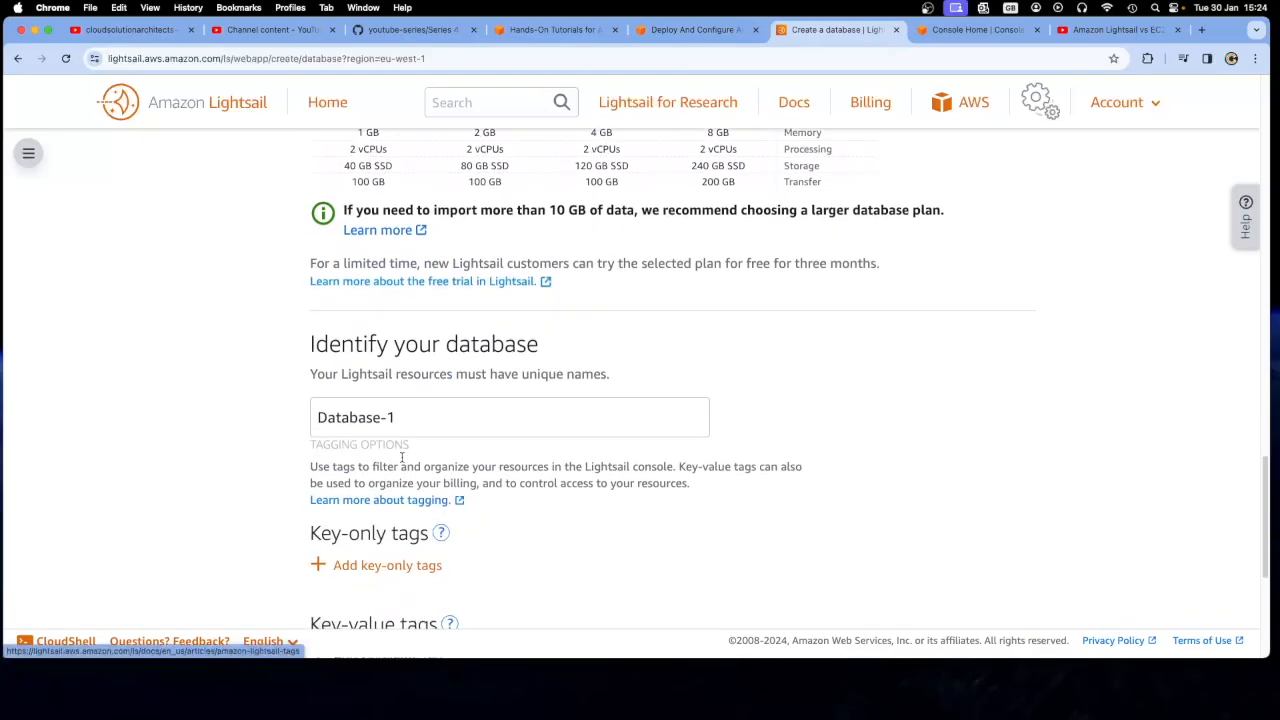
pyautogui.moveTo(318, 418); pyautogui.dragTo(322, 418)
pyautogui.tripleClick(319, 418)
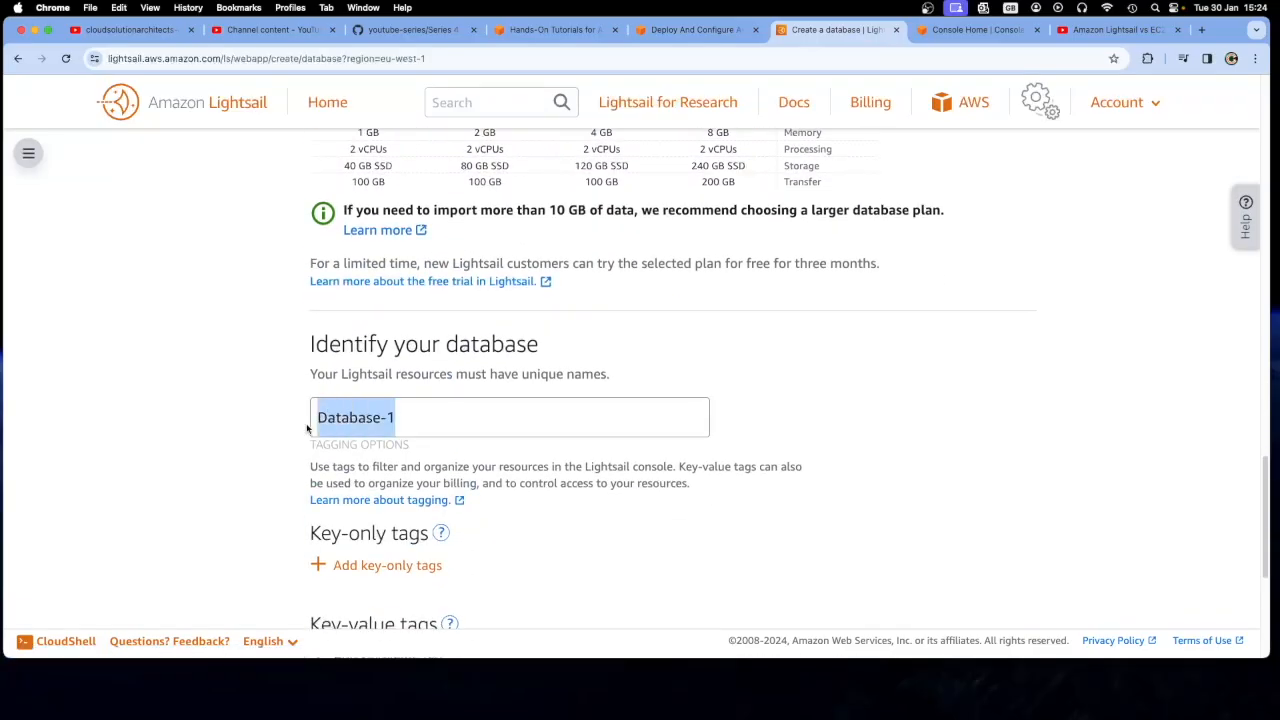
pyautogui.press('super+v')
pyautogui.click(271, 404)
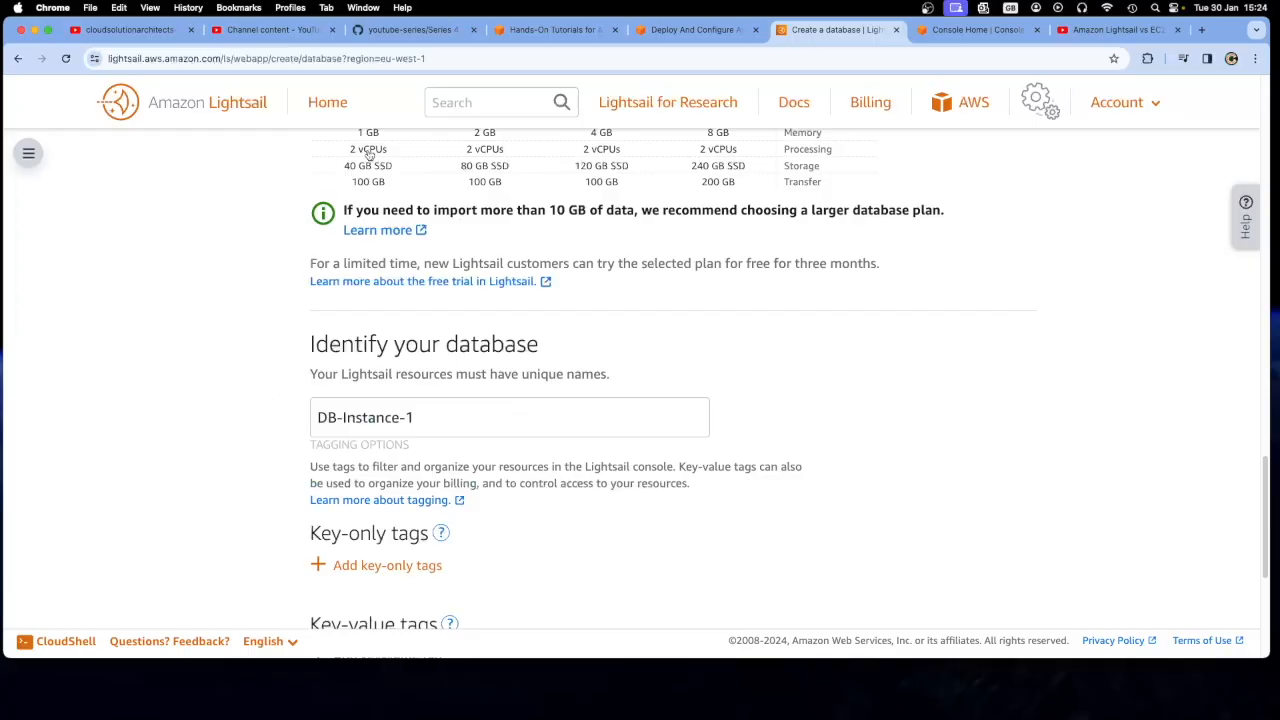
# Close the Hands-On Tutorials listing page and return to the Lightsail MySQL tutorial
pyautogui.click(530, 30)
pyautogui.click(660, 30)
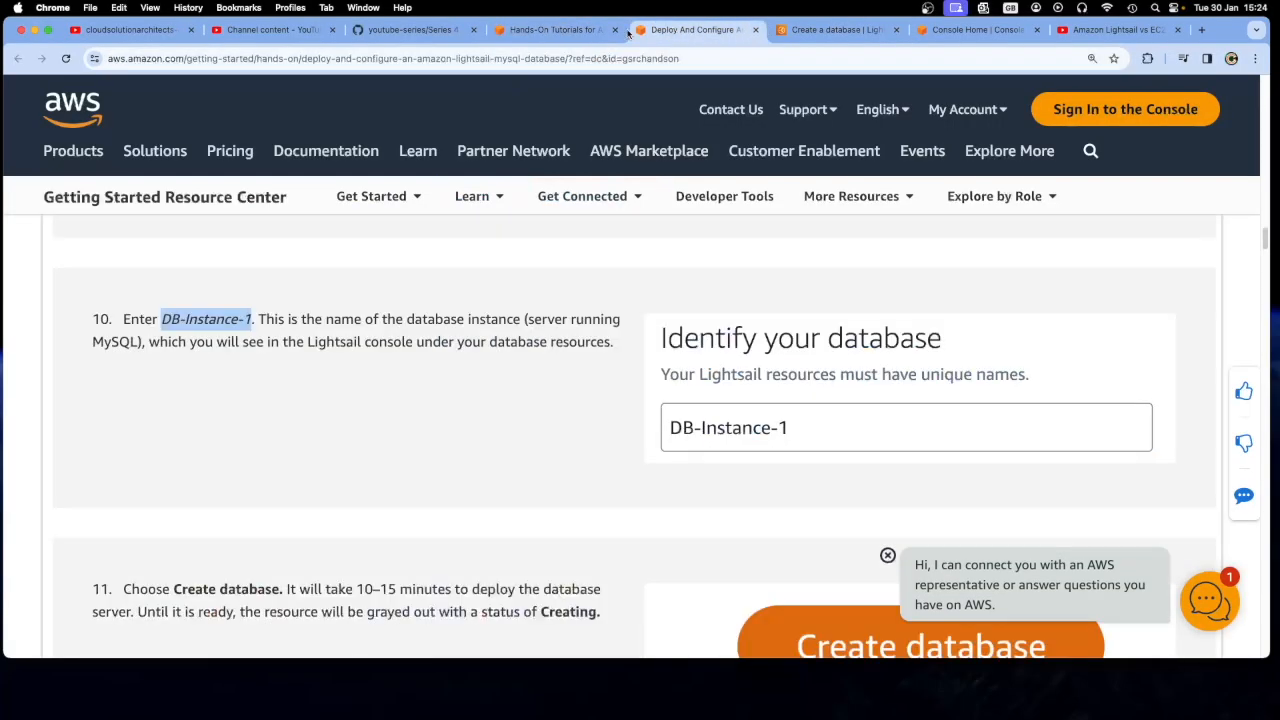
pyautogui.click(615, 30)
pyautogui.click(434, 402)
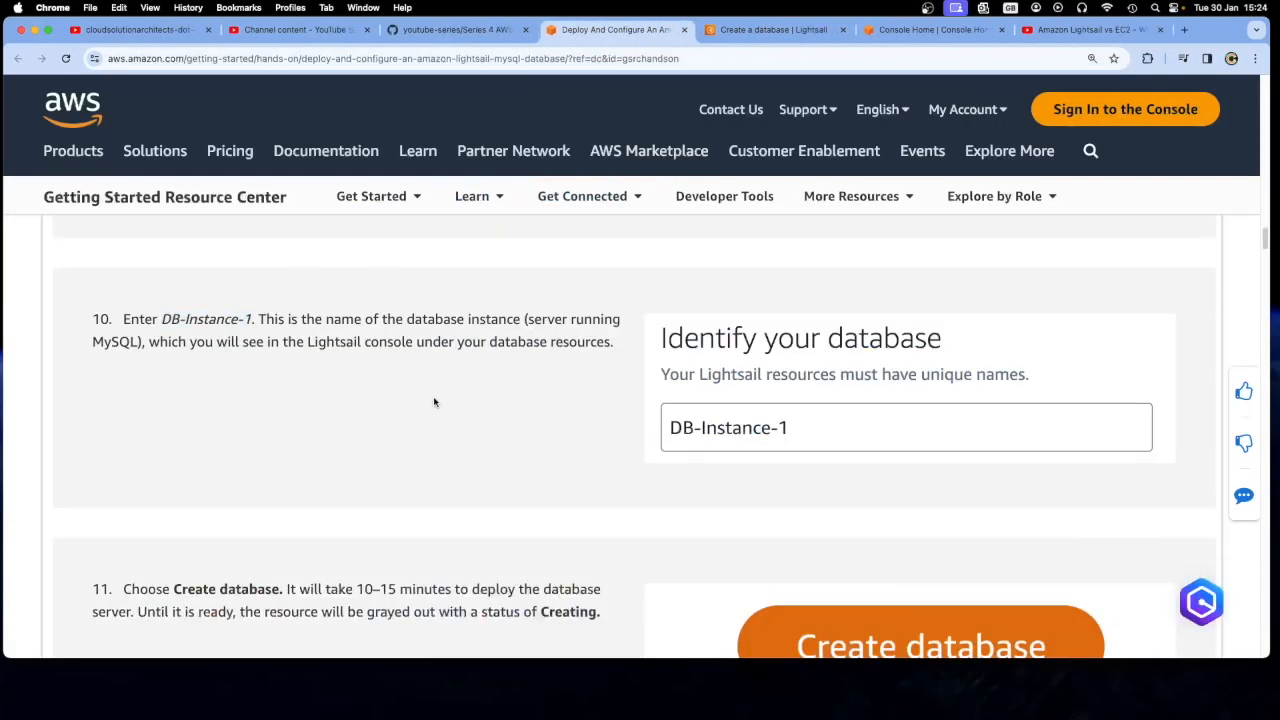
# Read tutorial step 11 on creating the database, and review the creation form's region, engine and credential sections
pyautogui.scroll(-2, 513, 449)
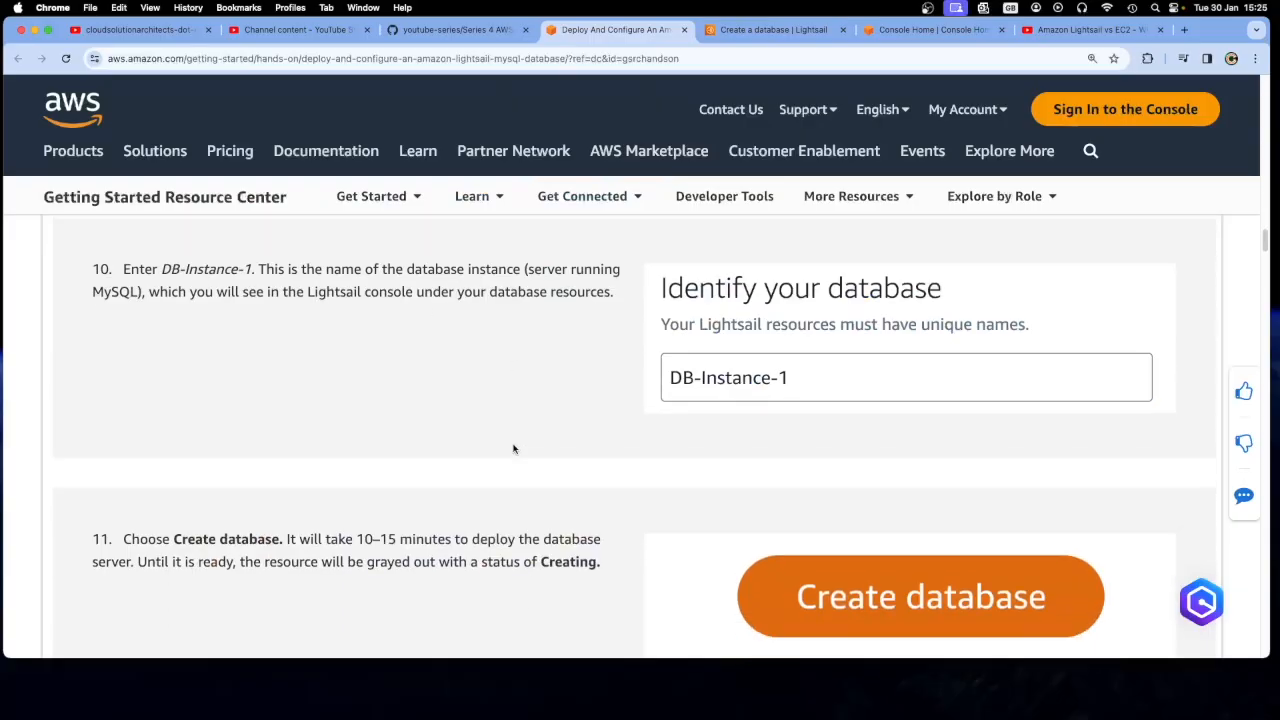
pyautogui.scroll(-1, 513, 449)
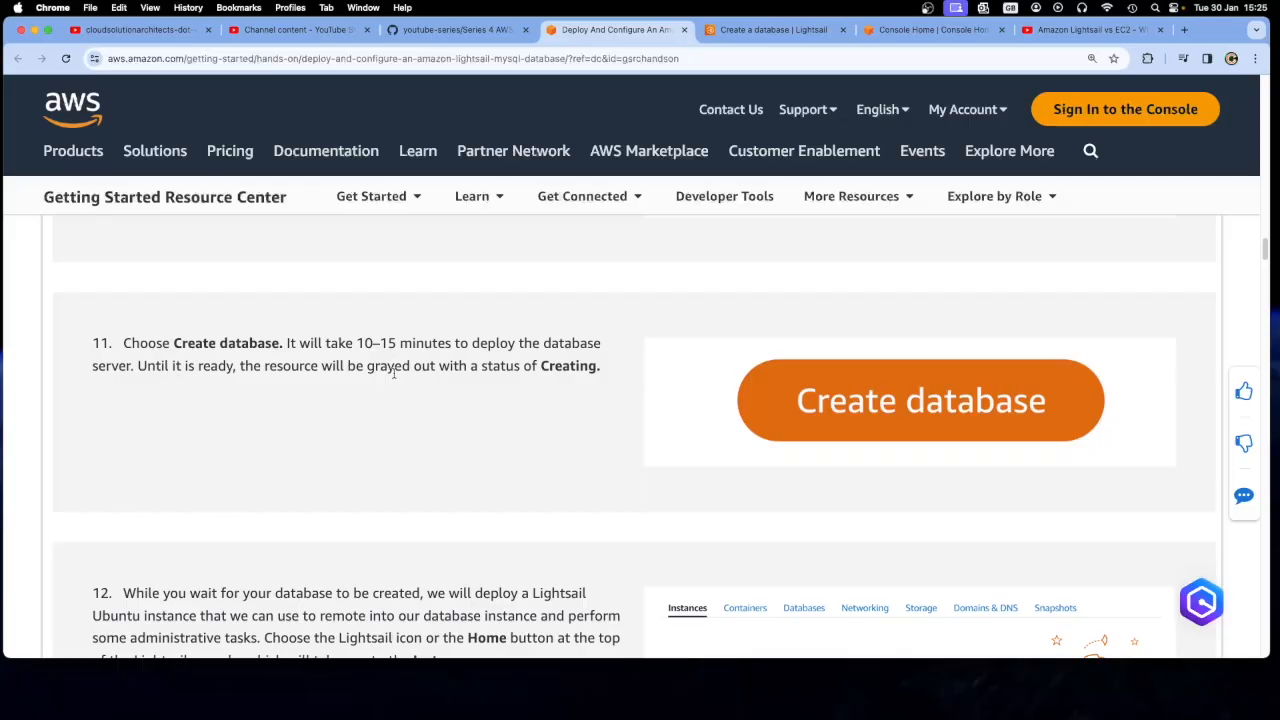
pyautogui.moveTo(602, 368); pyautogui.dragTo(123, 343)
pyautogui.click(770, 30)
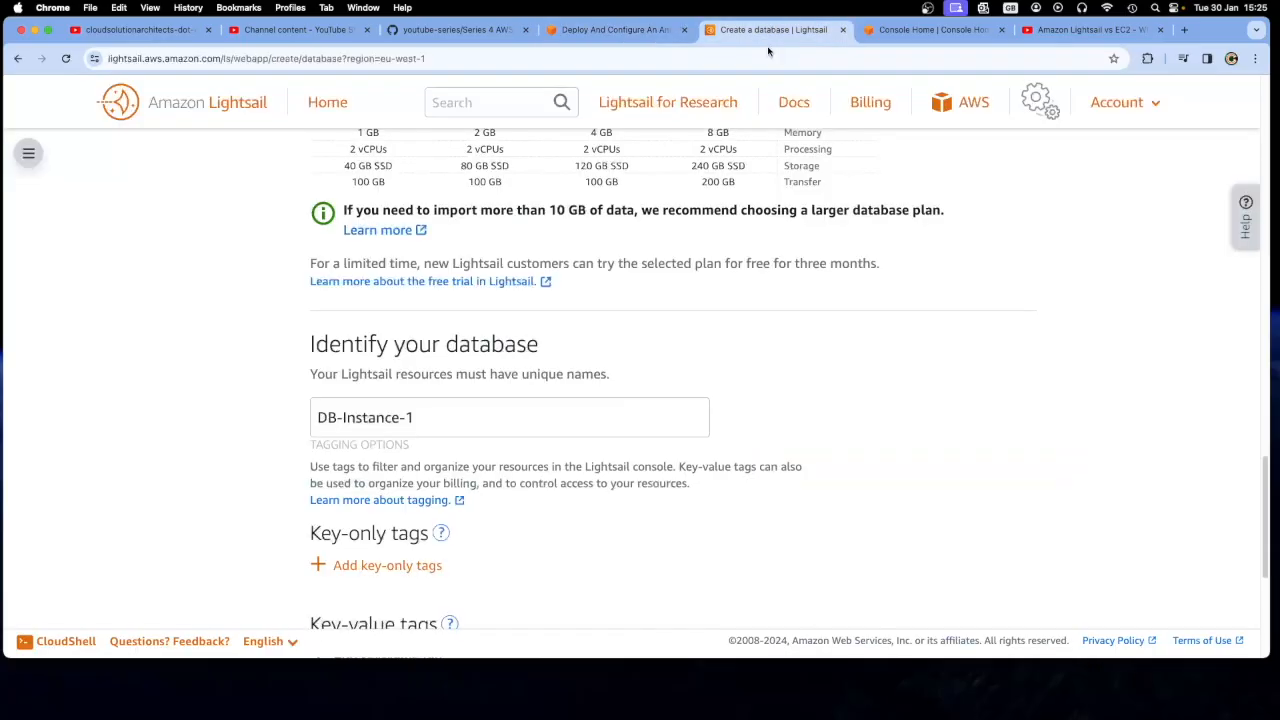
pyautogui.scroll(10, 699, 371)
pyautogui.scroll(10, 699, 371)
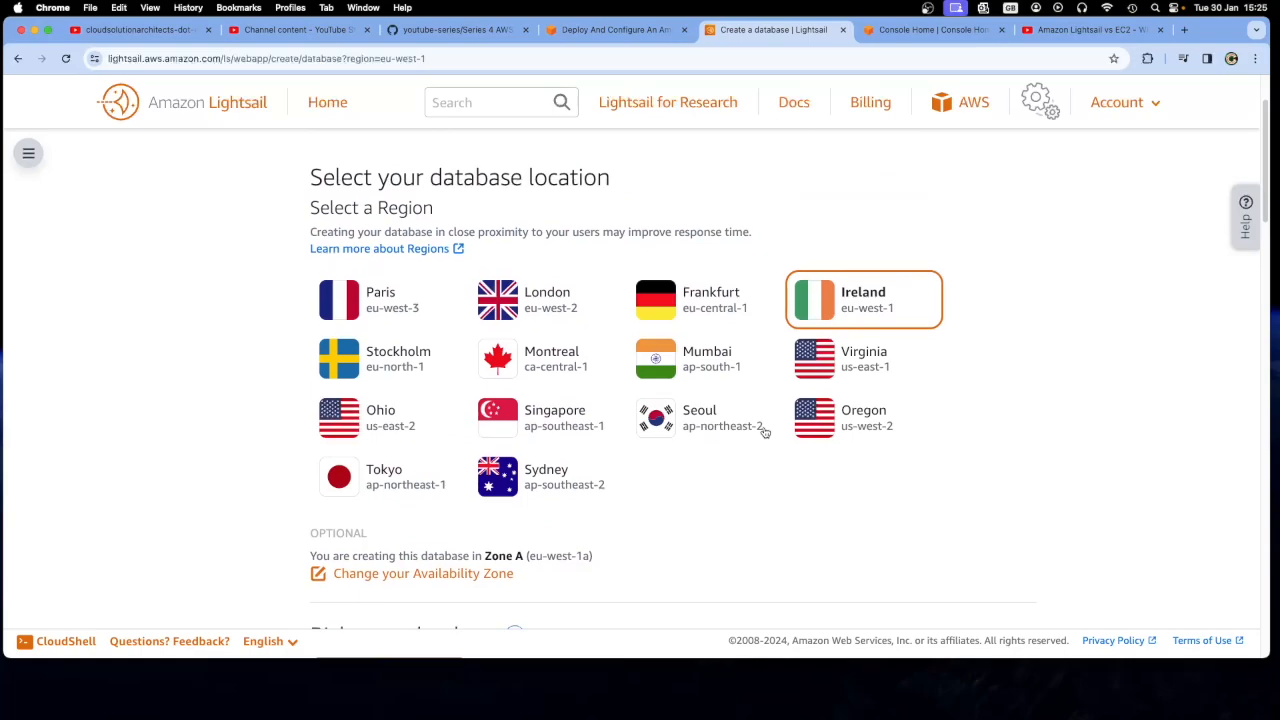
pyautogui.scroll(-3, 765, 432)
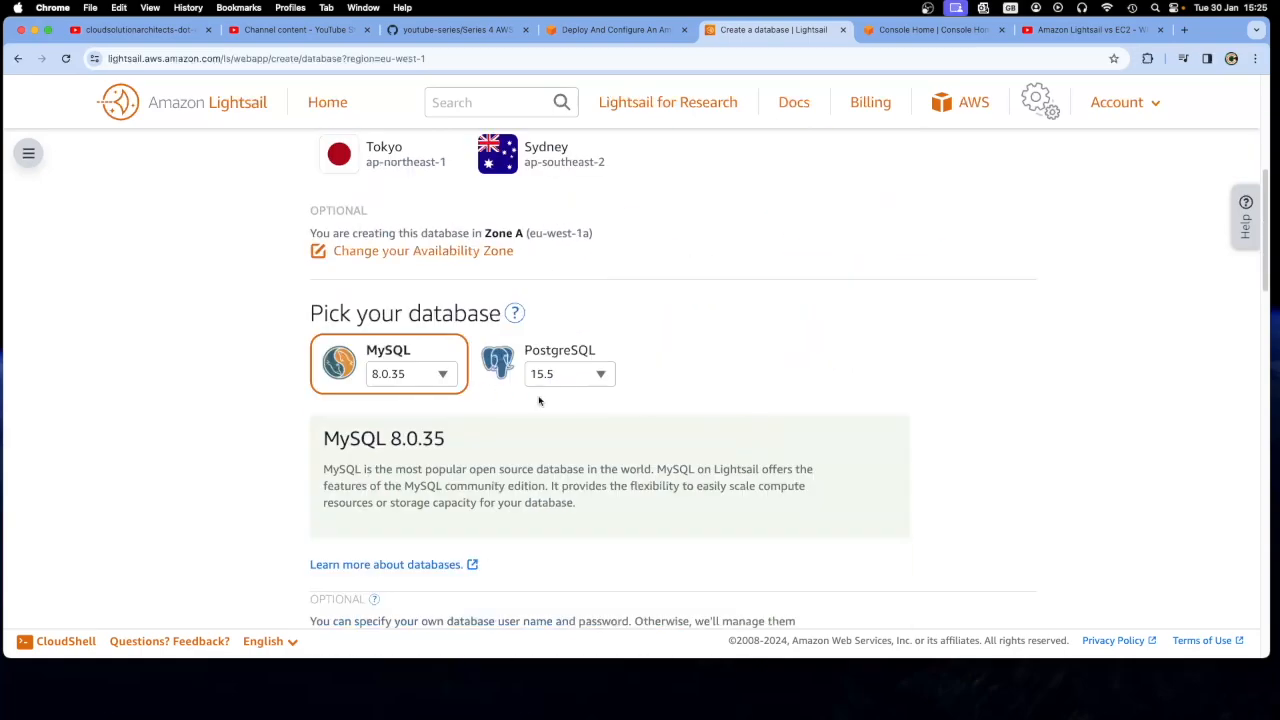
pyautogui.scroll(-4, 539, 401)
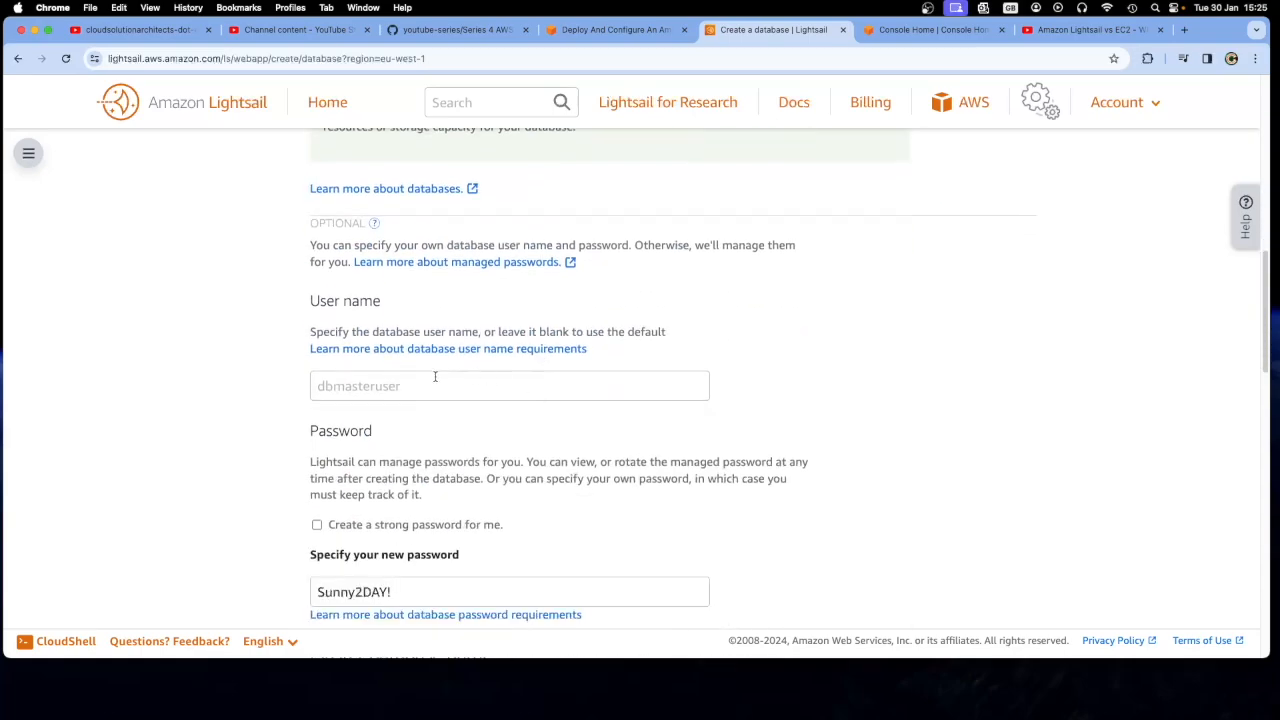
# Copy dbmasteruser from tutorial step 6 and paste it as the database user name in the creation form
pyautogui.click(388, 386)
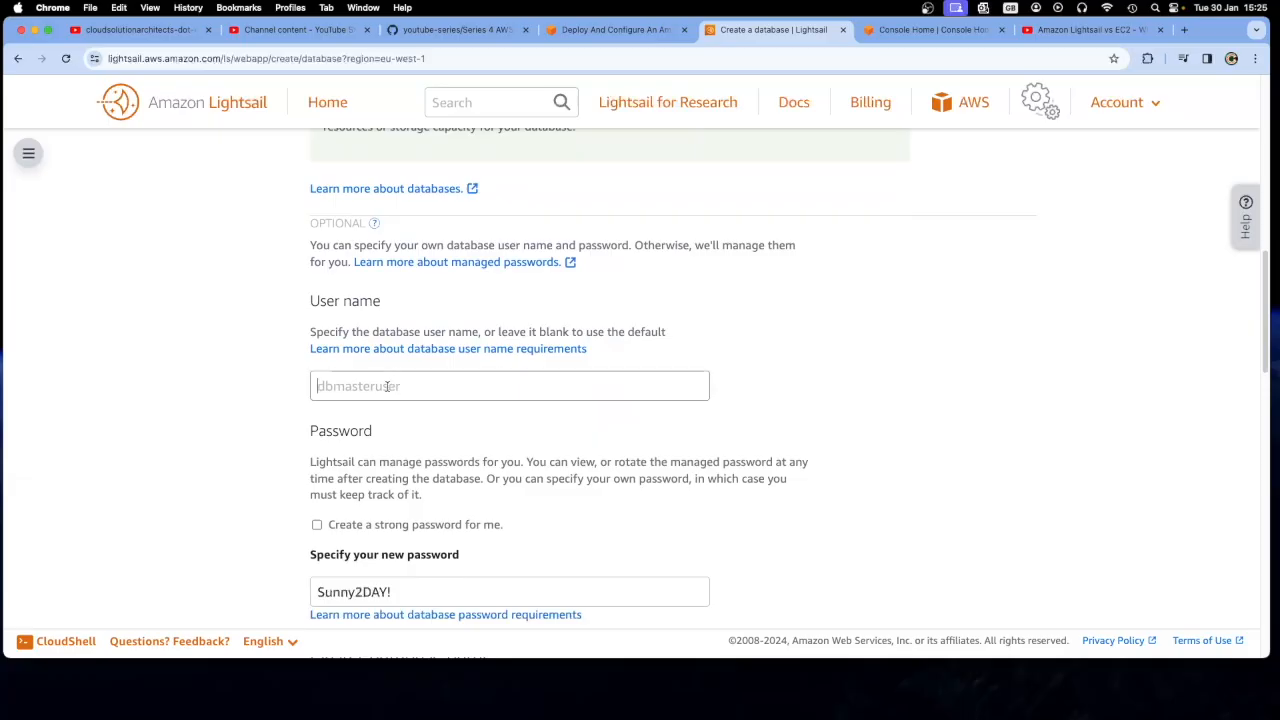
pyautogui.click(562, 31)
pyautogui.scroll(8, 522, 400)
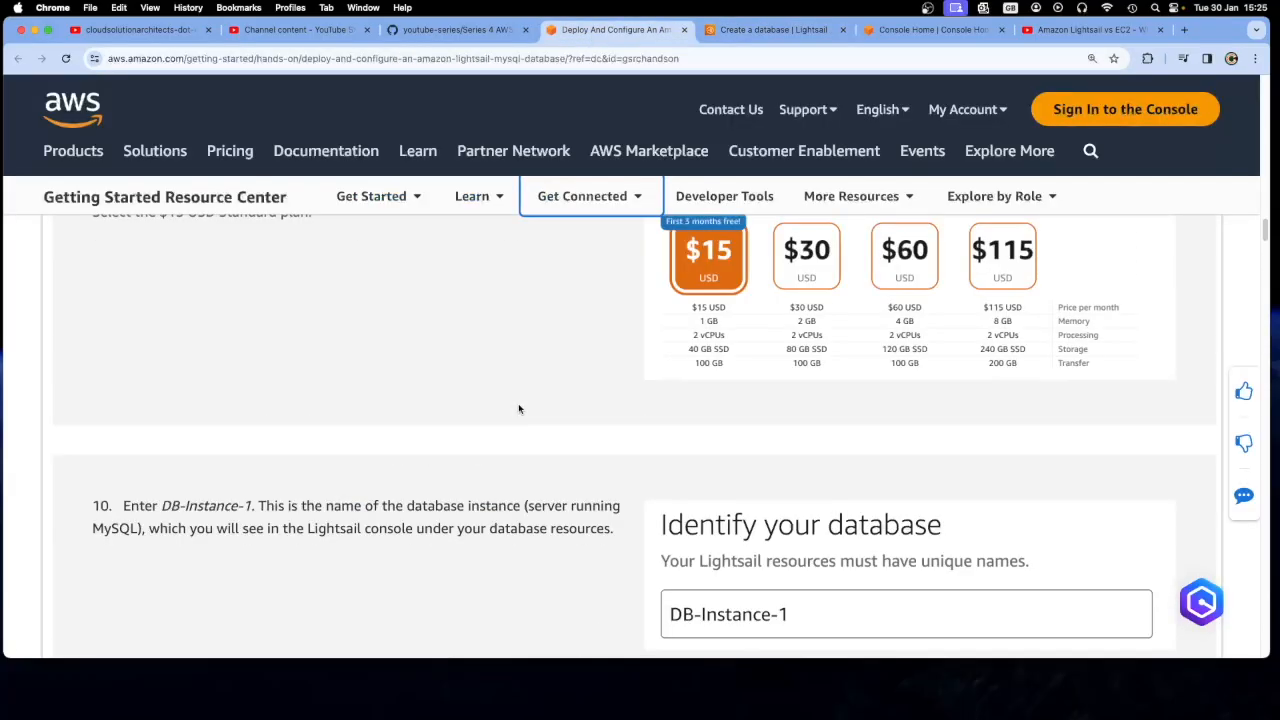
pyautogui.scroll(5, 519, 409)
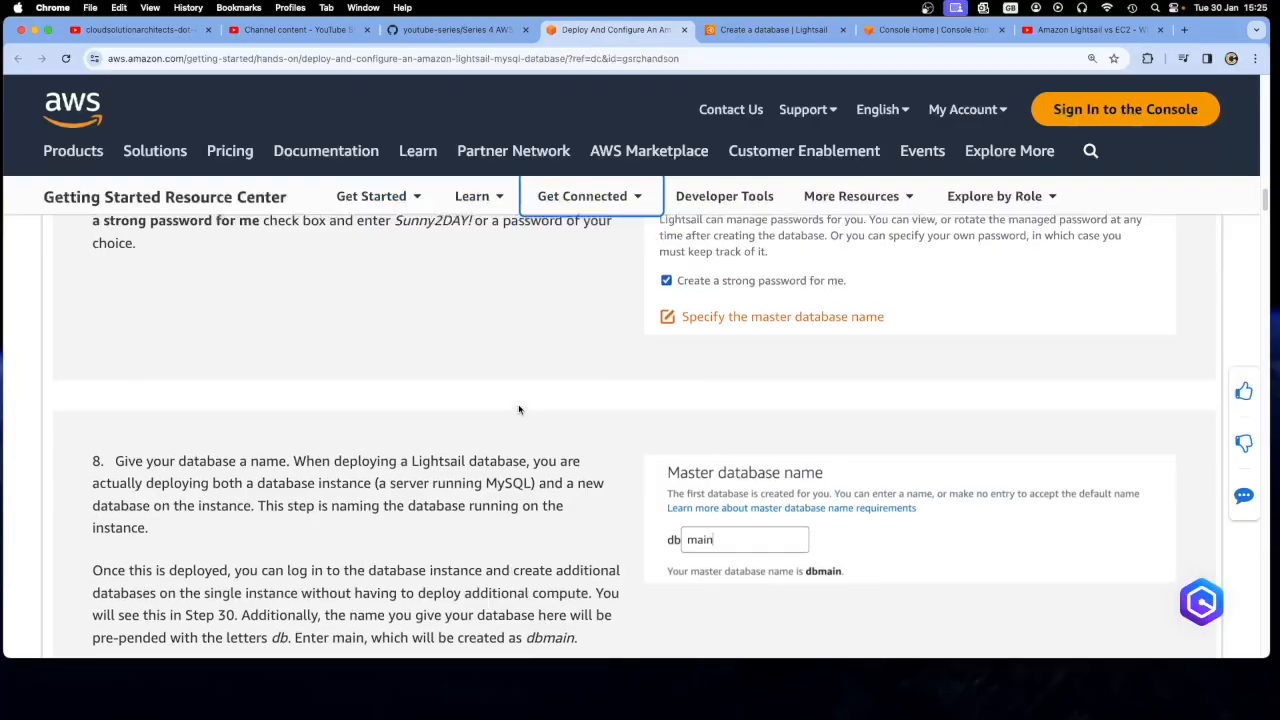
pyautogui.scroll(3, 365, 420)
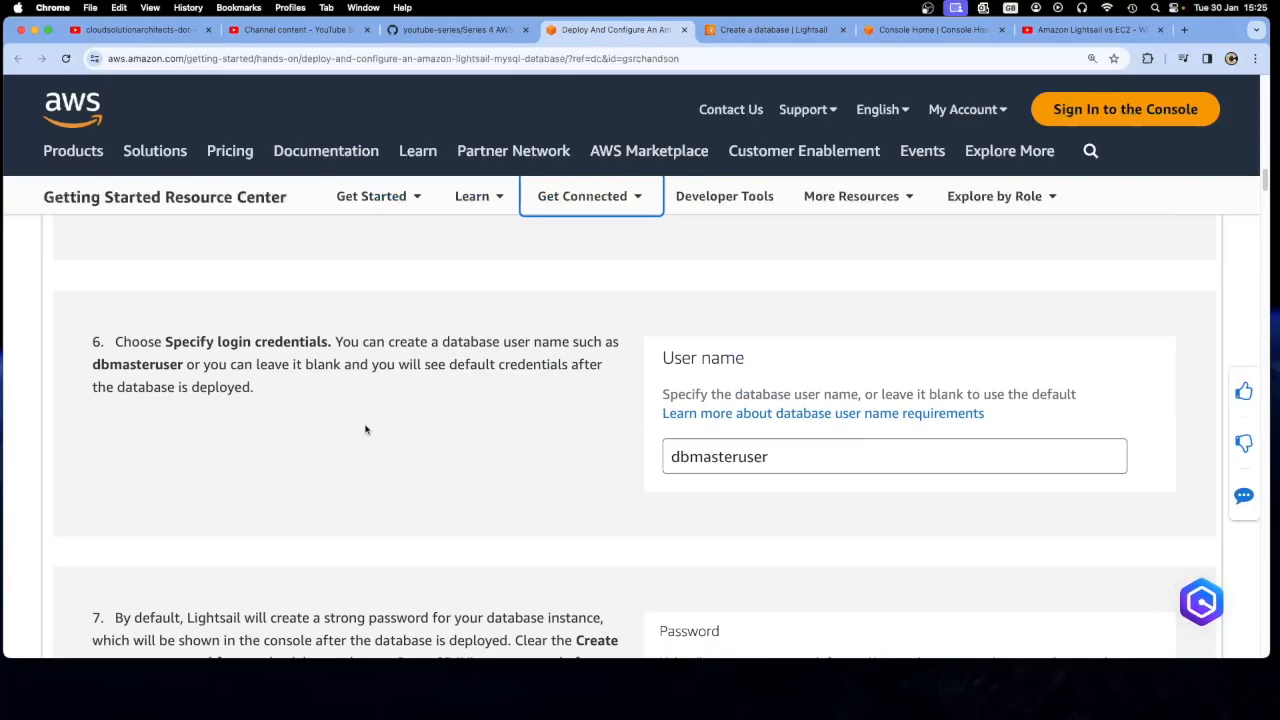
pyautogui.doubleClick(156, 364)
pyautogui.rightClick(105, 365)
pyautogui.click(170, 394)
pyautogui.click(765, 30)
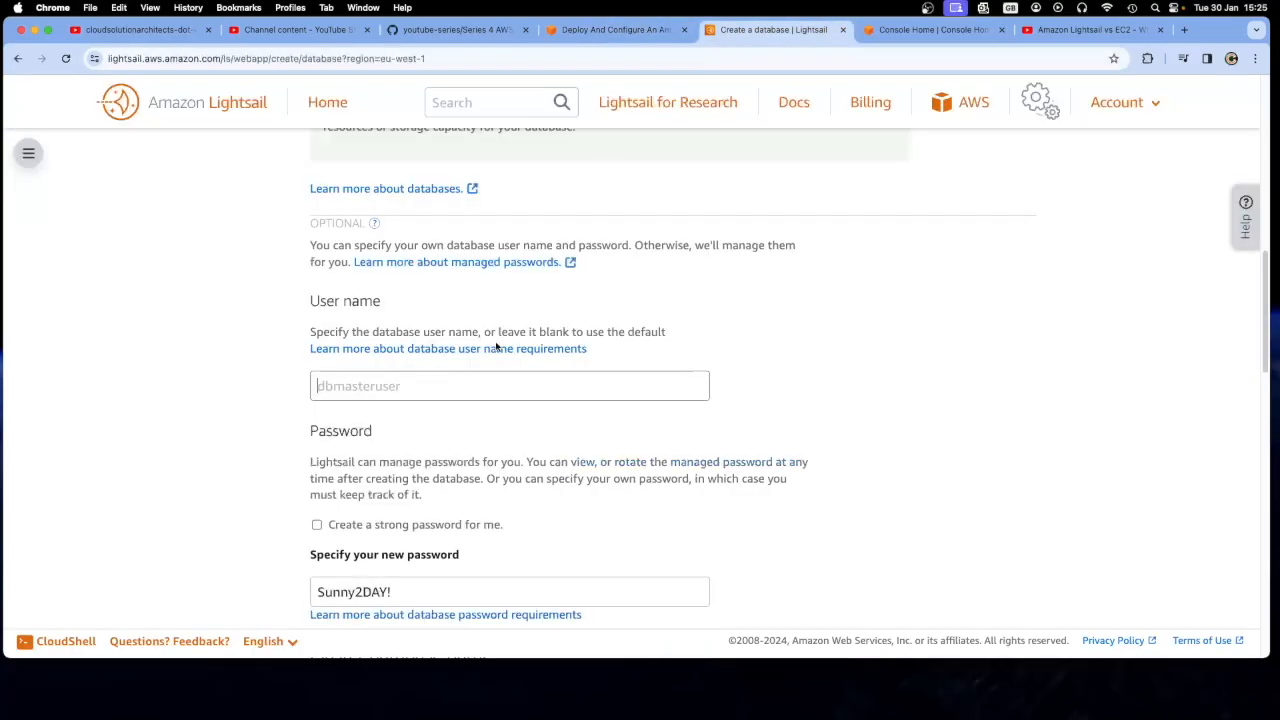
pyautogui.rightClick(380, 385)
pyautogui.click(400, 474)
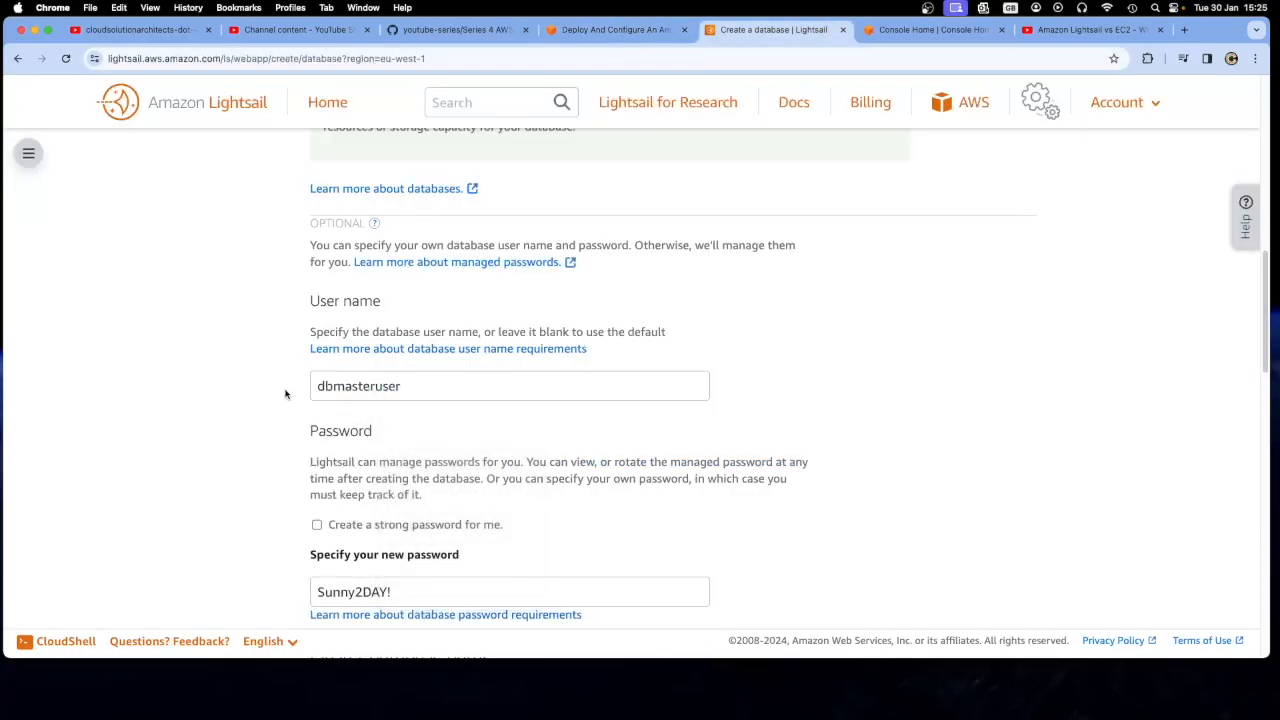
# Check the remaining settings of the creation form and create the database
pyautogui.scroll(-3, 285, 395)
pyautogui.scroll(-1, 285, 395)
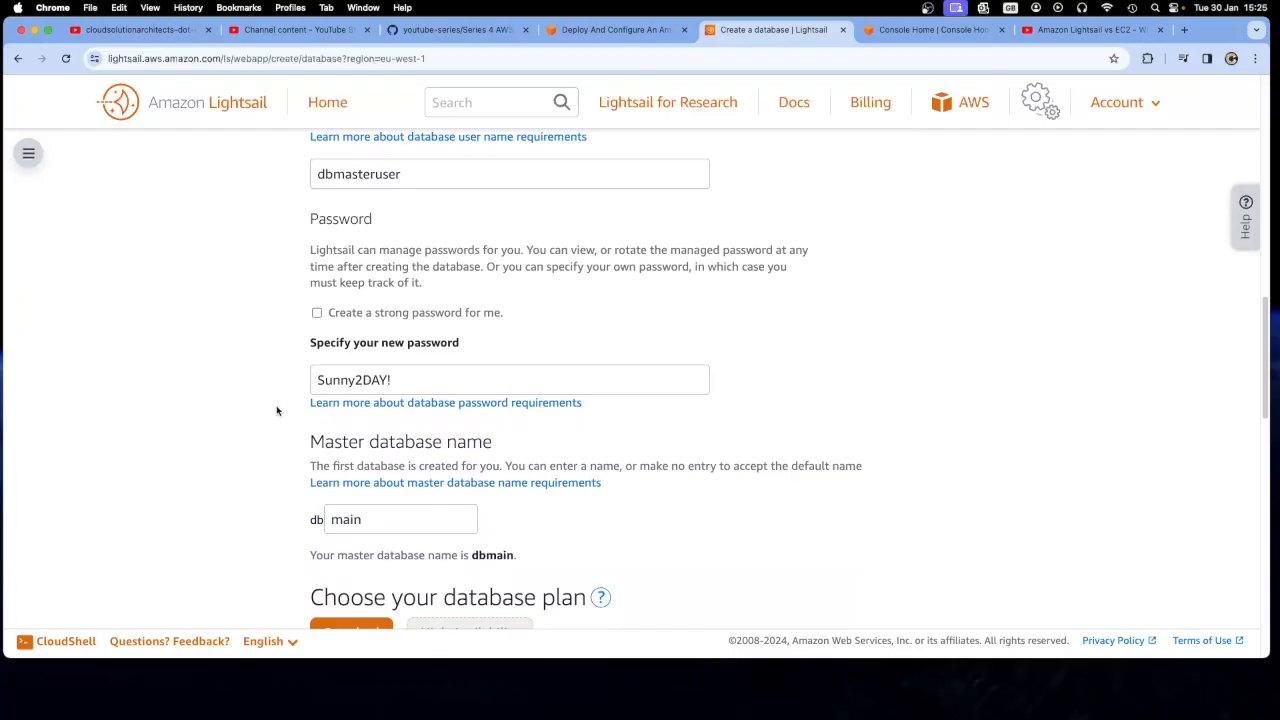
pyautogui.scroll(-5, 277, 410)
pyautogui.scroll(-3, 254, 443)
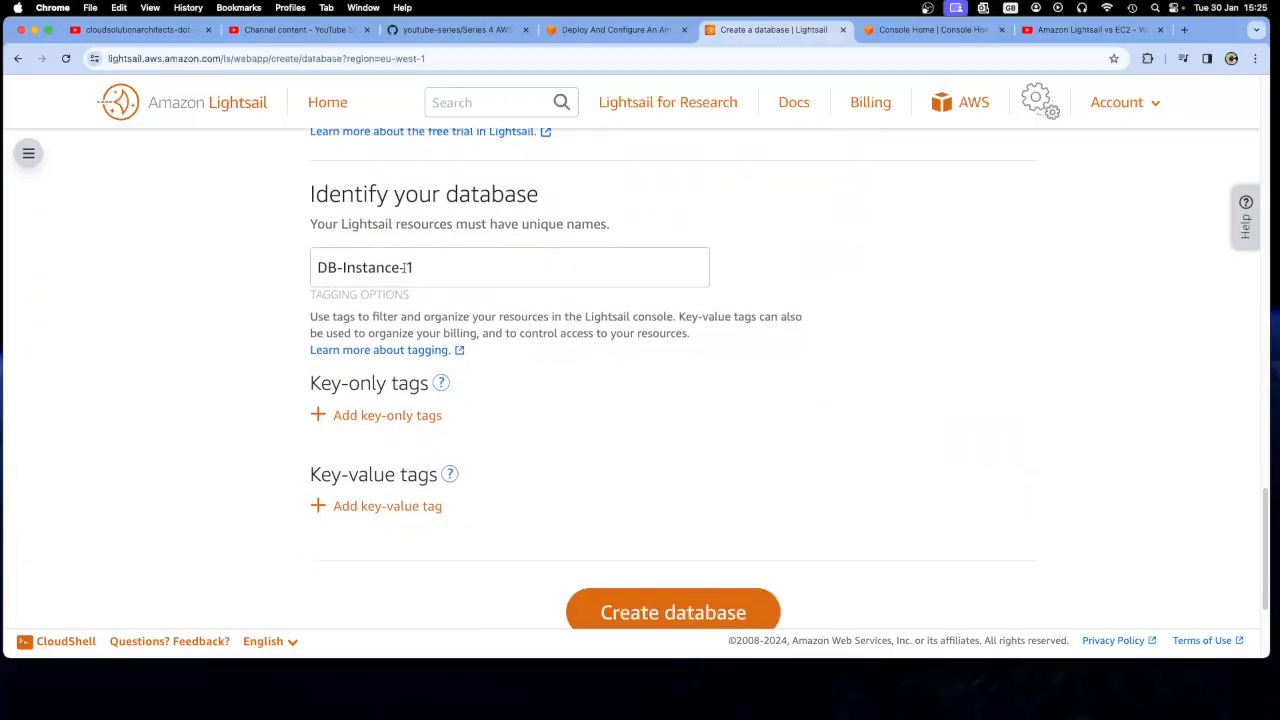
pyautogui.scroll(-2, 249, 369)
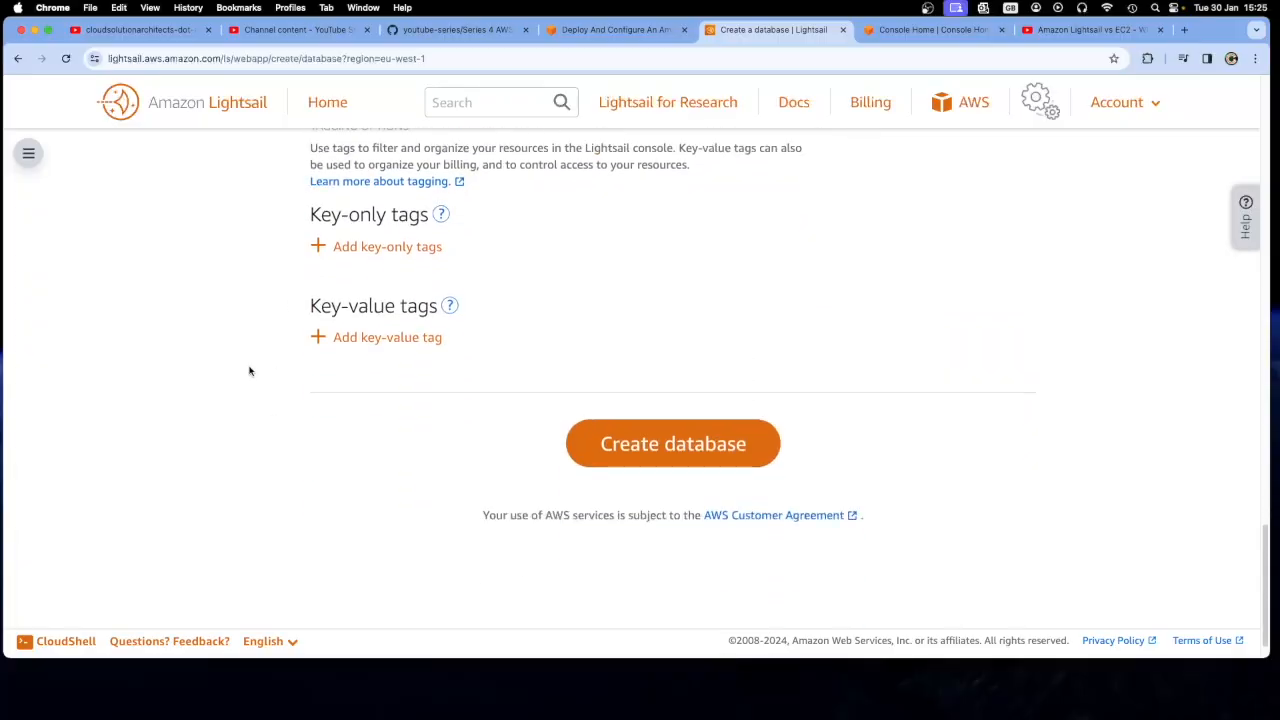
pyautogui.click(652, 448)
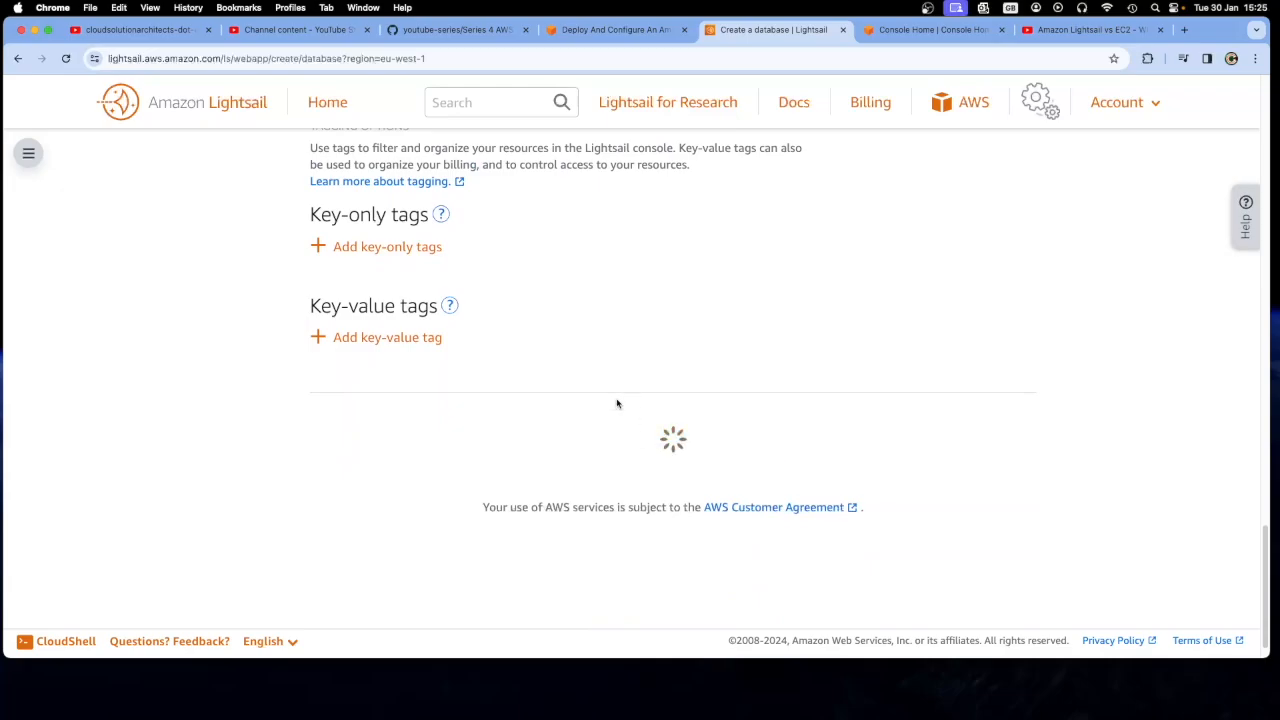
# Read tutorial step 11 on deployment time and step 12 on deploying an Ubuntu instance, and return to the Lightsail console
pyautogui.click(612, 29)
pyautogui.scroll(-15, 517, 430)
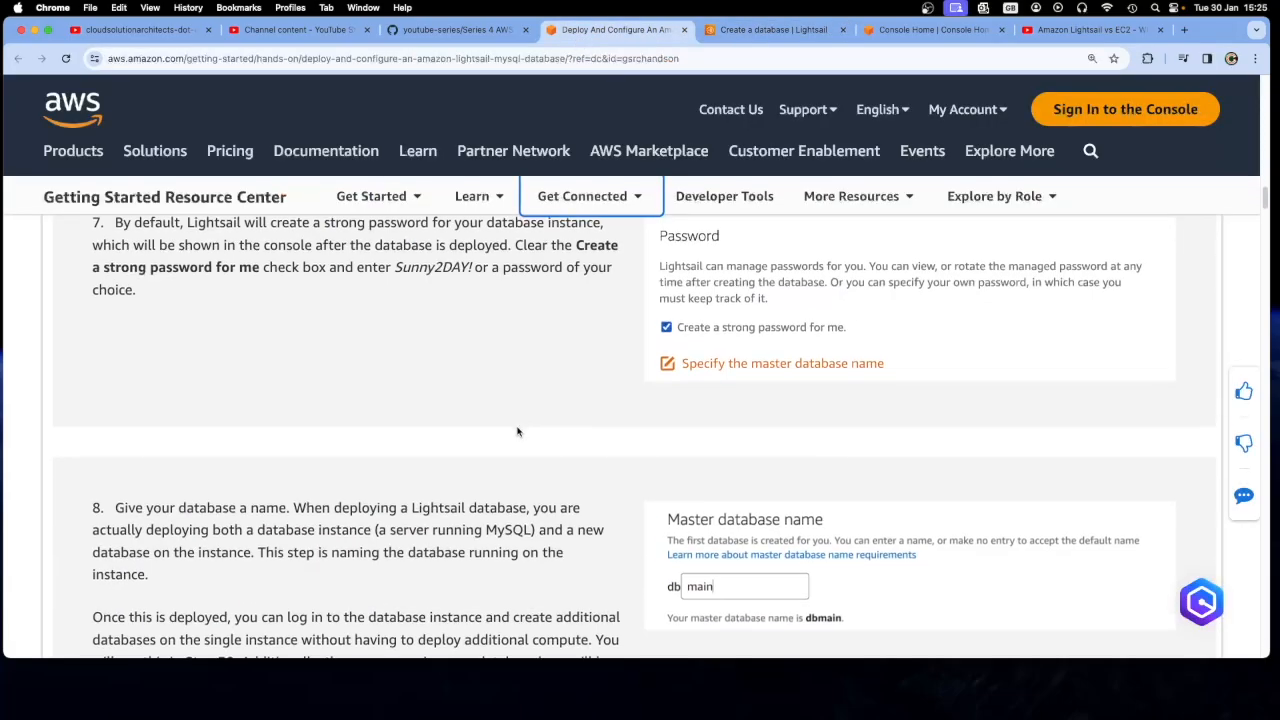
pyautogui.scroll(-5, 517, 430)
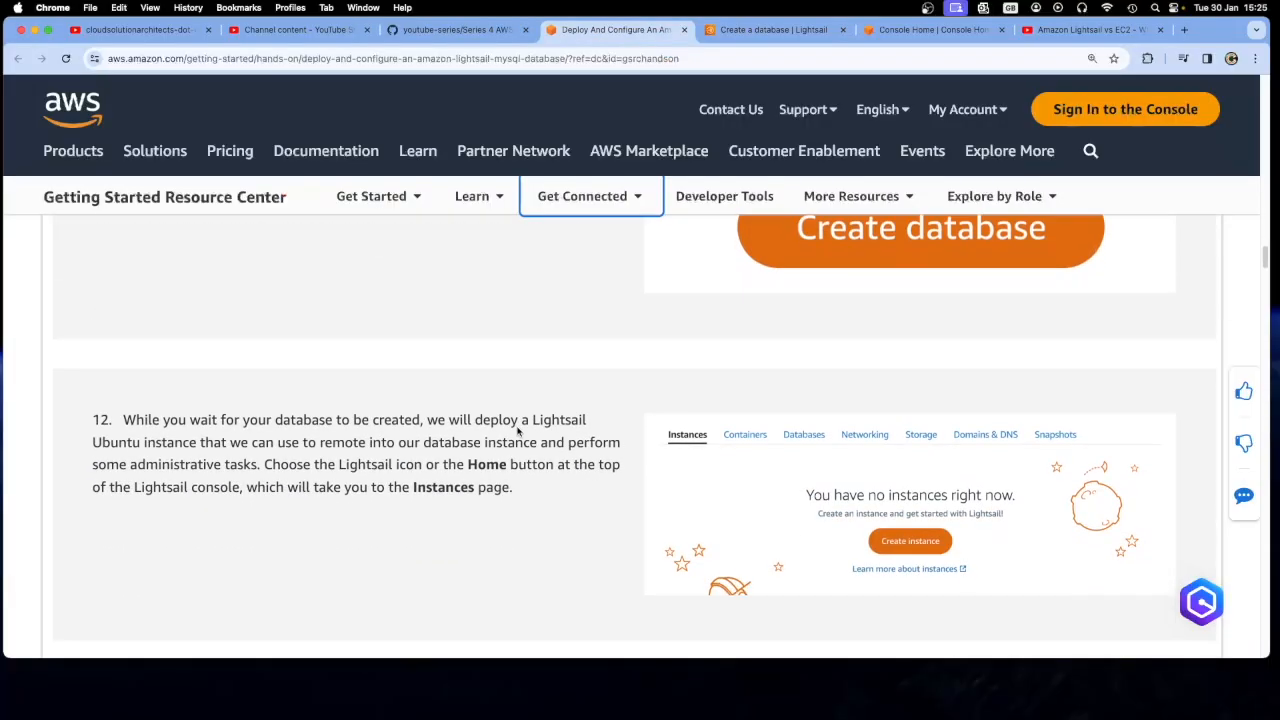
pyautogui.scroll(5, 518, 433)
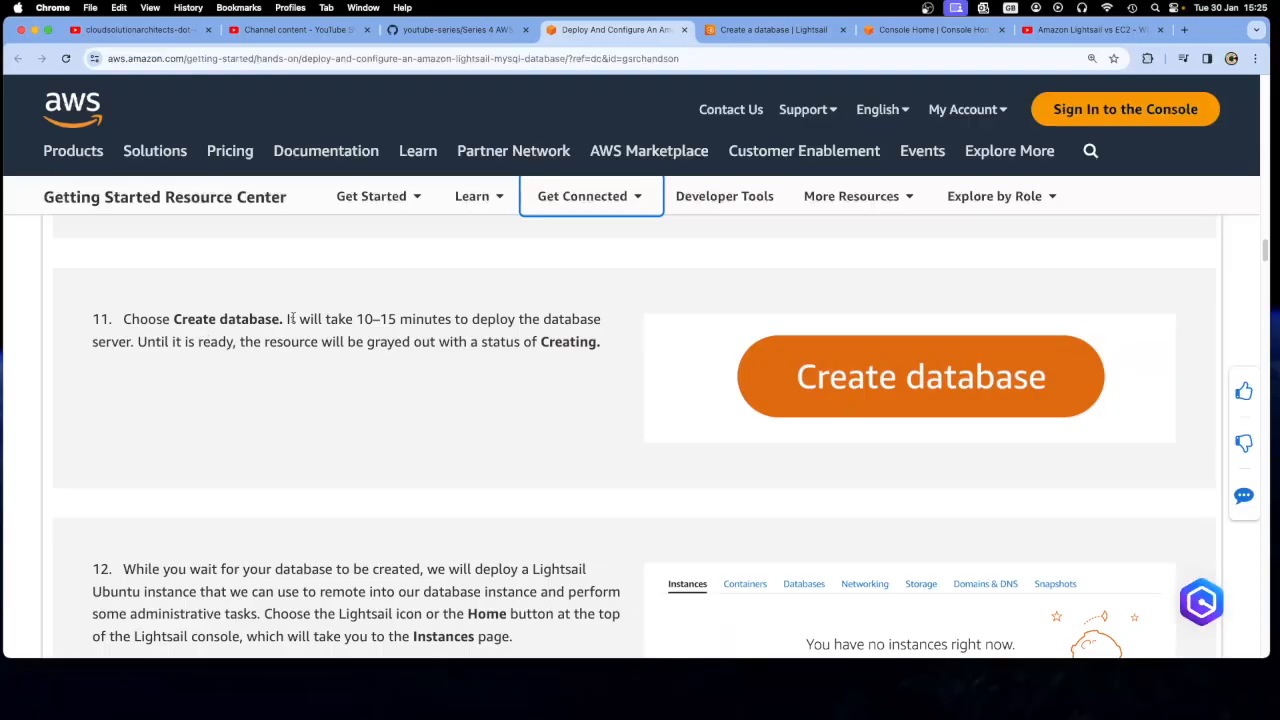
pyautogui.moveTo(284, 319); pyautogui.dragTo(608, 345)
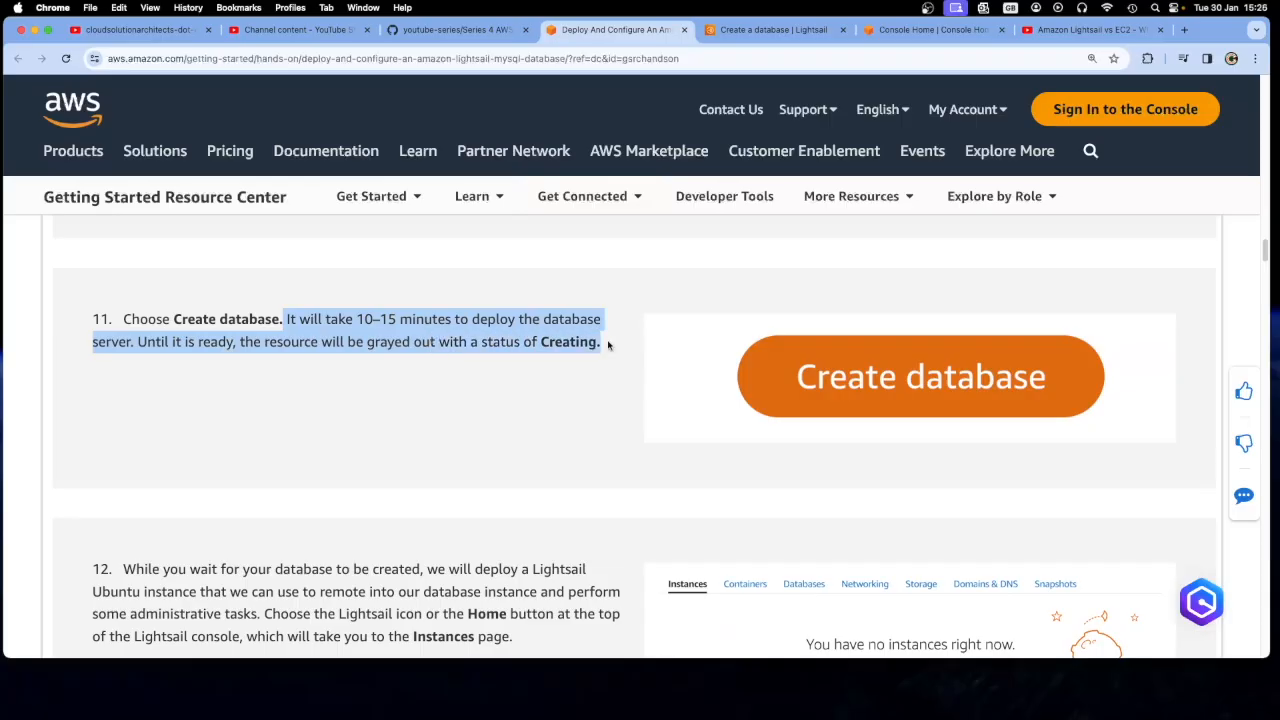
pyautogui.click(775, 29)
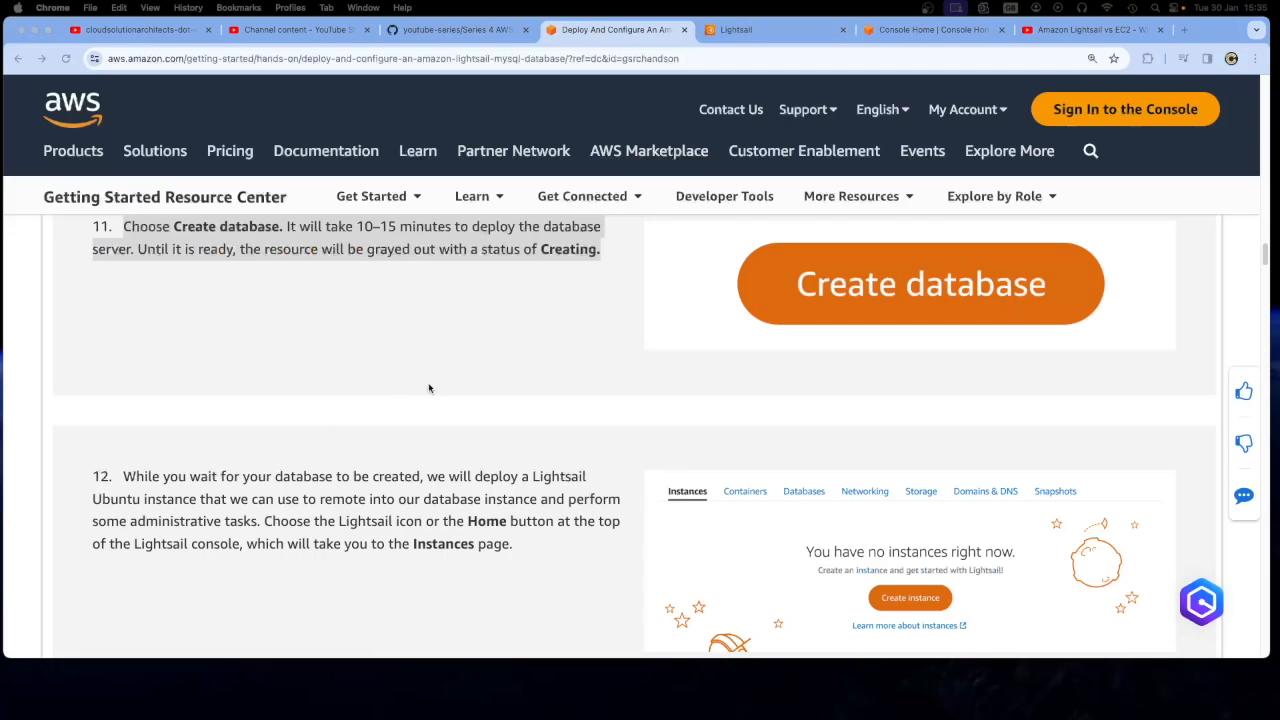
pyautogui.scroll(-2, 429, 388)
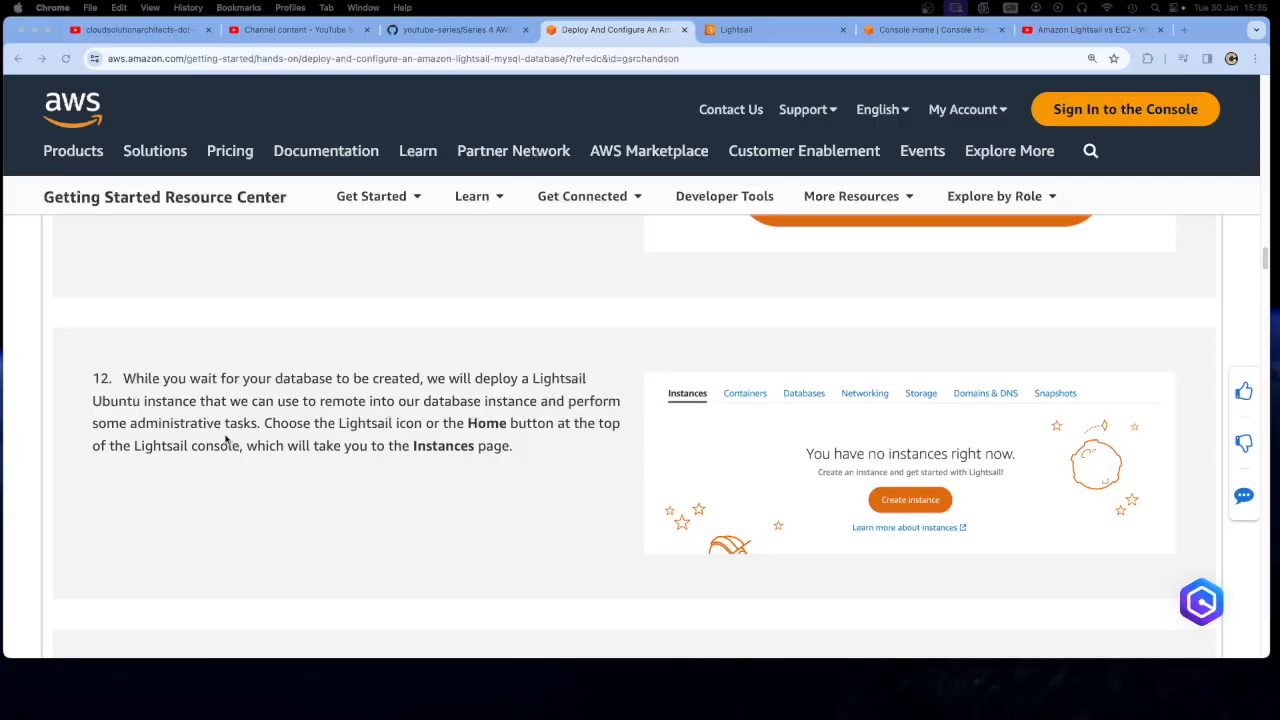
pyautogui.scroll(-1, 434, 480)
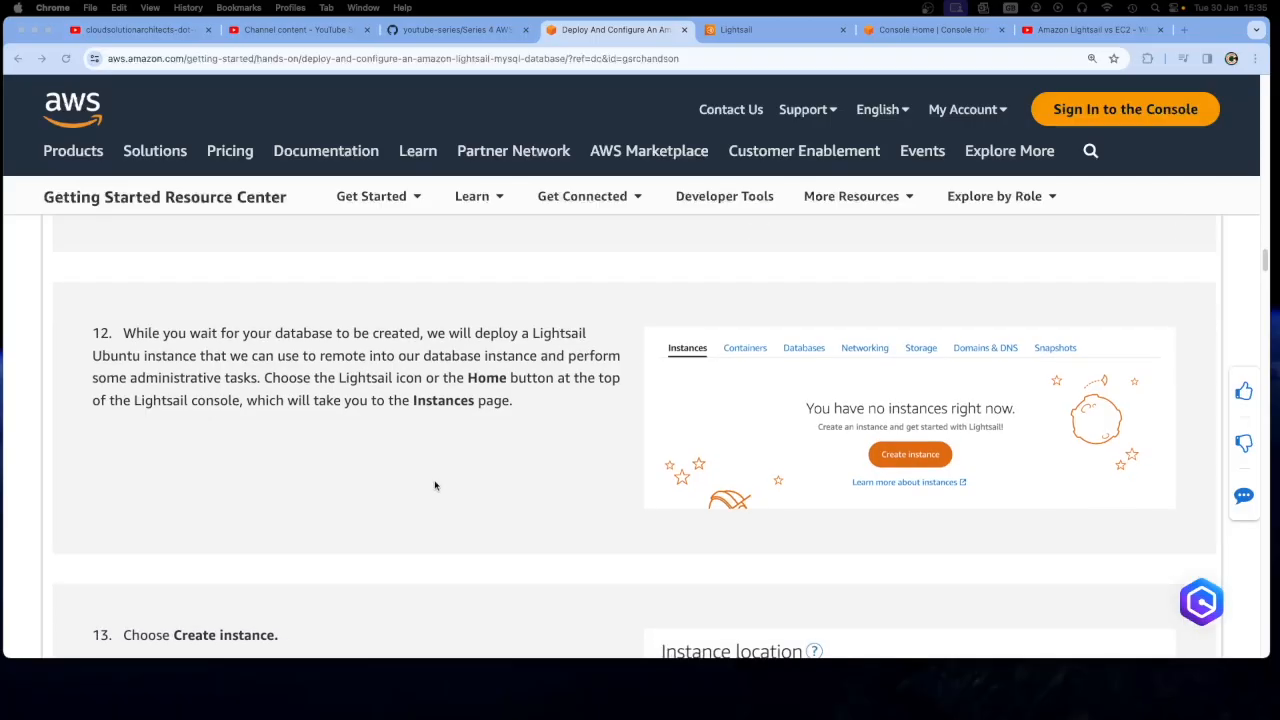
pyautogui.click(775, 30)
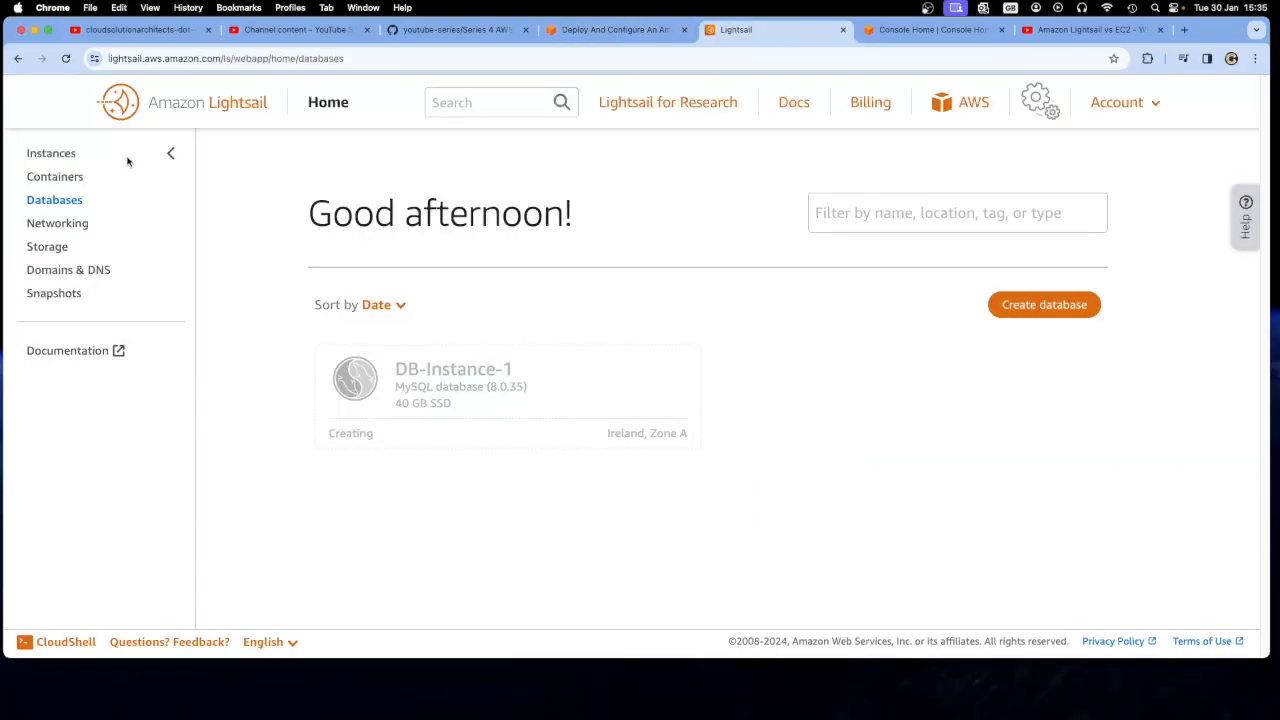
# Open the Lightsail home page for instances, compare it with tutorial step 12, and dismiss the public IPv4 address charge notice
pyautogui.click(180, 106)
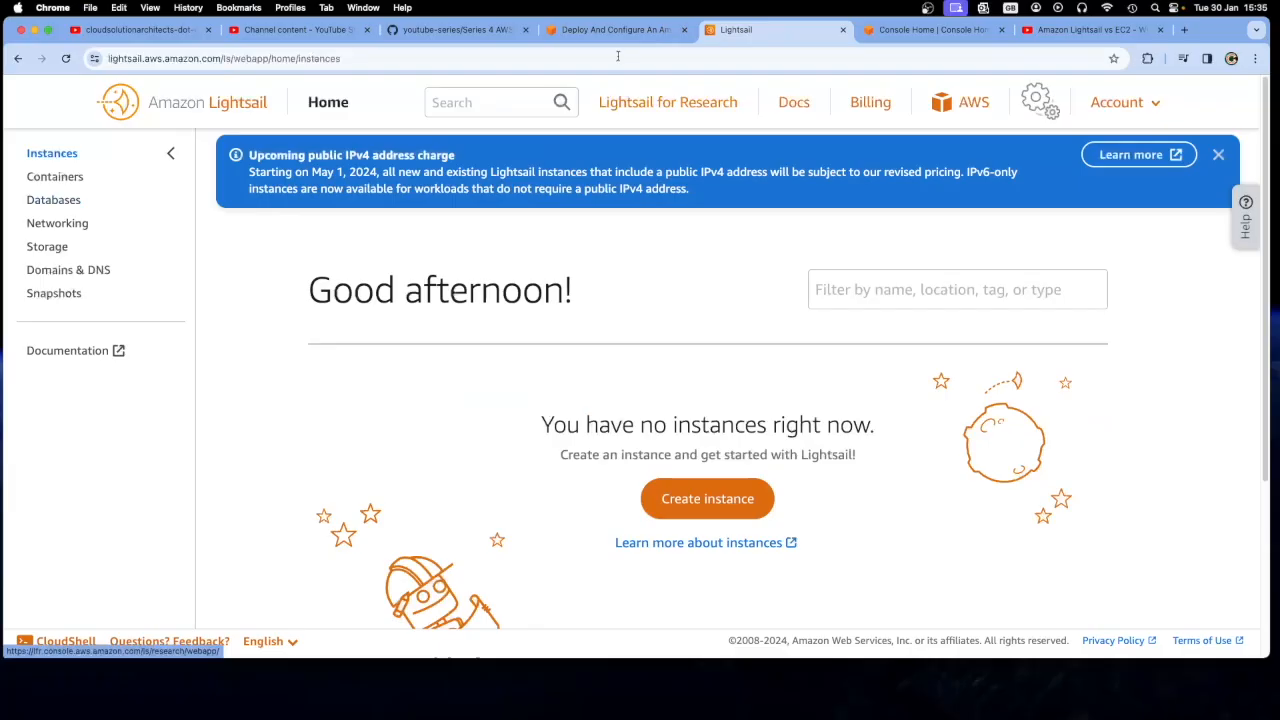
pyautogui.click(612, 29)
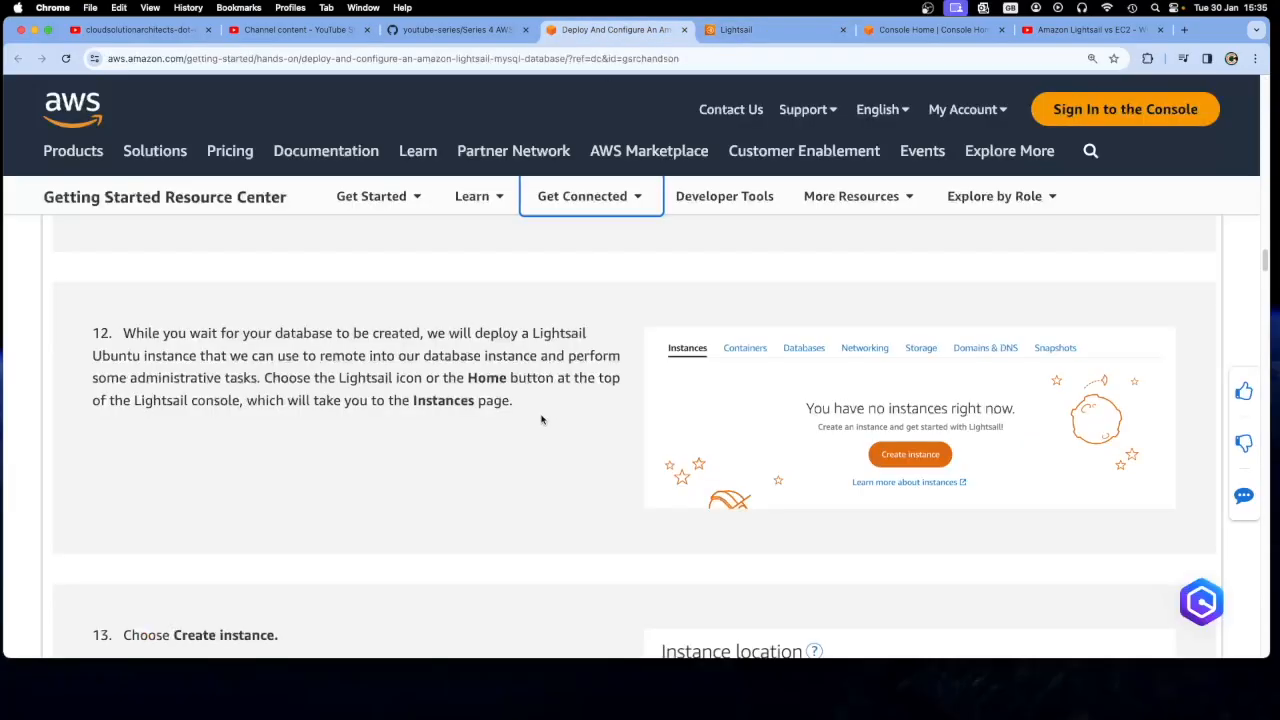
pyautogui.click(752, 33)
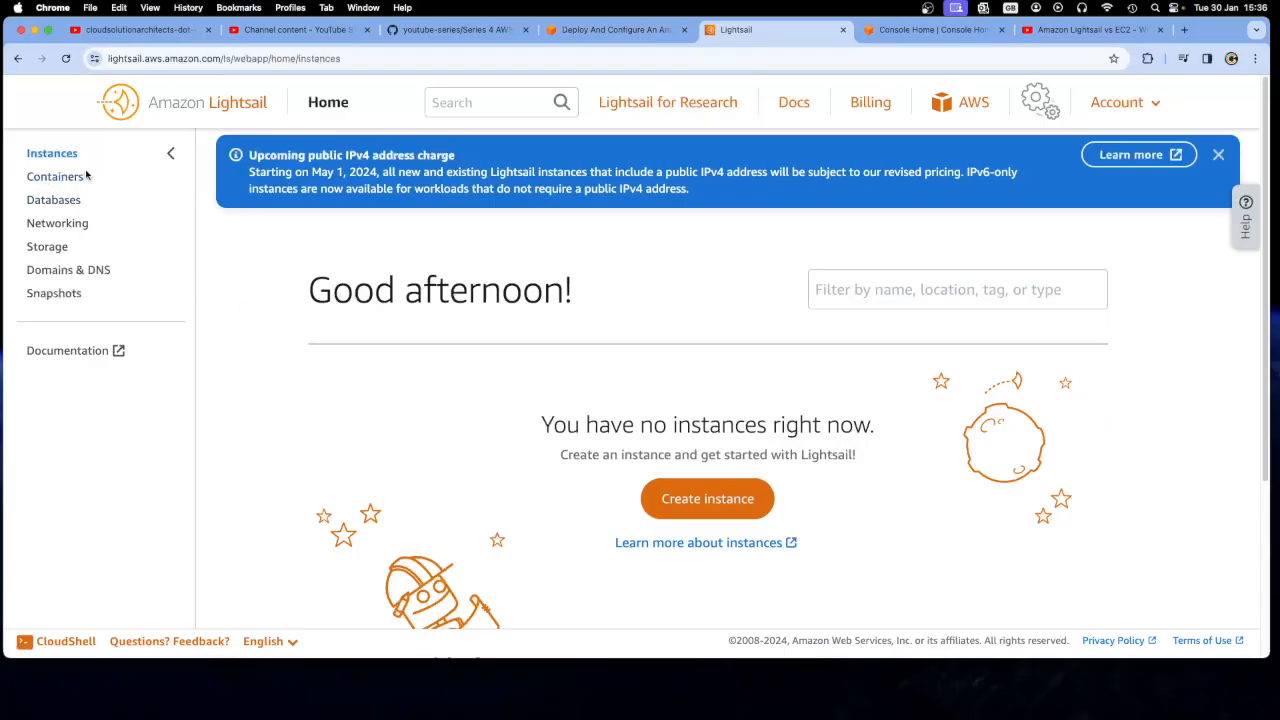
pyautogui.click(1219, 155)
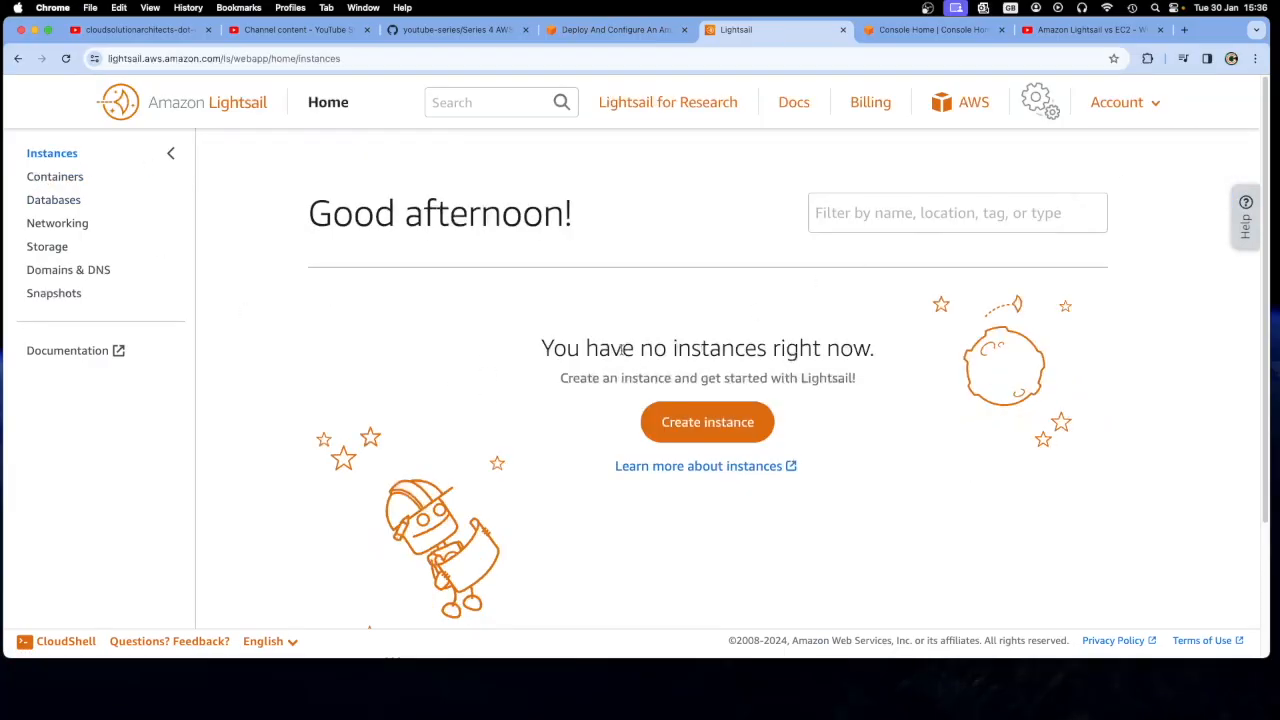
# Check the region of DB-Instance-1 as tutorial step 14 requires, and open the form for creating a new instance
pyautogui.click(615, 33)
pyautogui.scroll(-5, 587, 464)
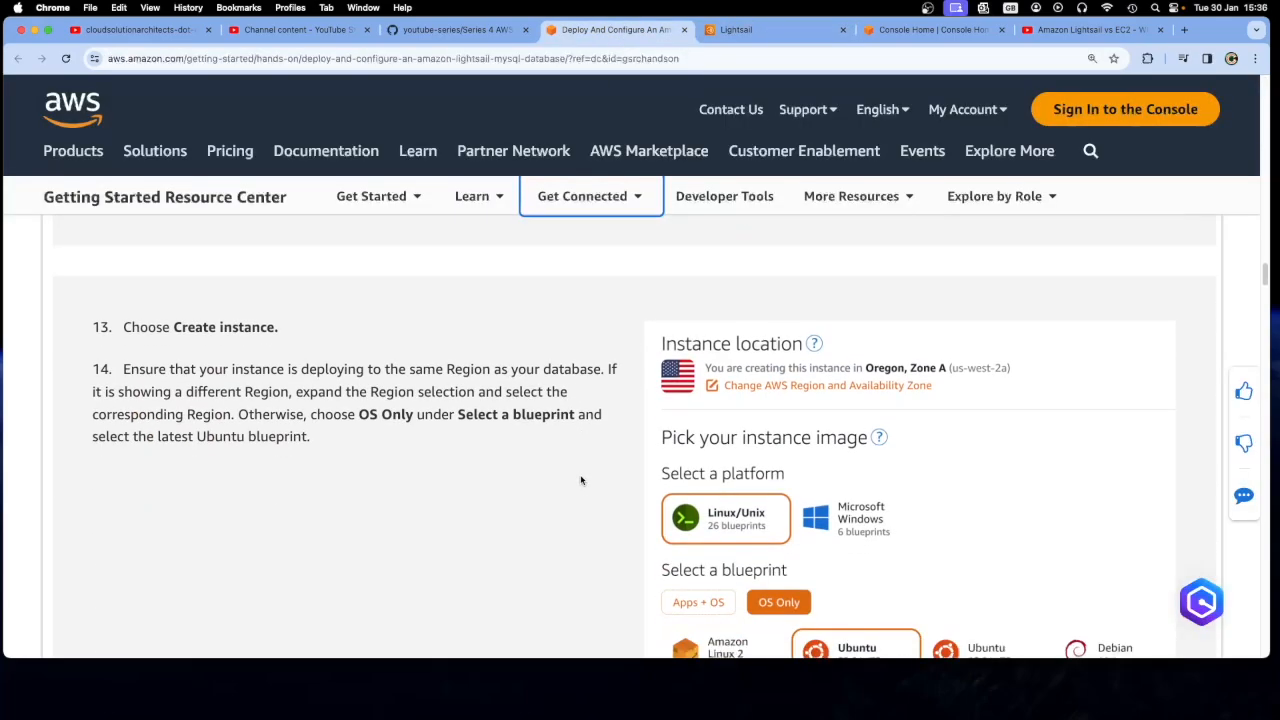
pyautogui.scroll(-1, 445, 446)
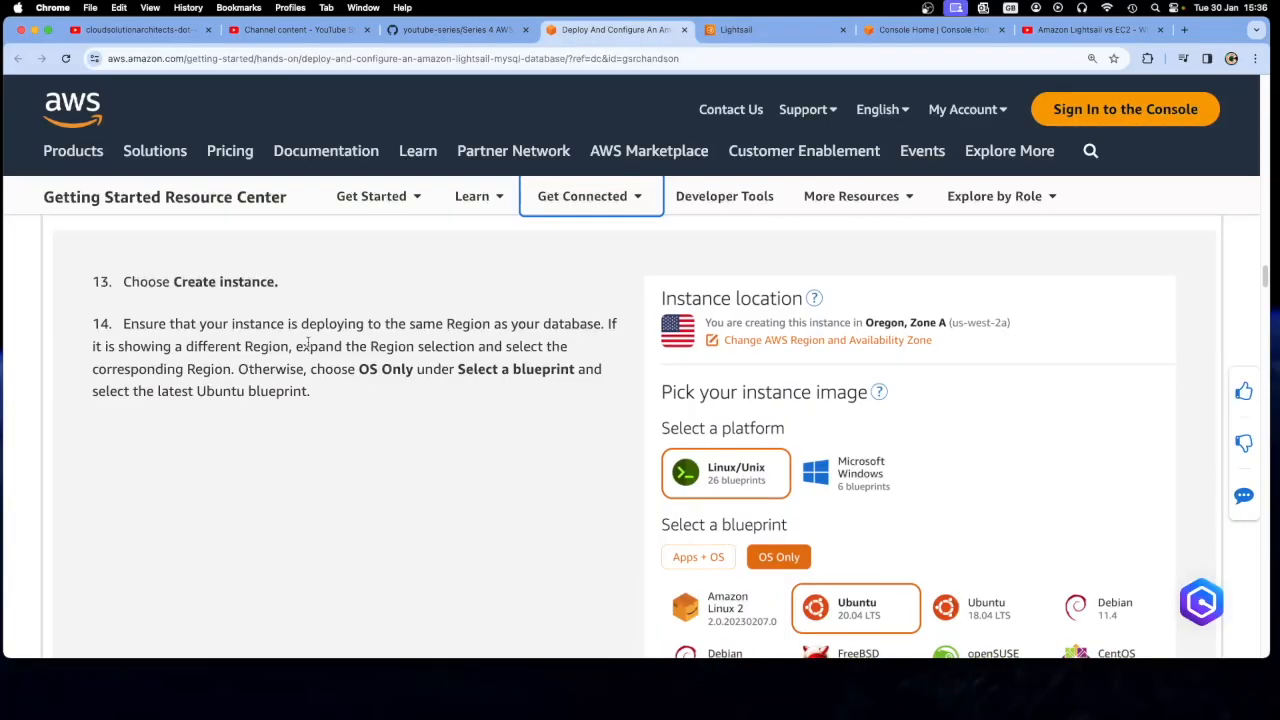
pyautogui.click(772, 36)
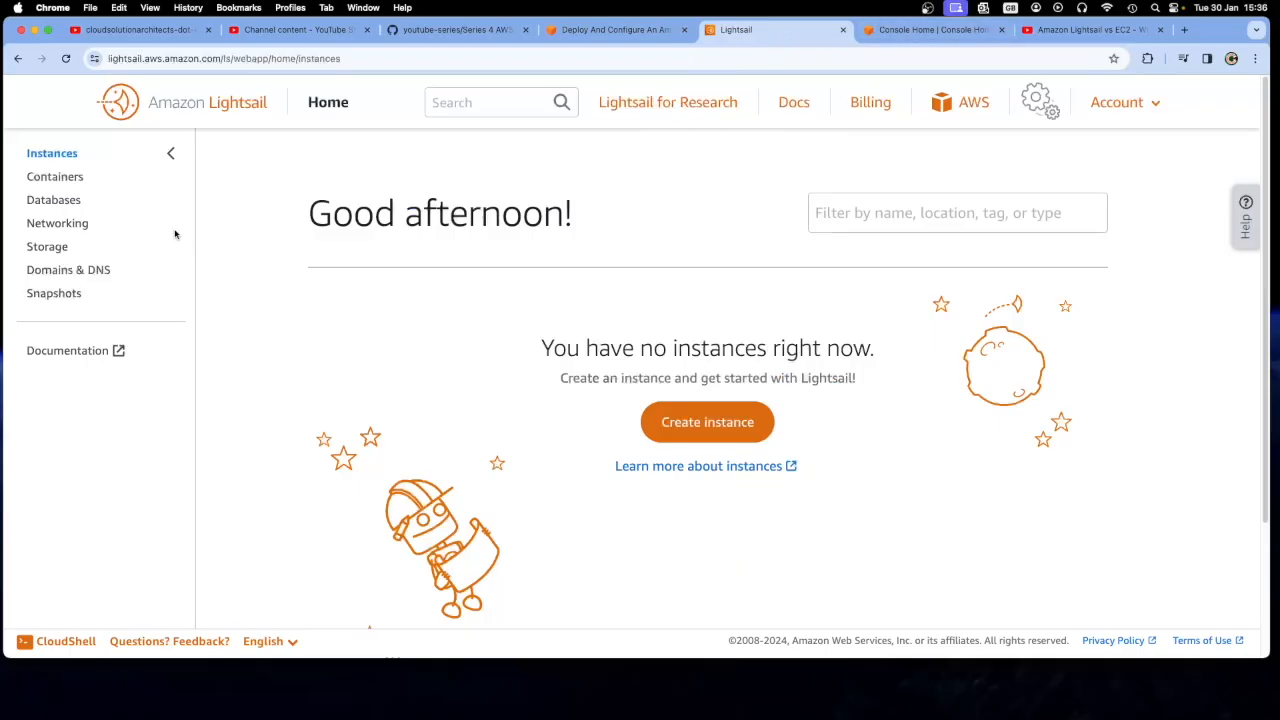
pyautogui.click(66, 206)
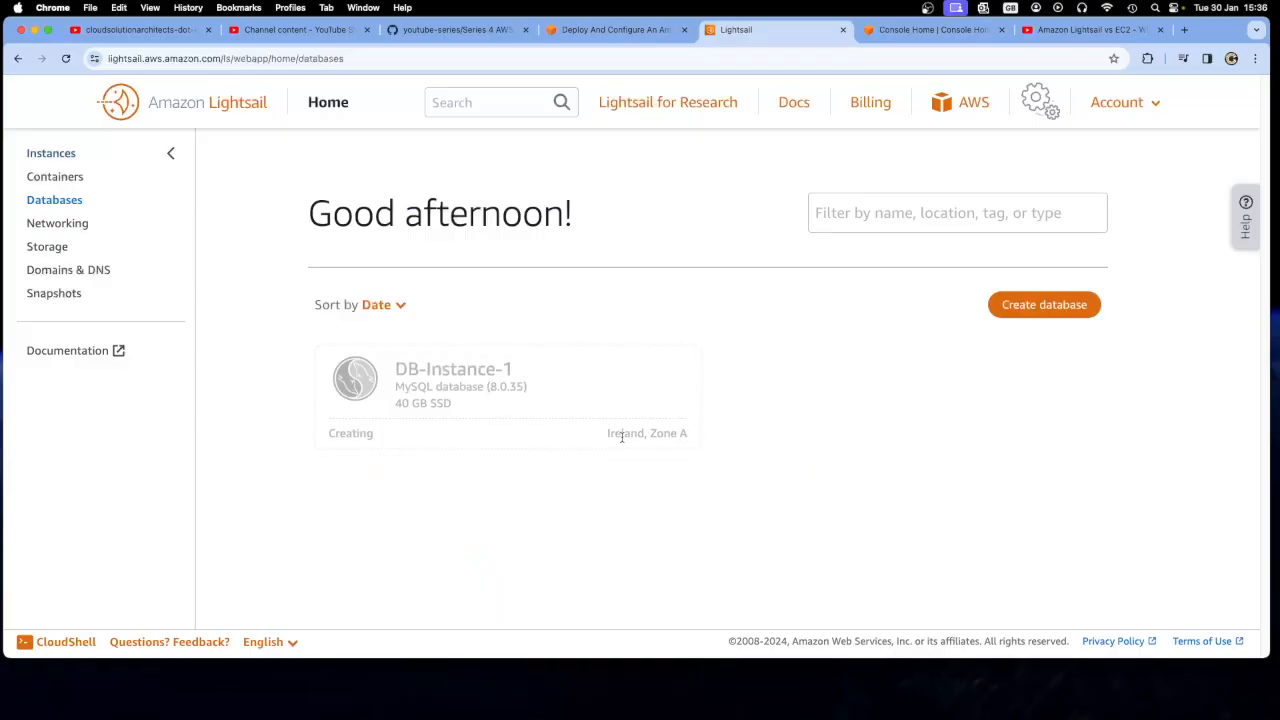
pyautogui.click(64, 155)
pyautogui.click(666, 434)
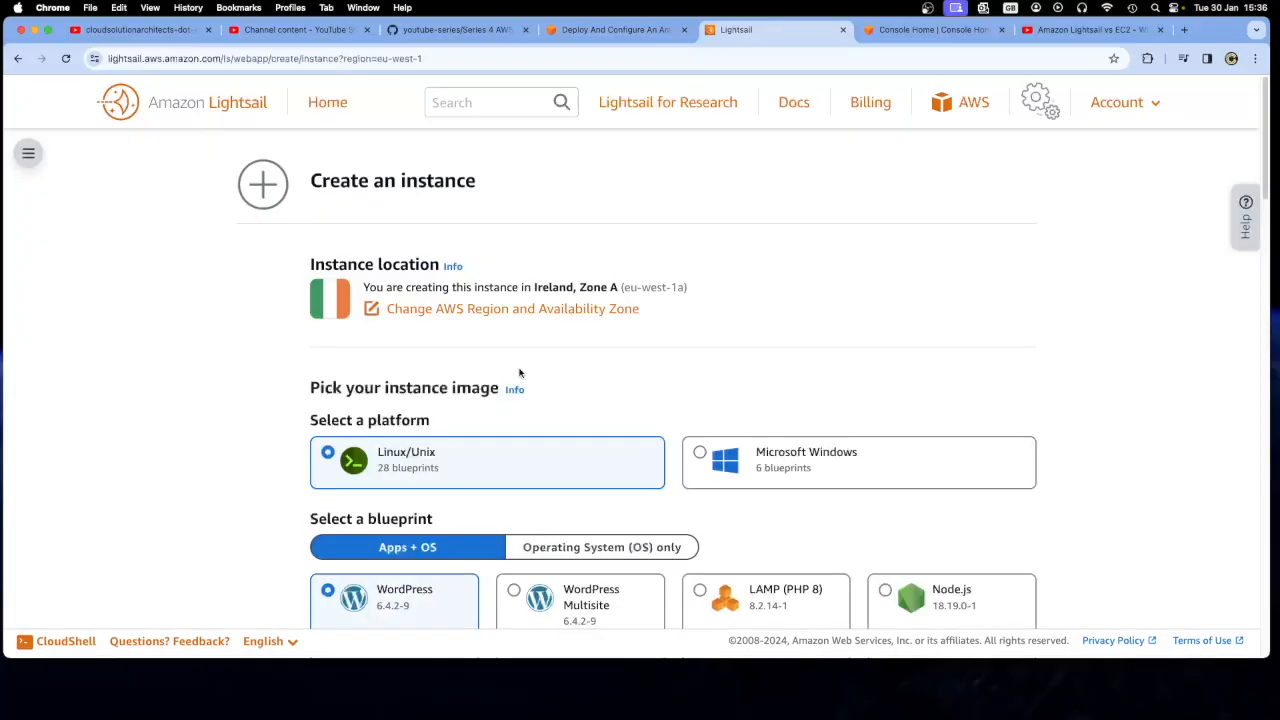
# Check the instance location in the creation form and read the platform and blueprint choices in tutorial step 14
pyautogui.moveTo(309, 262); pyautogui.dragTo(671, 317)
pyautogui.click(695, 319)
pyautogui.click(614, 30)
pyautogui.scroll(-1, 553, 468)
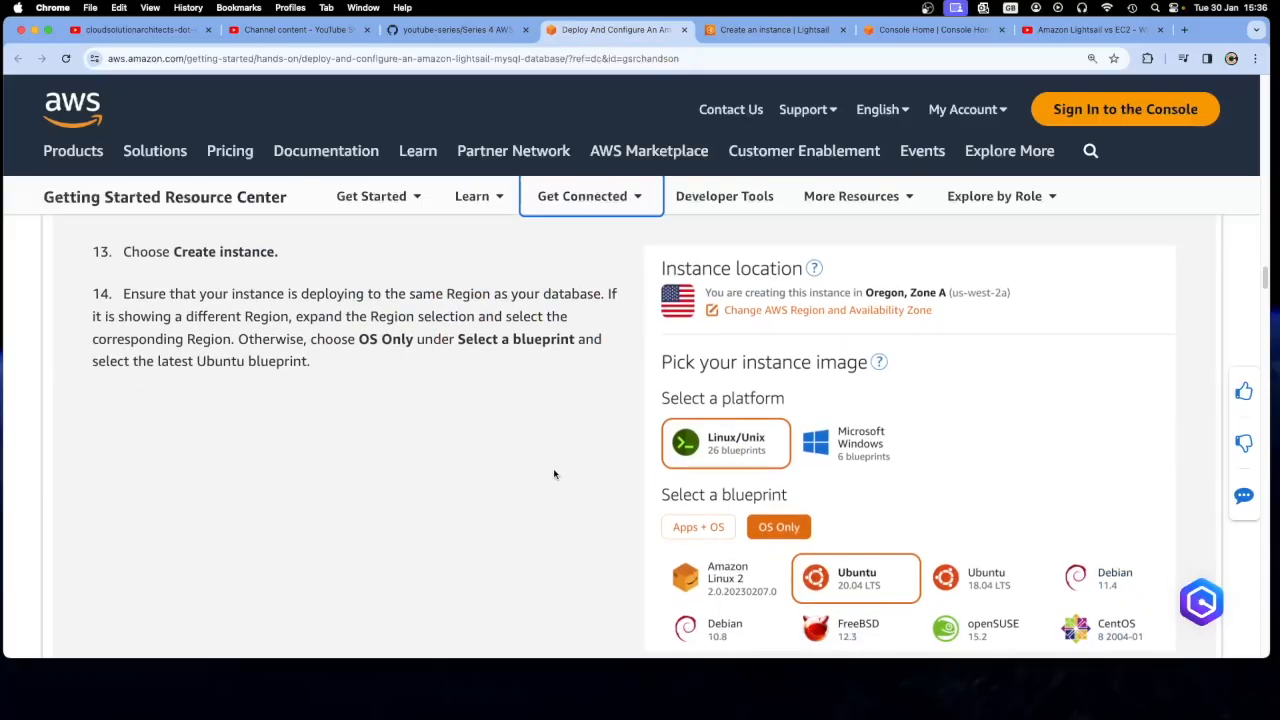
pyautogui.scroll(-5, 457, 451)
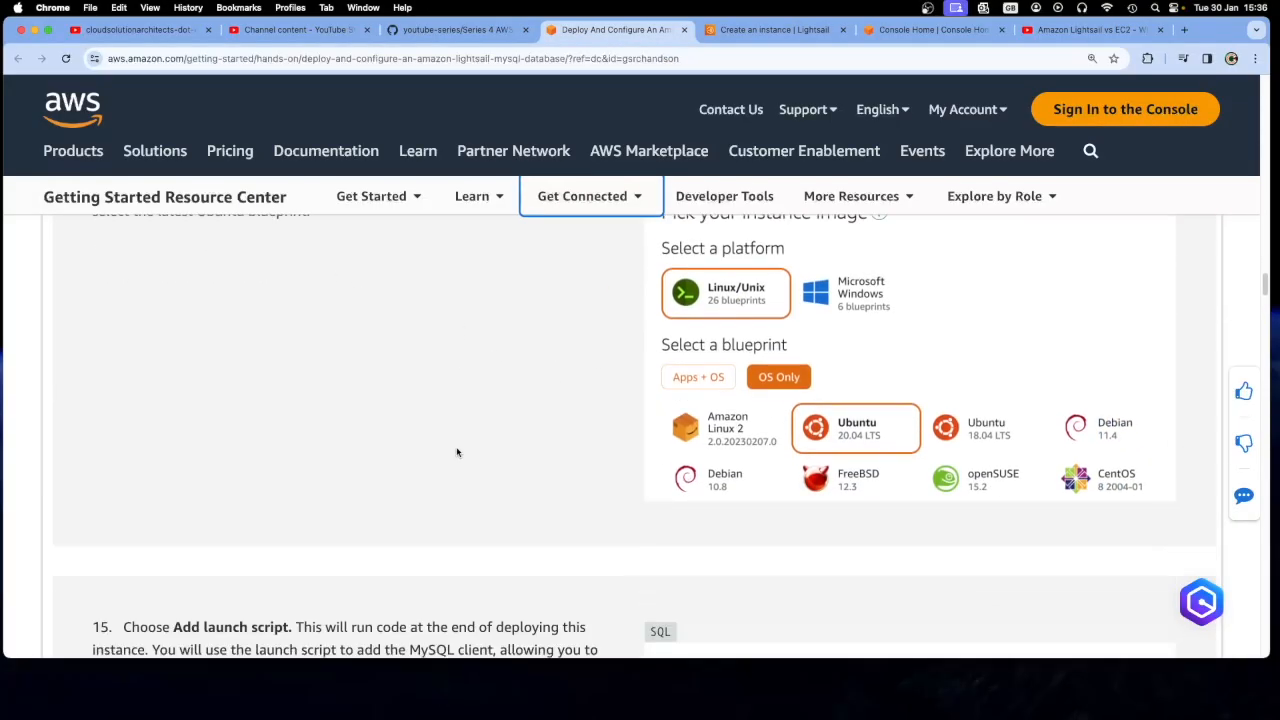
pyautogui.scroll(2, 457, 452)
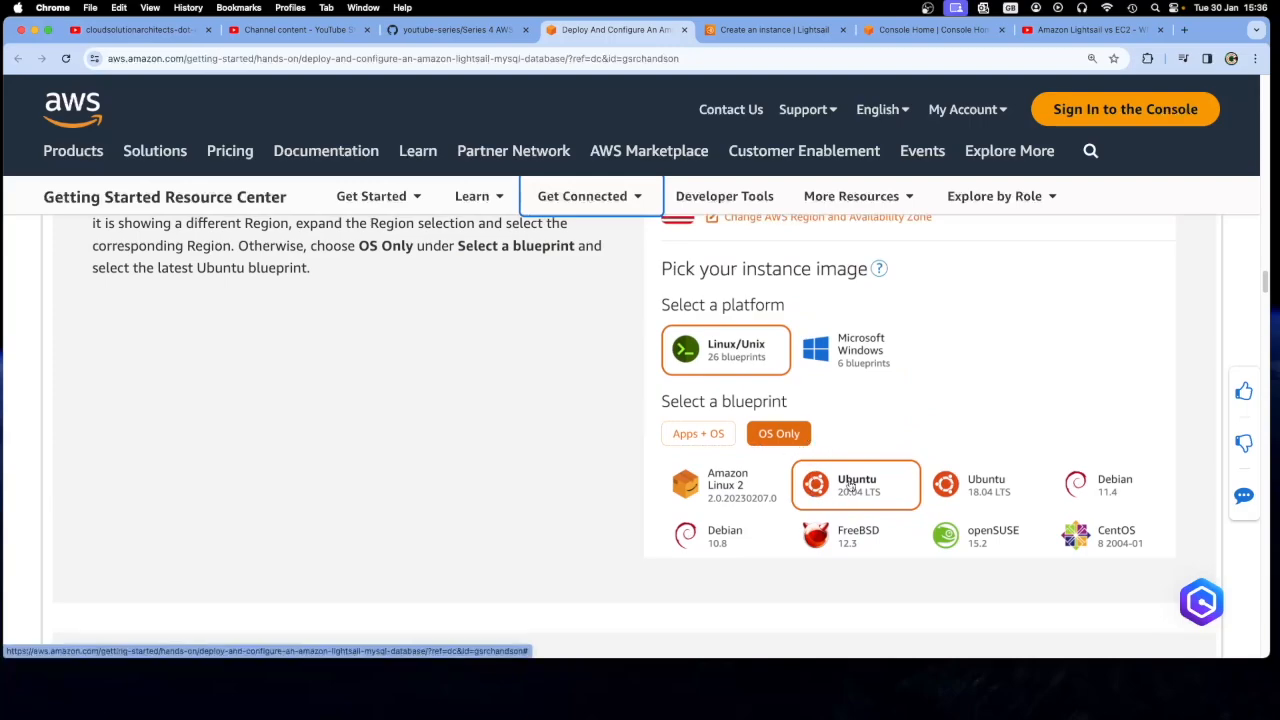
# Choose the operating-system-only Ubuntu 20.04 LTS blueprint for the instance, matching the version shown in the tutorial
pyautogui.click(770, 30)
pyautogui.scroll(-7, 664, 426)
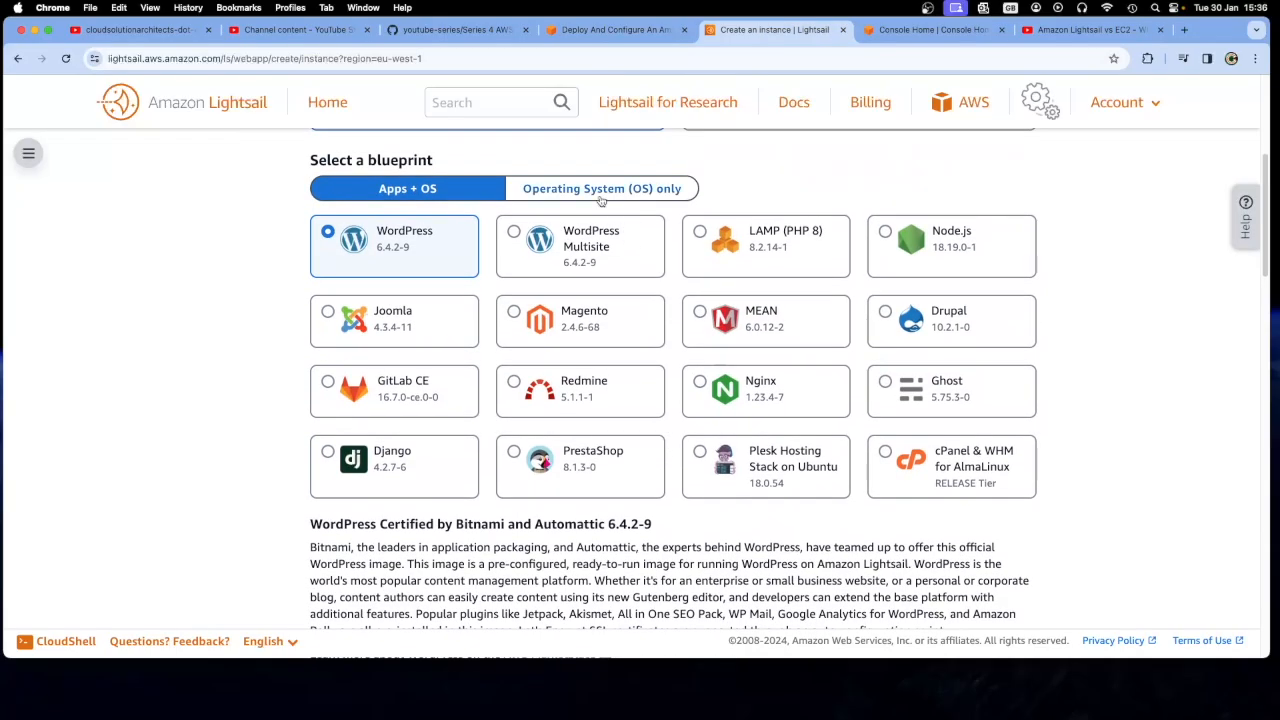
pyautogui.click(601, 195)
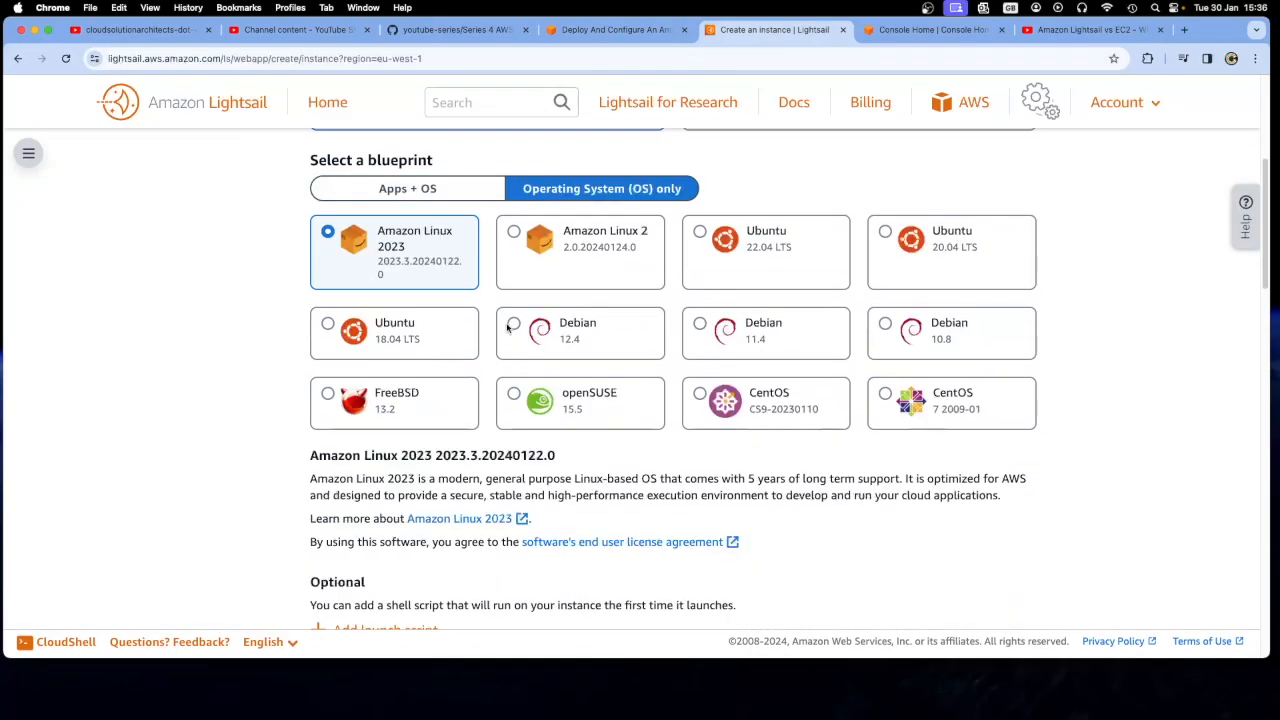
pyautogui.click(699, 235)
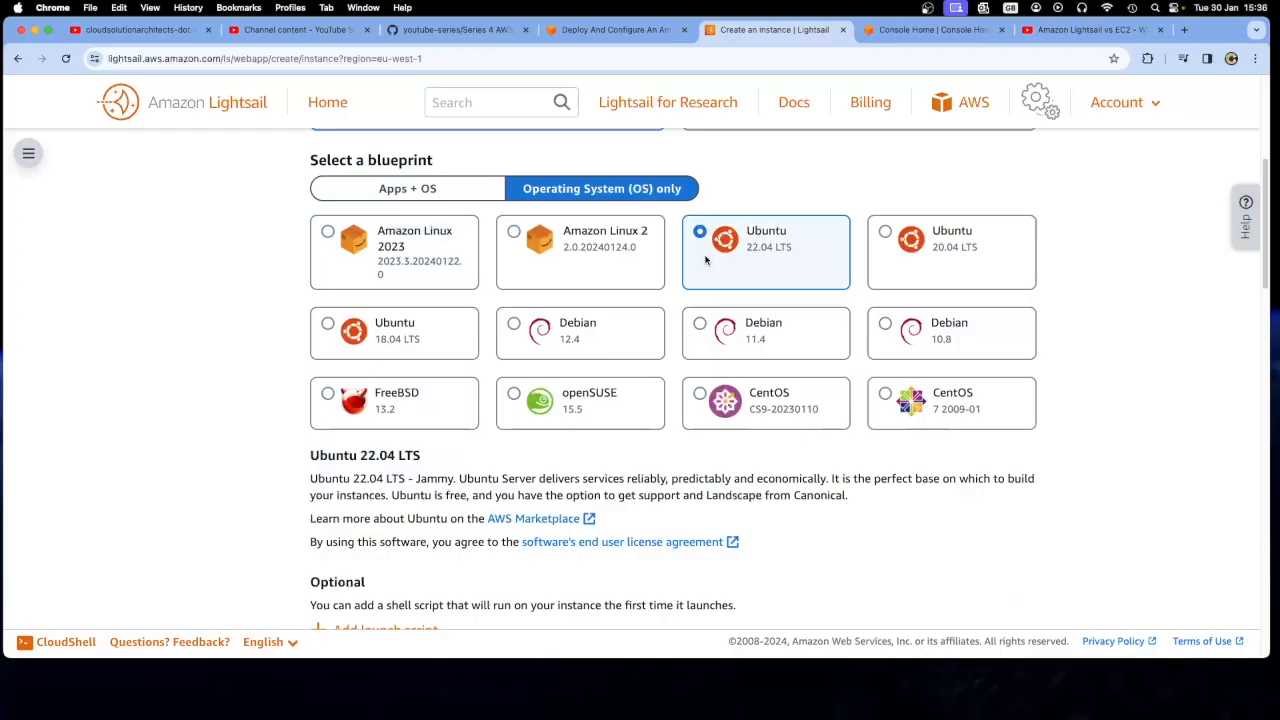
pyautogui.click(600, 41)
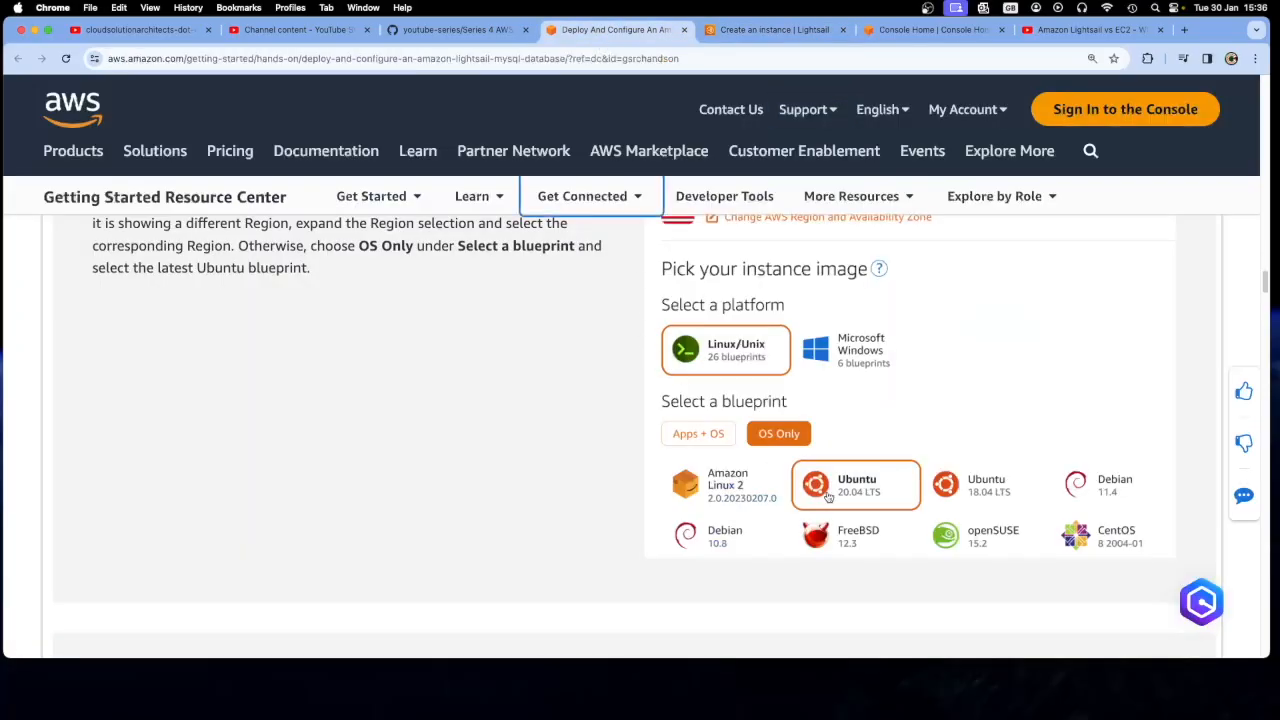
pyautogui.click(756, 30)
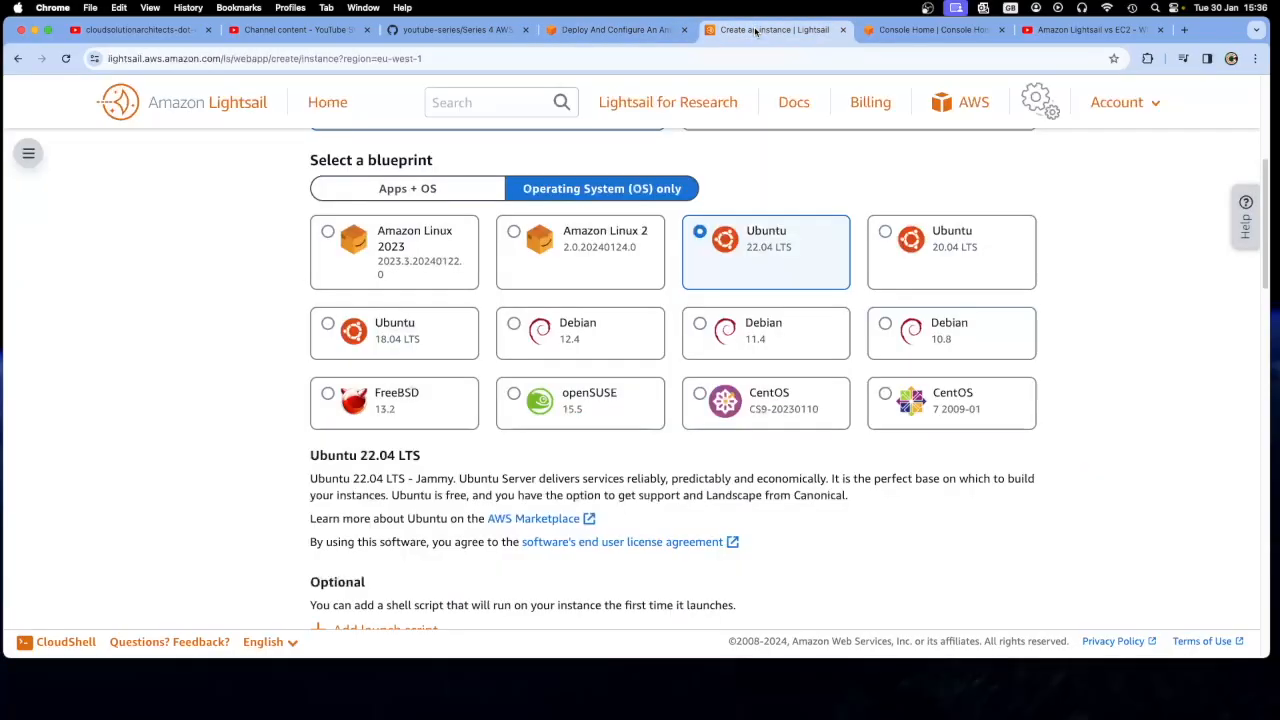
pyautogui.click(885, 232)
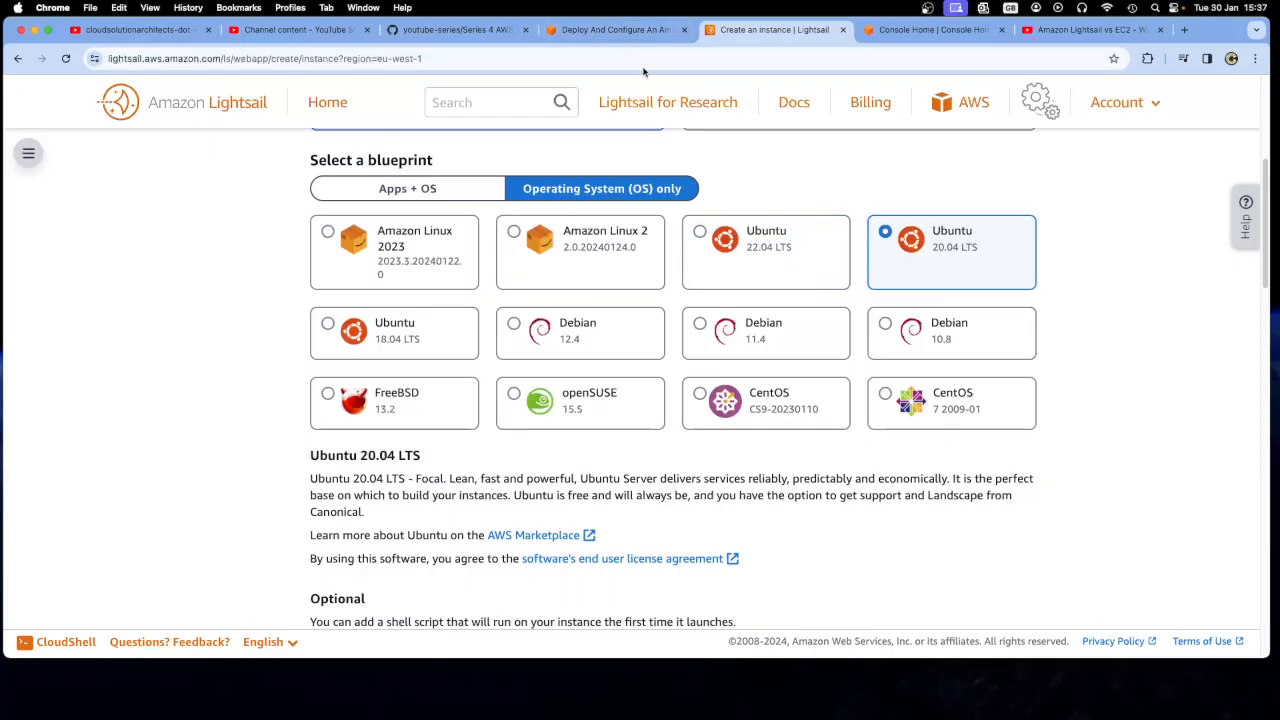
# Read tutorial step 15 on using a launch script to add the MySQL client to the instance
pyautogui.click(617, 30)
pyautogui.scroll(-5, 615, 371)
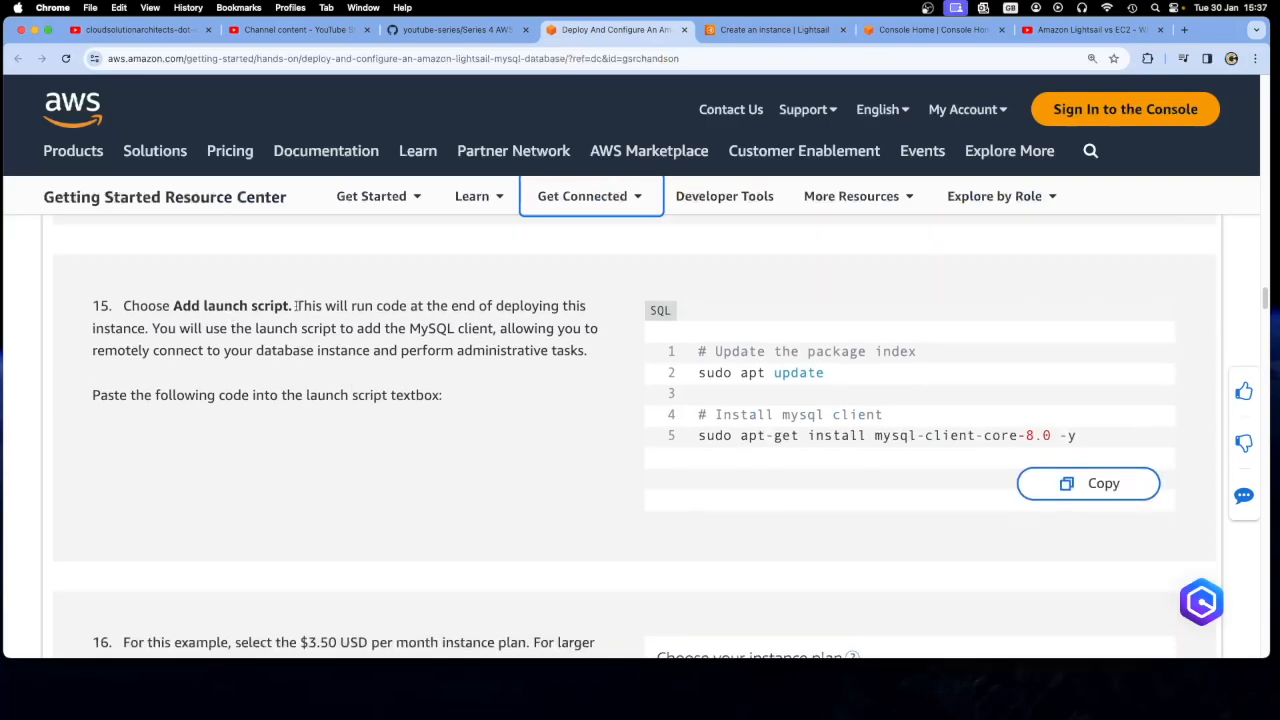
pyautogui.moveTo(296, 306); pyautogui.dragTo(463, 322)
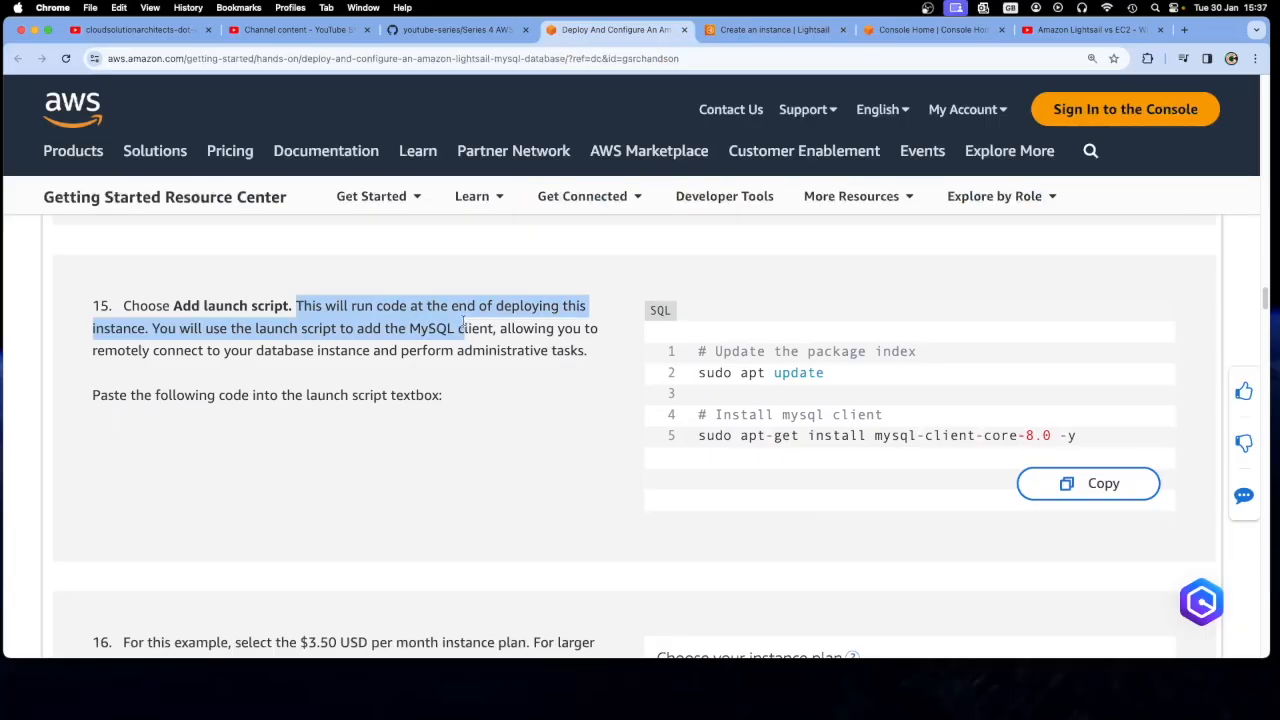
pyautogui.click(463, 322)
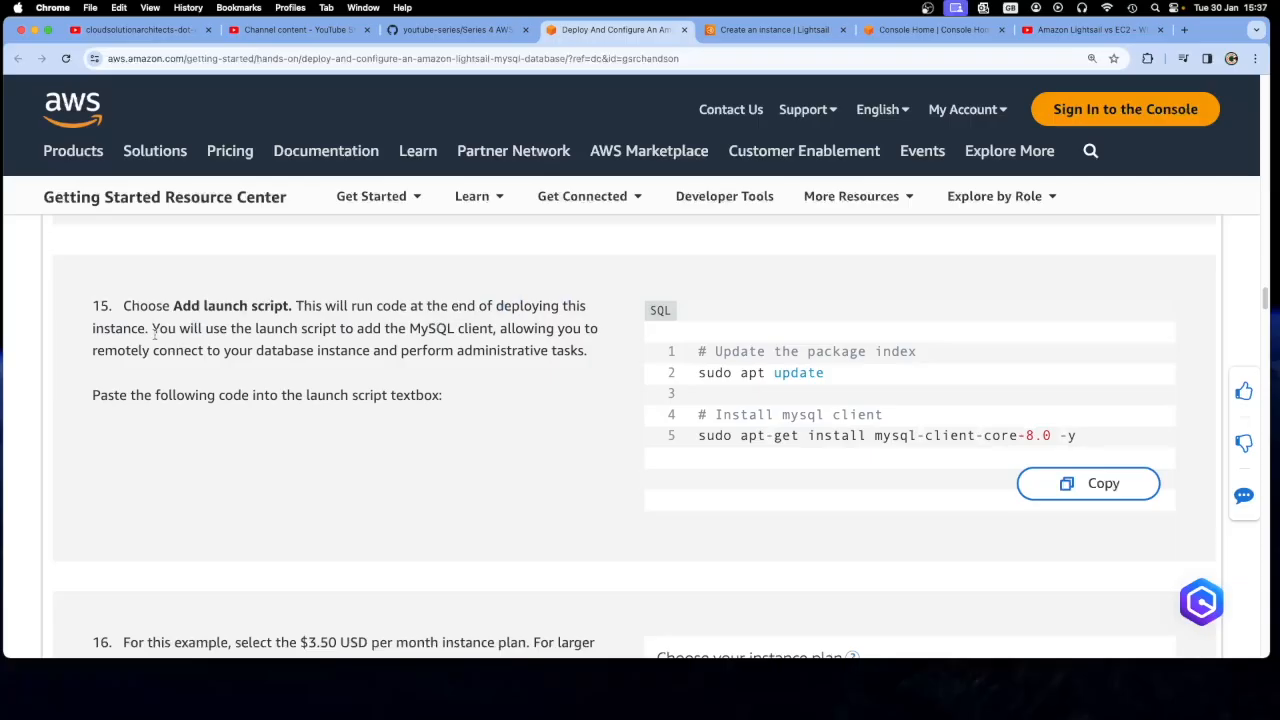
pyautogui.moveTo(152, 330); pyautogui.dragTo(491, 343)
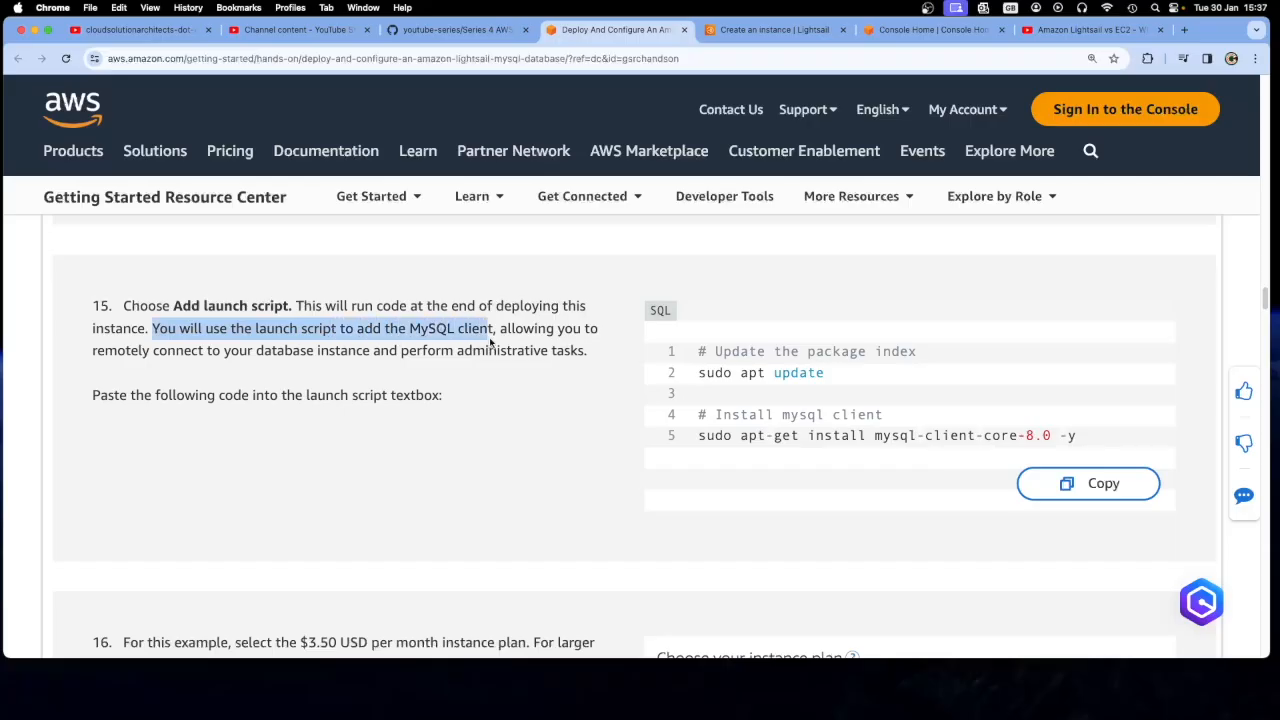
pyautogui.click(483, 370)
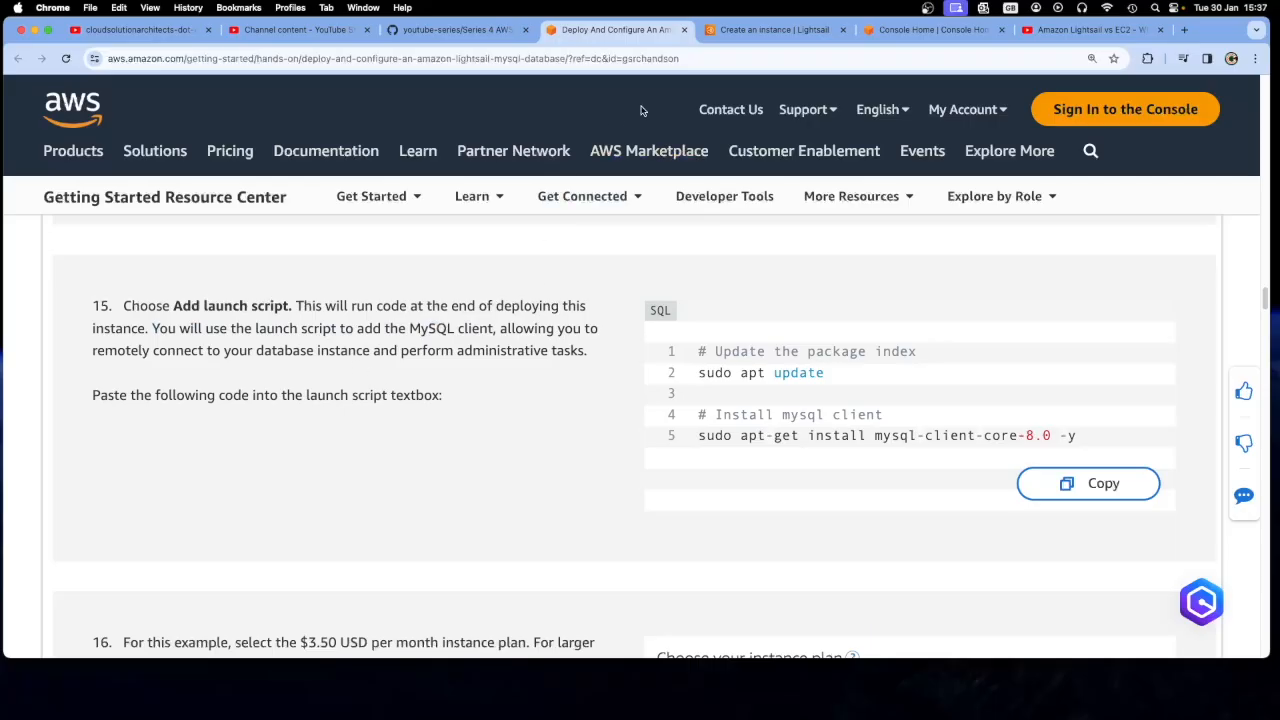
# Add a launch script to the instance using the tutorial step 15 code that updates the package index and installs mysql-client-core-8.0
pyautogui.click(789, 31)
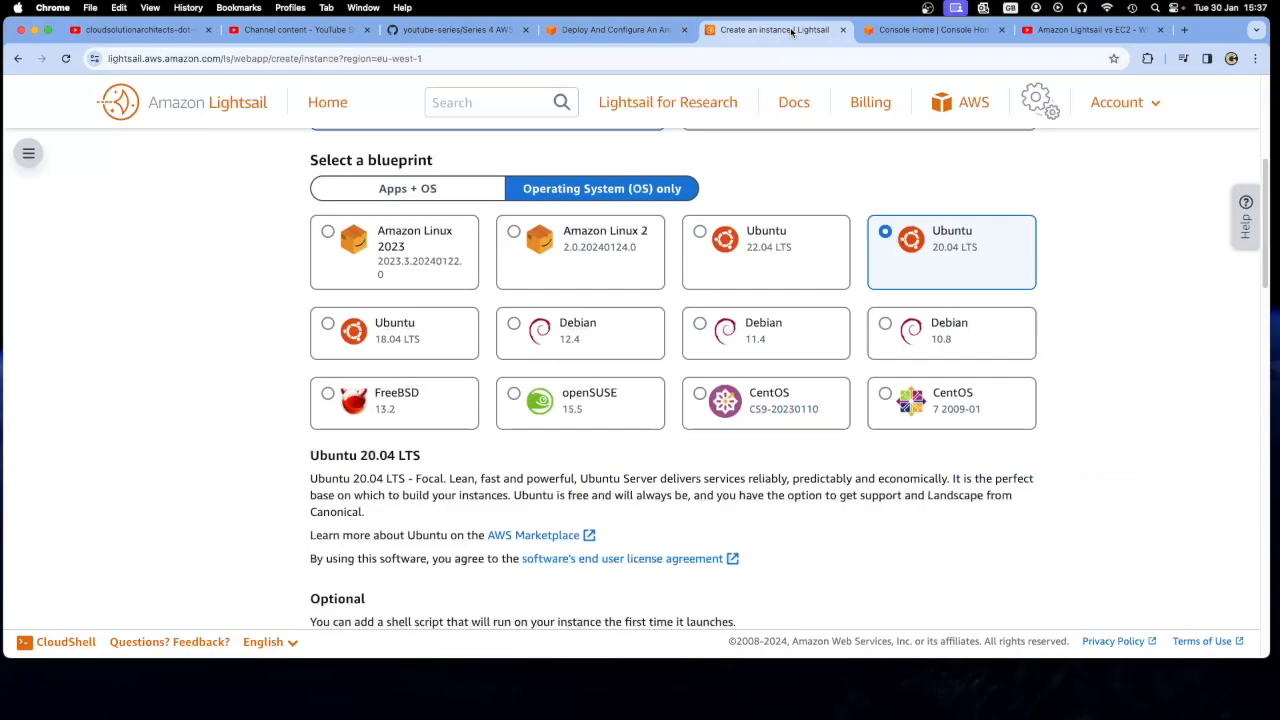
pyautogui.scroll(-5, 565, 470)
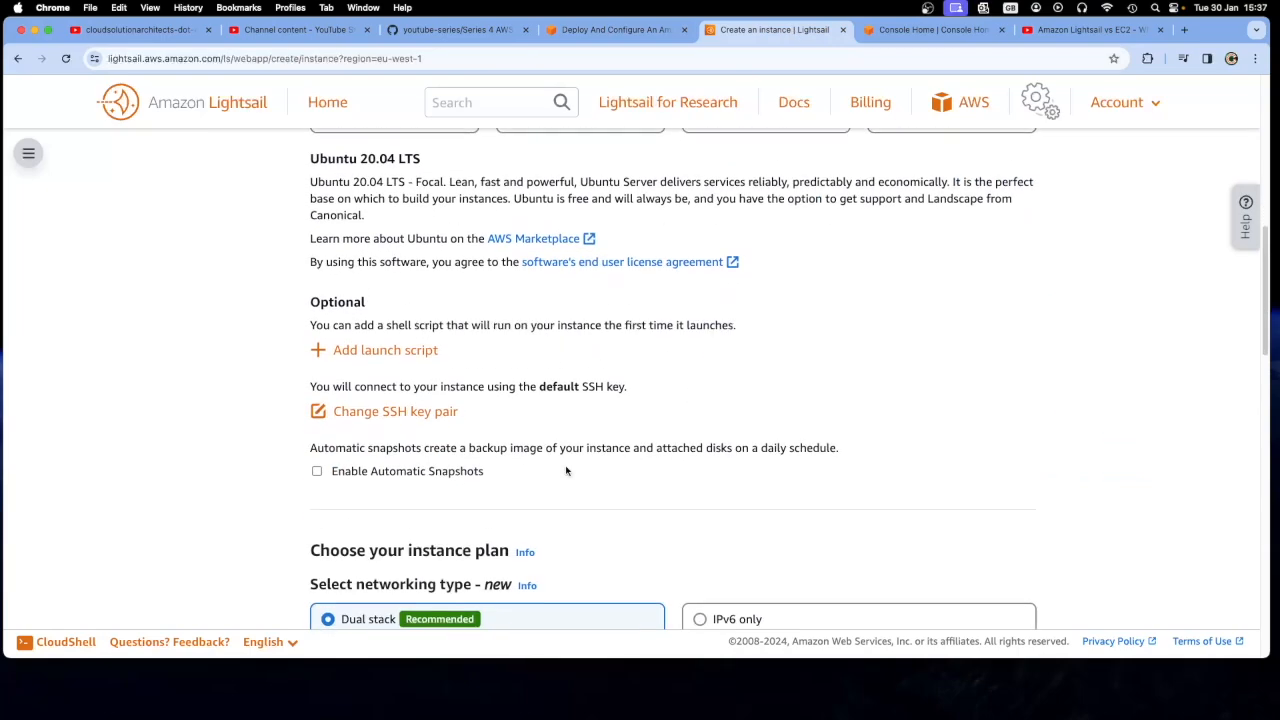
pyautogui.click(393, 337)
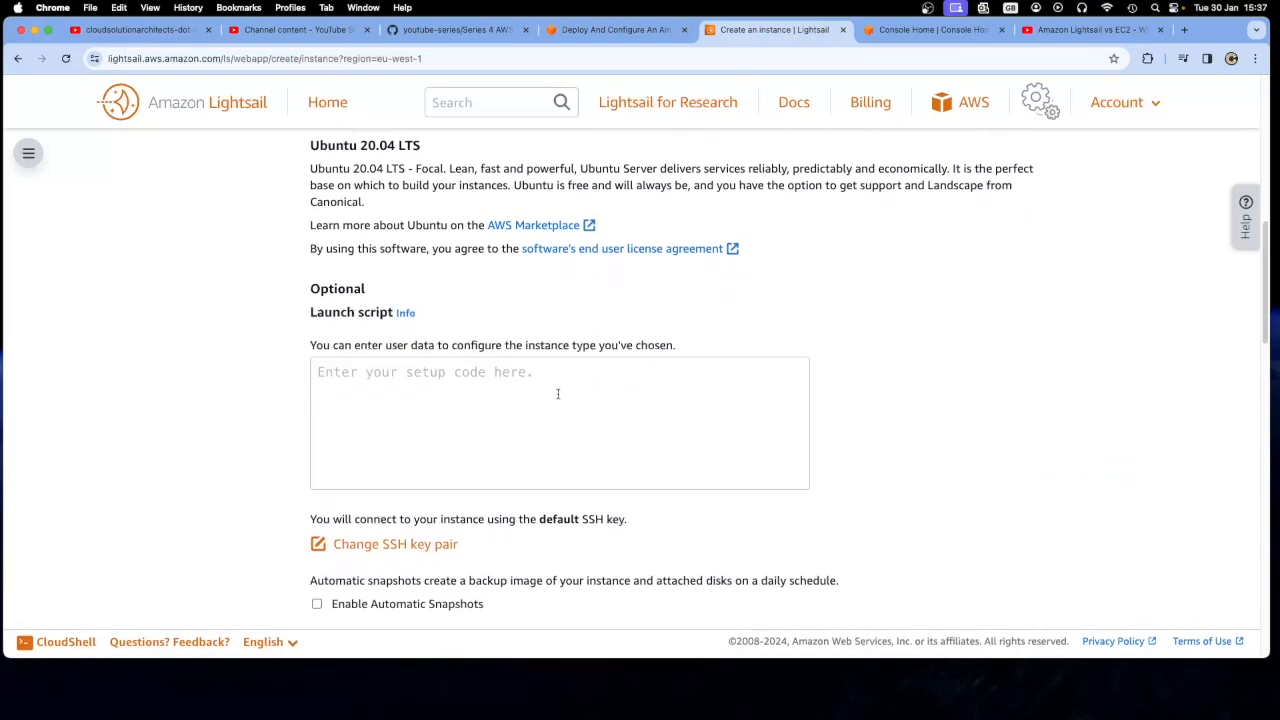
pyautogui.click(610, 37)
pyautogui.click(1105, 484)
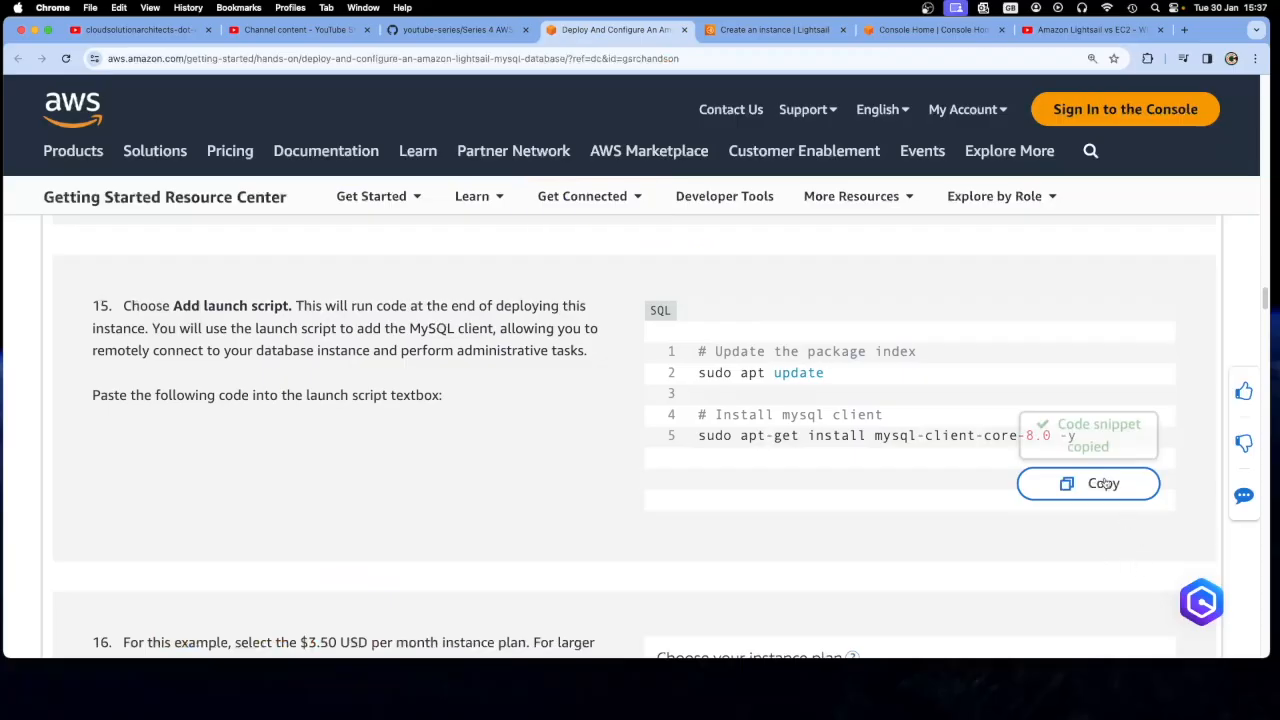
pyautogui.click(764, 33)
pyautogui.click(386, 410)
pyautogui.rightClick(386, 410)
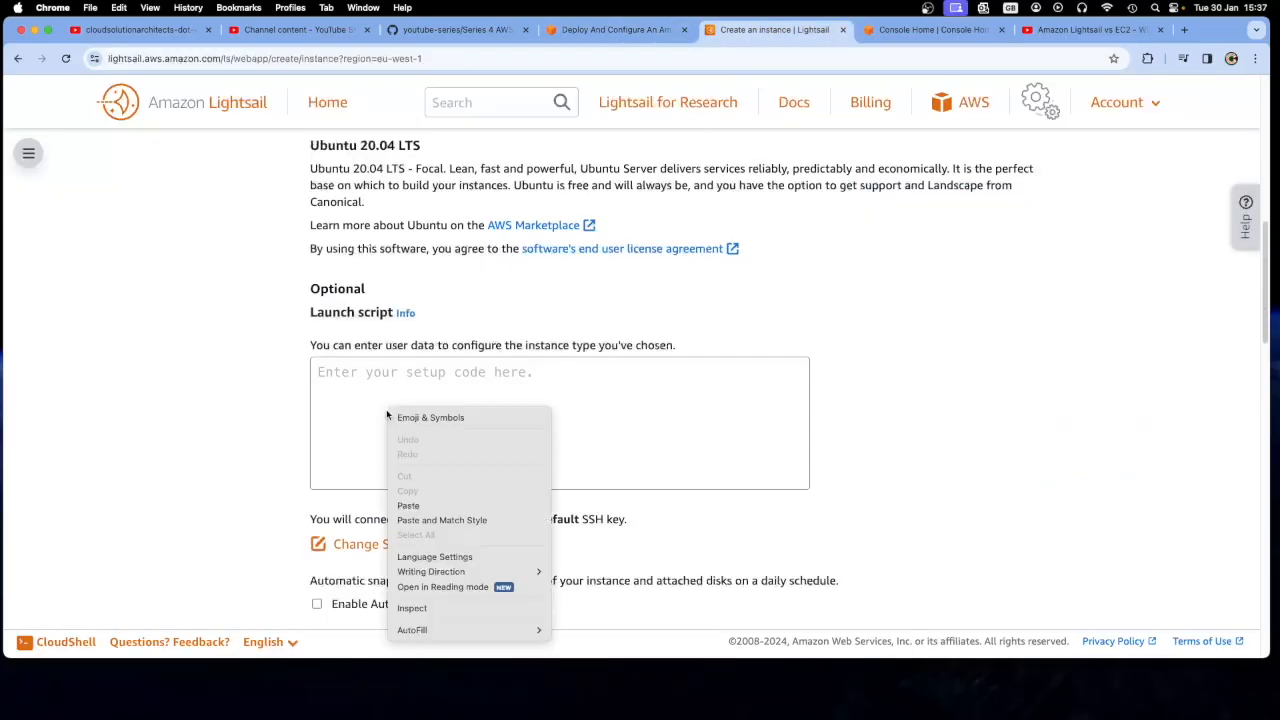
pyautogui.click(415, 505)
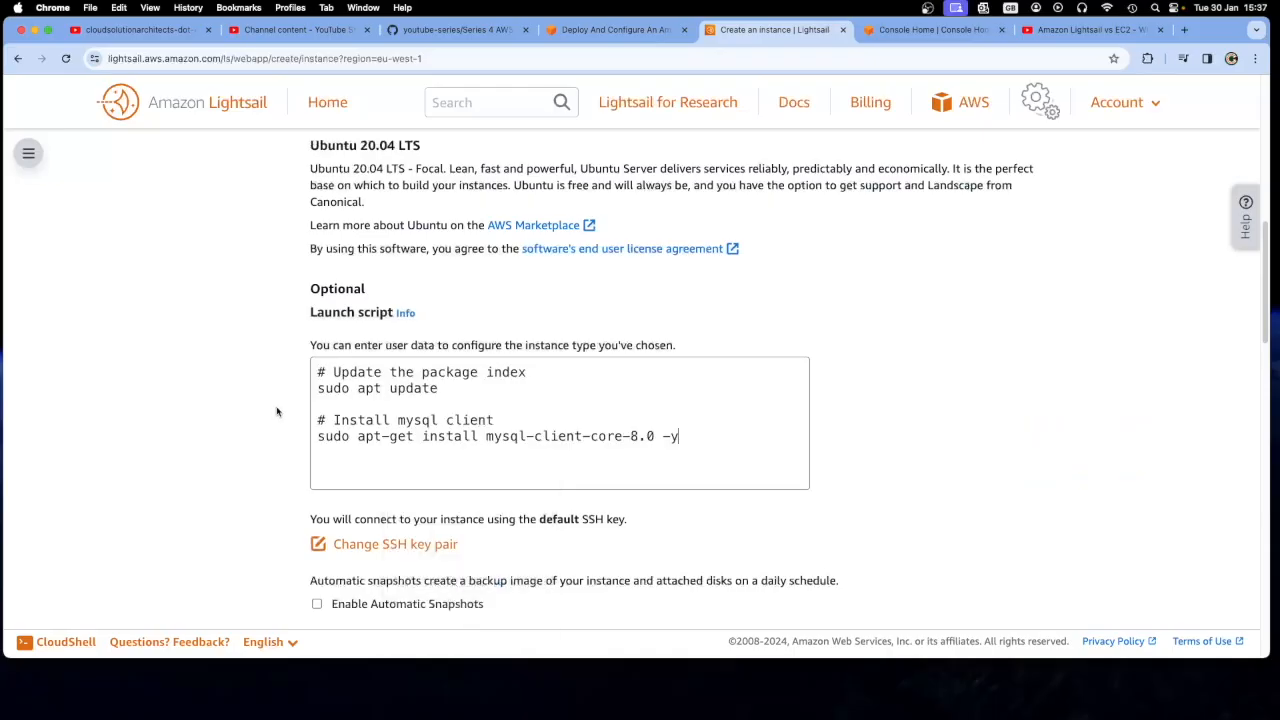
# Read tutorial step 16 on the $3.50 plan, and review the creation form's networking type, size, name and tagging sections
pyautogui.click(595, 30)
pyautogui.scroll(-5, 551, 444)
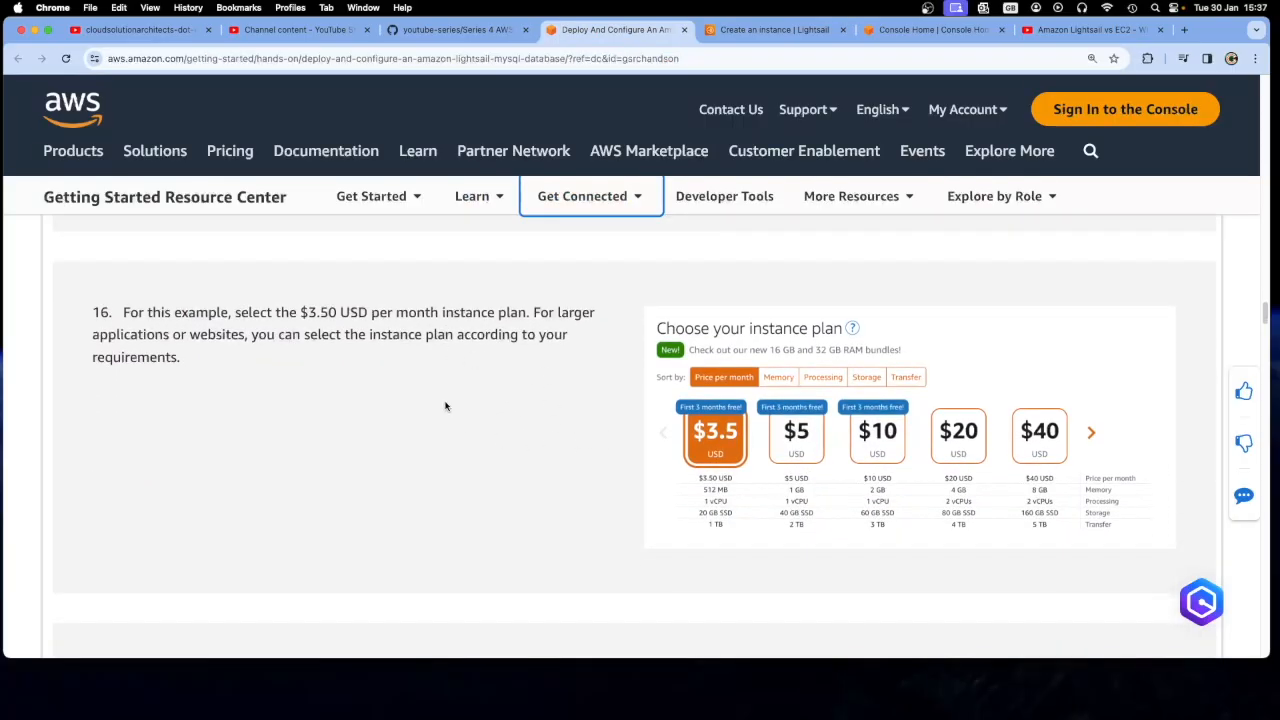
pyautogui.click(770, 30)
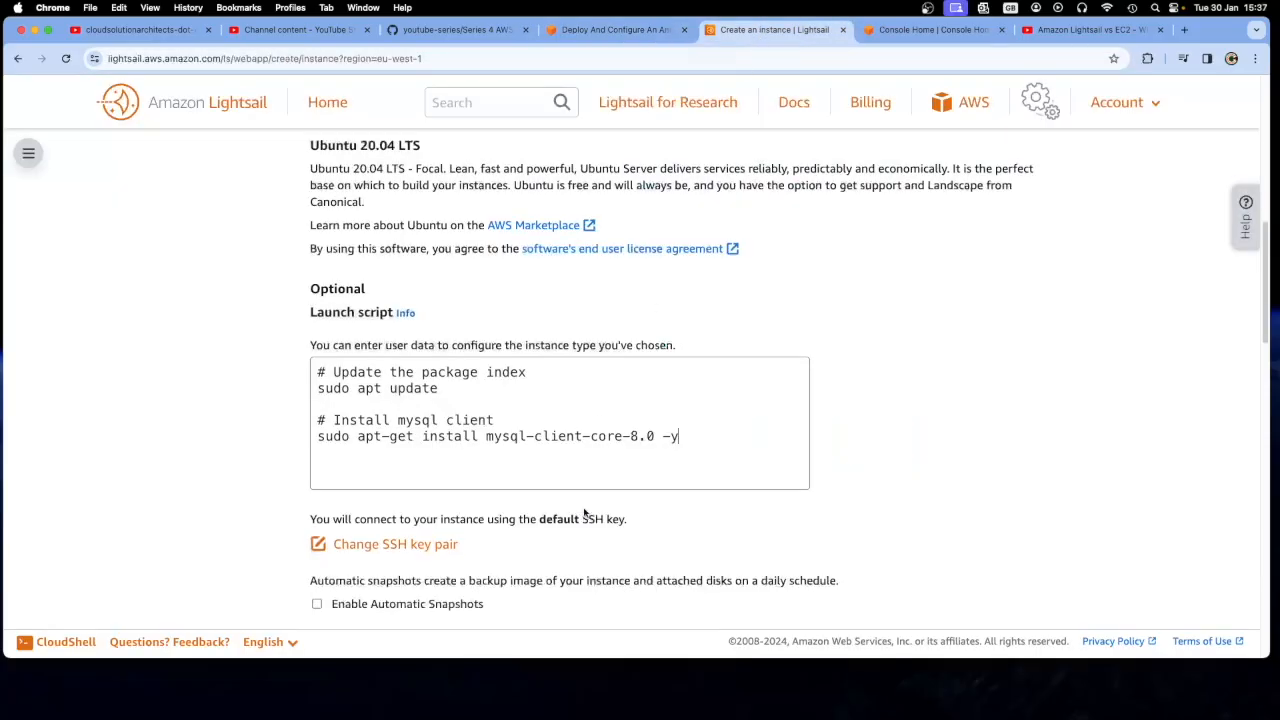
pyautogui.scroll(-5, 585, 514)
pyautogui.scroll(-4, 585, 513)
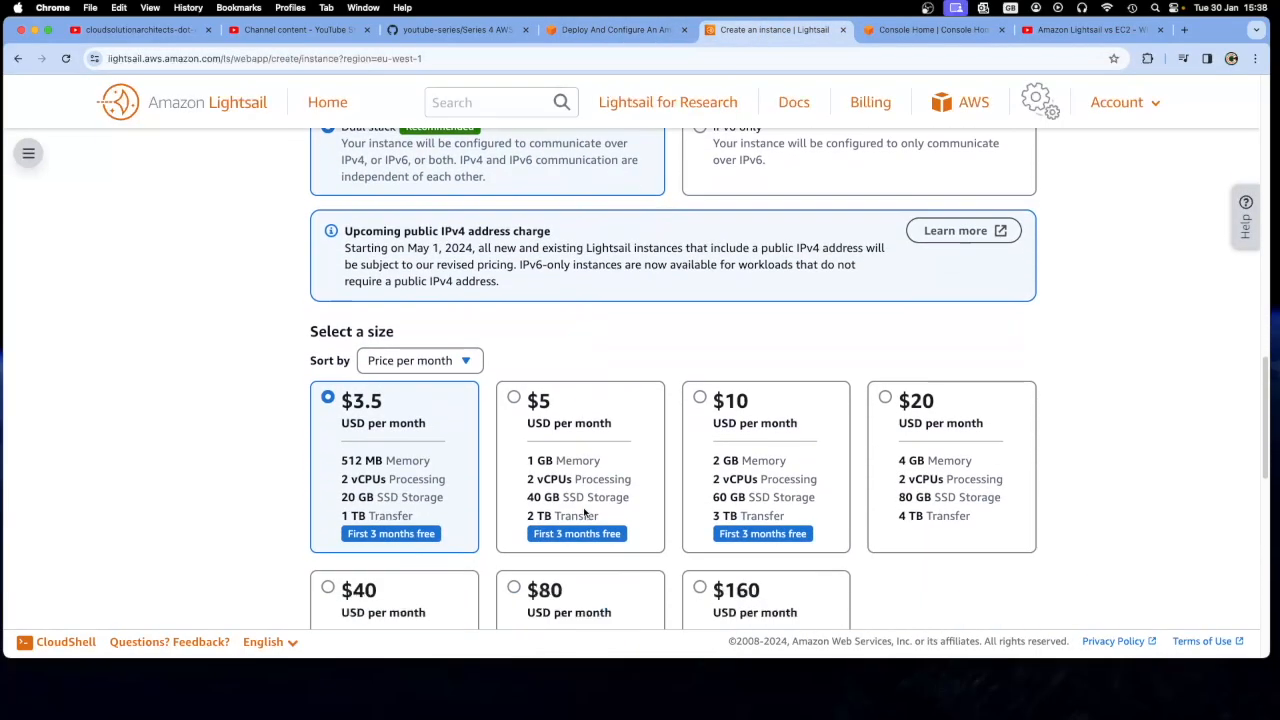
pyautogui.scroll(2, 432, 510)
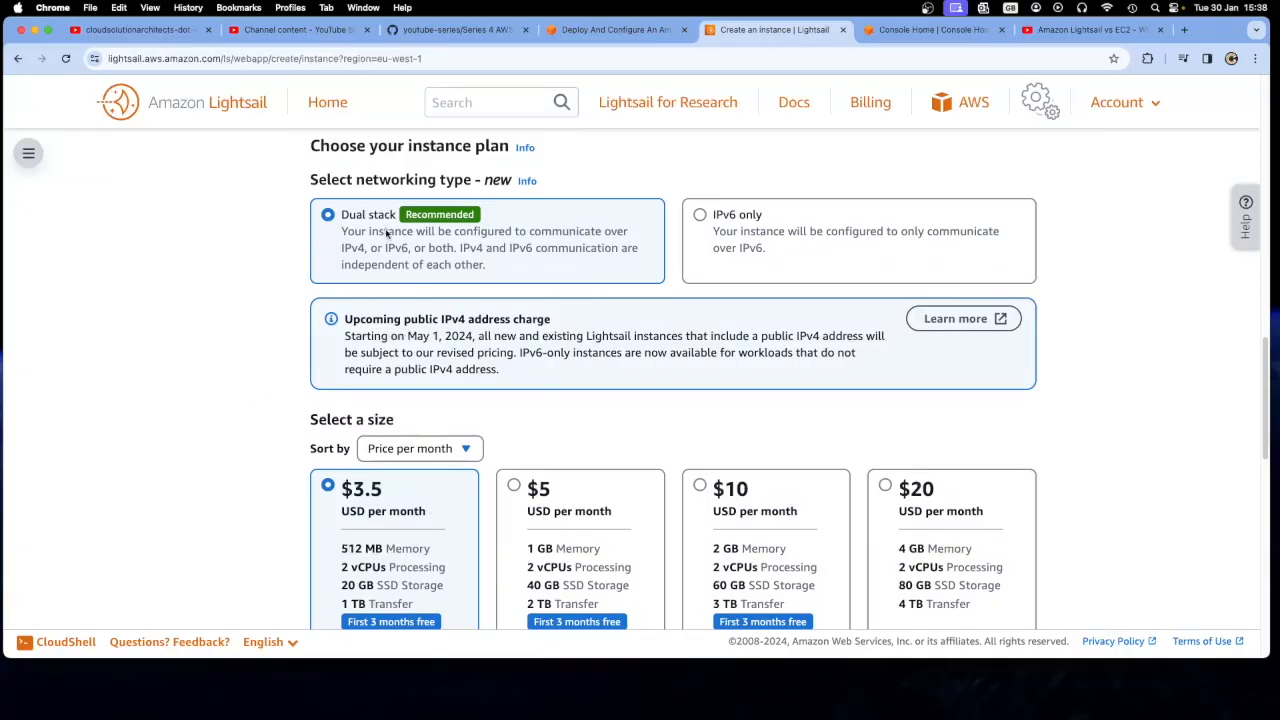
pyautogui.scroll(-3, 253, 471)
pyautogui.scroll(-2, 253, 471)
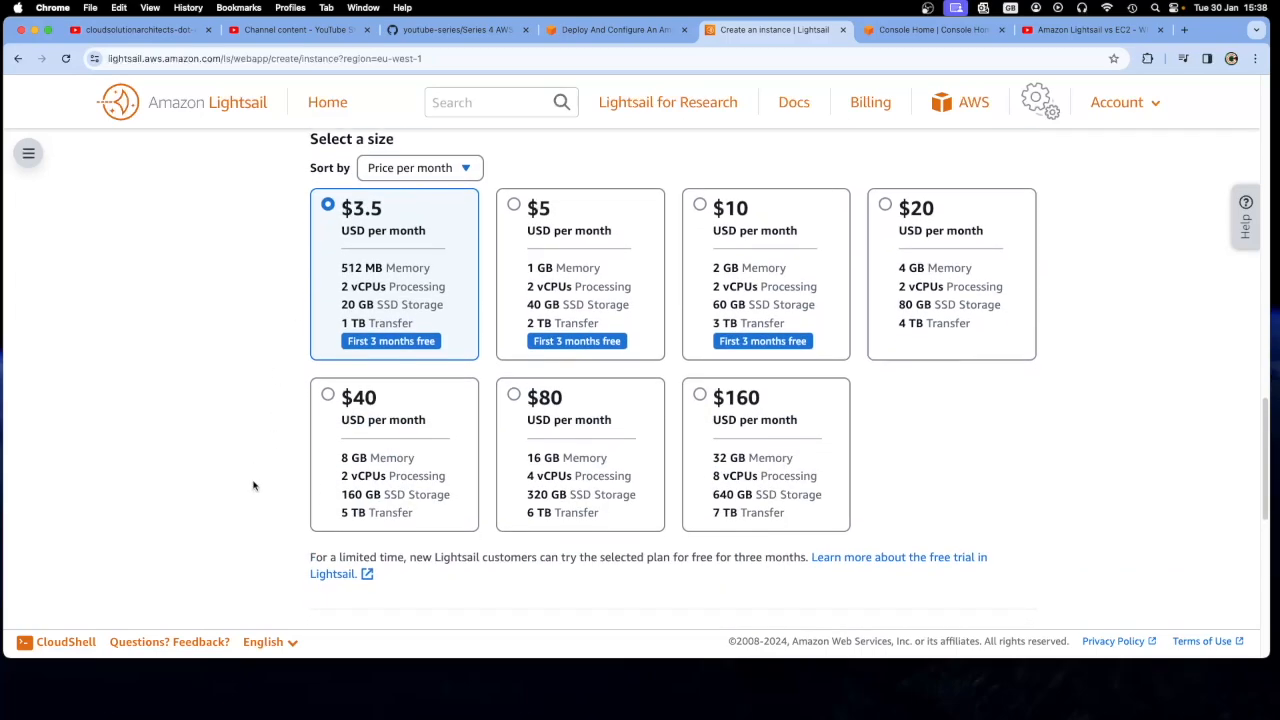
pyautogui.scroll(-4, 205, 525)
pyautogui.scroll(-4, 271, 523)
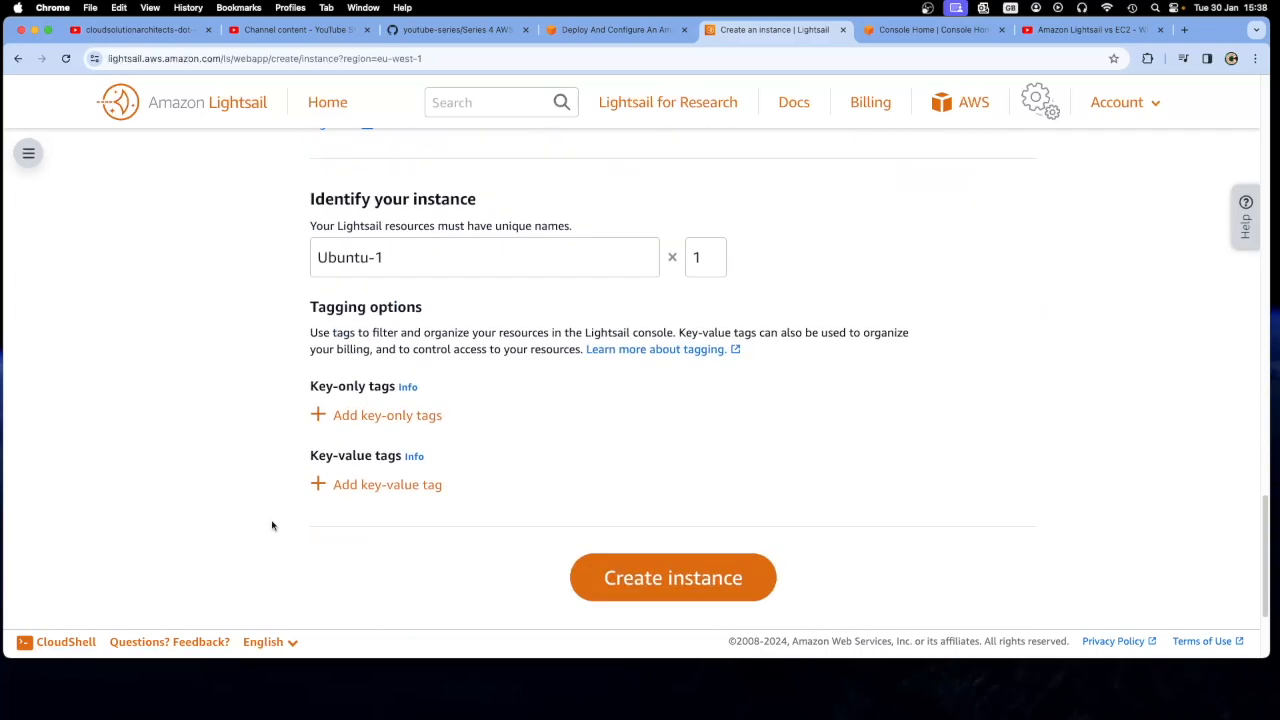
# Read tutorial step 17, create the instance under the name Ubuntu-1, and check its provisioning status
pyautogui.click(615, 29)
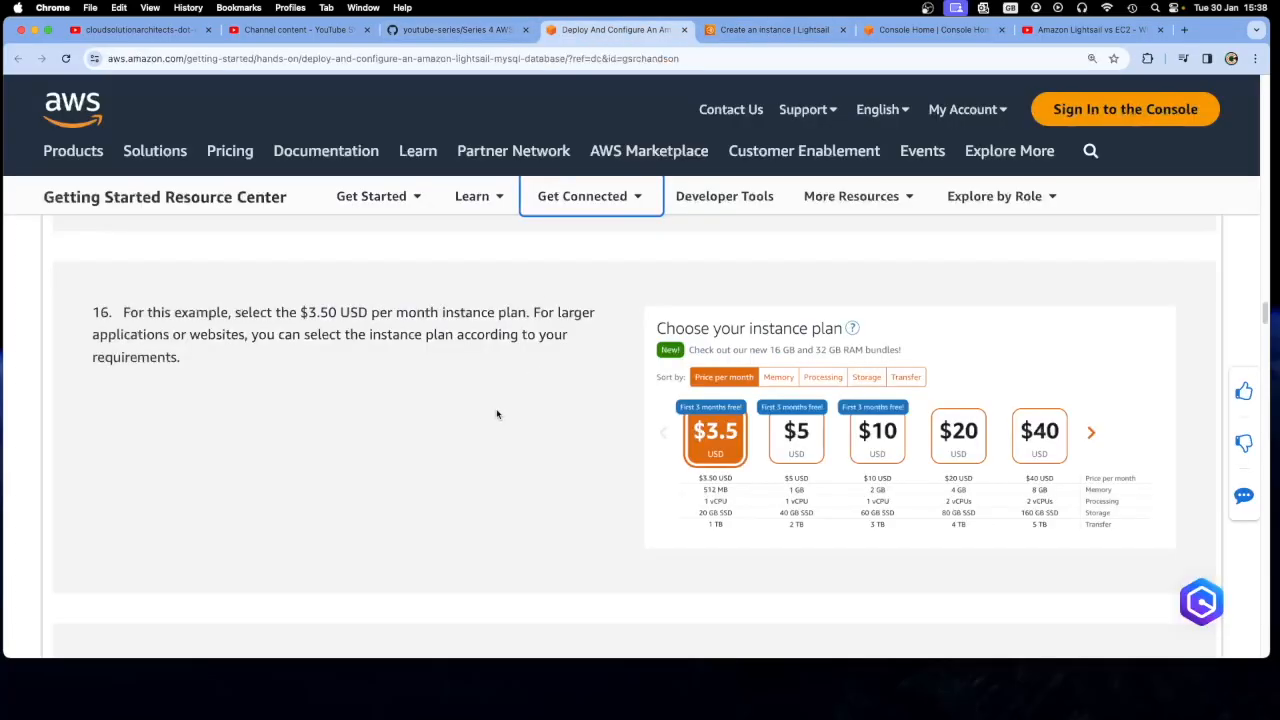
pyautogui.scroll(-5, 500, 410)
pyautogui.scroll(-2, 495, 421)
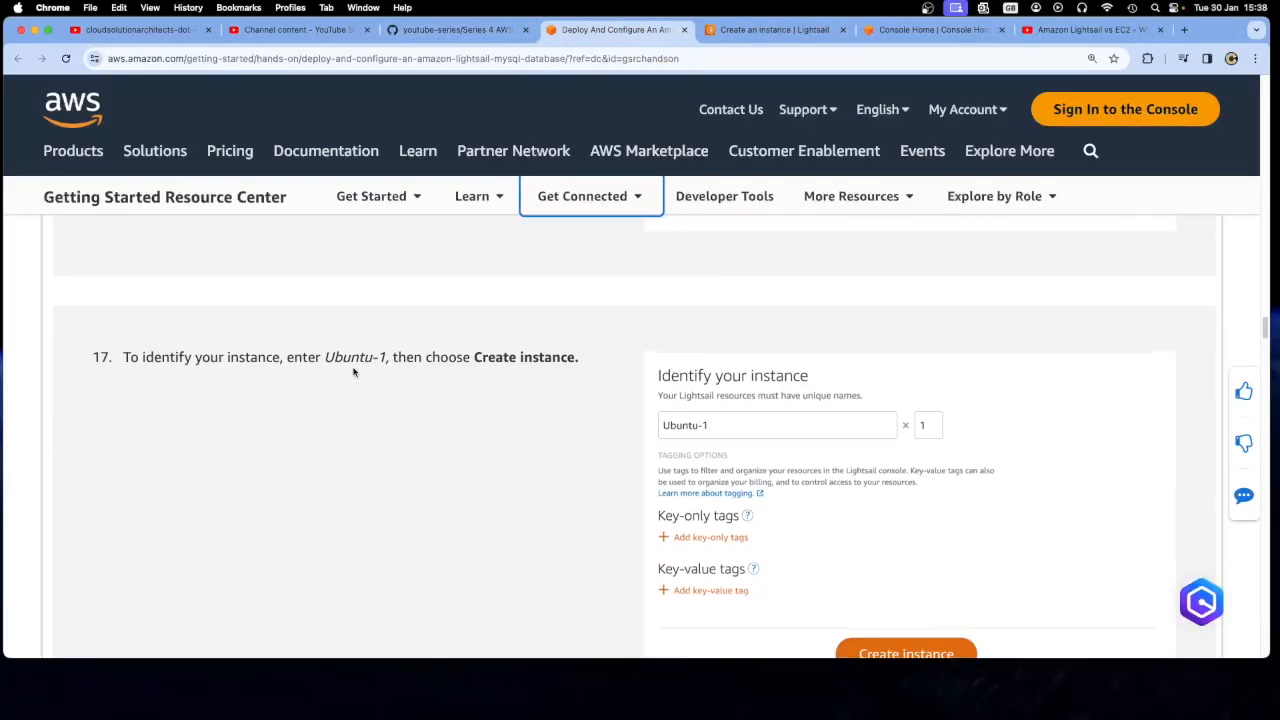
pyautogui.click(756, 37)
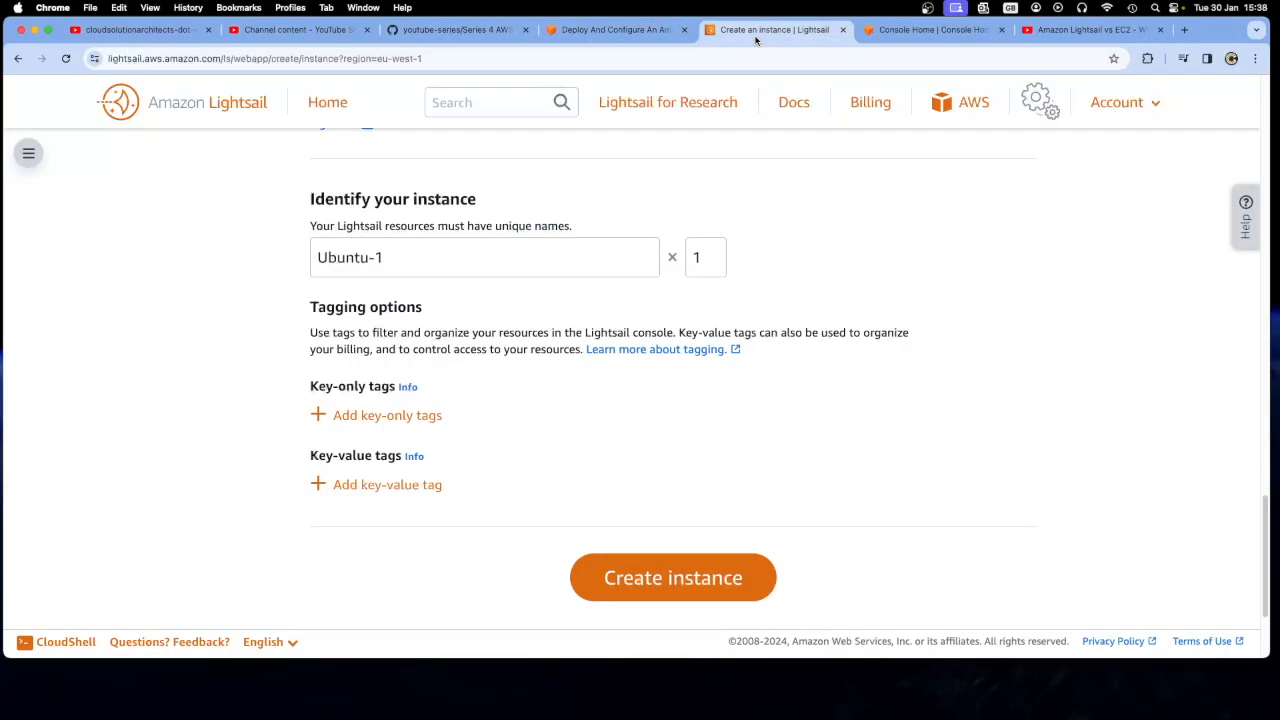
pyautogui.click(615, 29)
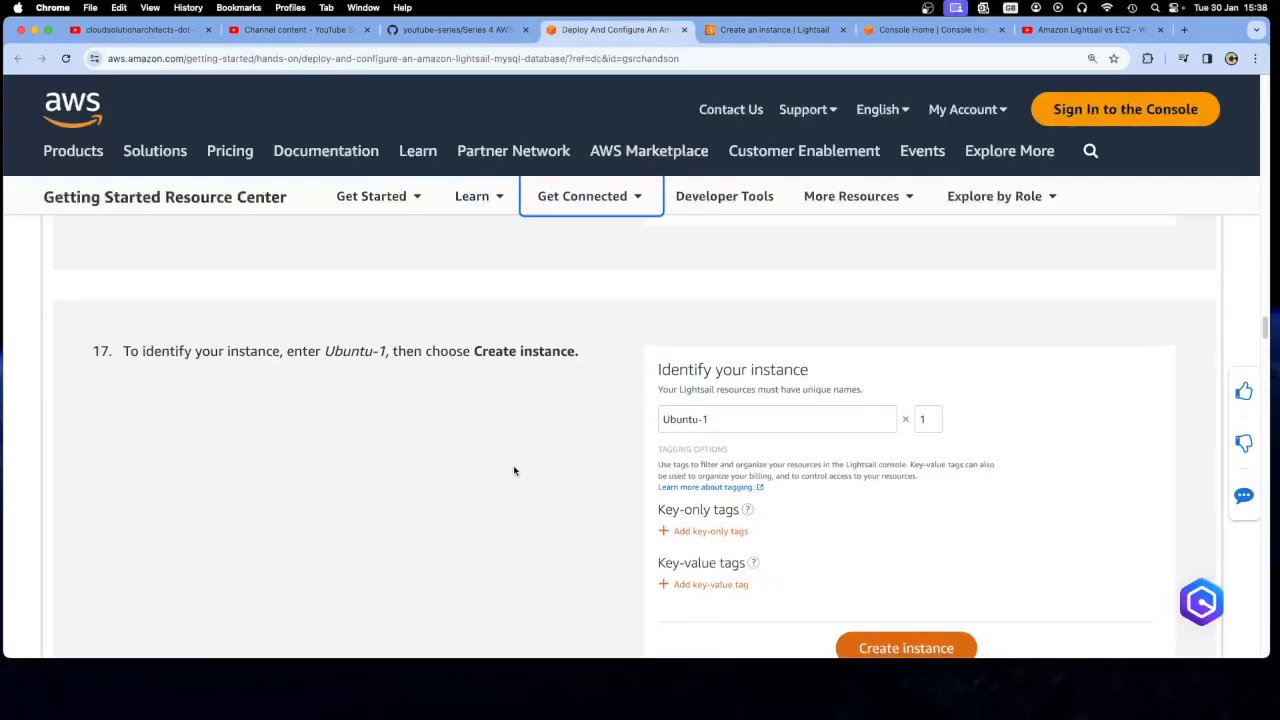
pyautogui.click(762, 32)
pyautogui.click(617, 577)
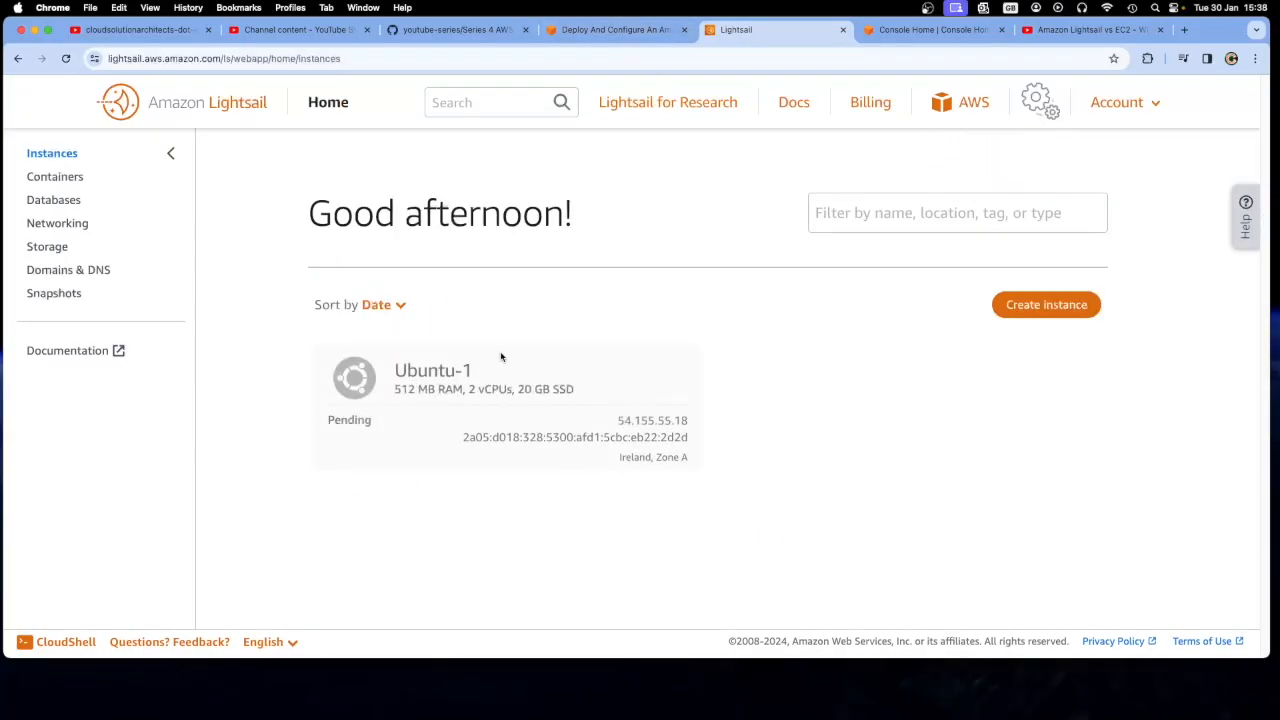
pyautogui.doubleClick(362, 420)
# Read tutorial step 18 and check the status of DB-Instance-1 in the Lightsail databases list
pyautogui.click(583, 34)
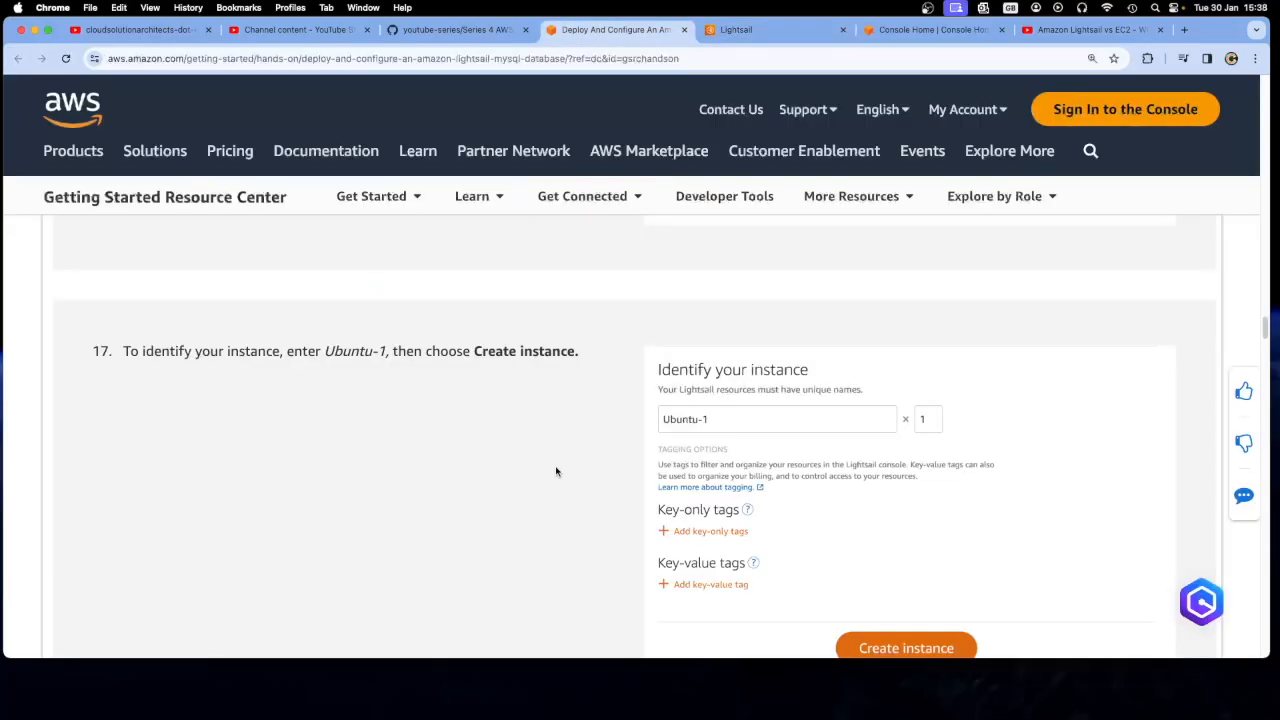
pyautogui.scroll(-10, 557, 471)
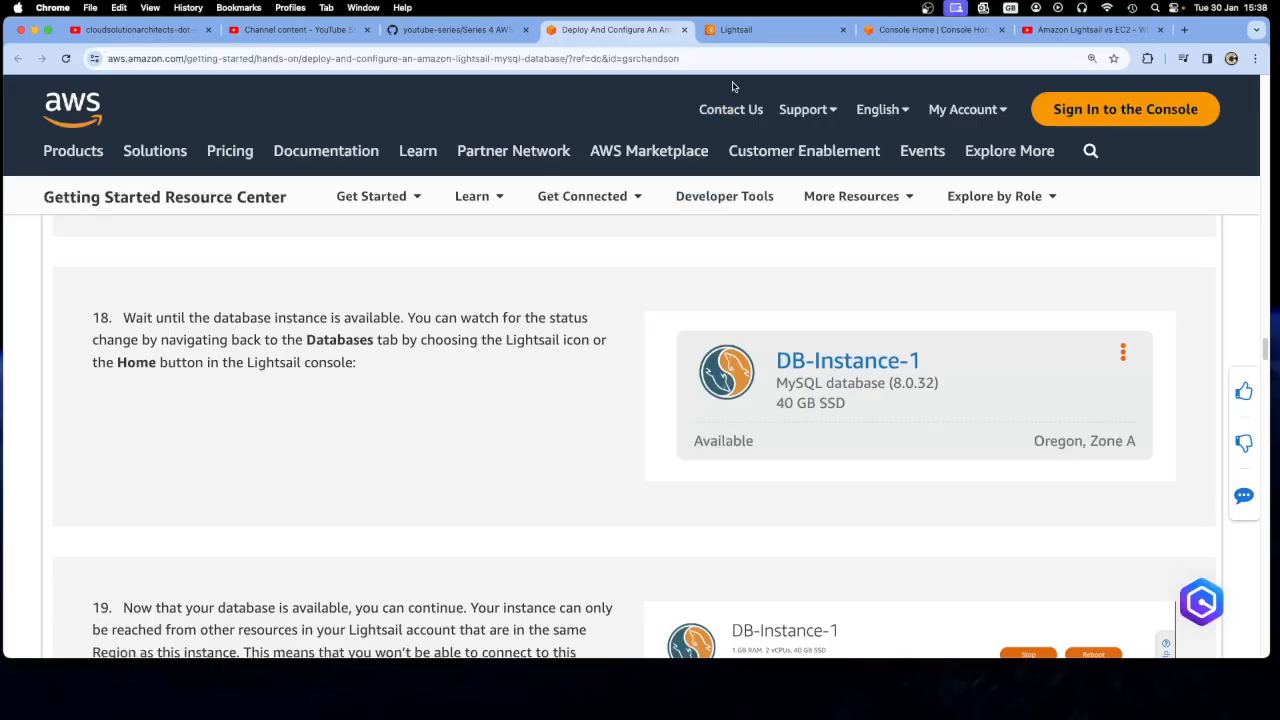
pyautogui.click(745, 32)
pyautogui.click(58, 203)
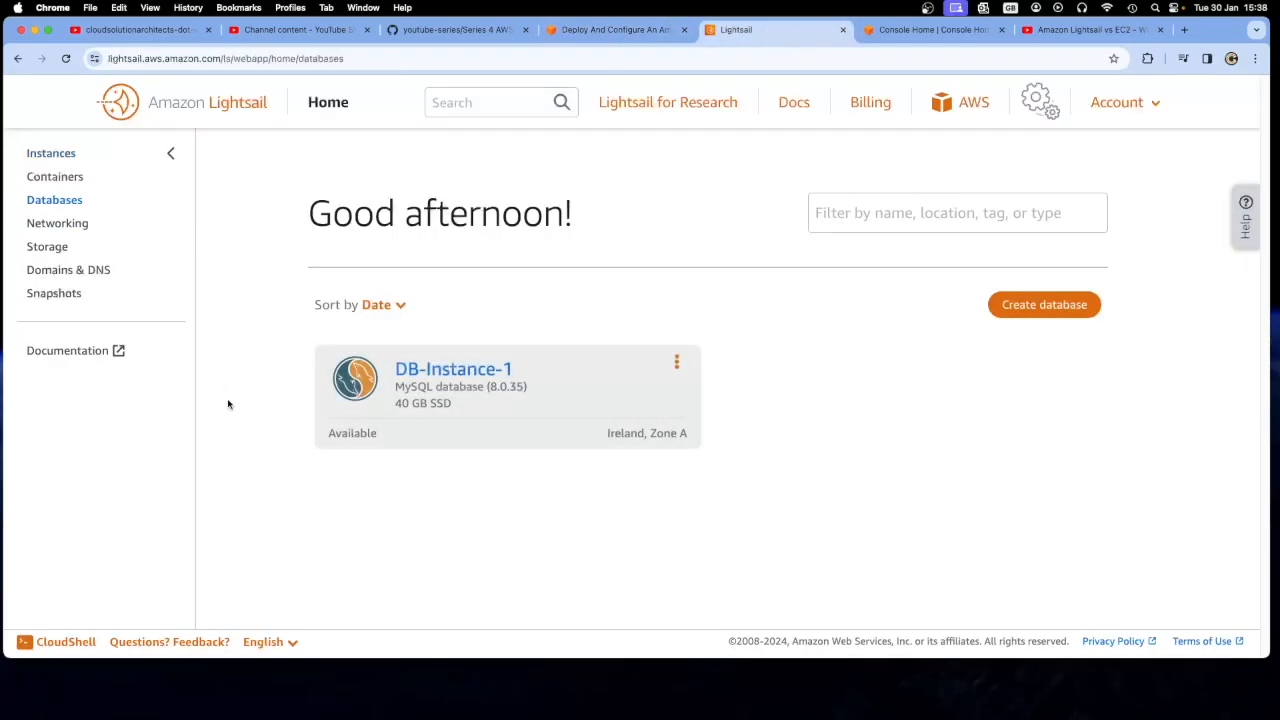
pyautogui.doubleClick(352, 433)
# Open the details of DB-Instance-1, reveal its database password, and review the user name, endpoint and port
pyautogui.click(443, 372)
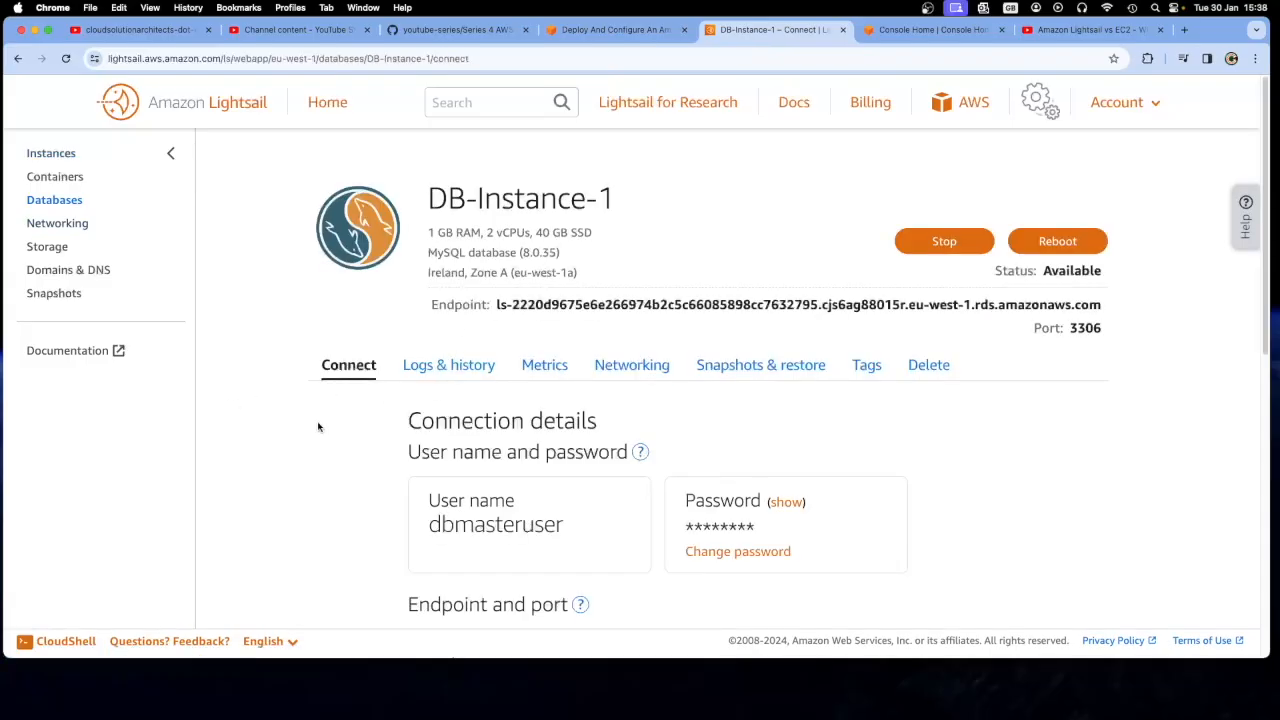
pyautogui.scroll(-3, 321, 430)
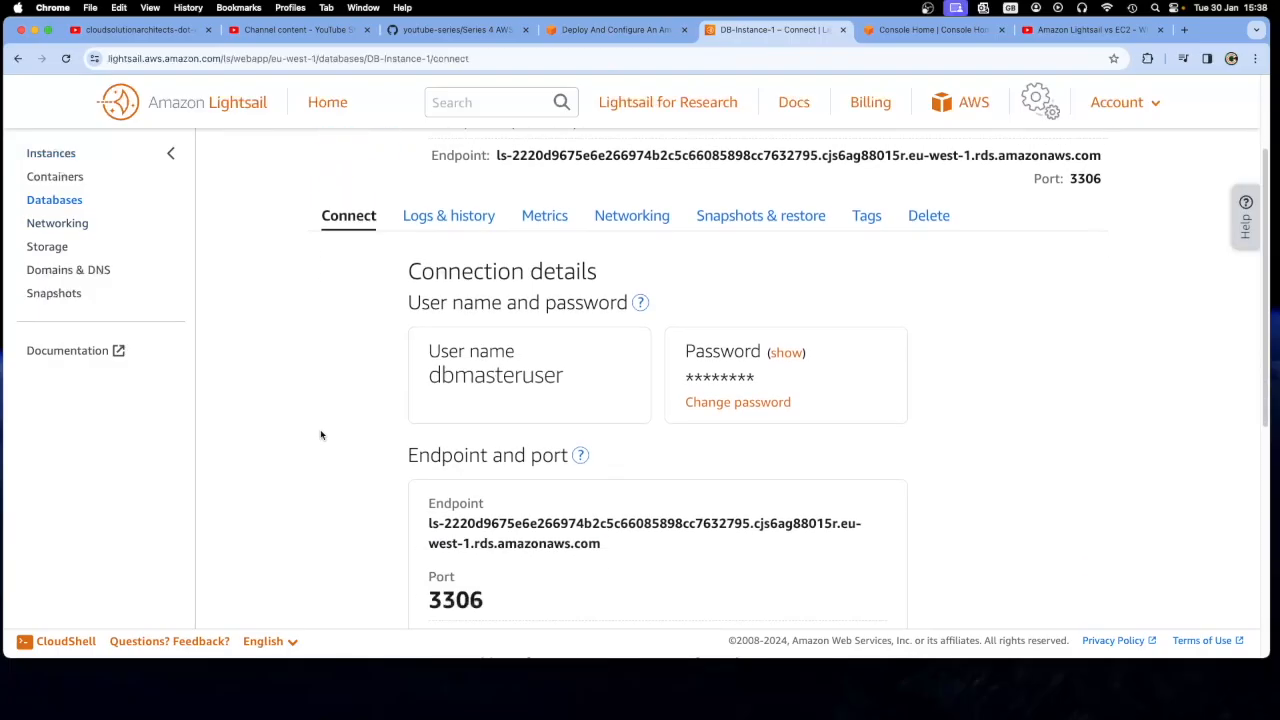
pyautogui.click(786, 353)
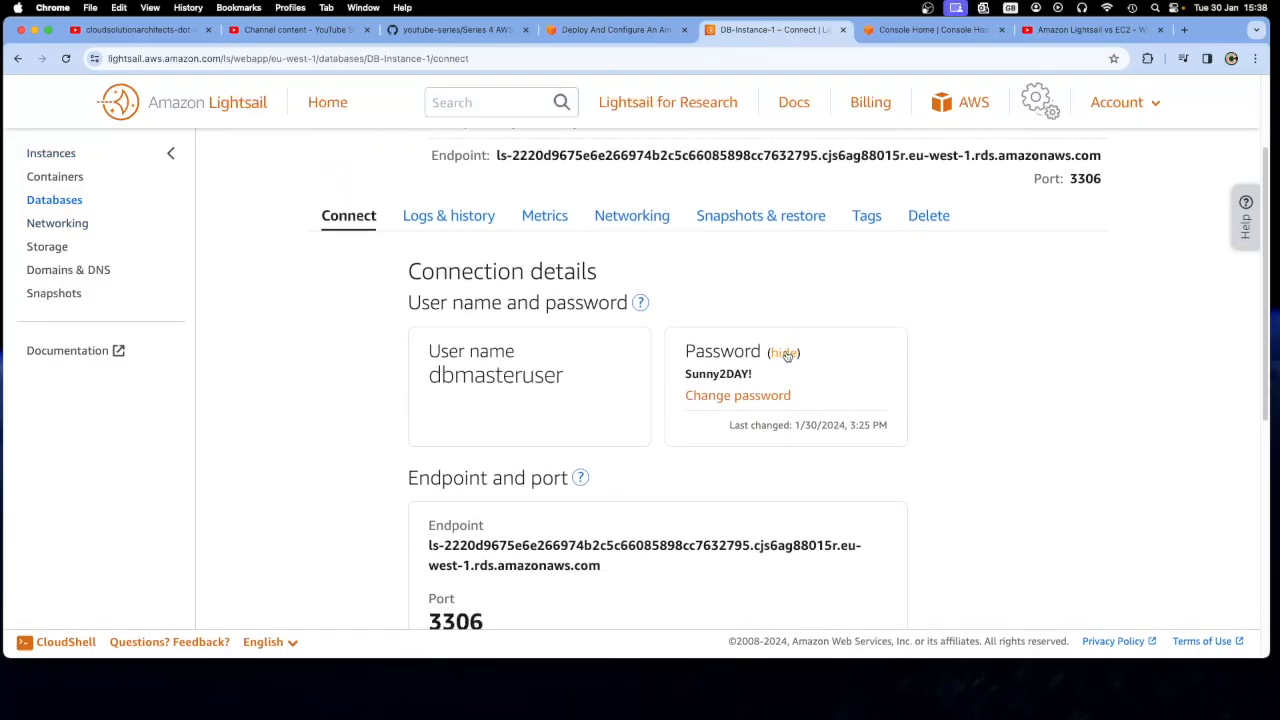
pyautogui.moveTo(762, 374); pyautogui.dragTo(686, 375)
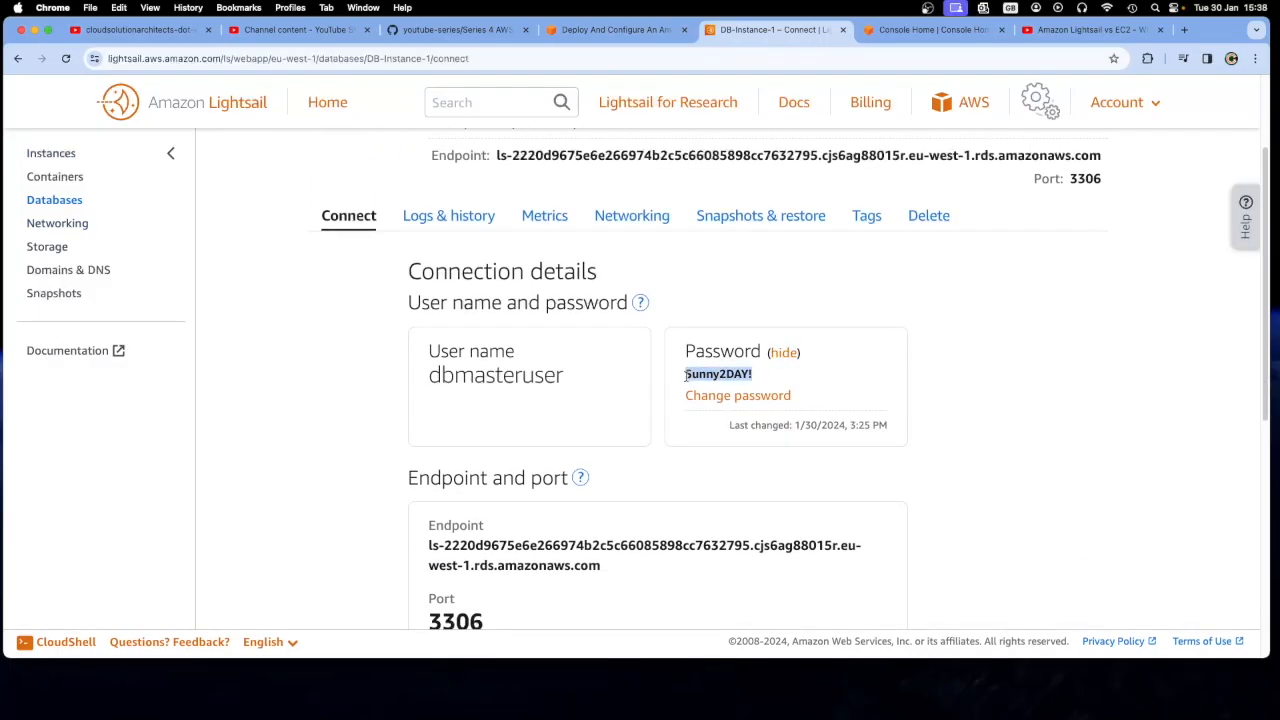
pyautogui.click(653, 387)
pyautogui.scroll(-5, 650, 400)
pyautogui.scroll(6, 647, 408)
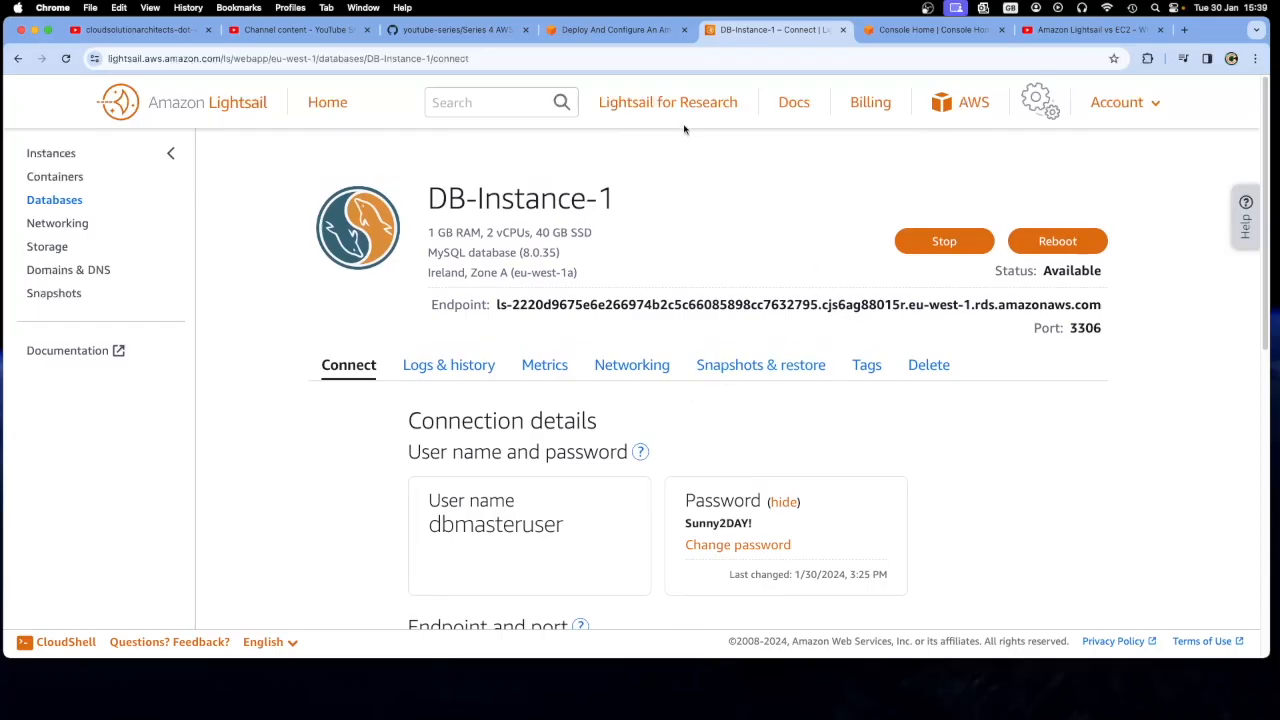
# Read tutorial steps 19 to 21 on database access restrictions, the endpoint and port, and enabling the logs
pyautogui.click(580, 30)
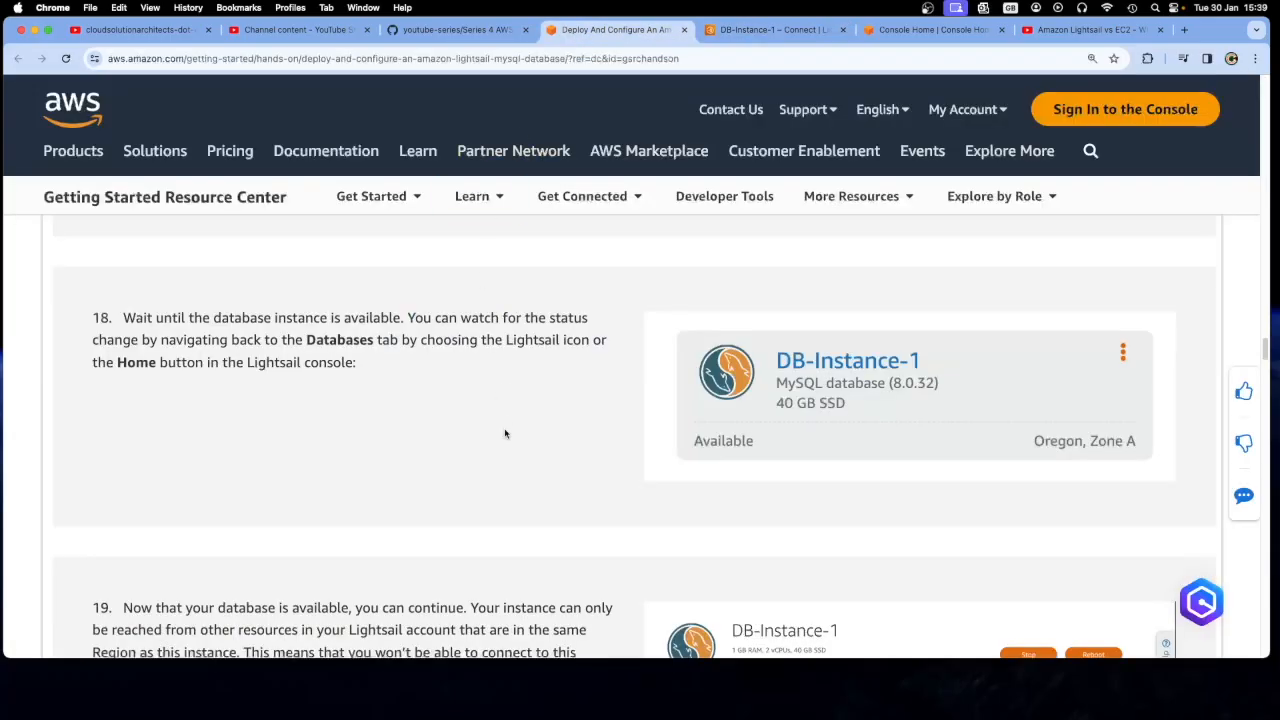
pyautogui.scroll(-5, 524, 471)
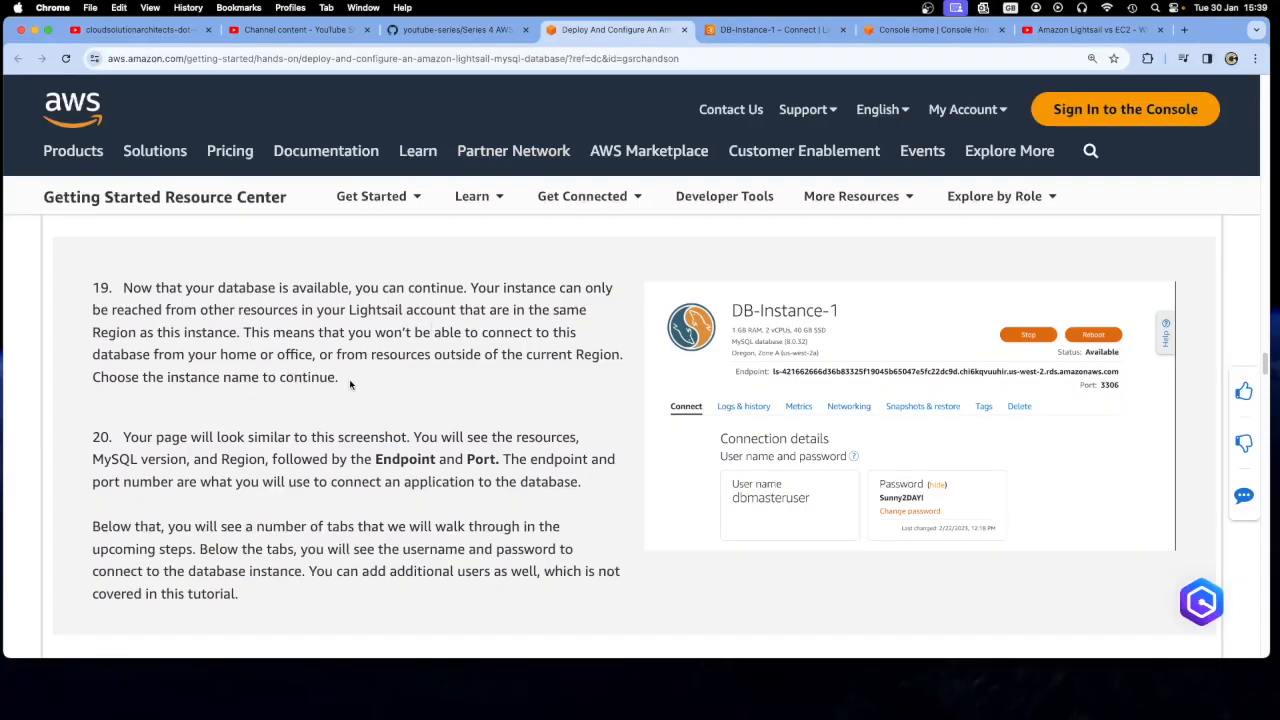
pyautogui.moveTo(243, 332); pyautogui.dragTo(341, 370)
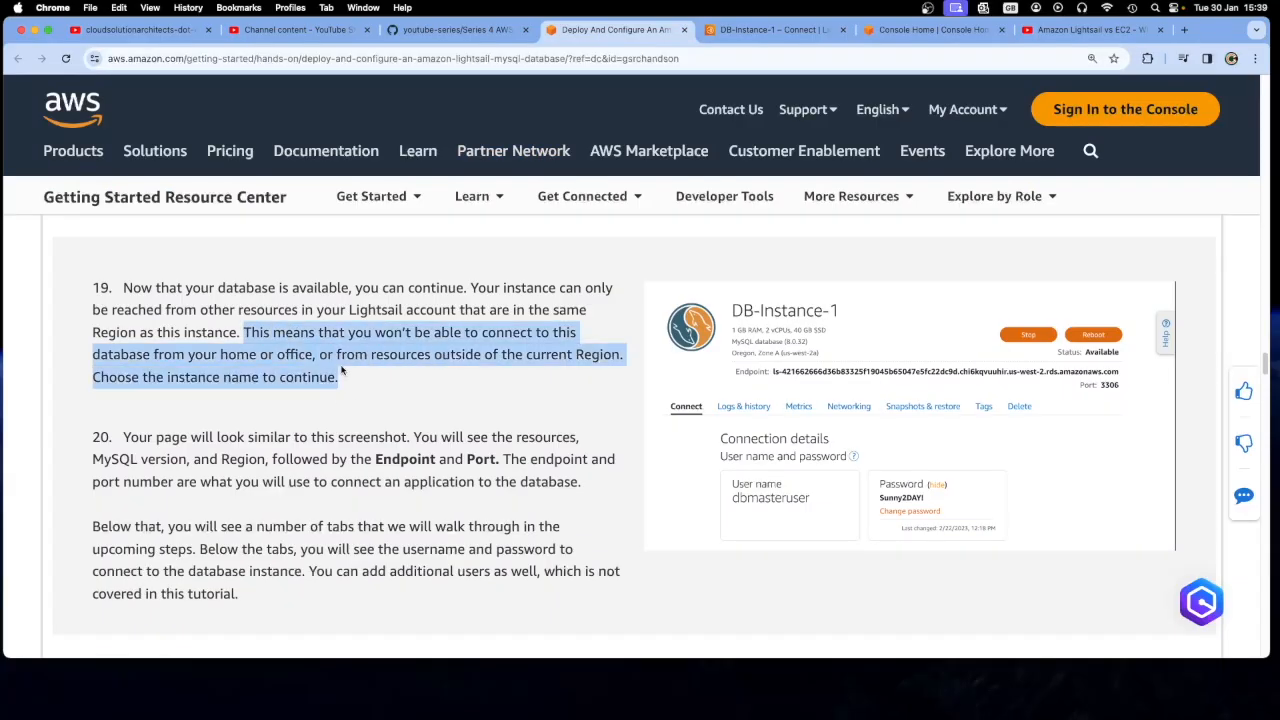
pyautogui.click(347, 388)
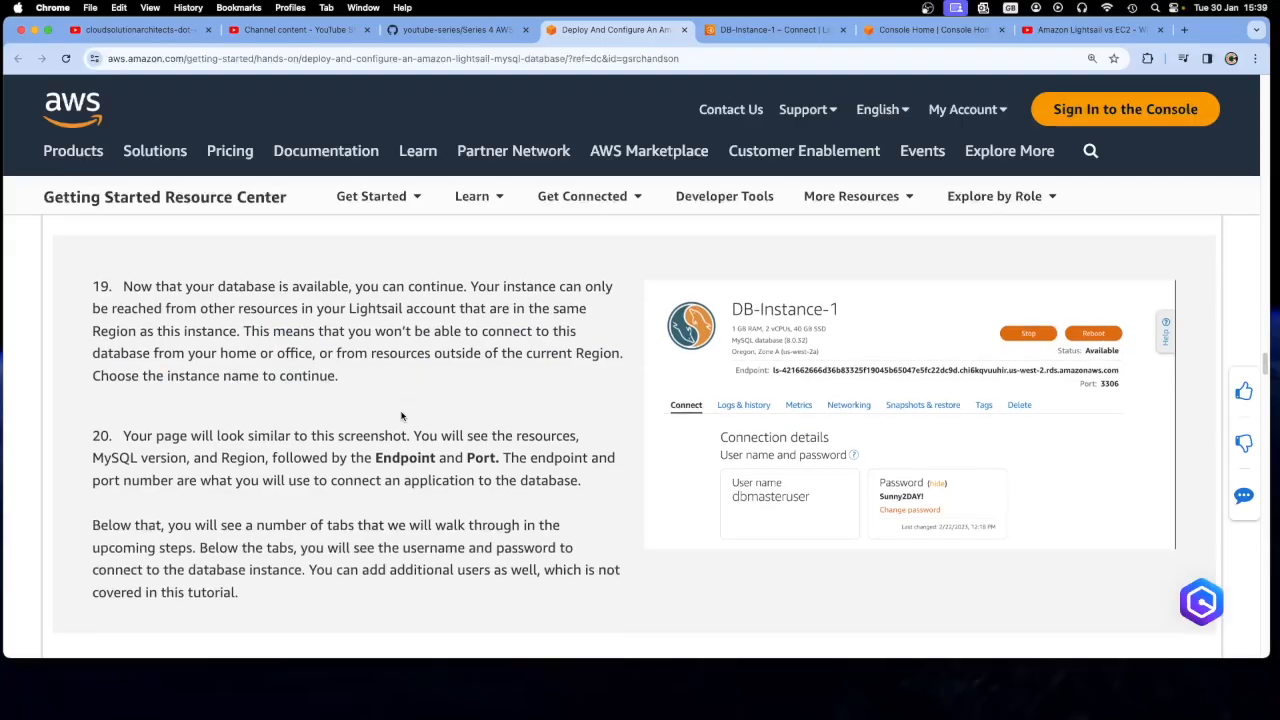
pyautogui.scroll(-1, 401, 415)
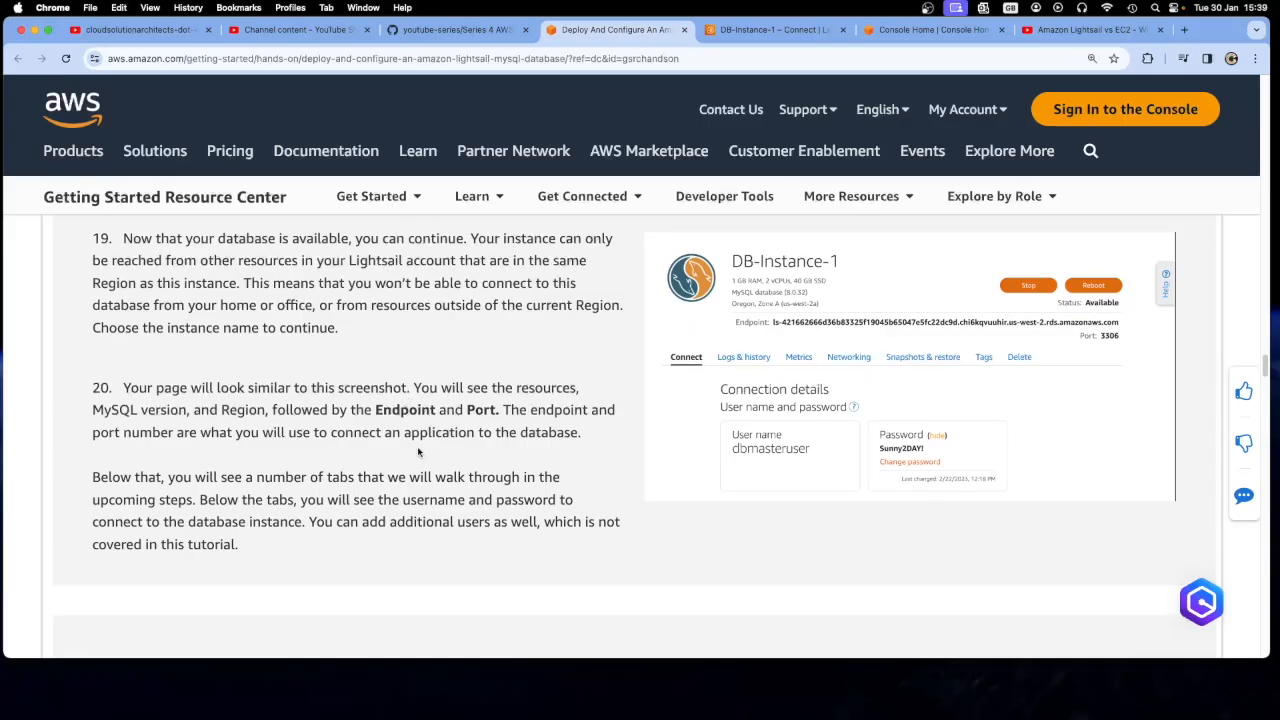
pyautogui.scroll(-3, 418, 452)
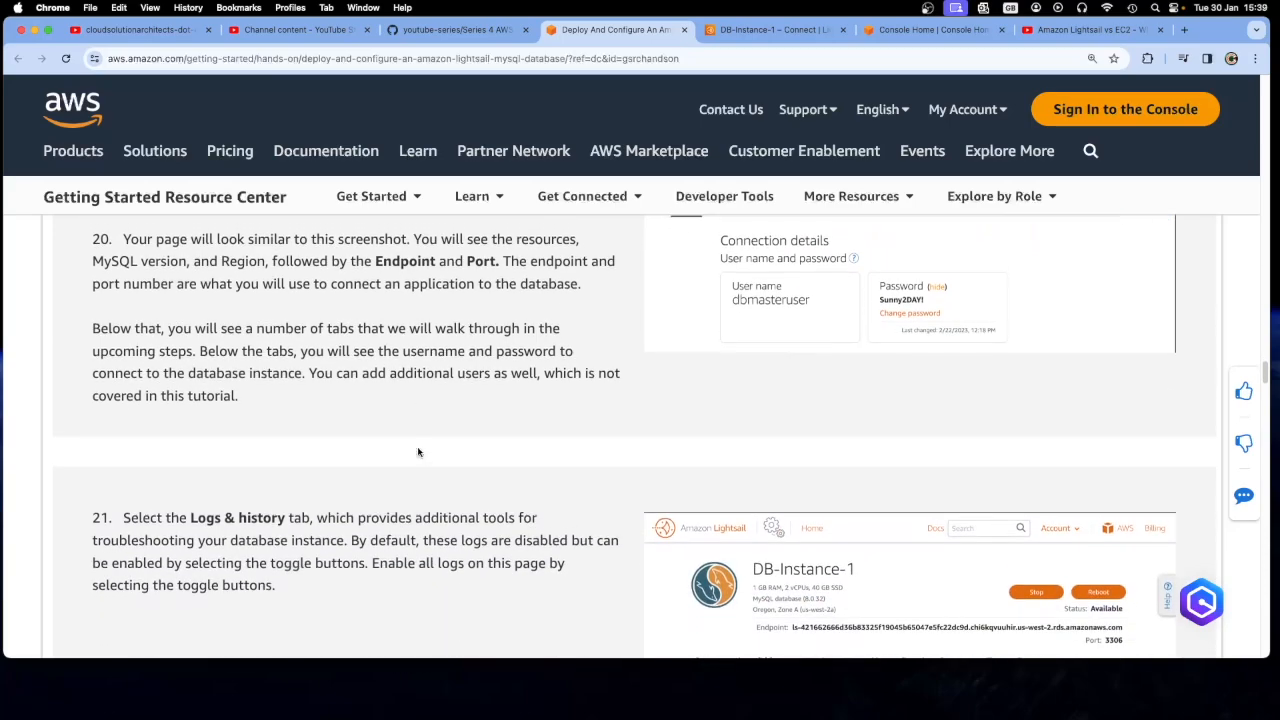
pyautogui.scroll(1, 418, 452)
pyautogui.scroll(-3, 418, 452)
pyautogui.scroll(-3, 418, 452)
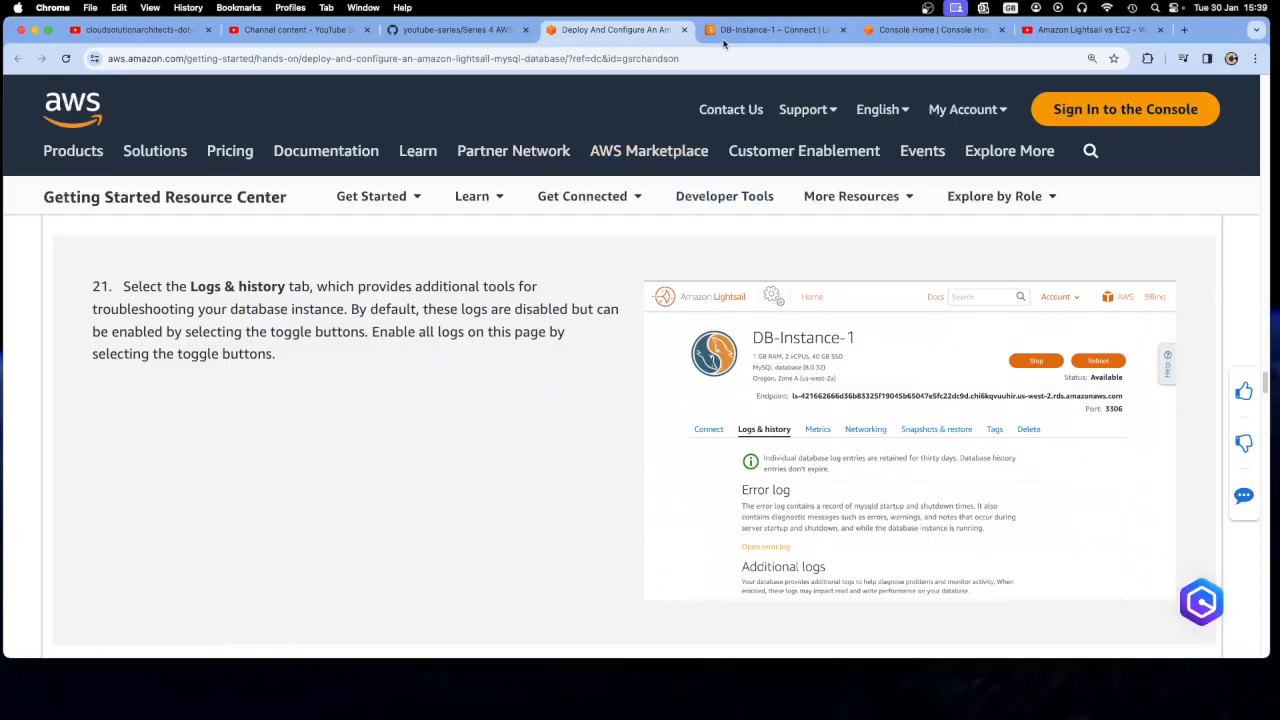
# Open the logs and history of DB-Instance-1 and review the error log, additional logs and database history sections
pyautogui.click(770, 29)
pyautogui.click(470, 366)
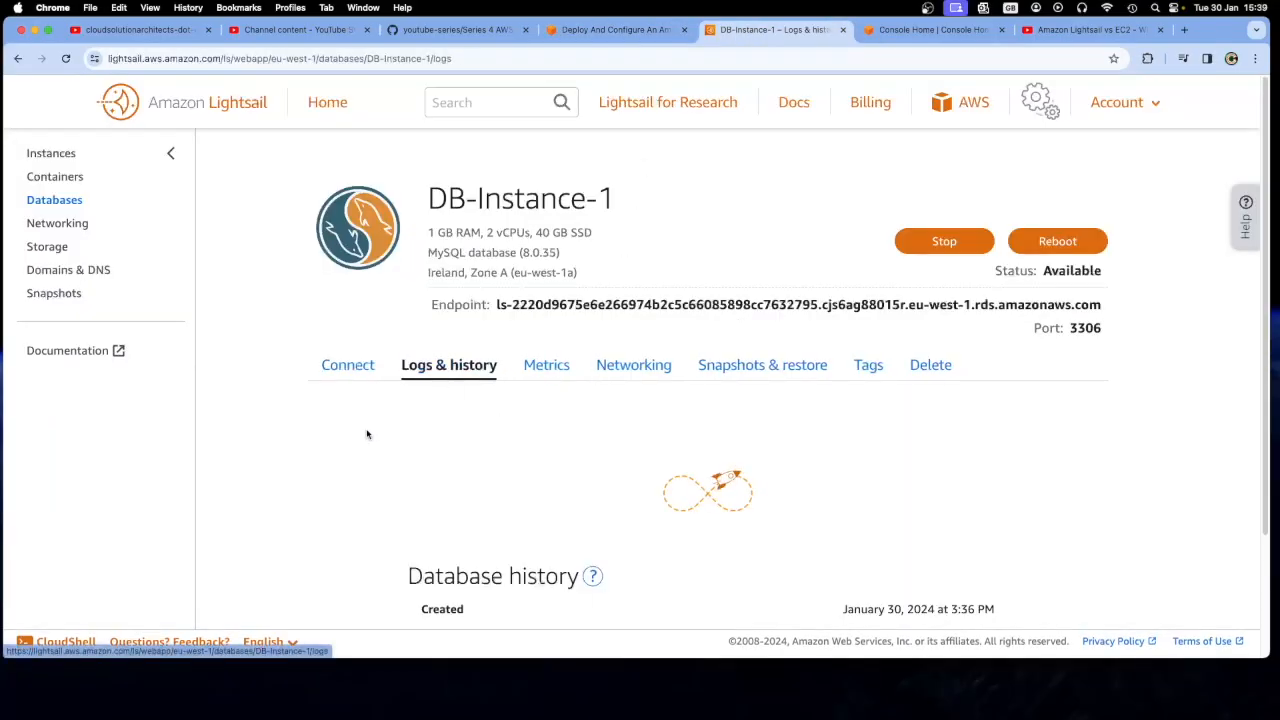
pyautogui.scroll(-3, 367, 434)
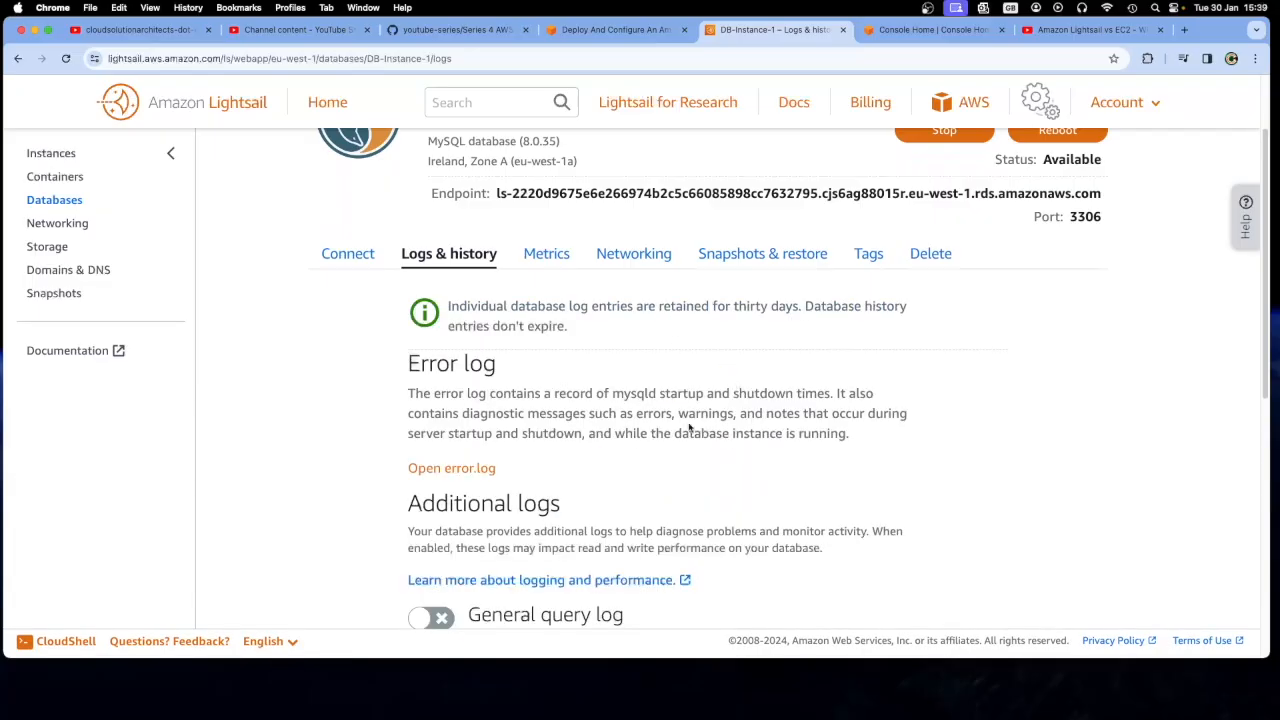
pyautogui.scroll(-1, 637, 433)
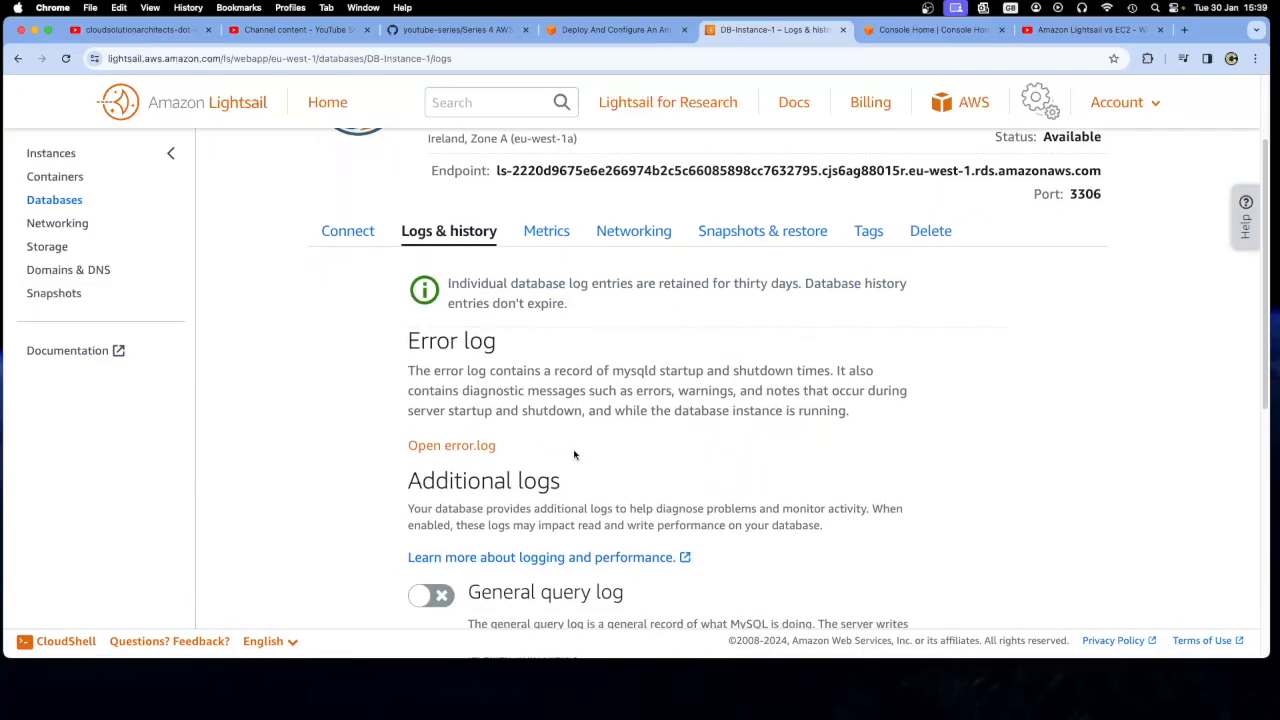
pyautogui.scroll(-3, 574, 455)
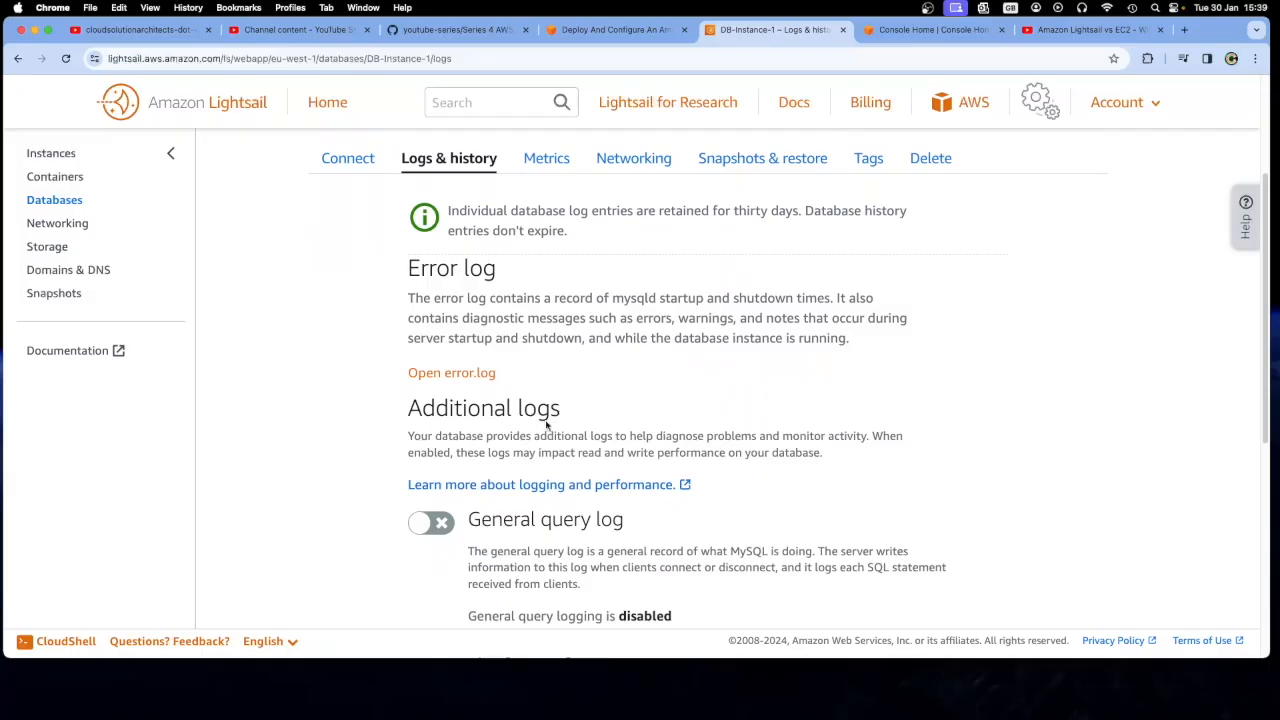
pyautogui.scroll(-6, 585, 422)
pyautogui.scroll(3, 585, 418)
pyautogui.scroll(-5, 585, 418)
pyautogui.moveTo(410, 426); pyautogui.dragTo(472, 461)
pyautogui.click(548, 467)
pyautogui.moveTo(993, 455); pyautogui.dragTo(470, 468)
pyautogui.click(529, 468)
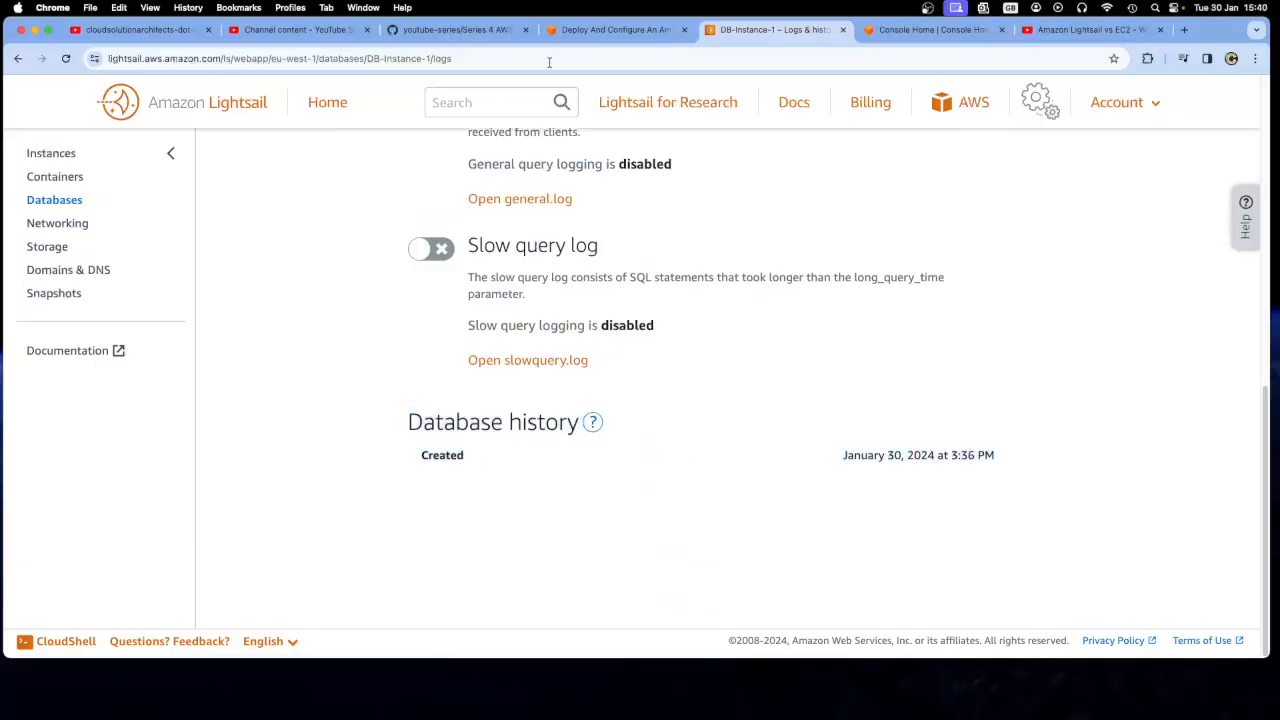
# Recheck tutorial step 21 and enable the general query log and slow query log for DB-Instance-1
pyautogui.click(592, 30)
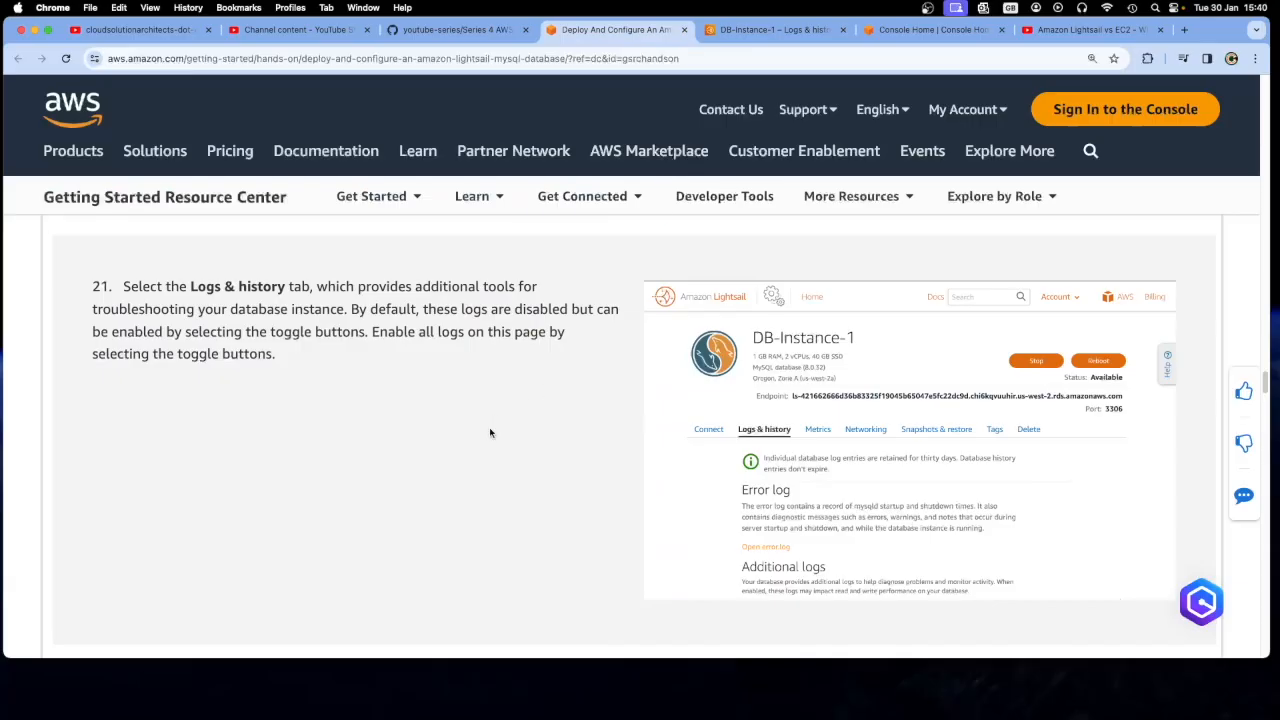
pyautogui.scroll(-1, 490, 432)
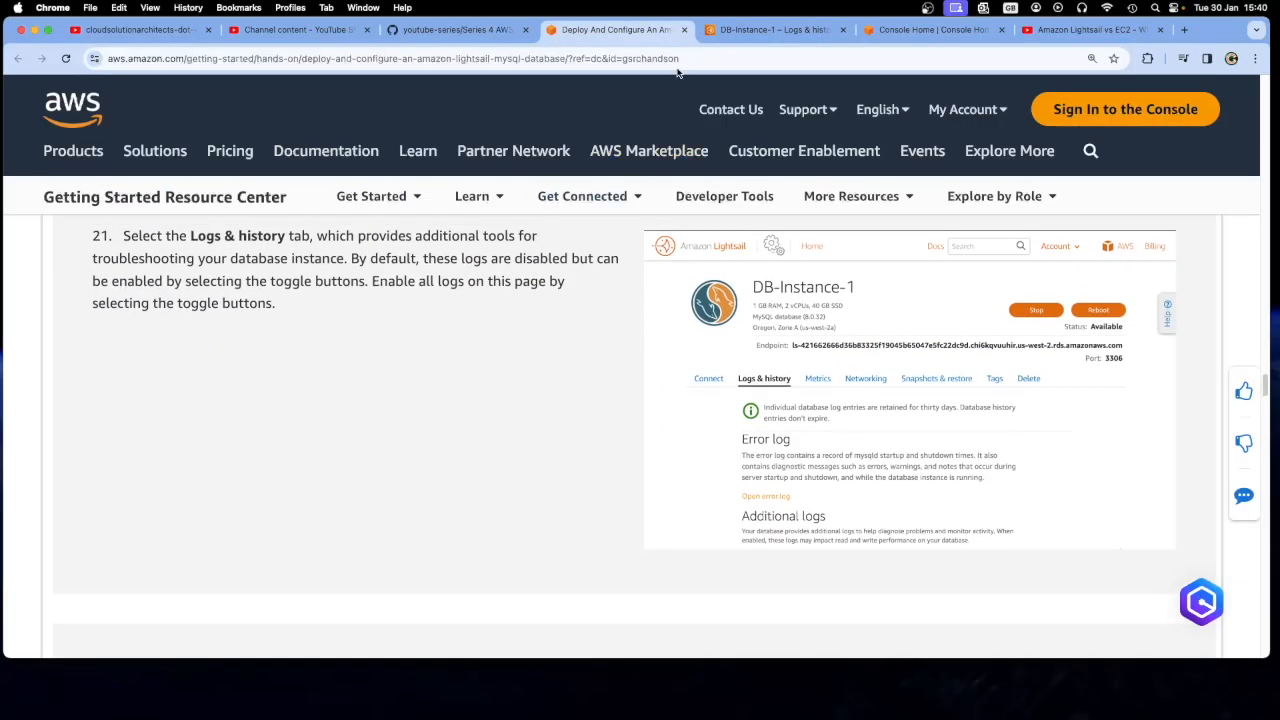
pyautogui.click(736, 37)
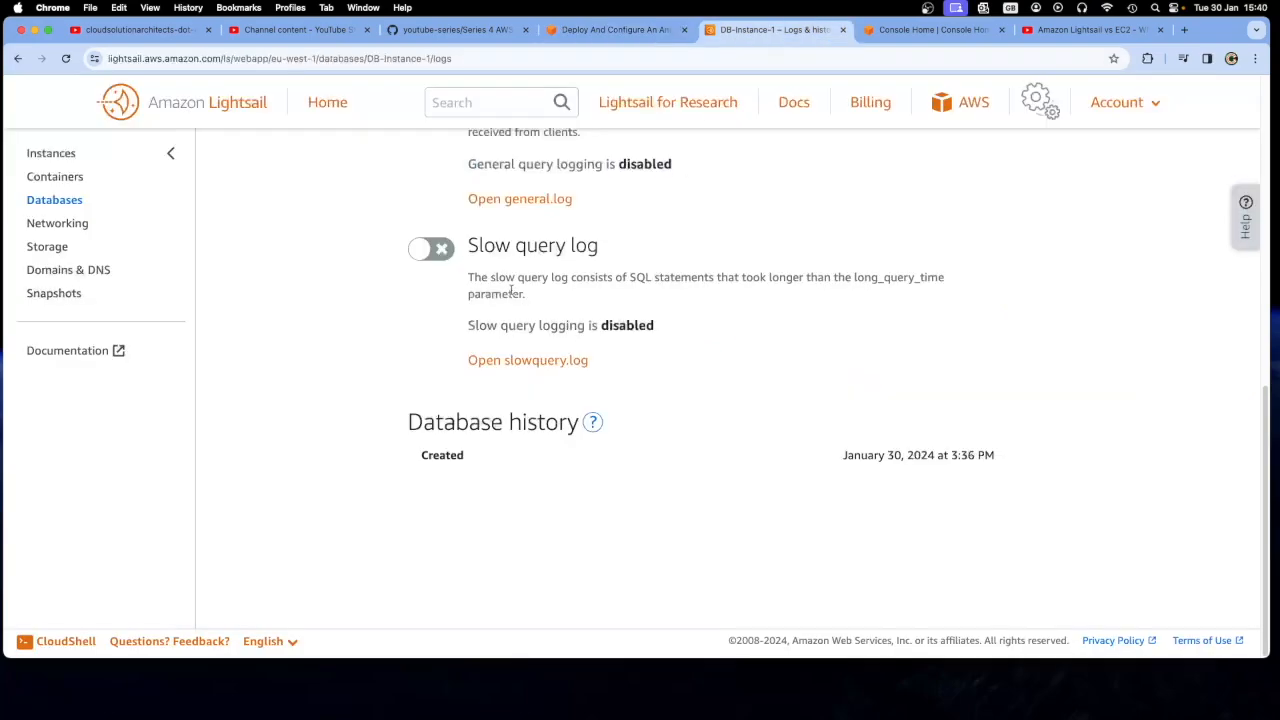
pyautogui.scroll(5, 432, 306)
pyautogui.scroll(3, 425, 323)
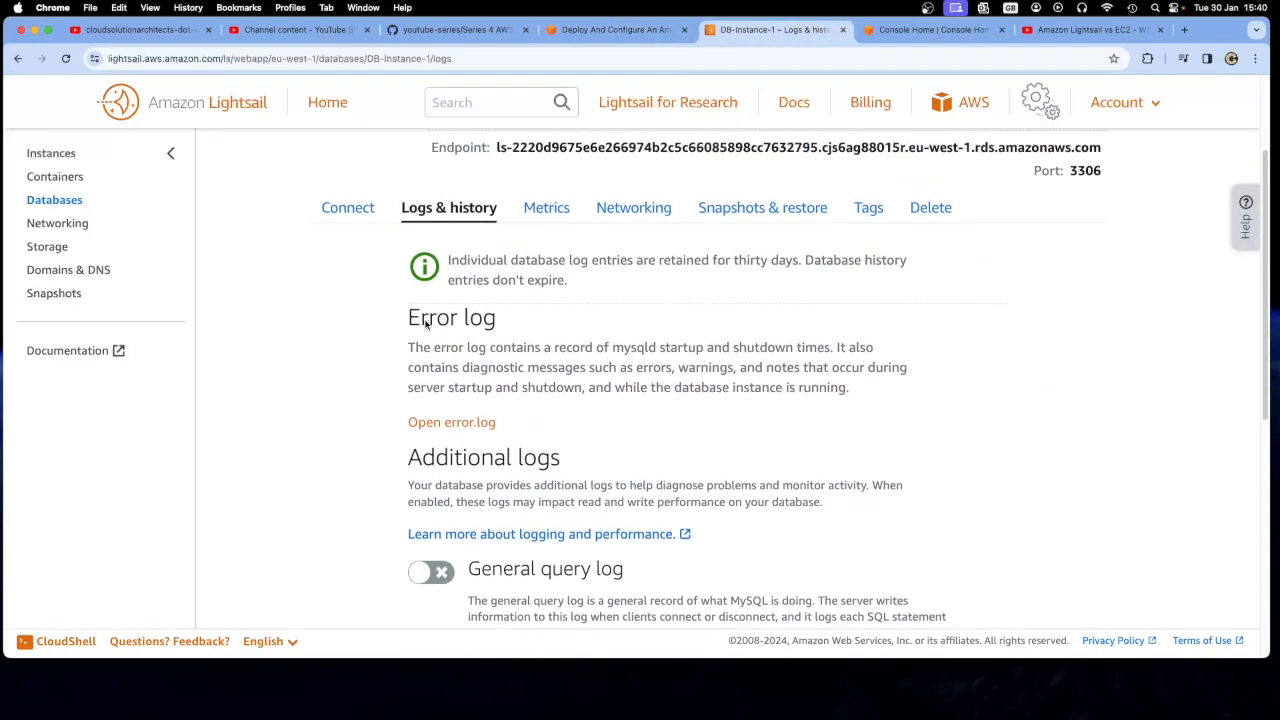
pyautogui.scroll(-4, 435, 340)
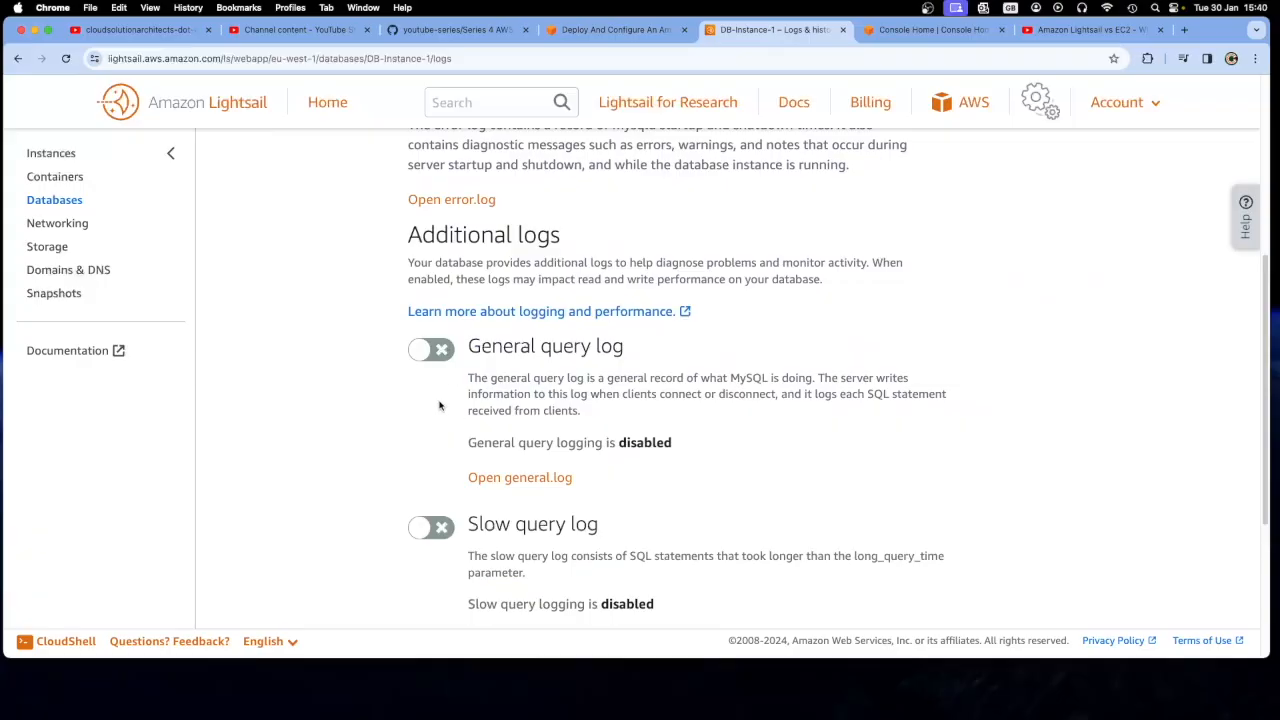
pyautogui.click(443, 349)
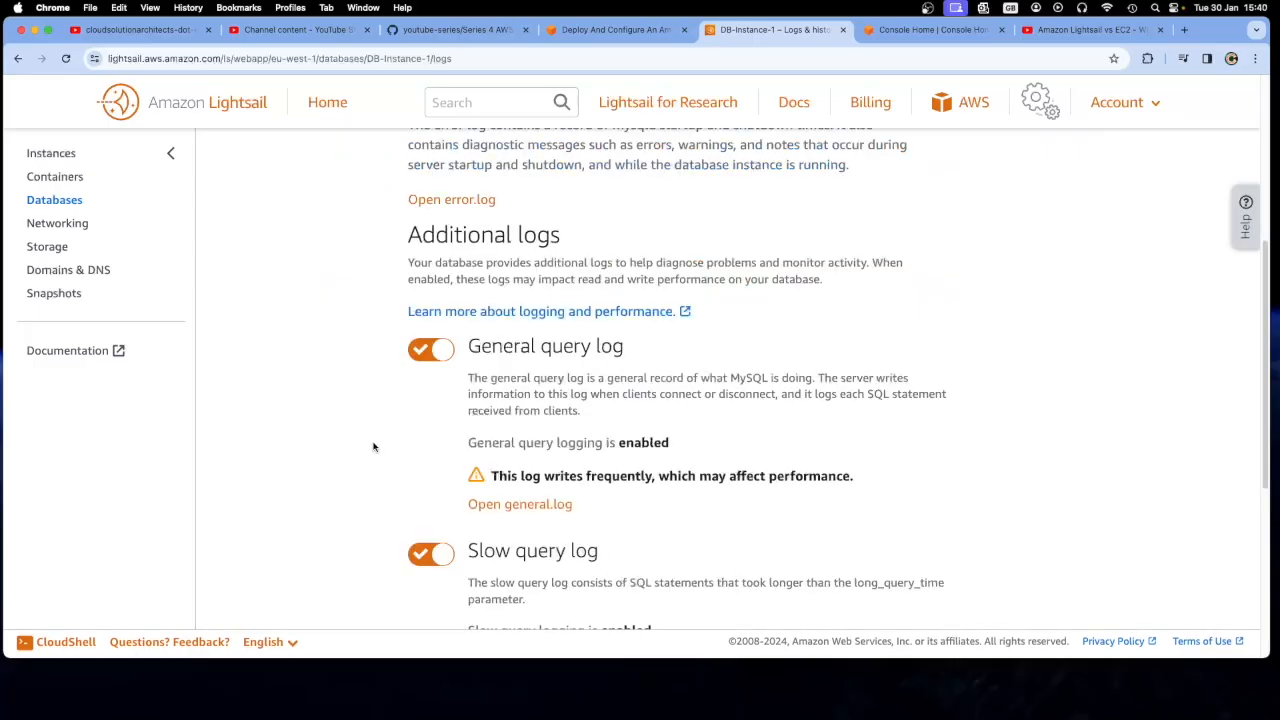
pyautogui.scroll(-5, 371, 432)
pyautogui.scroll(8, 373, 447)
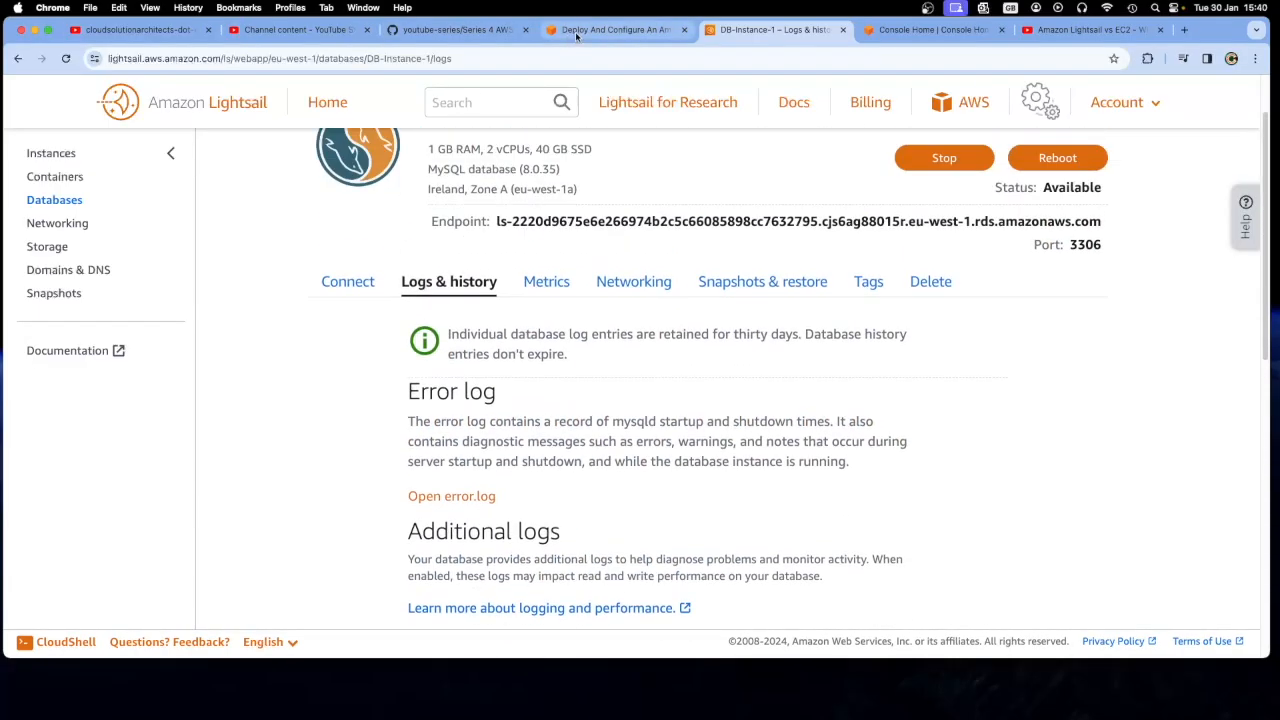
# Read tutorial step 22 on opening the enabled logs for troubleshooting
pyautogui.click(615, 29)
pyautogui.scroll(-1, 509, 433)
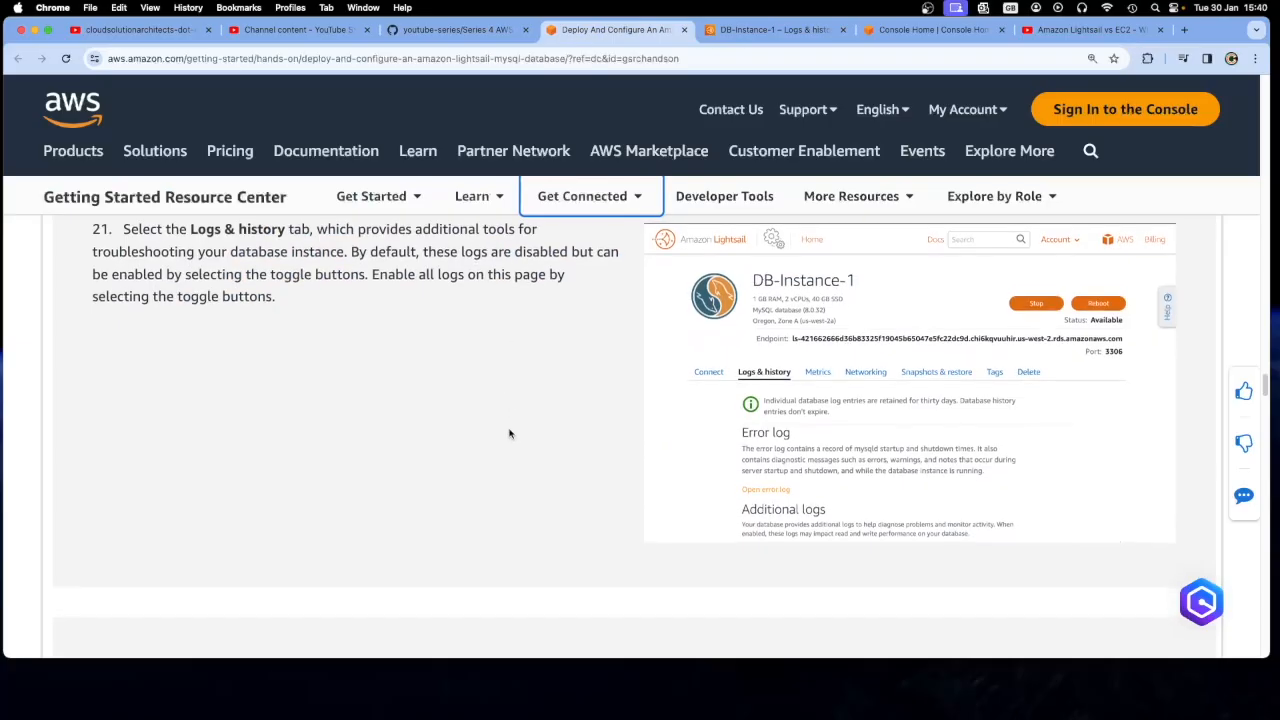
pyautogui.scroll(-3, 509, 433)
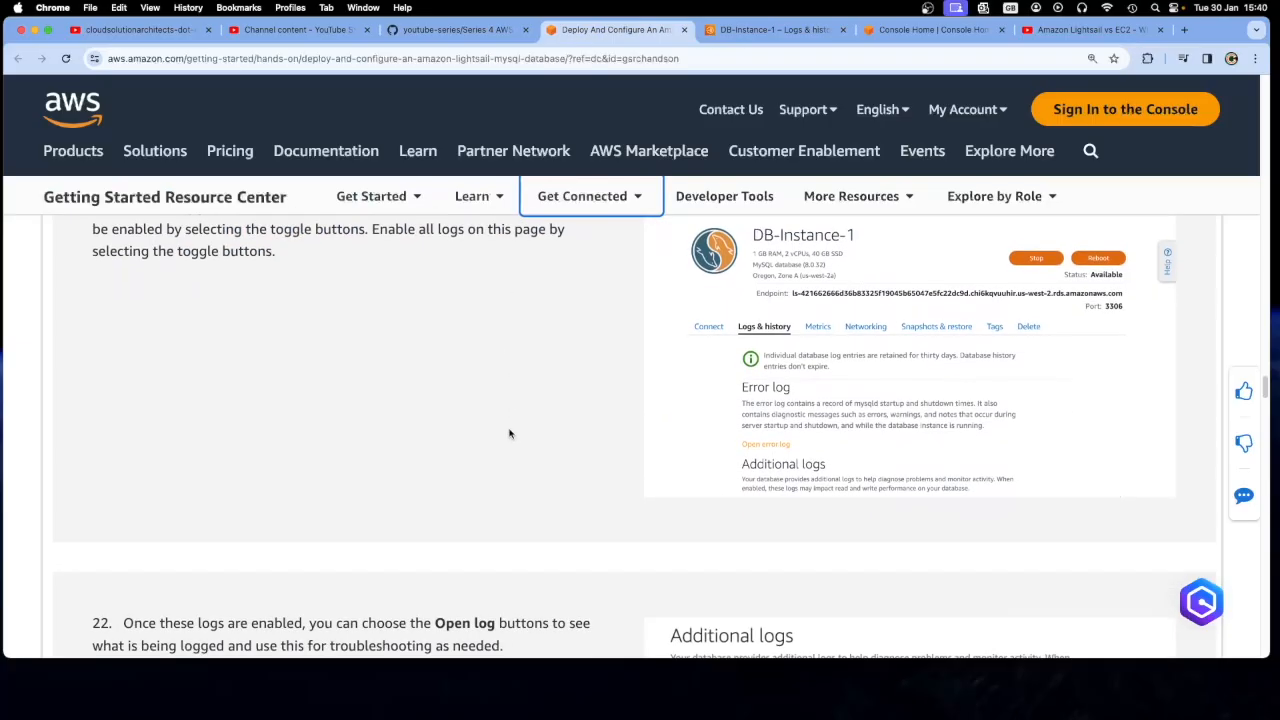
pyautogui.scroll(-8, 509, 433)
pyautogui.scroll(4, 509, 433)
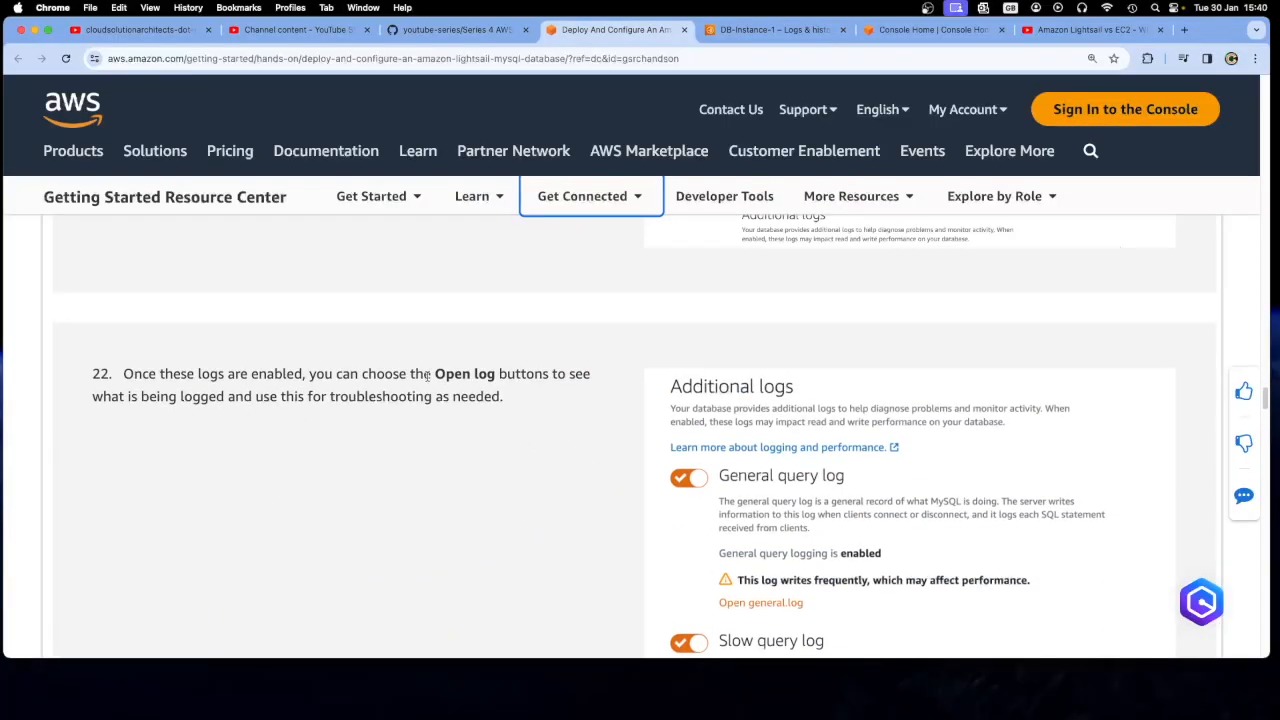
# Read tutorial steps 22 and 23 on the query logs and metrics, and view the CPU utilization graph of DB-Instance-1
pyautogui.scroll(-5, 527, 471)
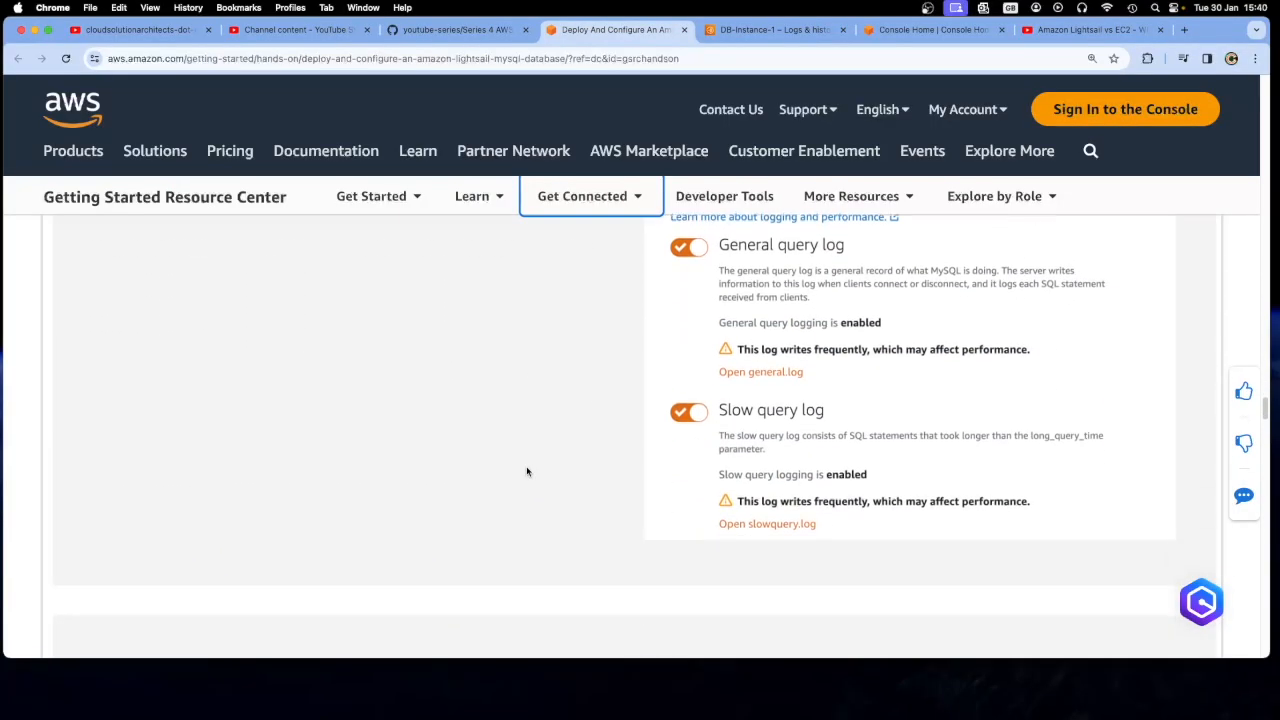
pyautogui.scroll(2, 527, 471)
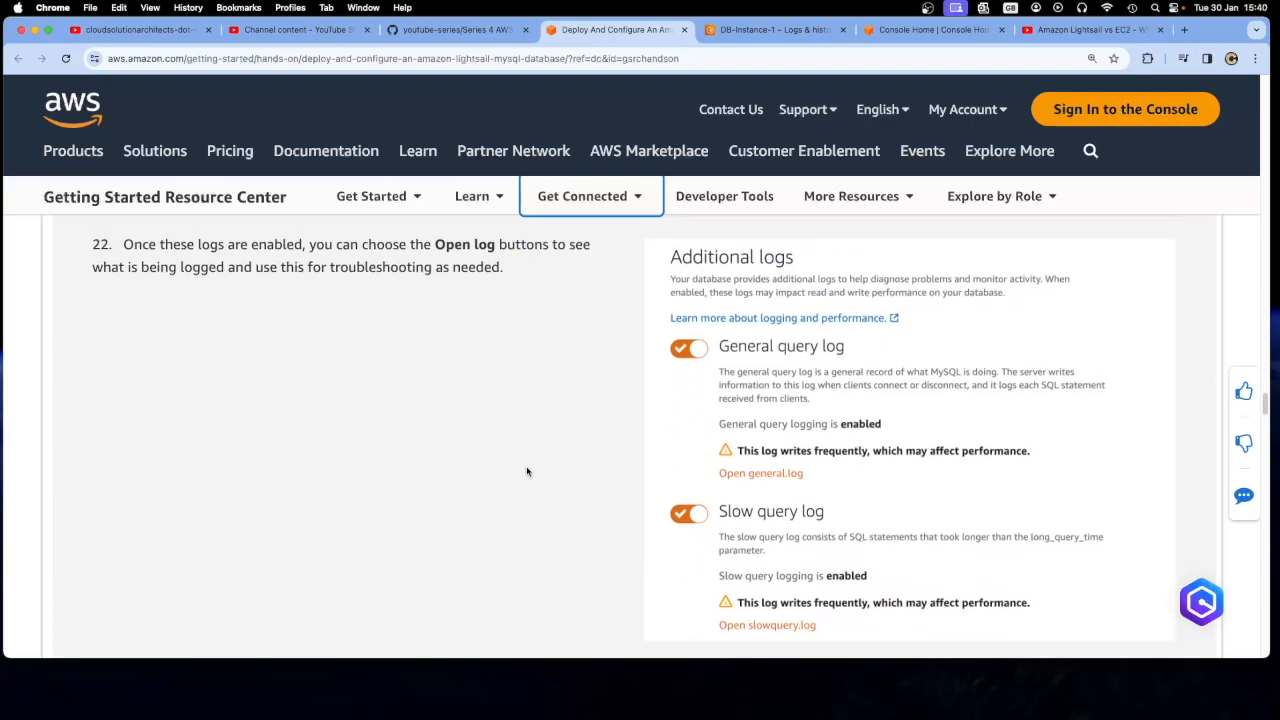
pyautogui.scroll(-1, 527, 471)
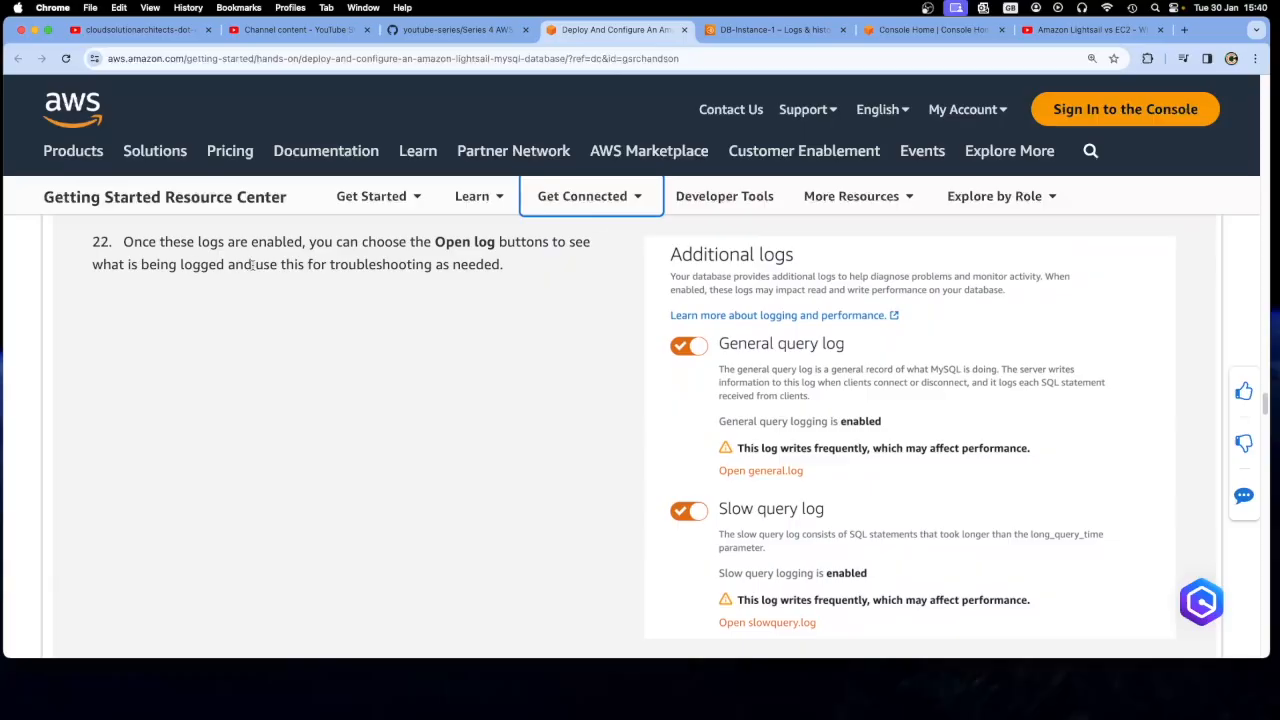
pyautogui.scroll(-8, 506, 440)
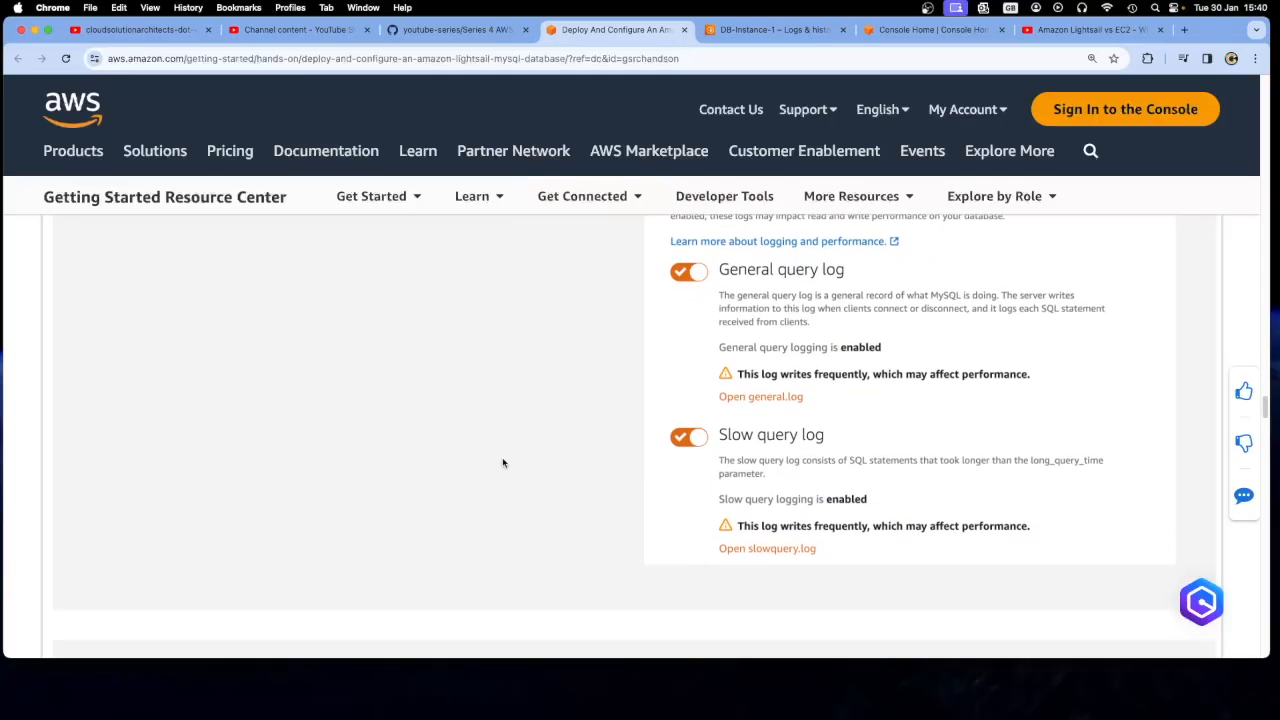
pyautogui.scroll(-4, 488, 471)
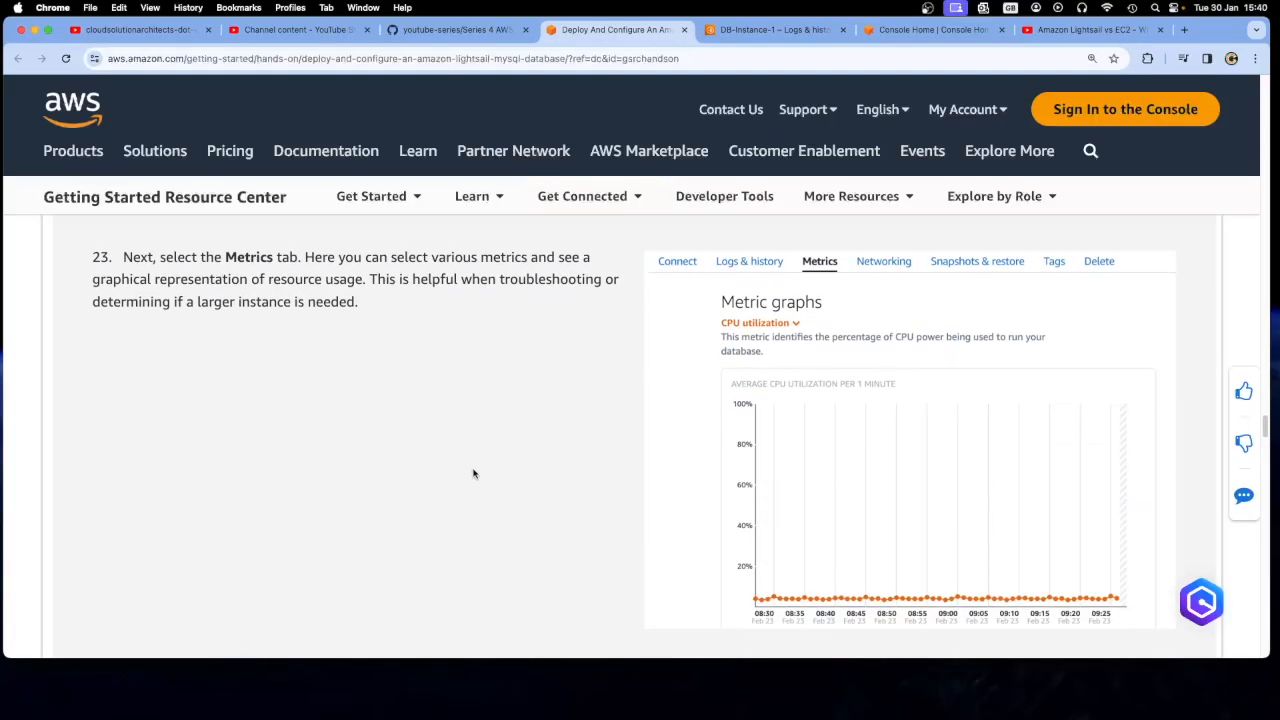
pyautogui.click(770, 29)
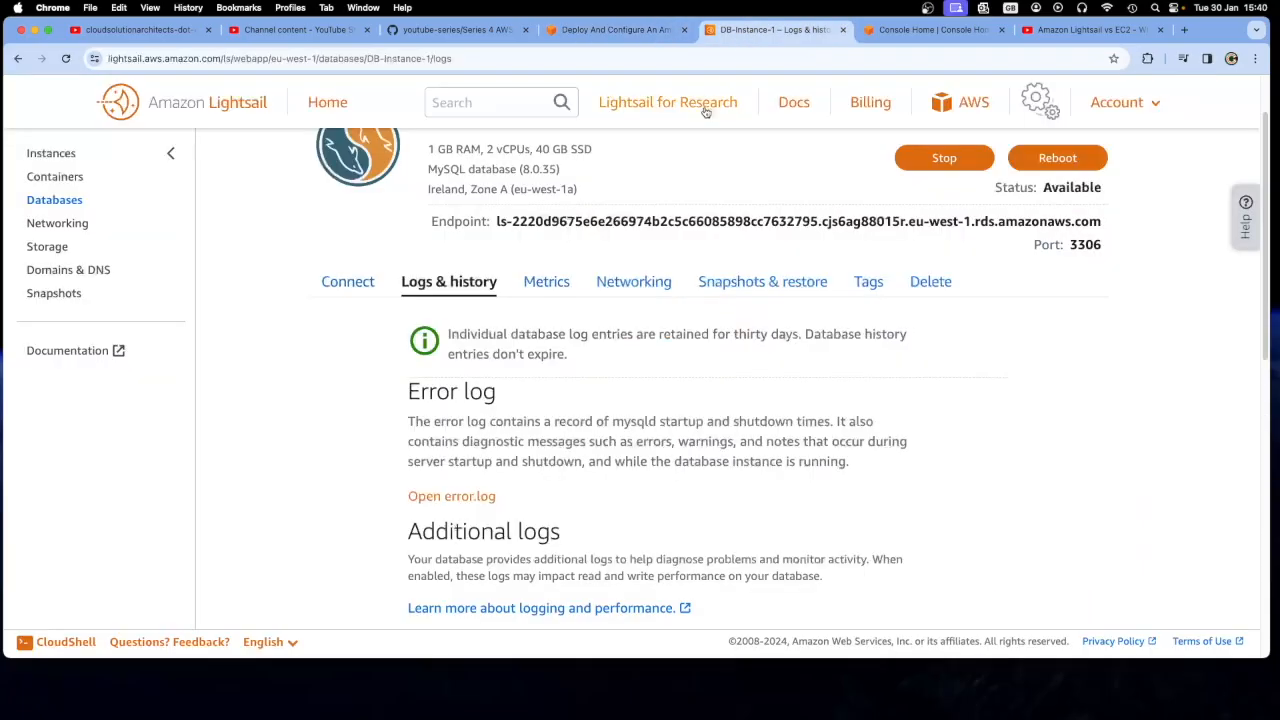
pyautogui.click(546, 283)
pyautogui.scroll(-2, 352, 468)
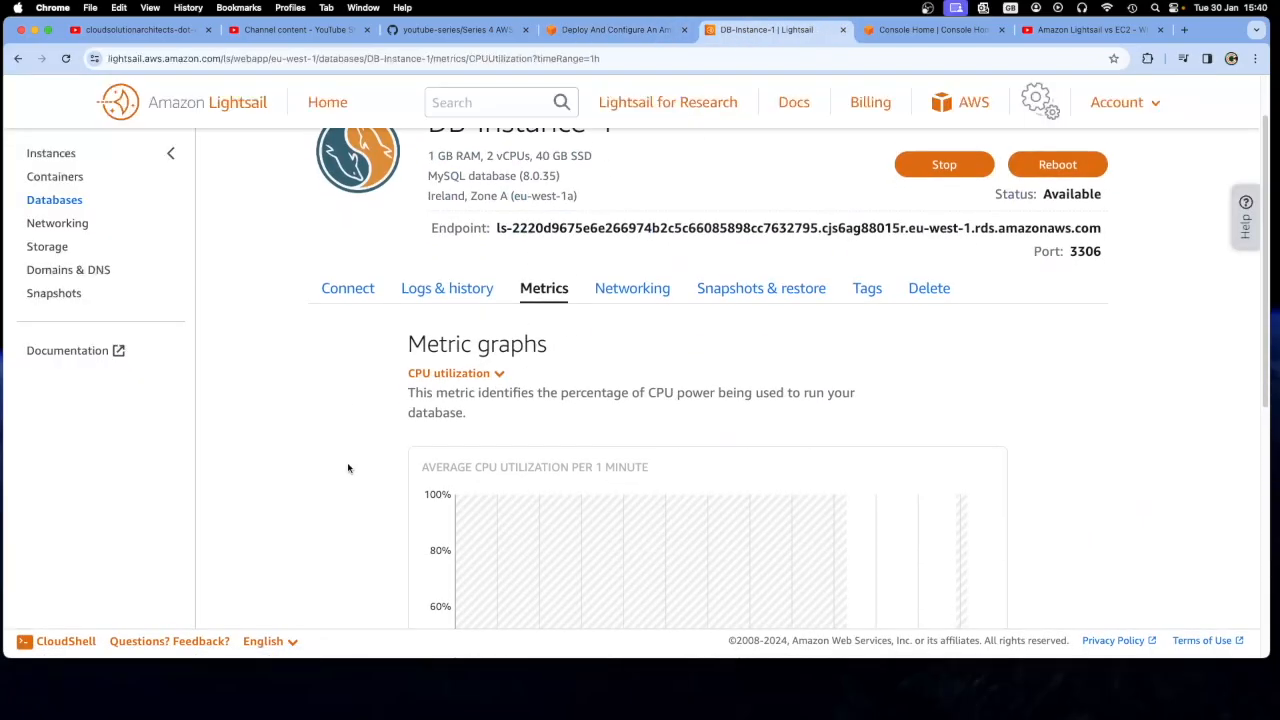
# Read tutorial steps 24 and 25 on public mode for network security and on database snapshots and restore
pyautogui.click(590, 29)
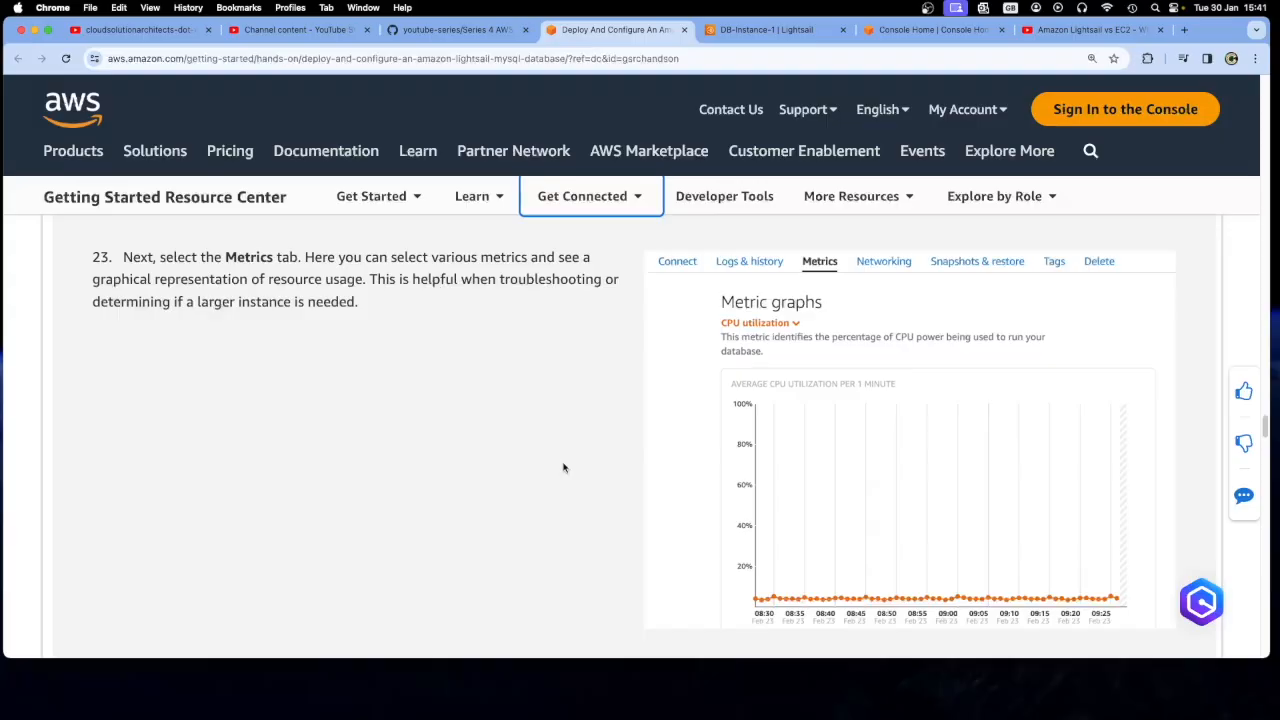
pyautogui.scroll(-1, 561, 462)
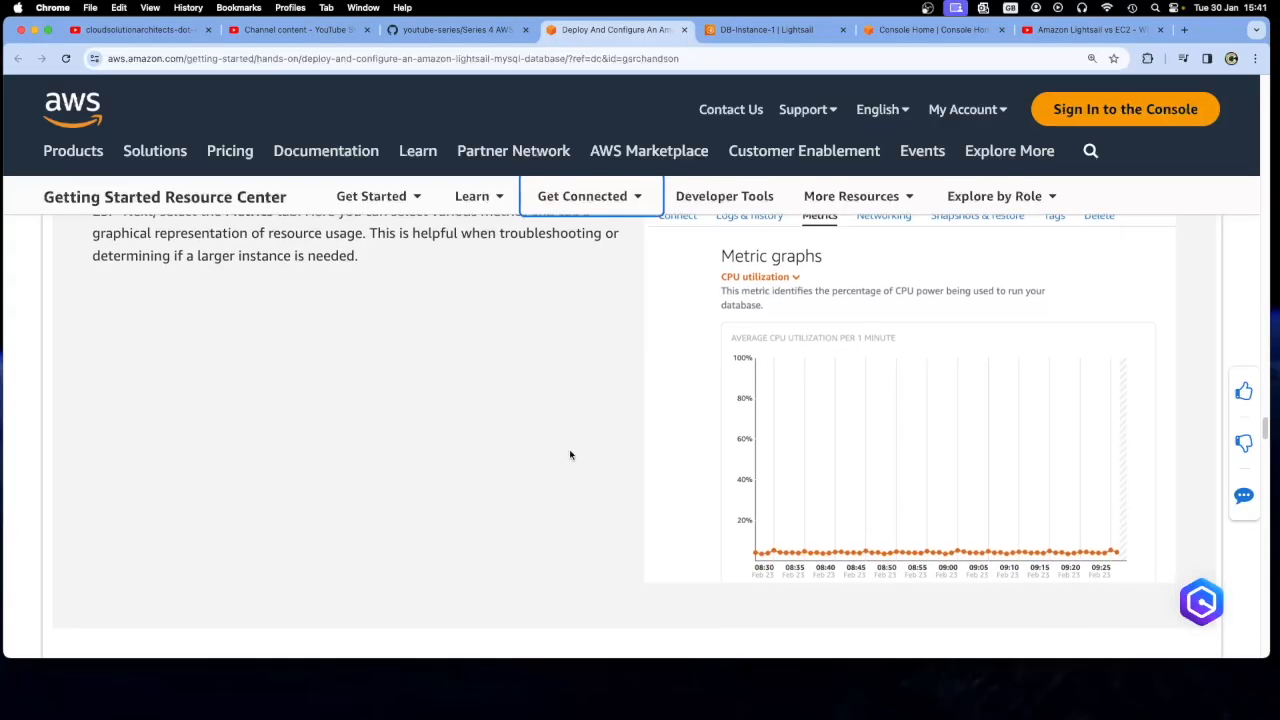
pyautogui.scroll(-5, 570, 456)
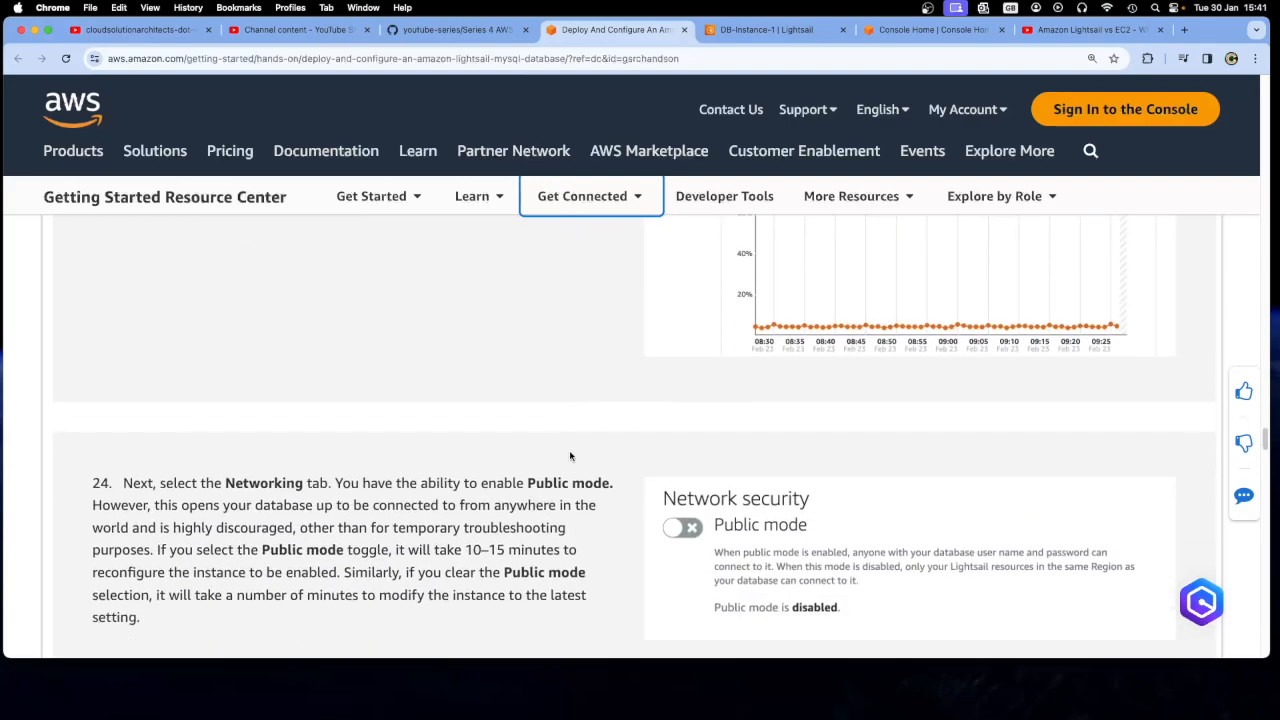
pyautogui.scroll(-1, 570, 456)
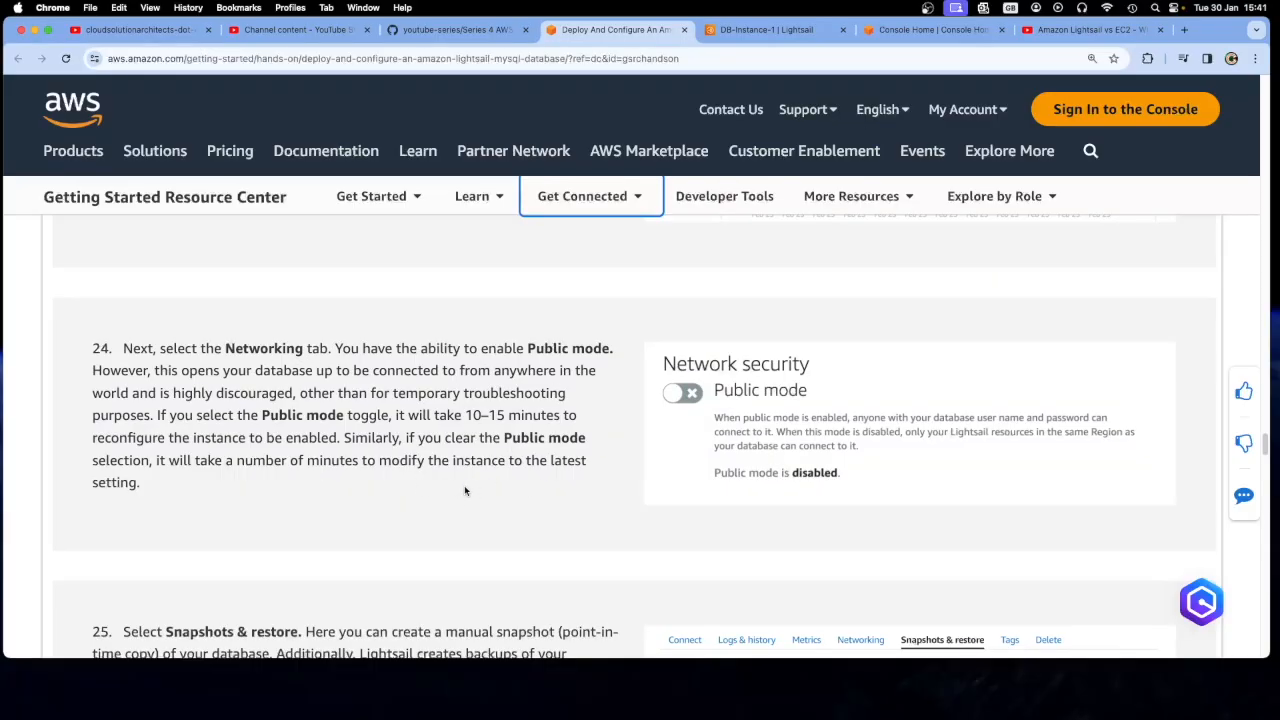
pyautogui.moveTo(318, 370); pyautogui.dragTo(566, 395)
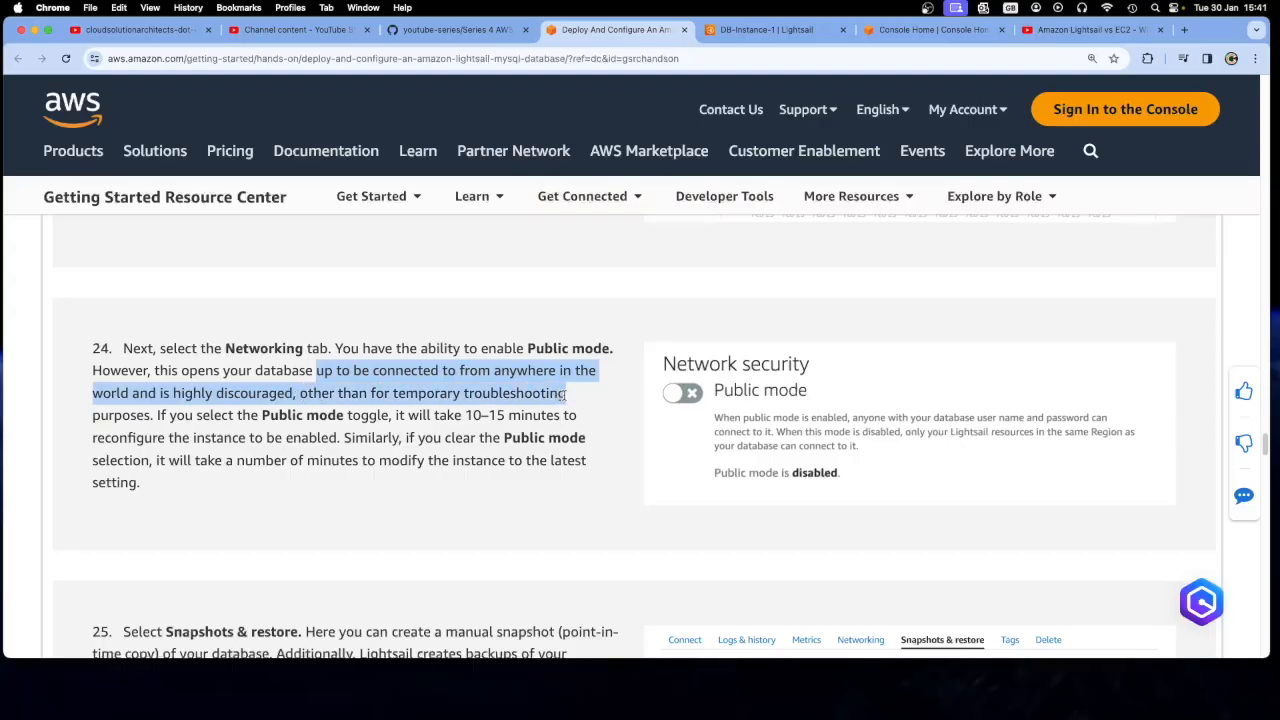
pyautogui.click(248, 405)
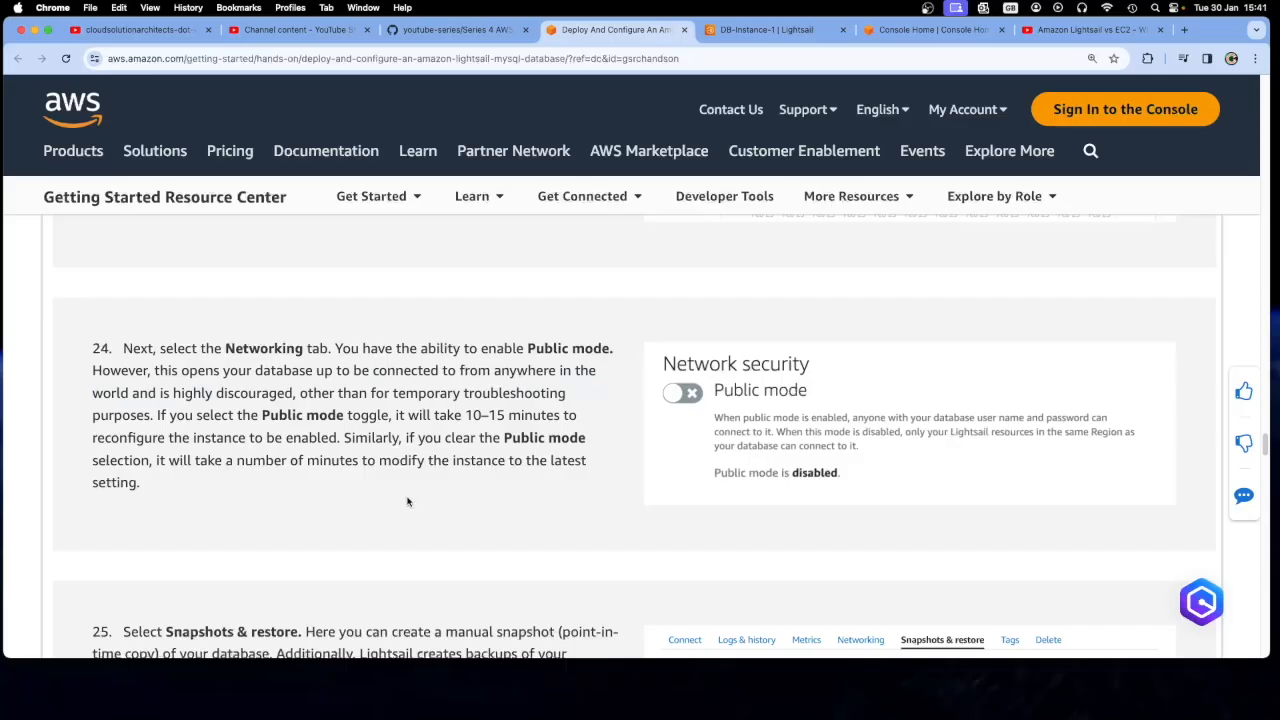
pyautogui.scroll(-2, 407, 501)
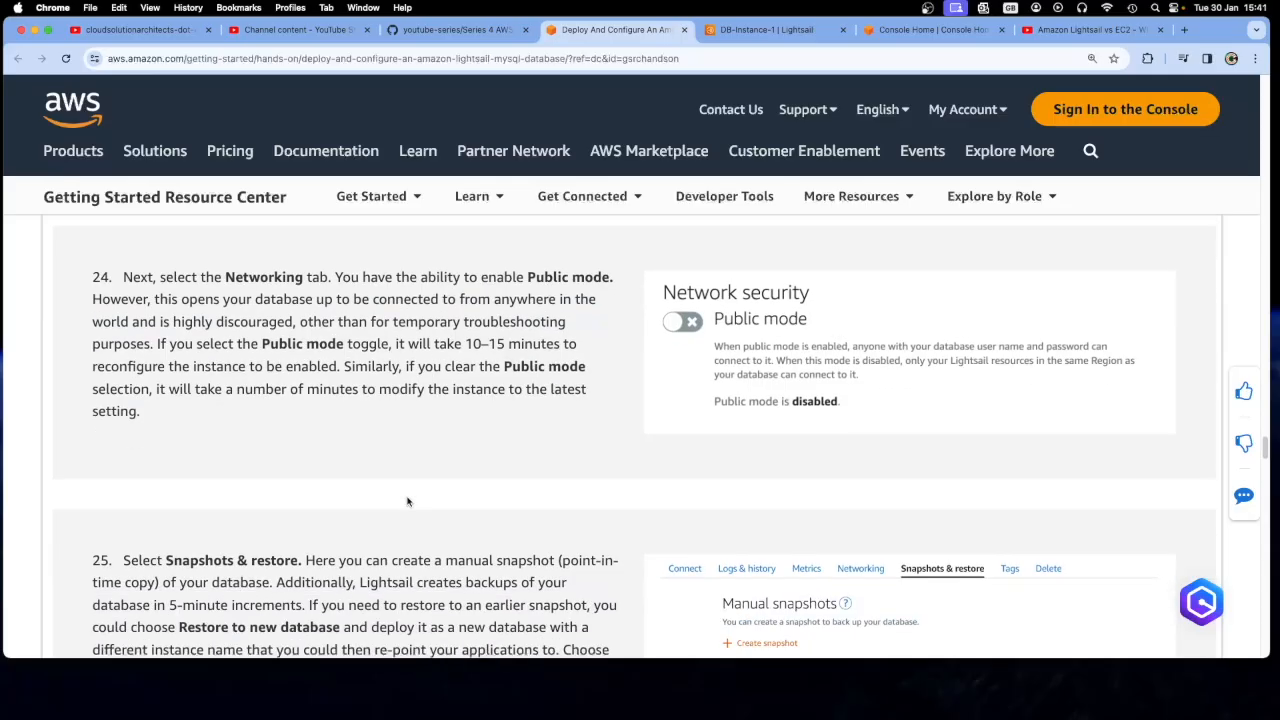
pyautogui.scroll(-5, 407, 501)
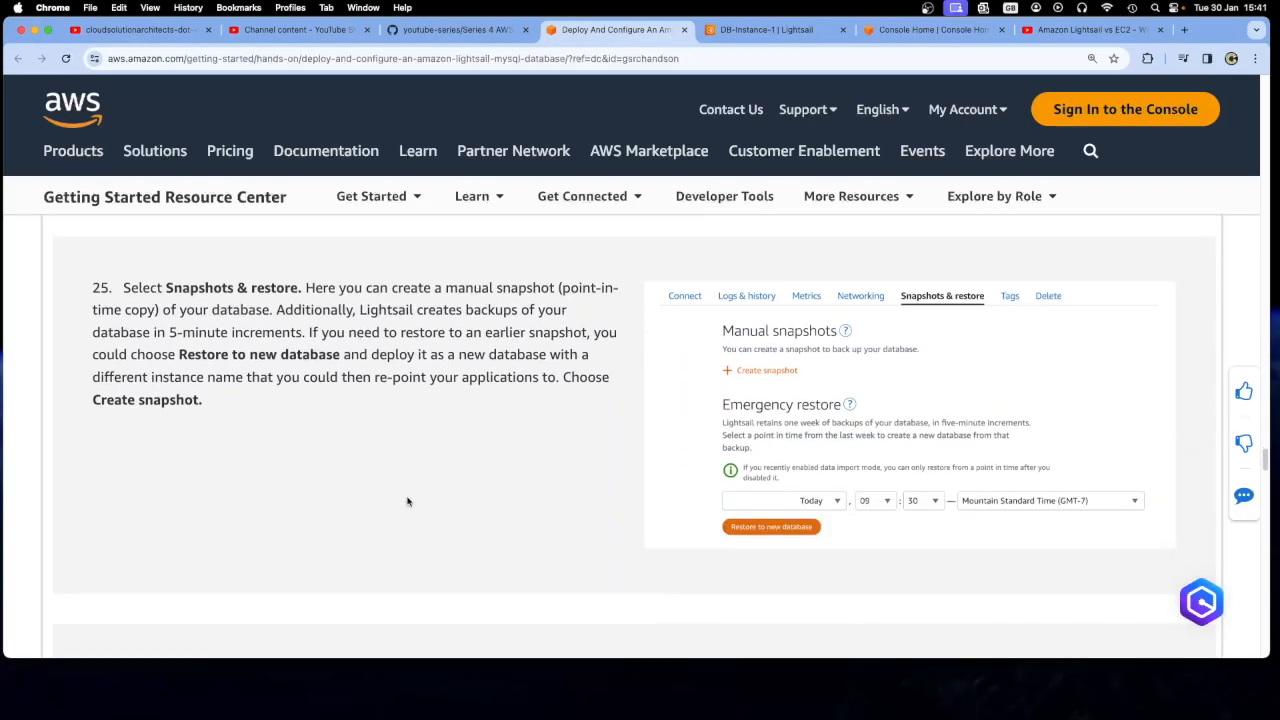
# Open the snapshots and restore page of DB-Instance-1 and read tutorial steps 25 and 26 on creating a manual snapshot
pyautogui.click(765, 29)
pyautogui.click(782, 287)
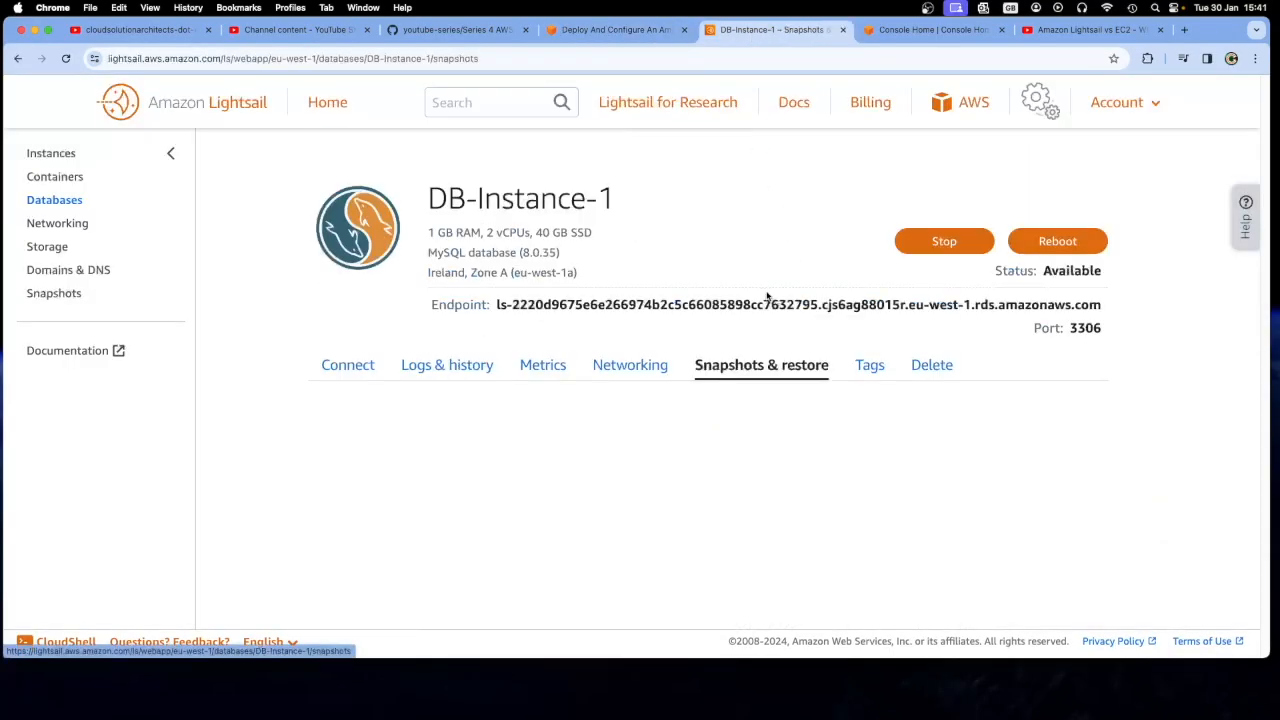
pyautogui.click(590, 35)
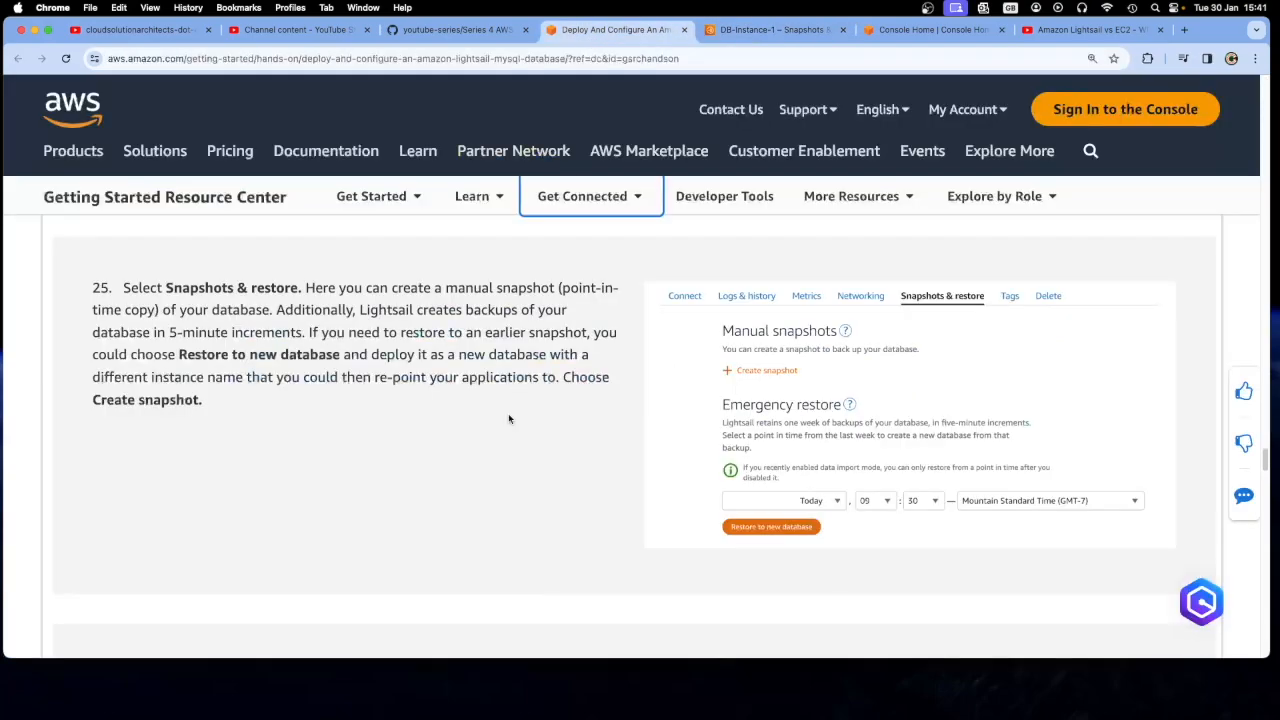
pyautogui.moveTo(179, 355); pyautogui.dragTo(336, 355)
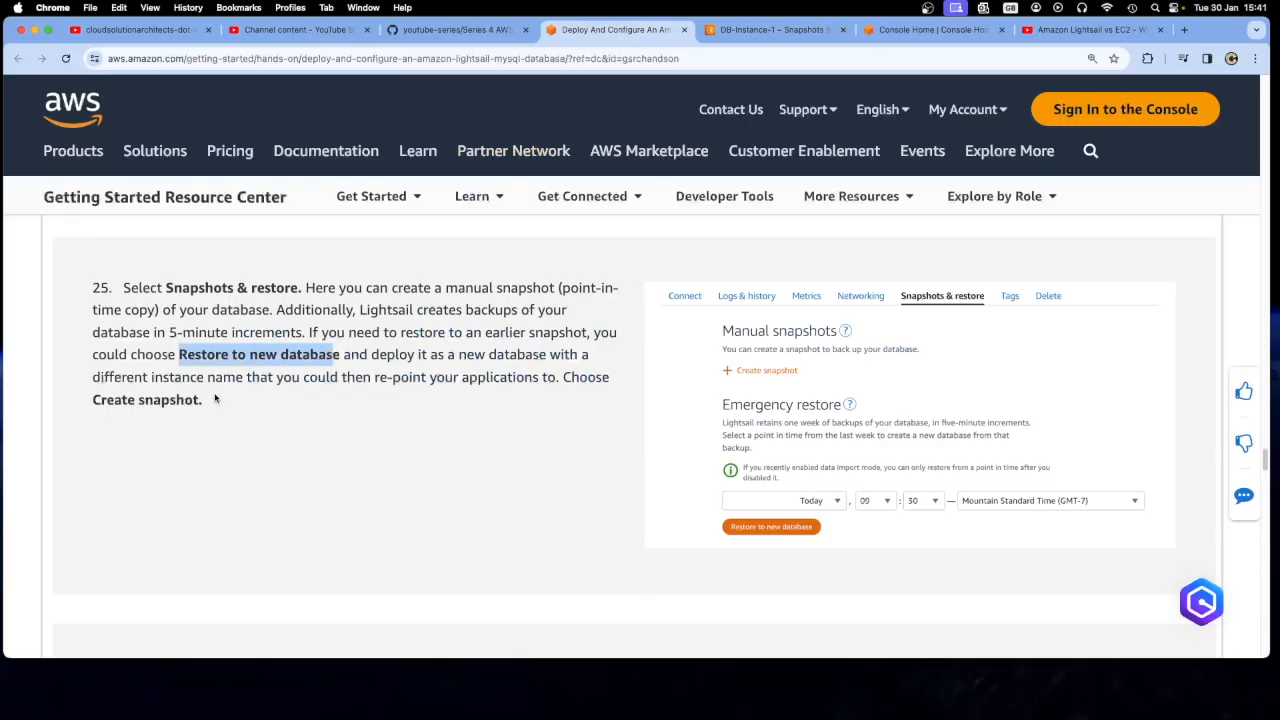
pyautogui.moveTo(213, 398); pyautogui.dragTo(107, 400)
pyautogui.click(269, 431)
pyautogui.scroll(-2, 330, 450)
pyautogui.scroll(-1, 355, 460)
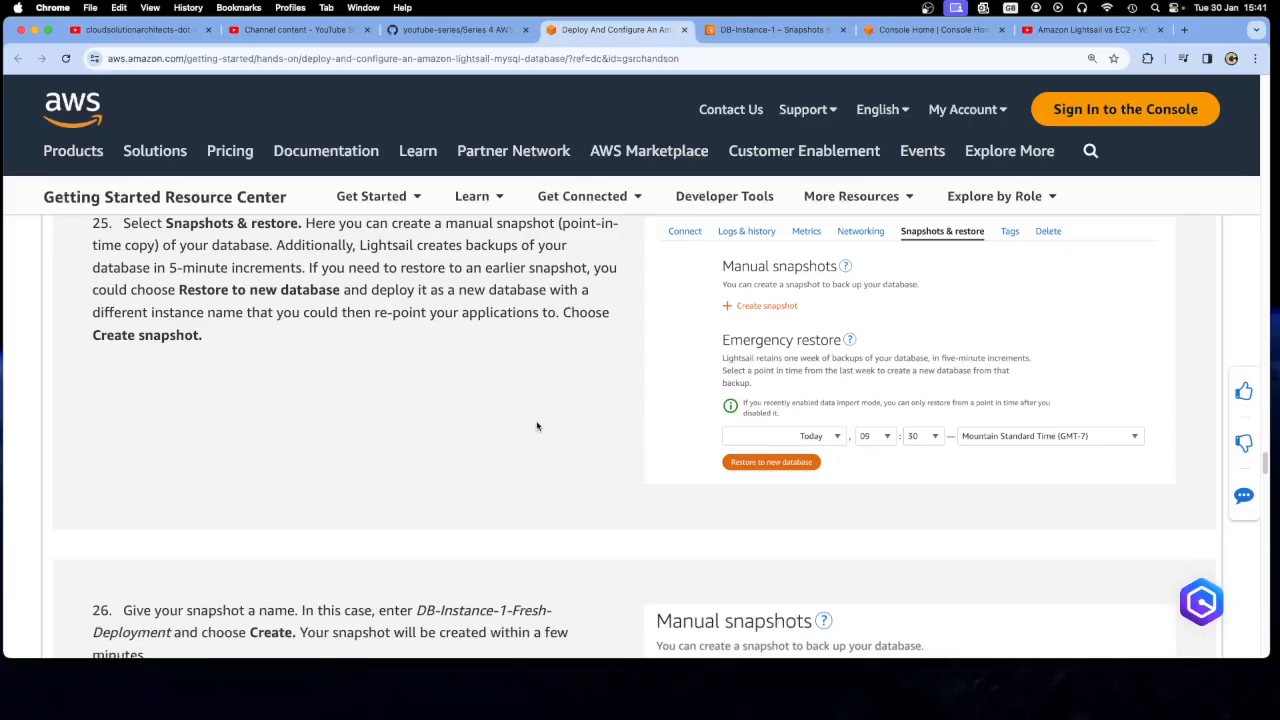
pyautogui.scroll(-5, 536, 426)
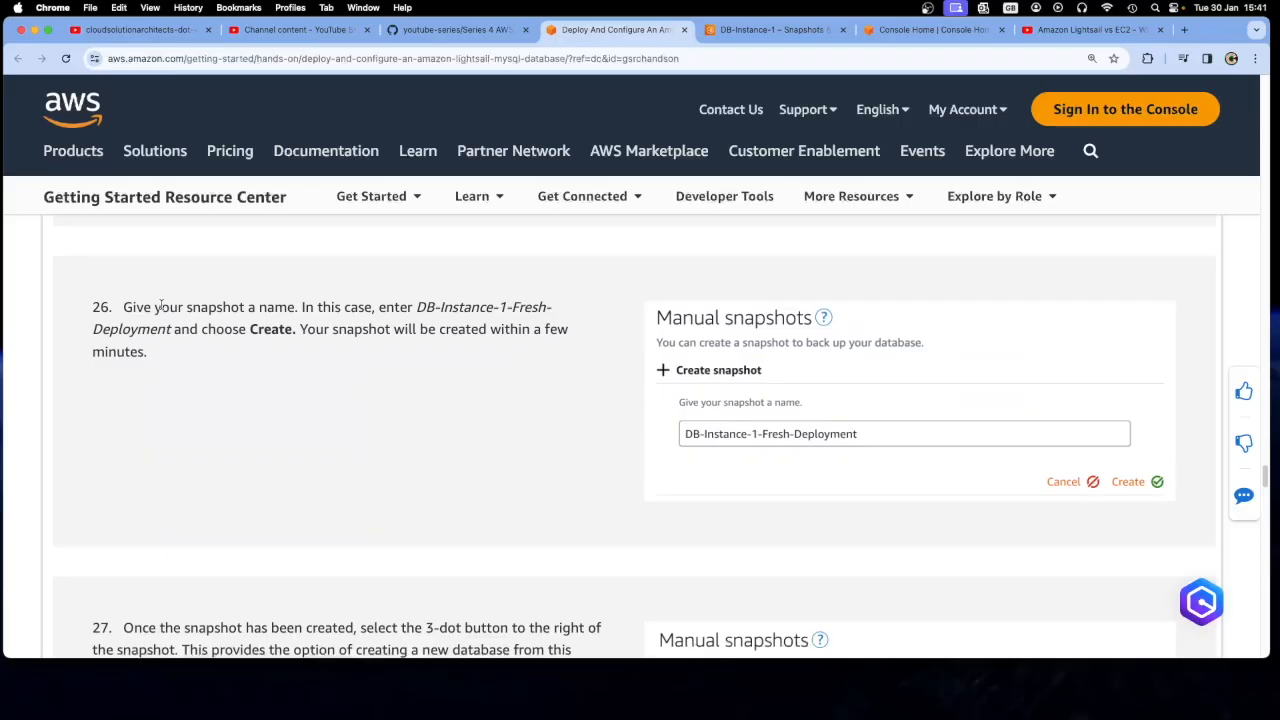
# Copy the snapshot name DB-Instance-1-Fresh-Deployment from tutorial step 26
pyautogui.scroll(1, 196, 345)
pyautogui.moveTo(172, 343); pyautogui.dragTo(416, 322)
pyautogui.rightClick(437, 321)
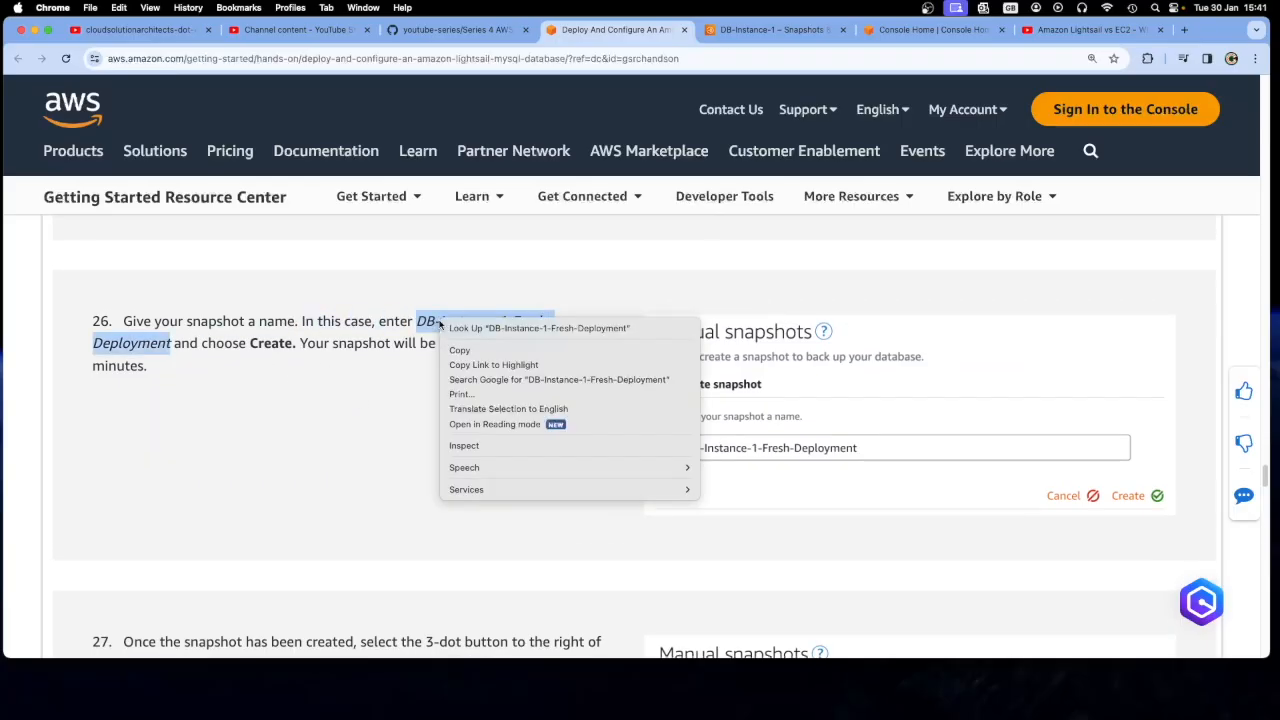
pyautogui.click(460, 352)
# Create a manual snapshot of DB-Instance-1 named DB-Instance-1-Fresh-Deployment in Lightsail
pyautogui.hotkey('ctrl', 'Tab')
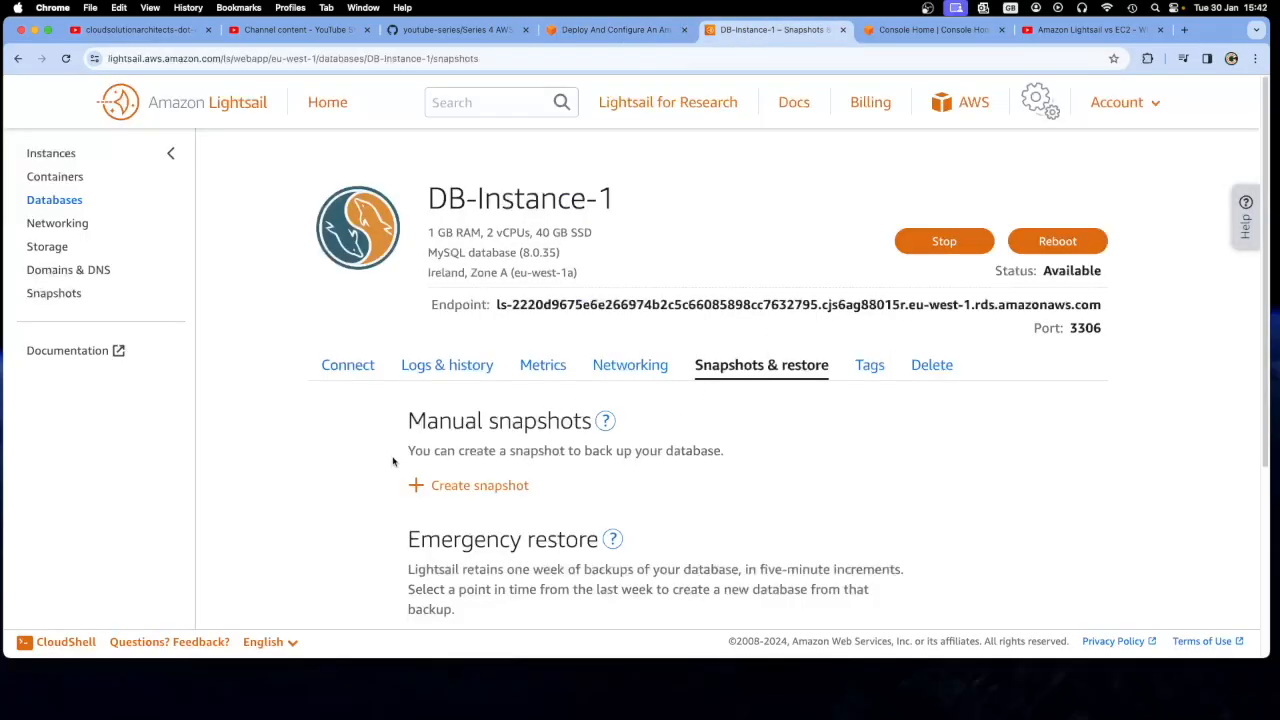
pyautogui.click(422, 487)
pyautogui.scroll(-2, 360, 457)
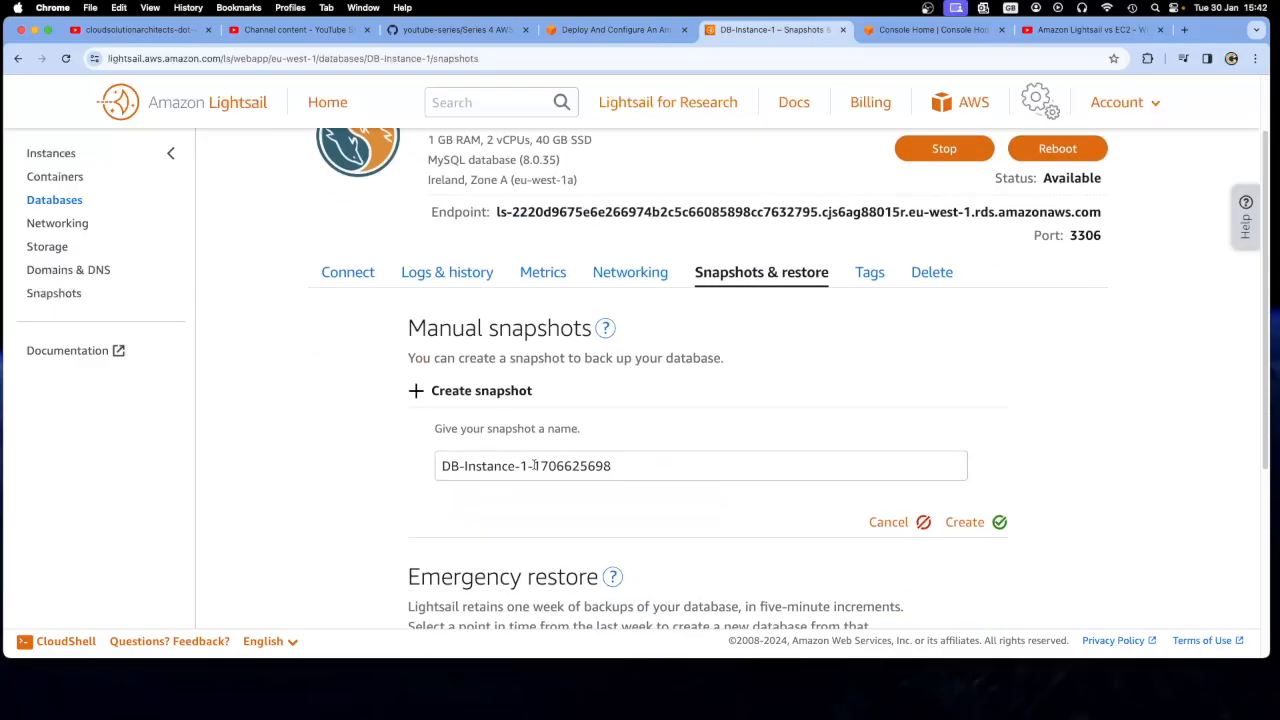
pyautogui.moveTo(441, 466); pyautogui.dragTo(611, 469)
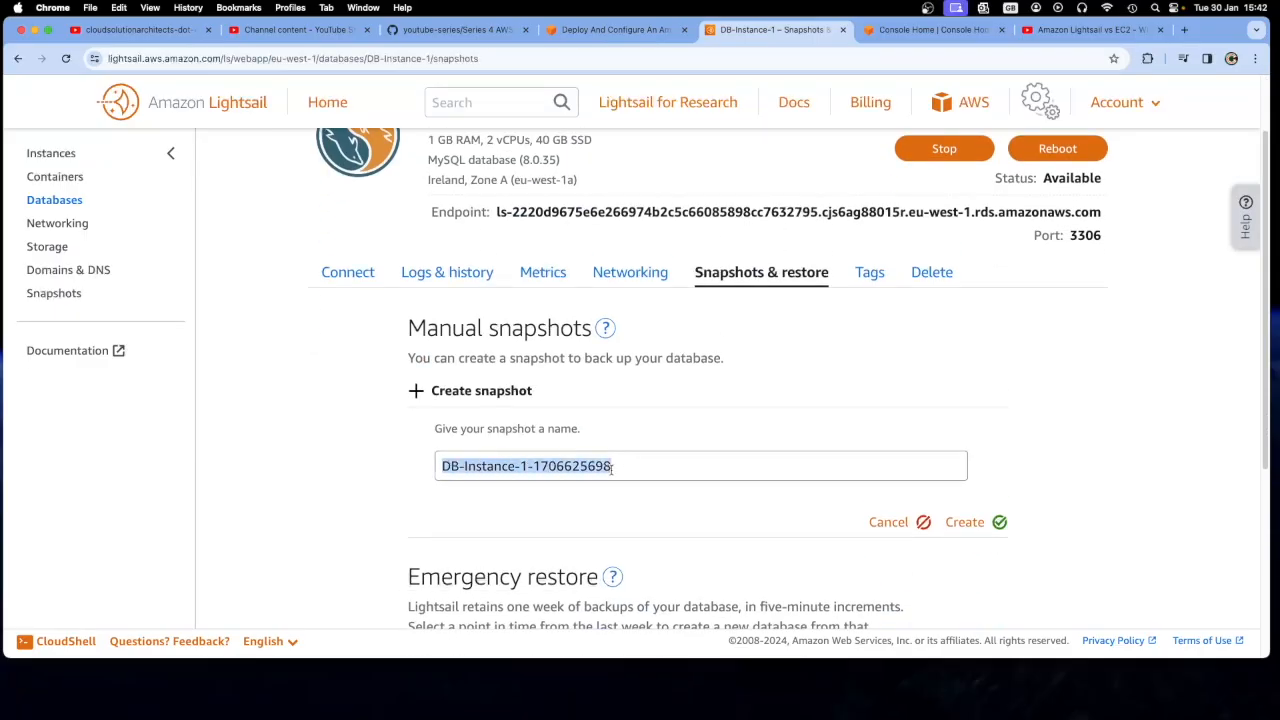
pyautogui.press('super+v')
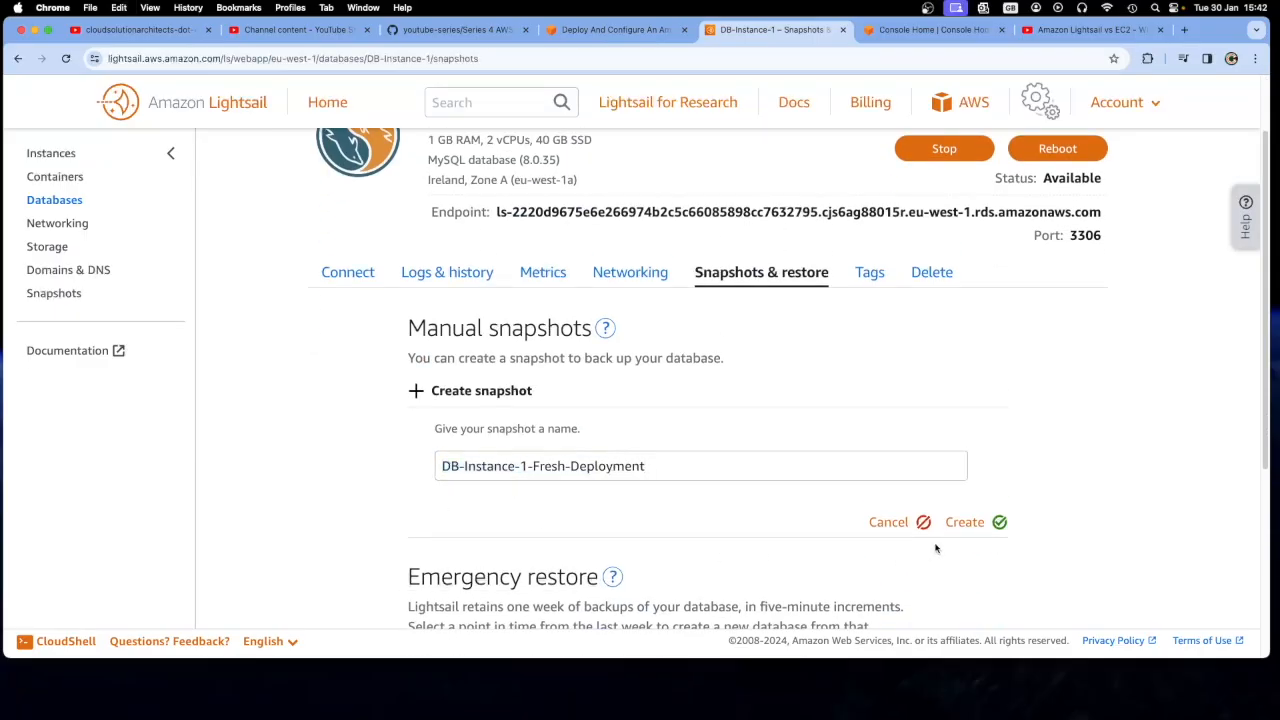
pyautogui.click(965, 521)
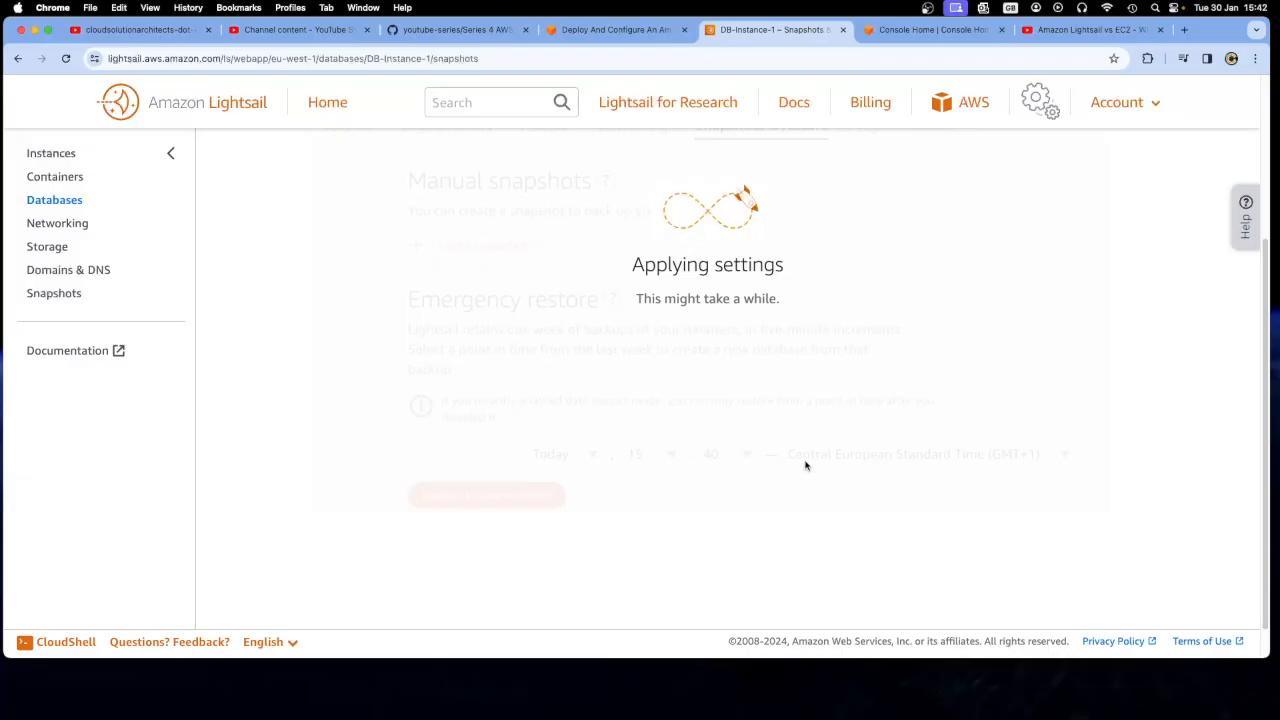
# Read tutorial steps 26 and 27 on the snapshot creation time and creating a new database from the snapshot
pyautogui.click(588, 32)
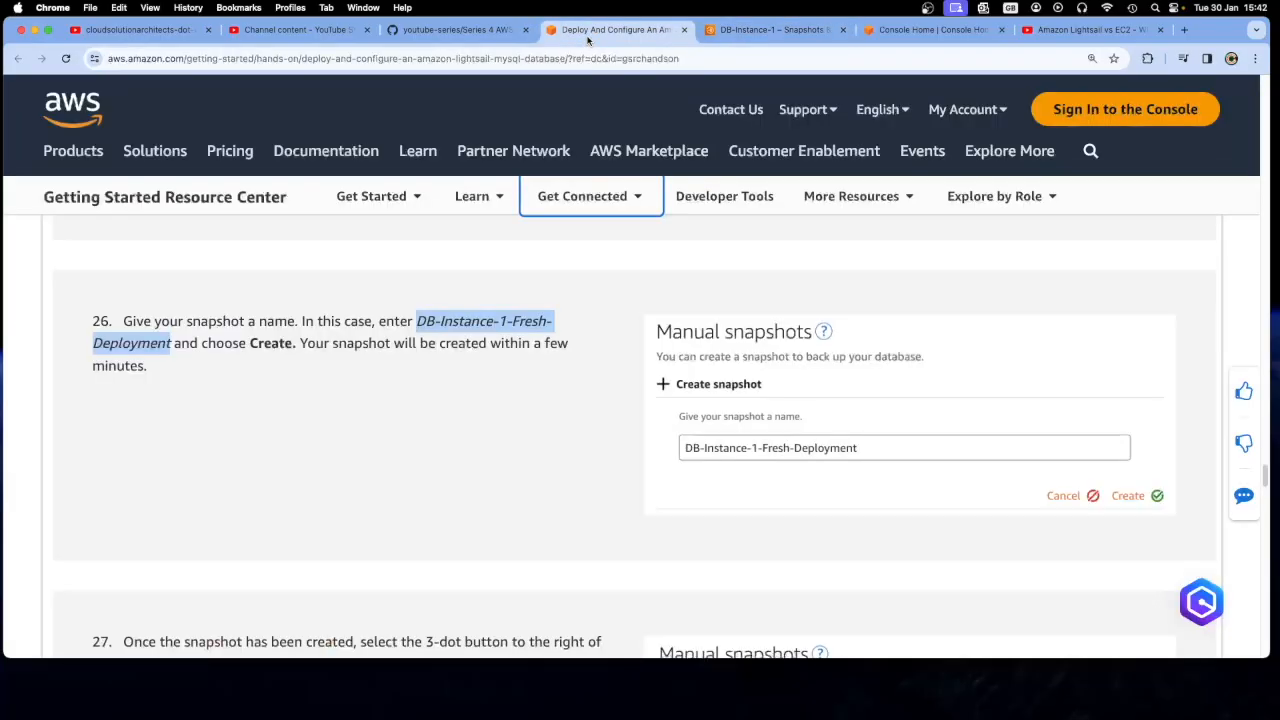
pyautogui.click(537, 411)
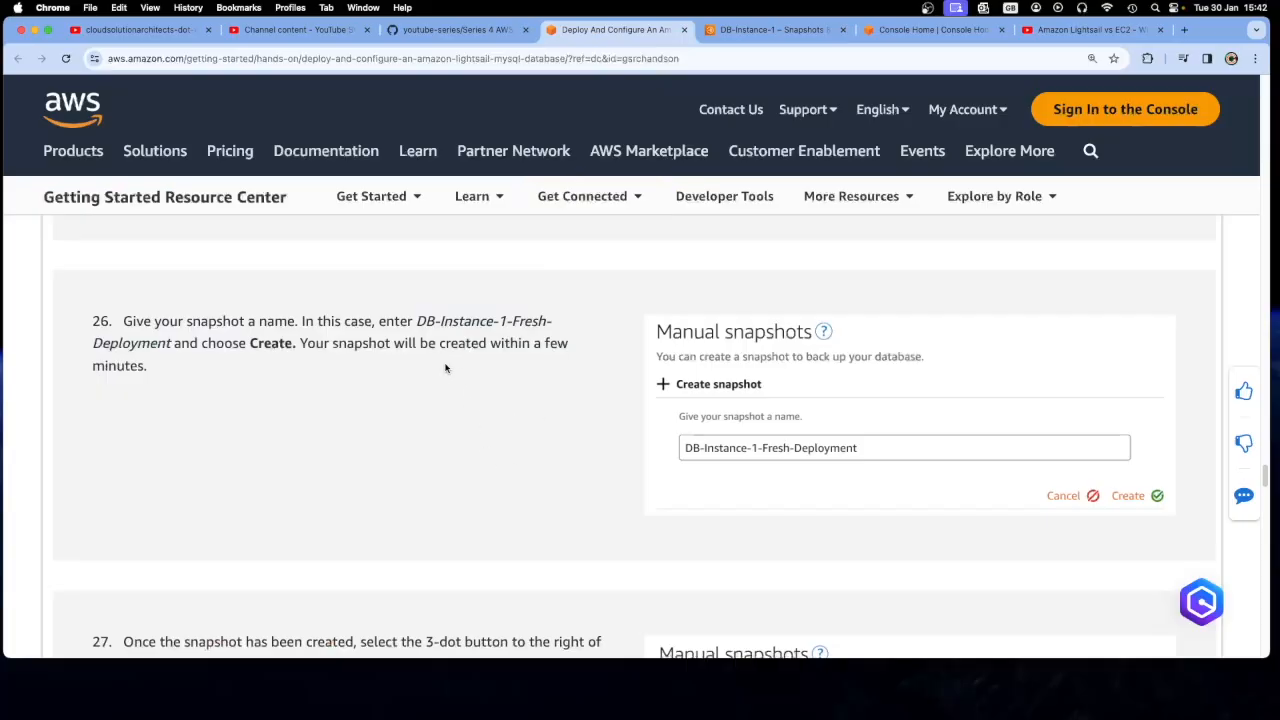
pyautogui.moveTo(358, 372); pyautogui.dragTo(322, 343)
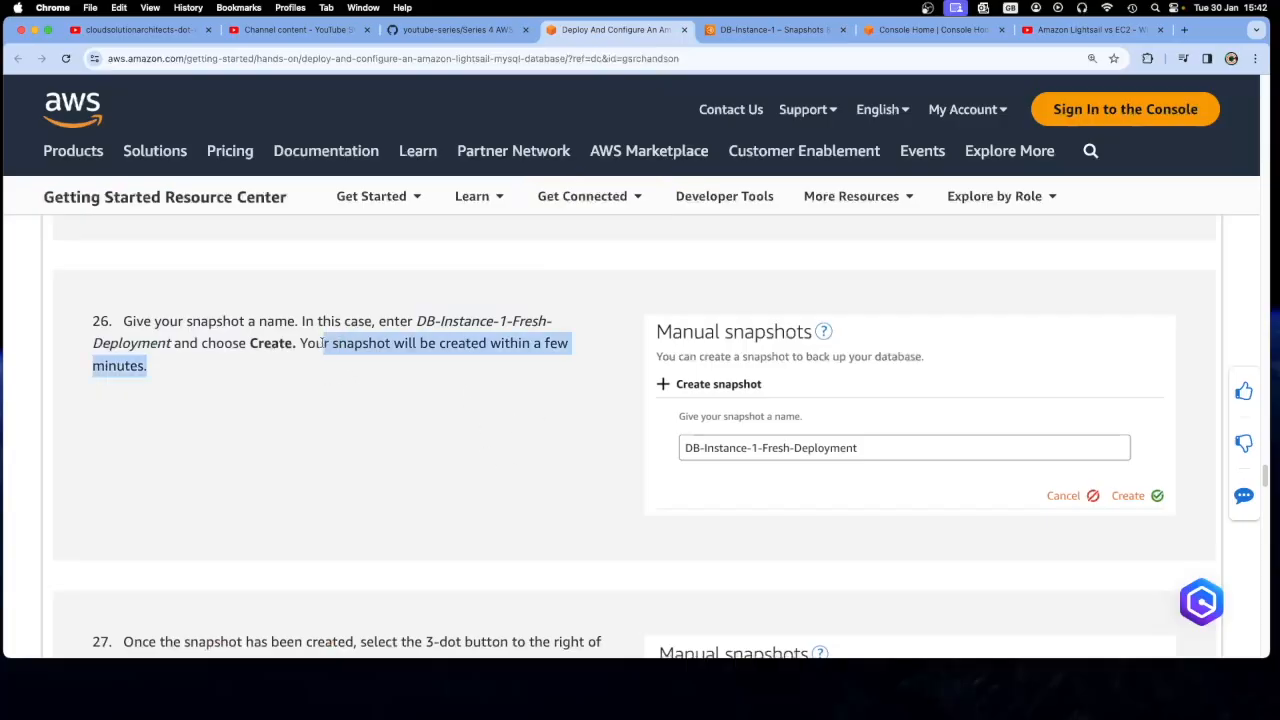
pyautogui.click(349, 403)
pyautogui.scroll(-5, 379, 452)
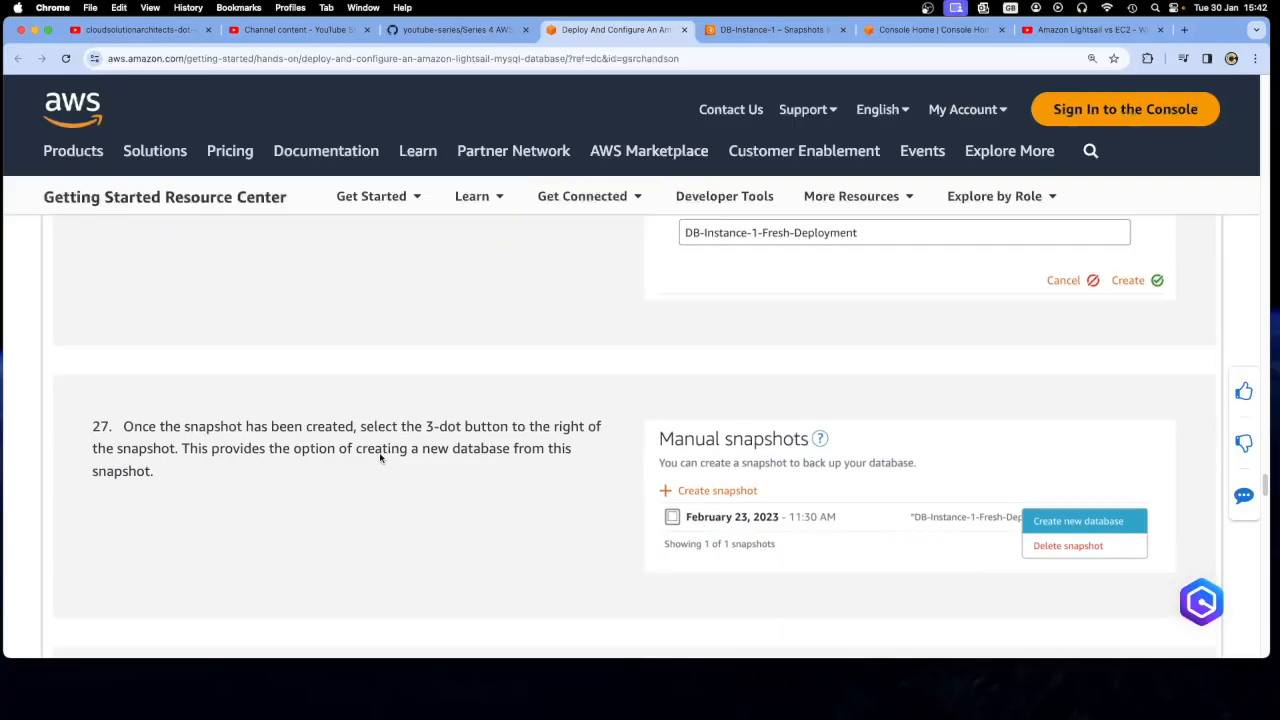
pyautogui.scroll(-1, 380, 457)
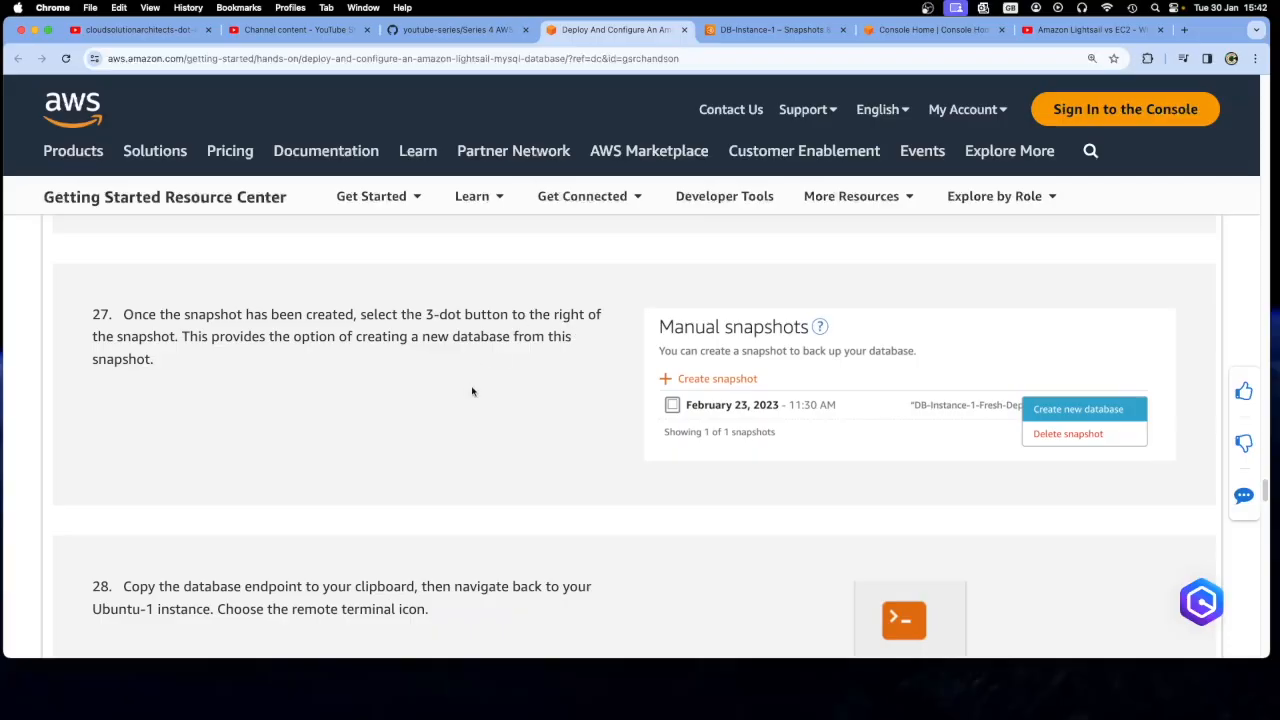
pyautogui.moveTo(299, 337); pyautogui.dragTo(464, 354)
pyautogui.click(469, 357)
# Read tutorial step 28 on connecting from Ubuntu-1 and check the manual snapshots list of DB-Instance-1
pyautogui.scroll(-5, 491, 426)
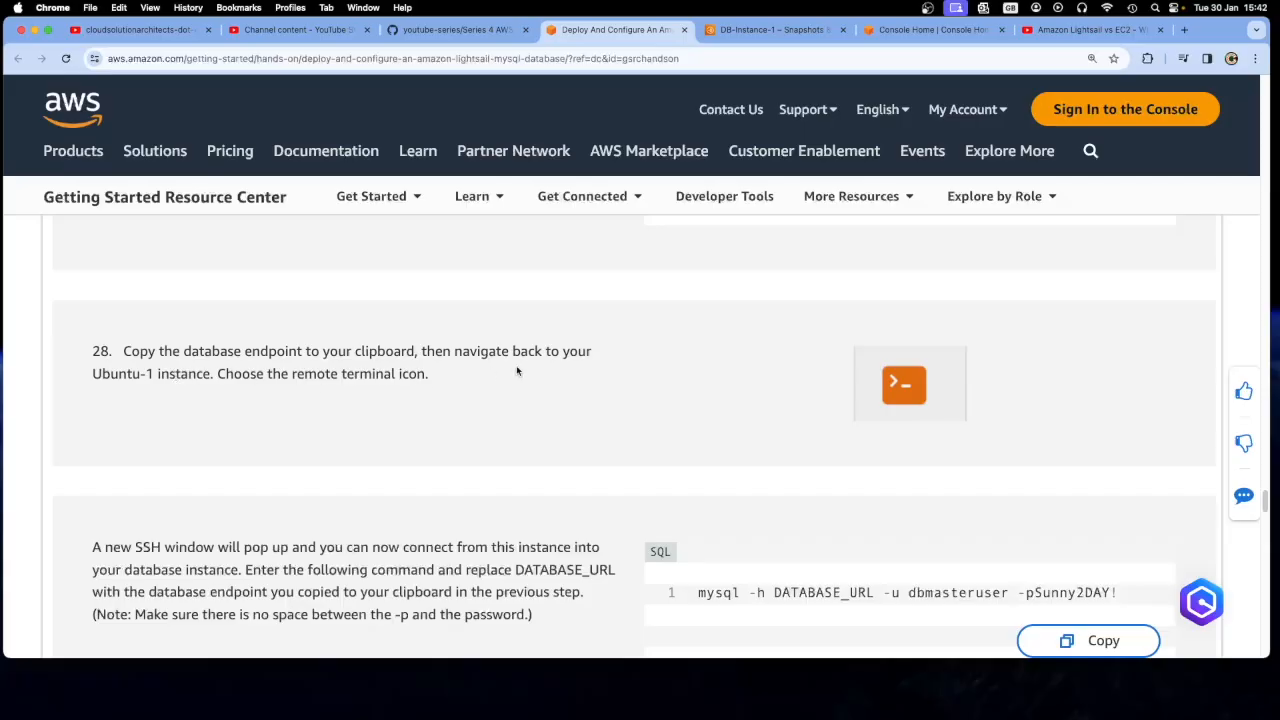
pyautogui.scroll(1, 567, 382)
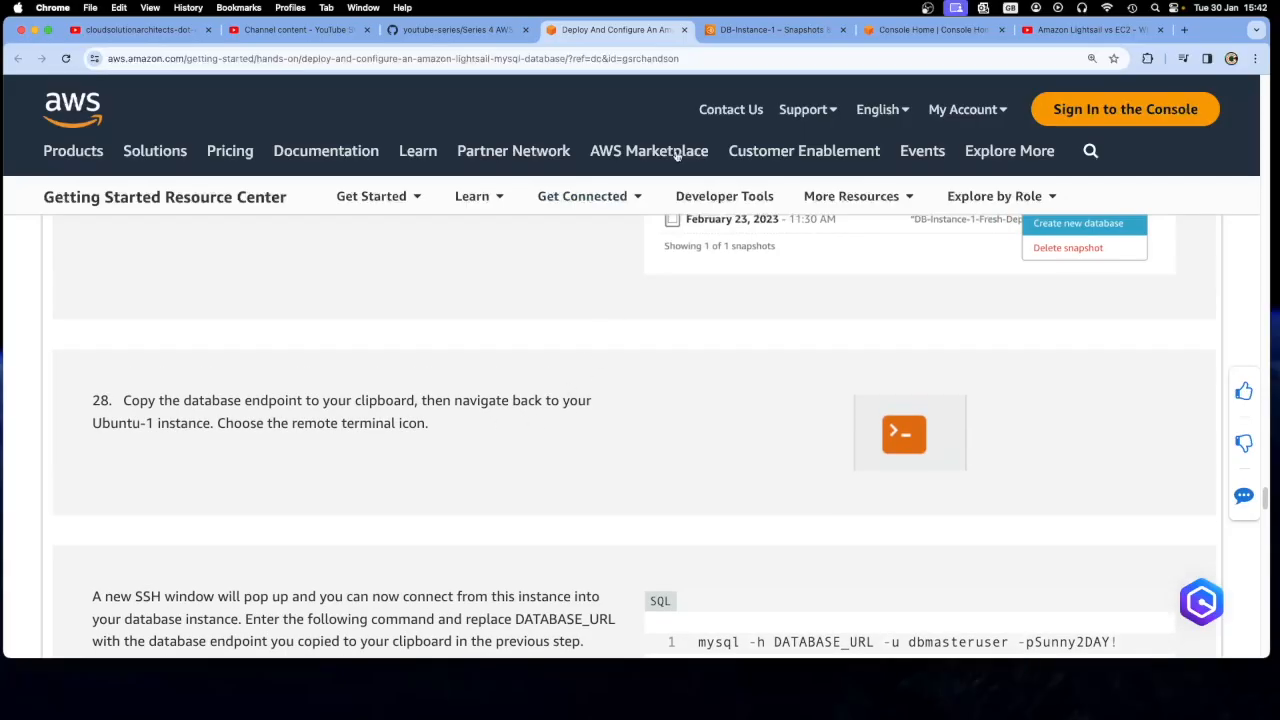
pyautogui.click(765, 30)
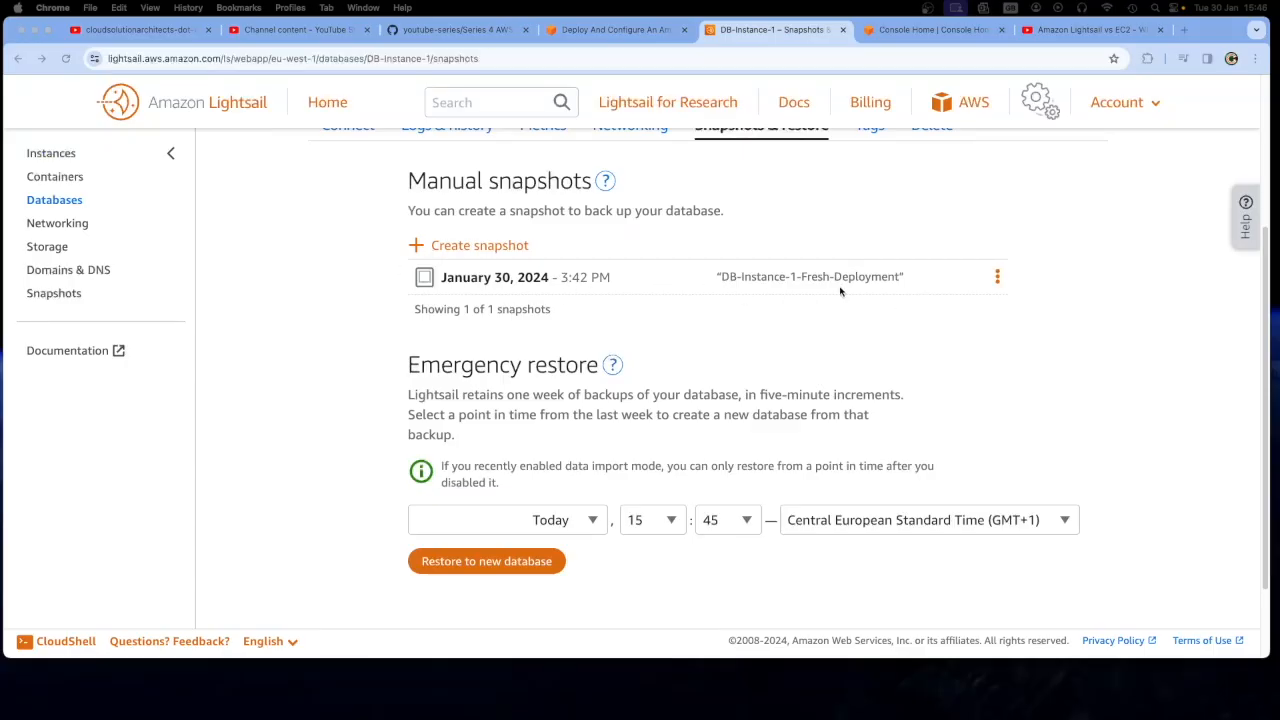
pyautogui.click(615, 30)
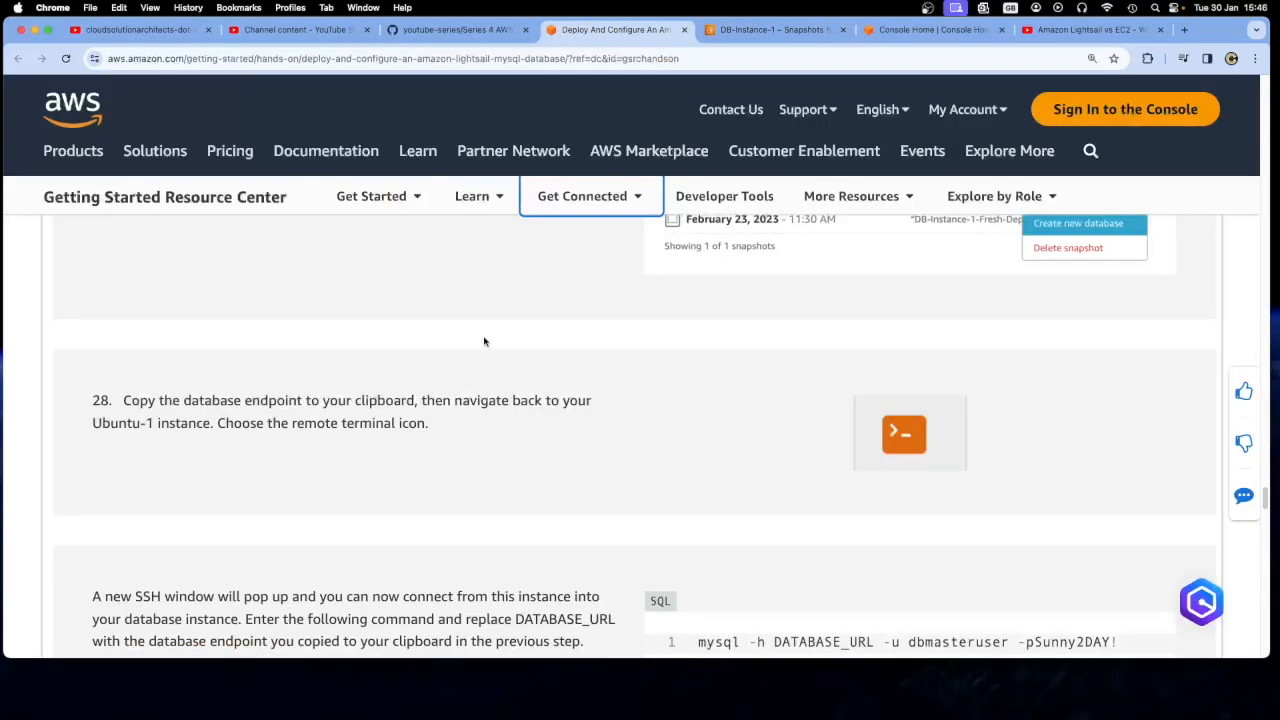
# Compare tutorial step 27 with the actions offered for the manual snapshot DB-Instance-1-Fresh-Deployment
pyautogui.scroll(2, 556, 402)
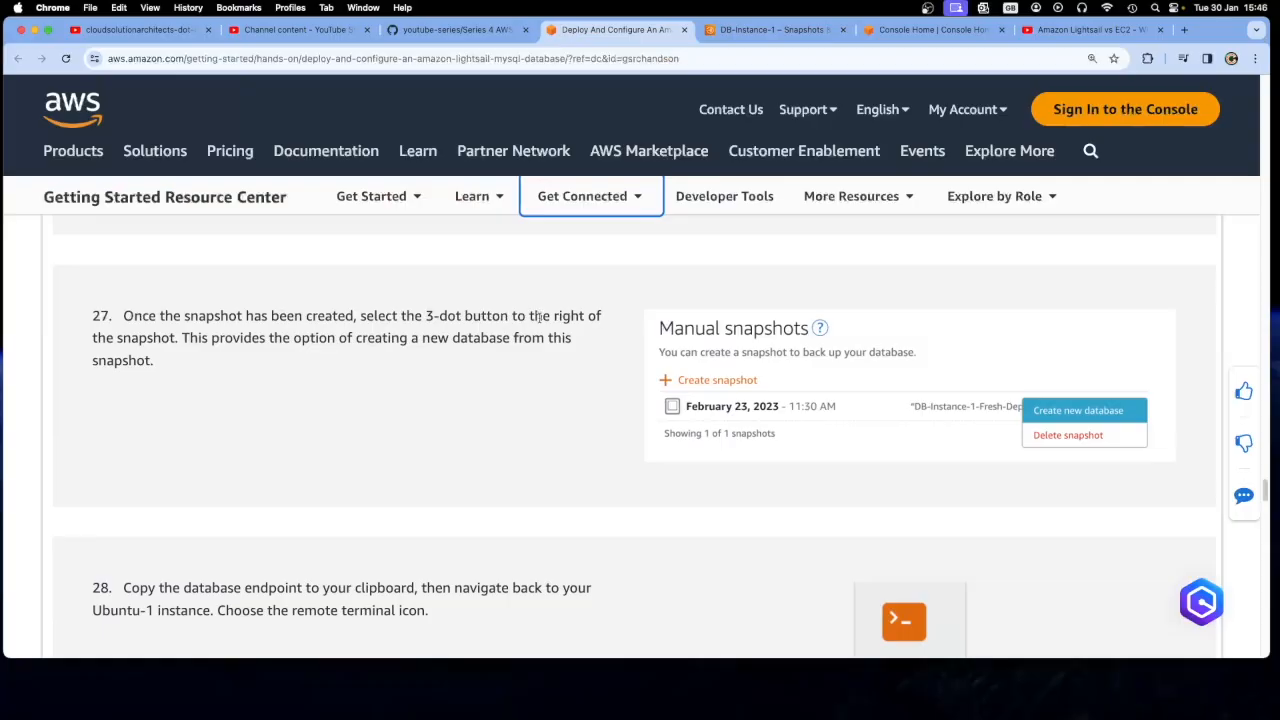
pyautogui.click(772, 29)
pyautogui.click(997, 277)
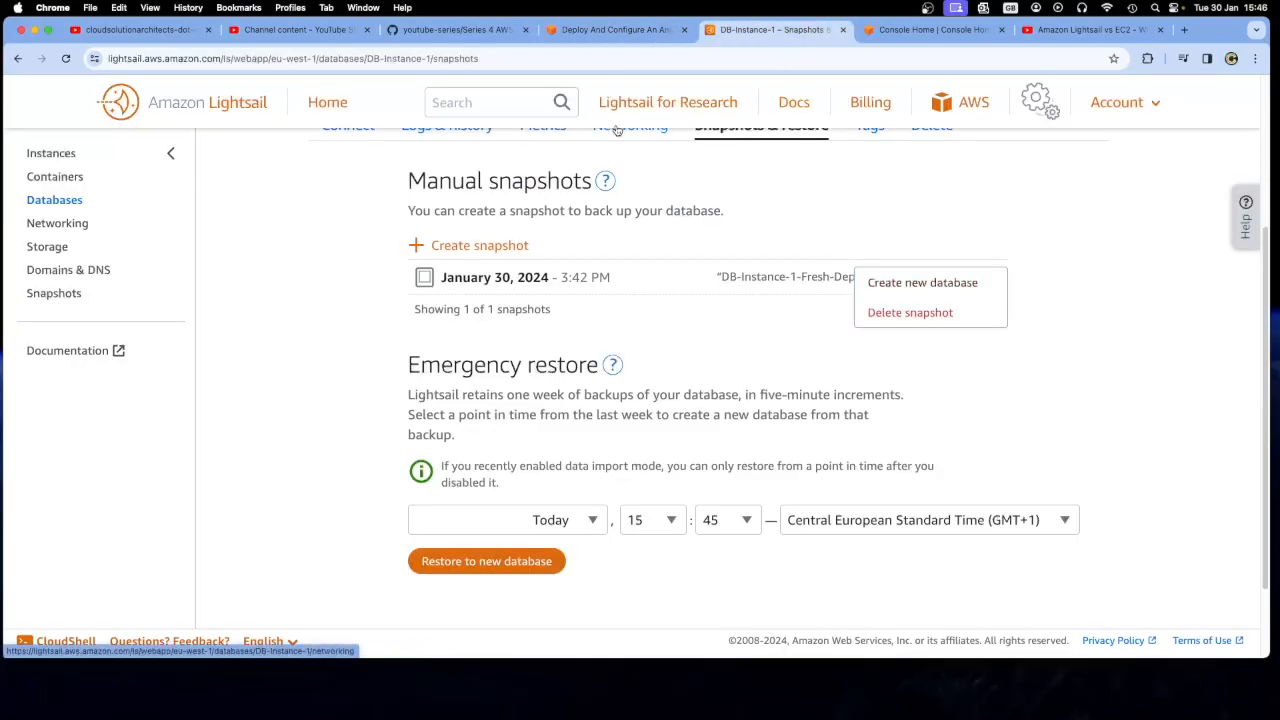
pyautogui.click(560, 30)
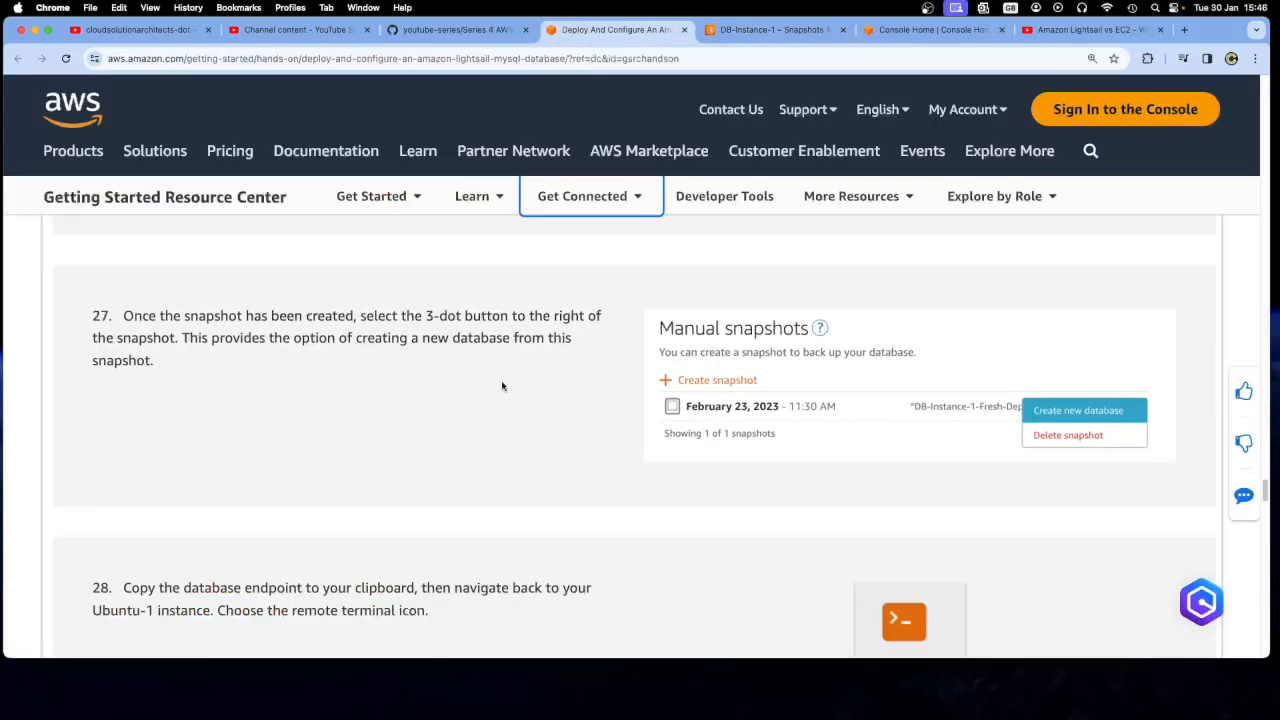
pyautogui.scroll(-4, 501, 380)
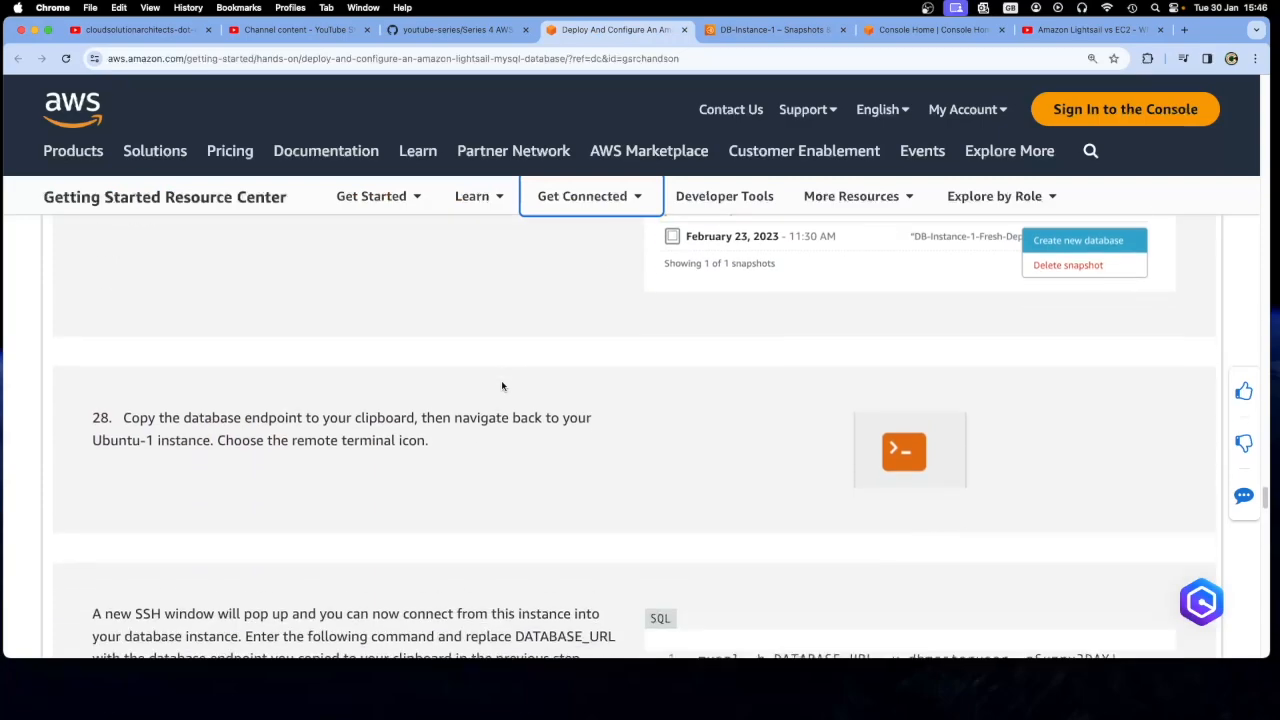
pyautogui.scroll(1, 501, 380)
# Open DB-Instance-1 from the Lightsail databases list and copy its endpoint address
pyautogui.hotkey('ctrl', 'Tab')
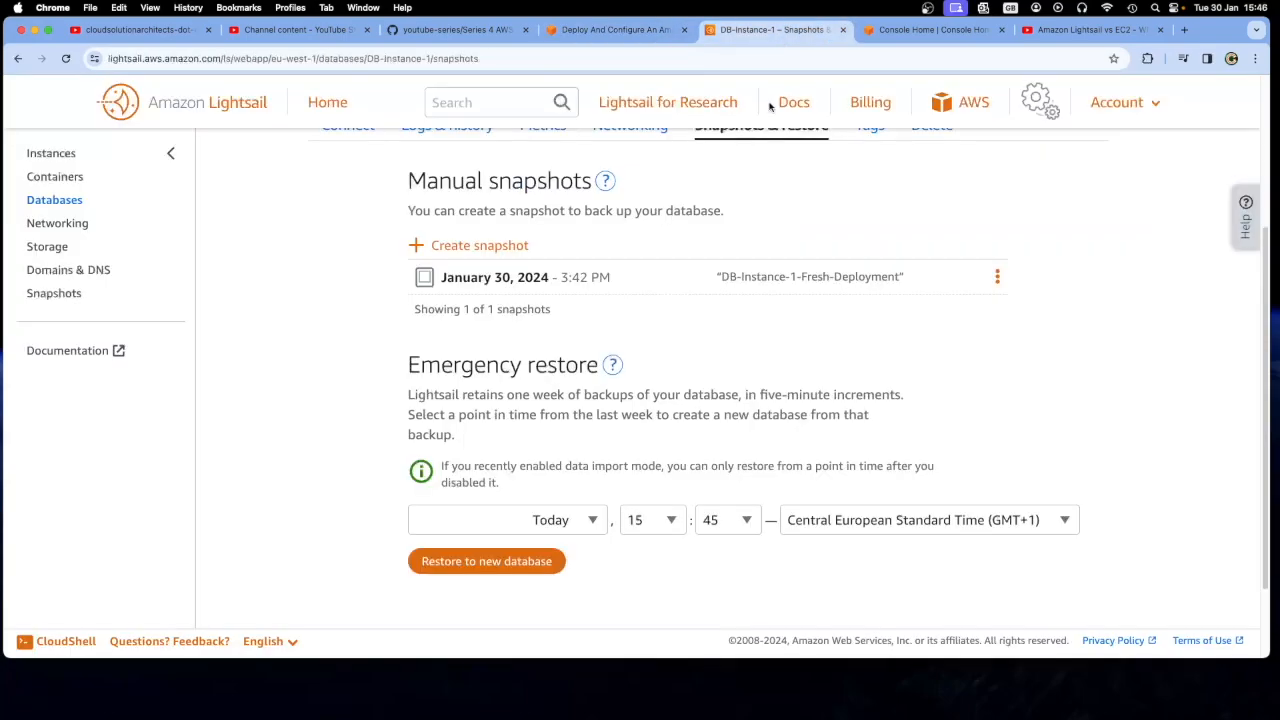
pyautogui.click(60, 203)
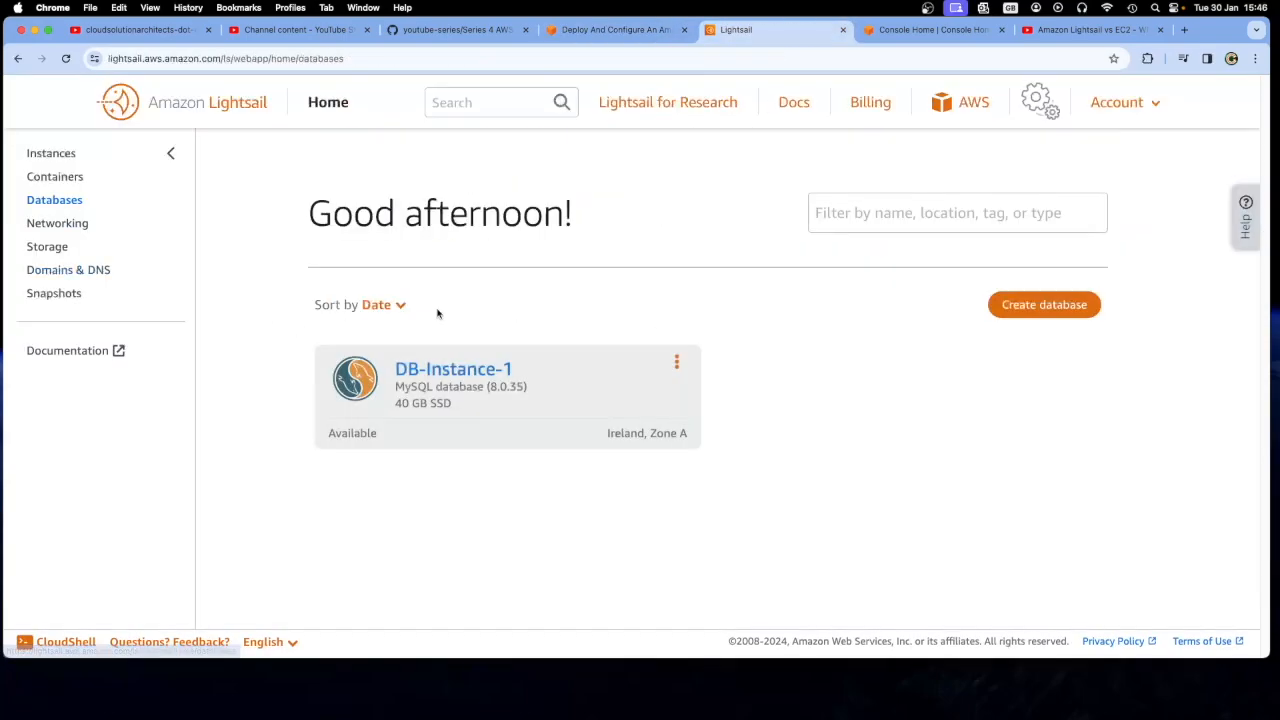
pyautogui.click(455, 370)
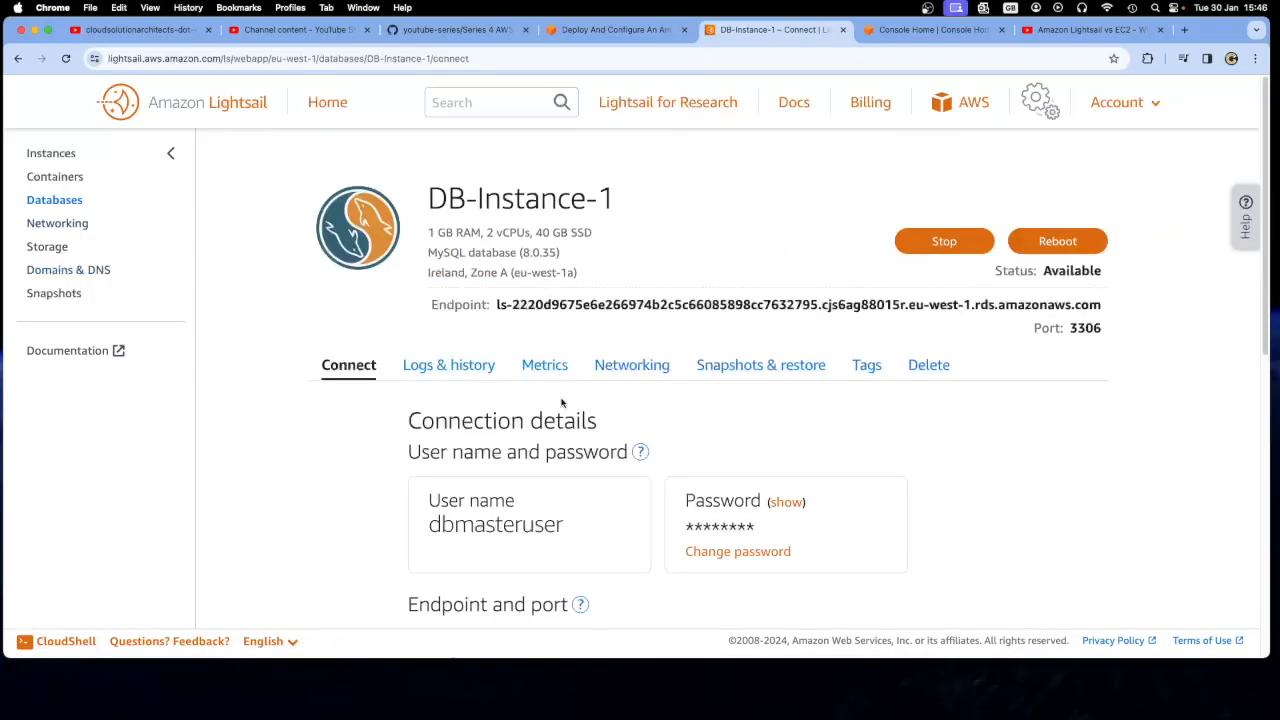
pyautogui.tripleClick(498, 305)
pyautogui.rightClick(1088, 304)
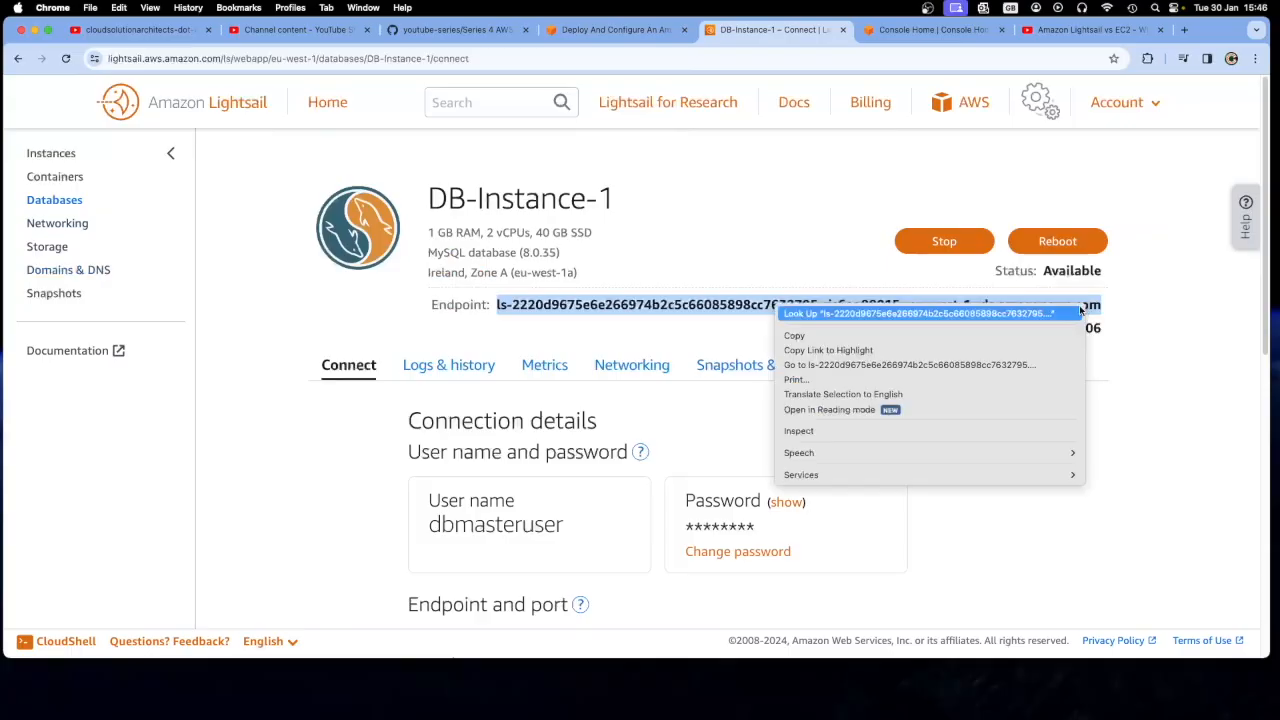
pyautogui.click(806, 336)
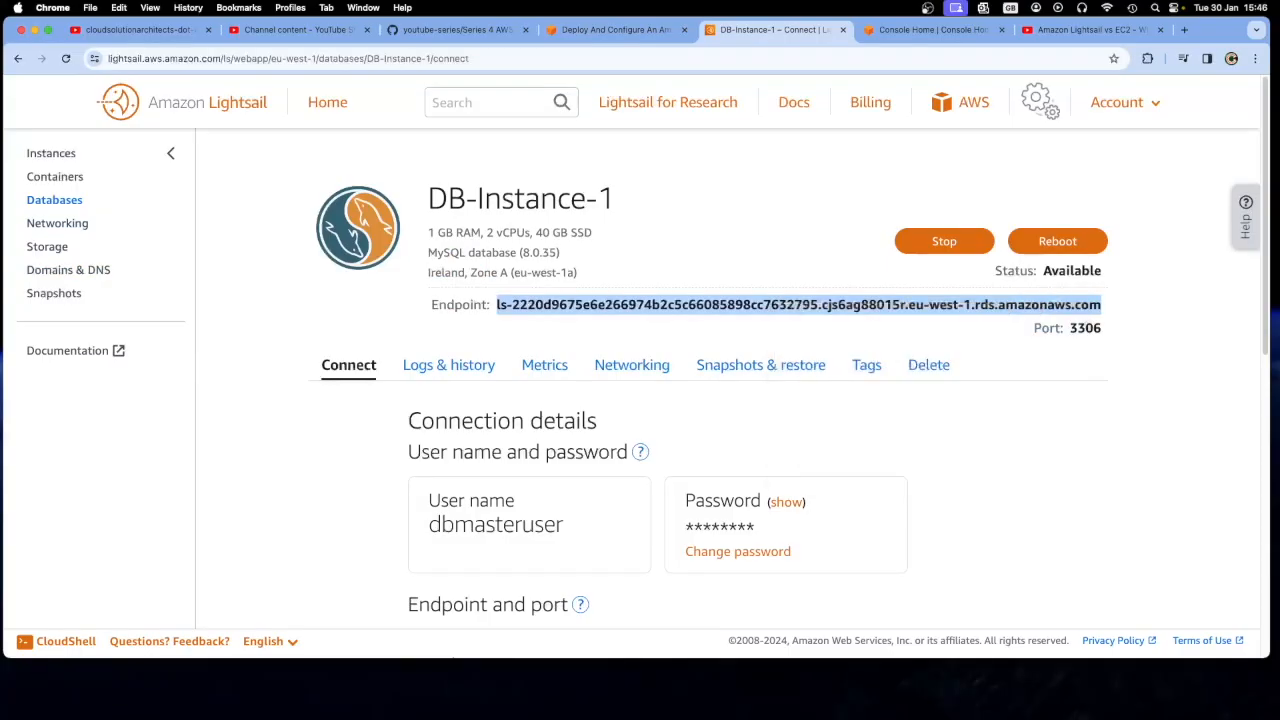
pyautogui.press('super+Tab')
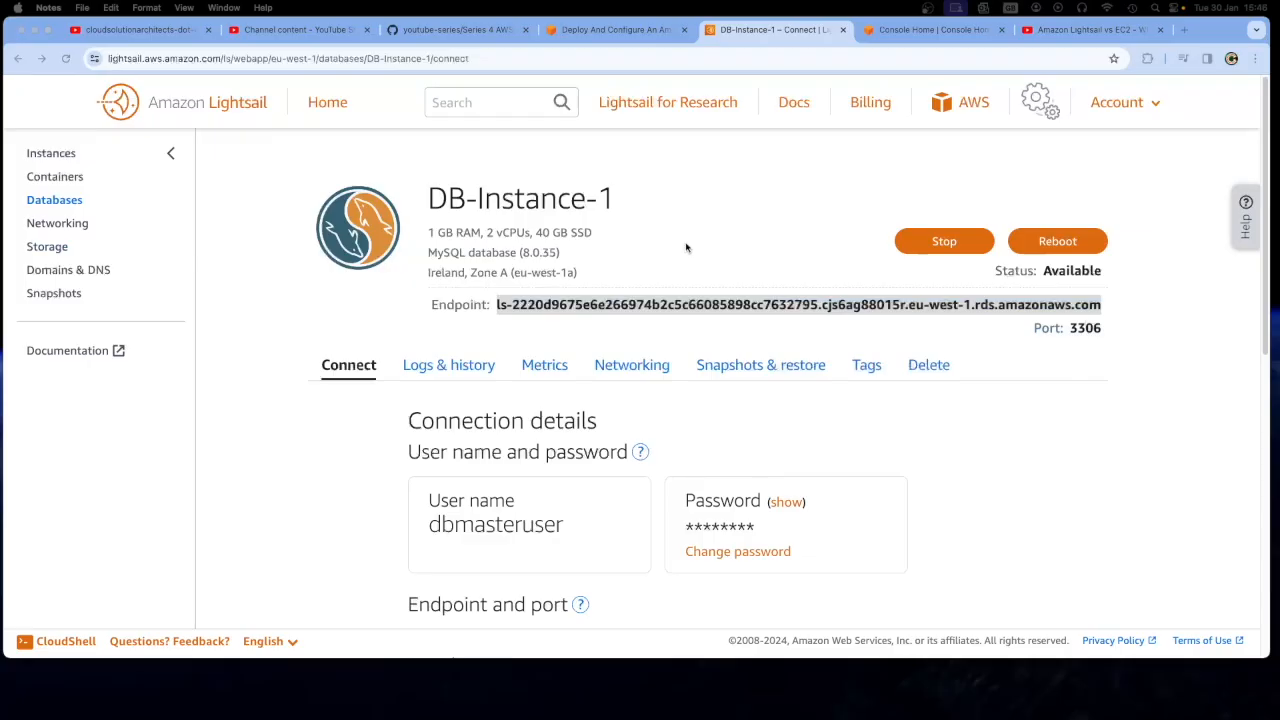
# Read tutorial step 28 and open the remote SSH terminal of the Ubuntu-1 instance in Lightsail
pyautogui.click(616, 35)
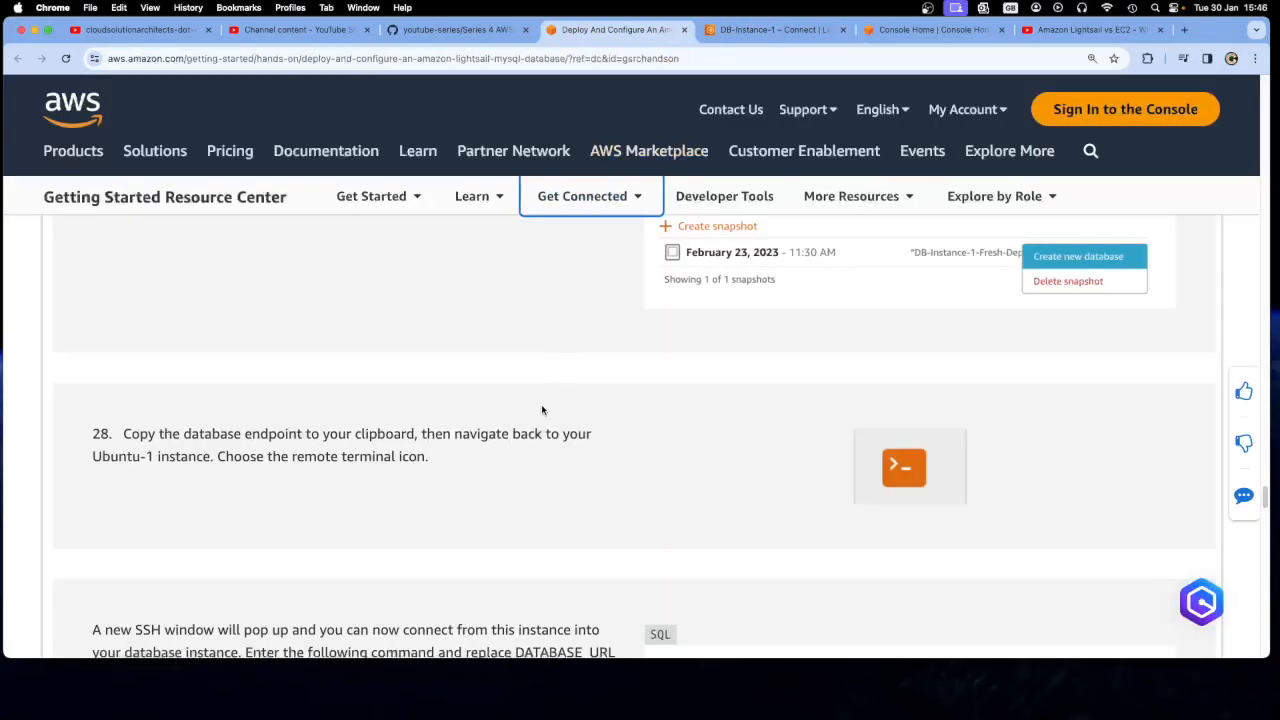
pyautogui.scroll(-1, 497, 458)
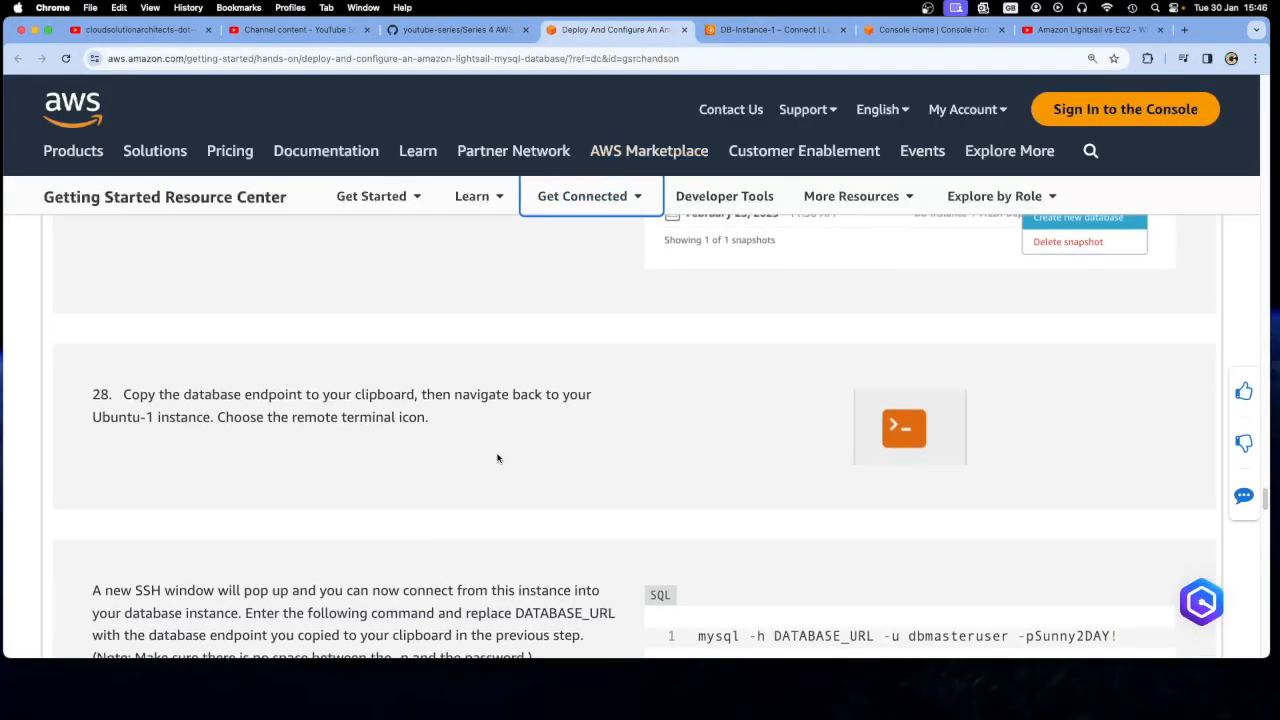
pyautogui.moveTo(219, 417); pyautogui.dragTo(391, 418)
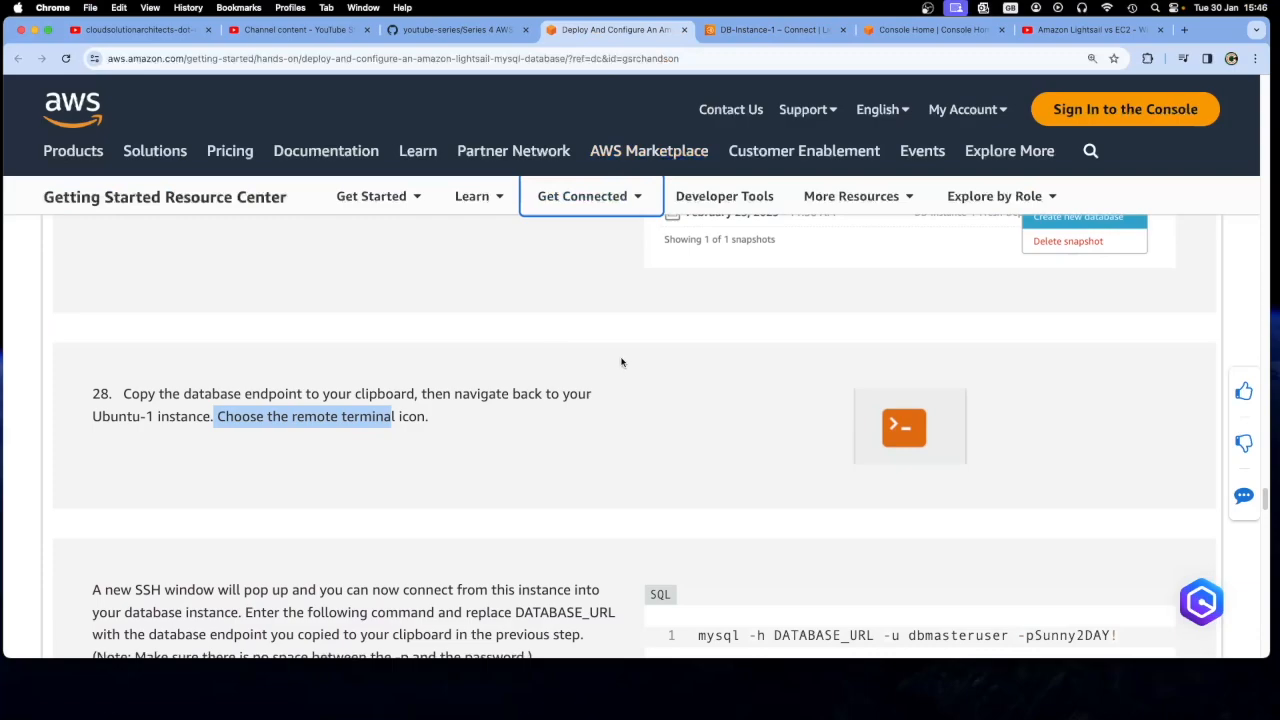
pyautogui.click(770, 29)
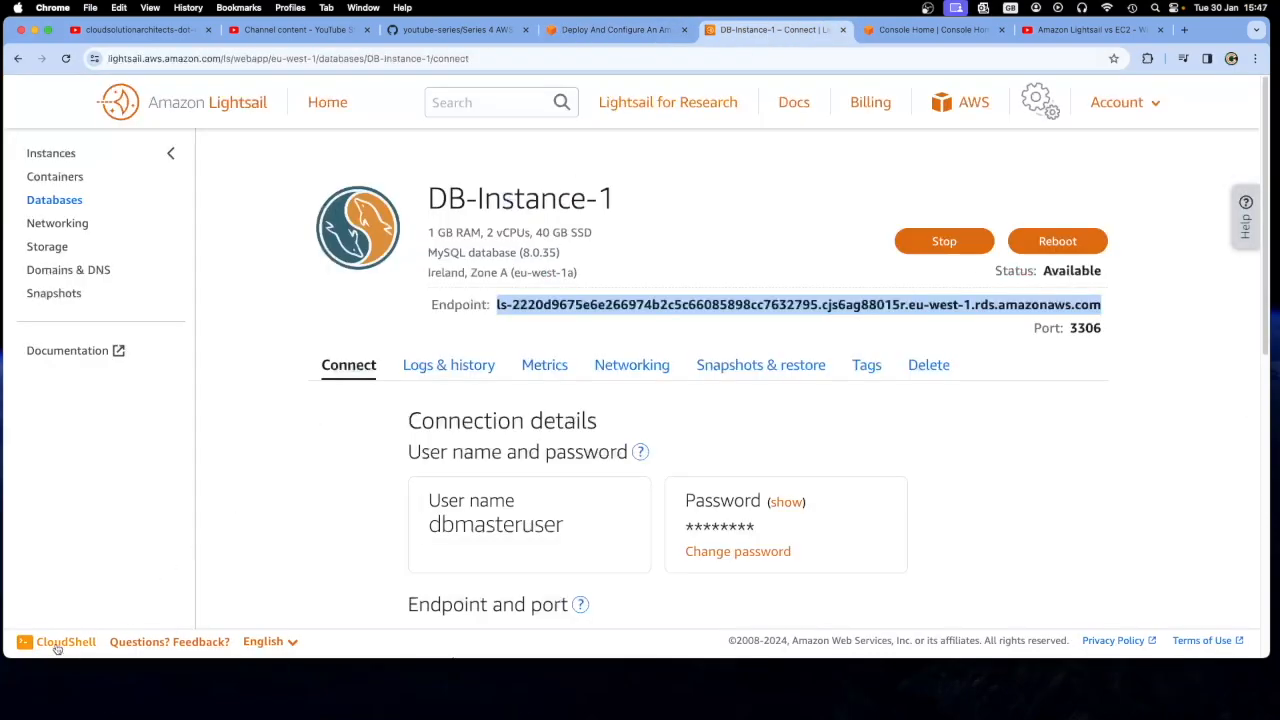
pyautogui.click(50, 153)
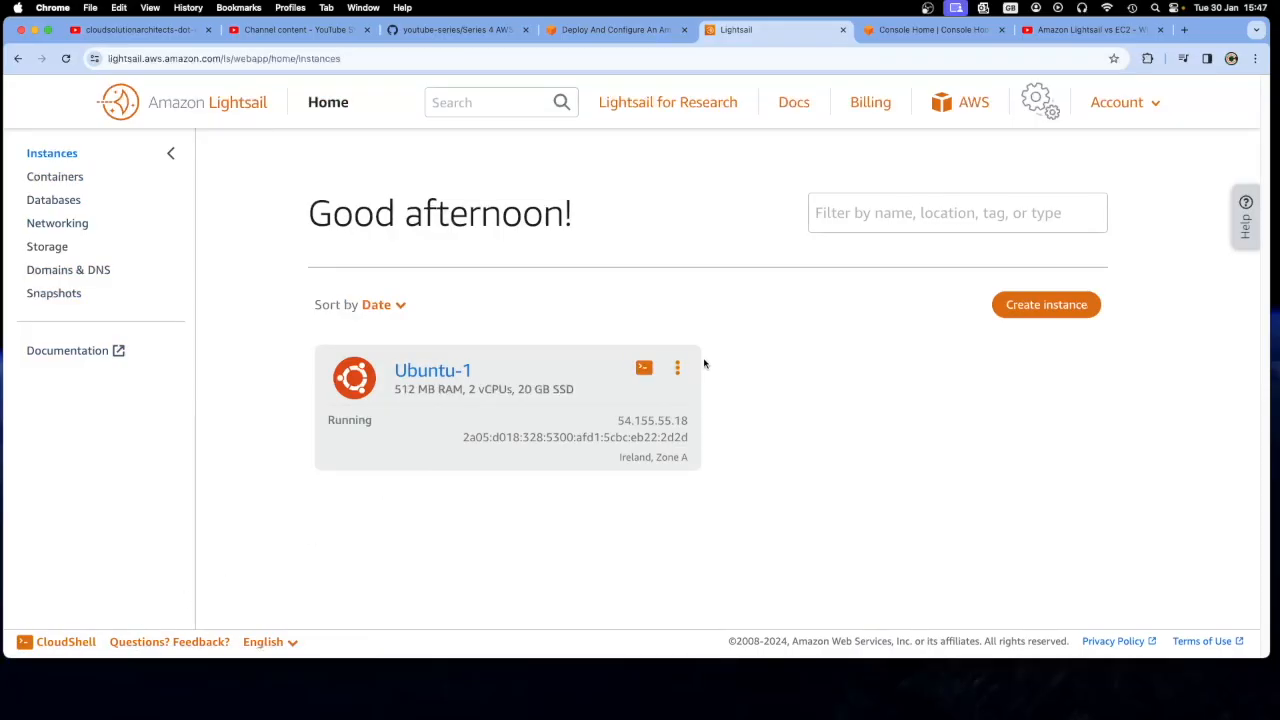
pyautogui.click(643, 371)
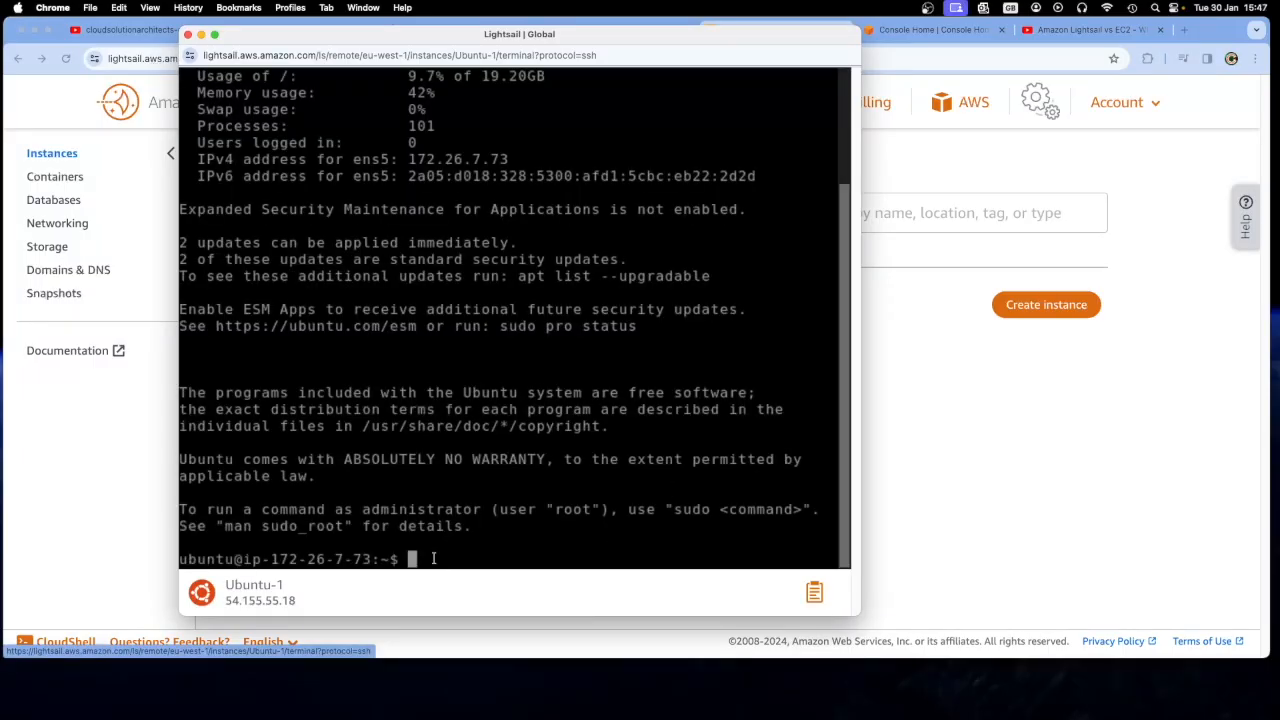
# Try to show the network configuration in the Ubuntu-1 terminal with ipconfig and ifconfig
pyautogui.write('ipconfig')
pyautogui.press('Return')
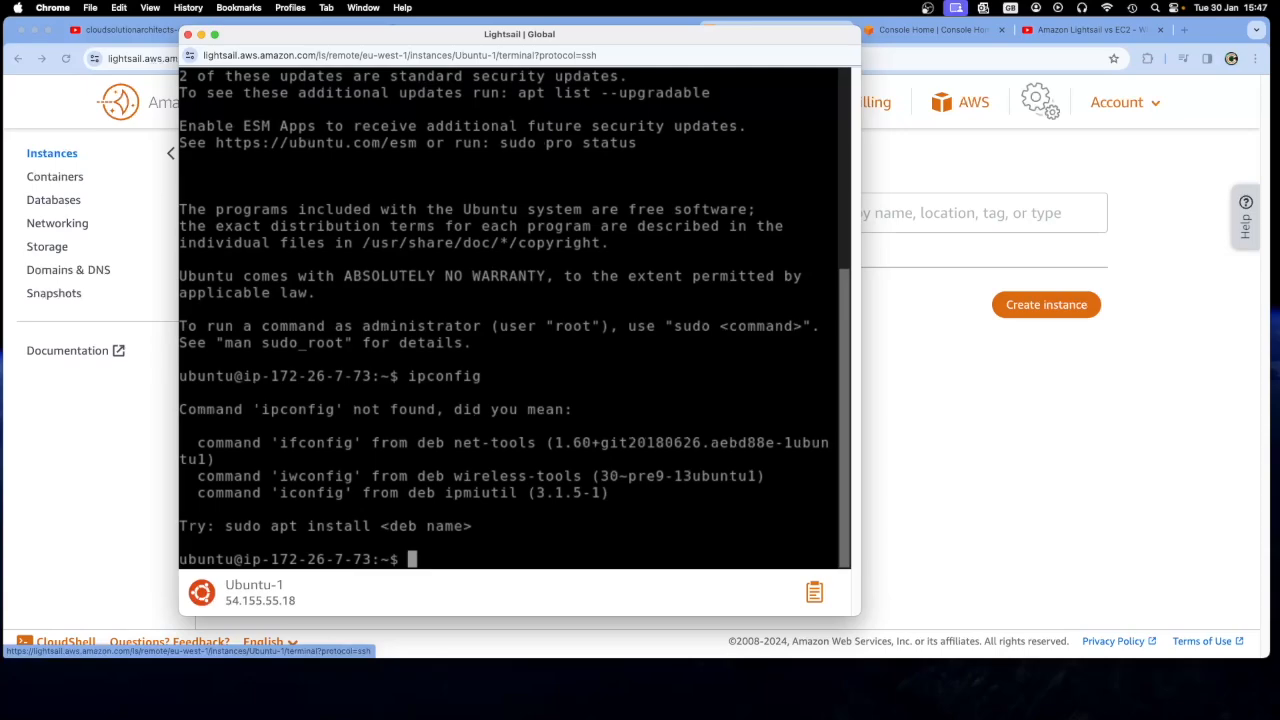
pyautogui.write('ifconfig')
pyautogui.press('Return')
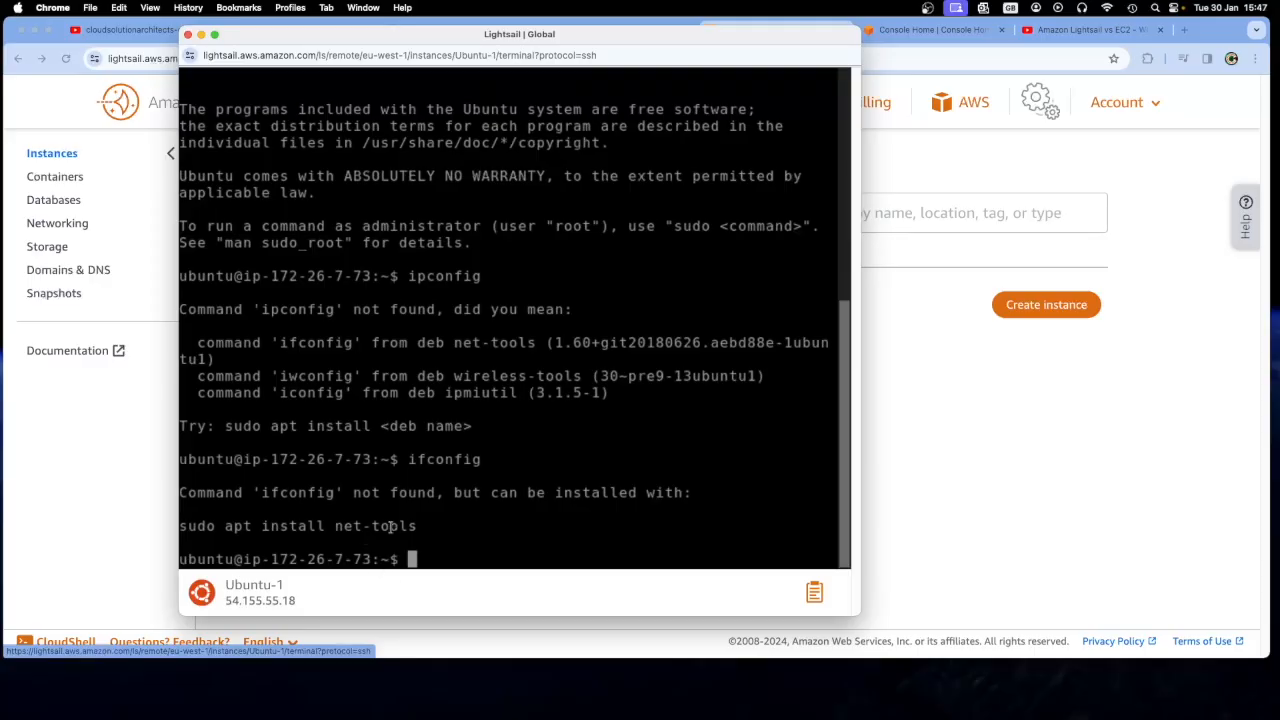
pyautogui.moveTo(424, 527); pyautogui.dragTo(183, 527)
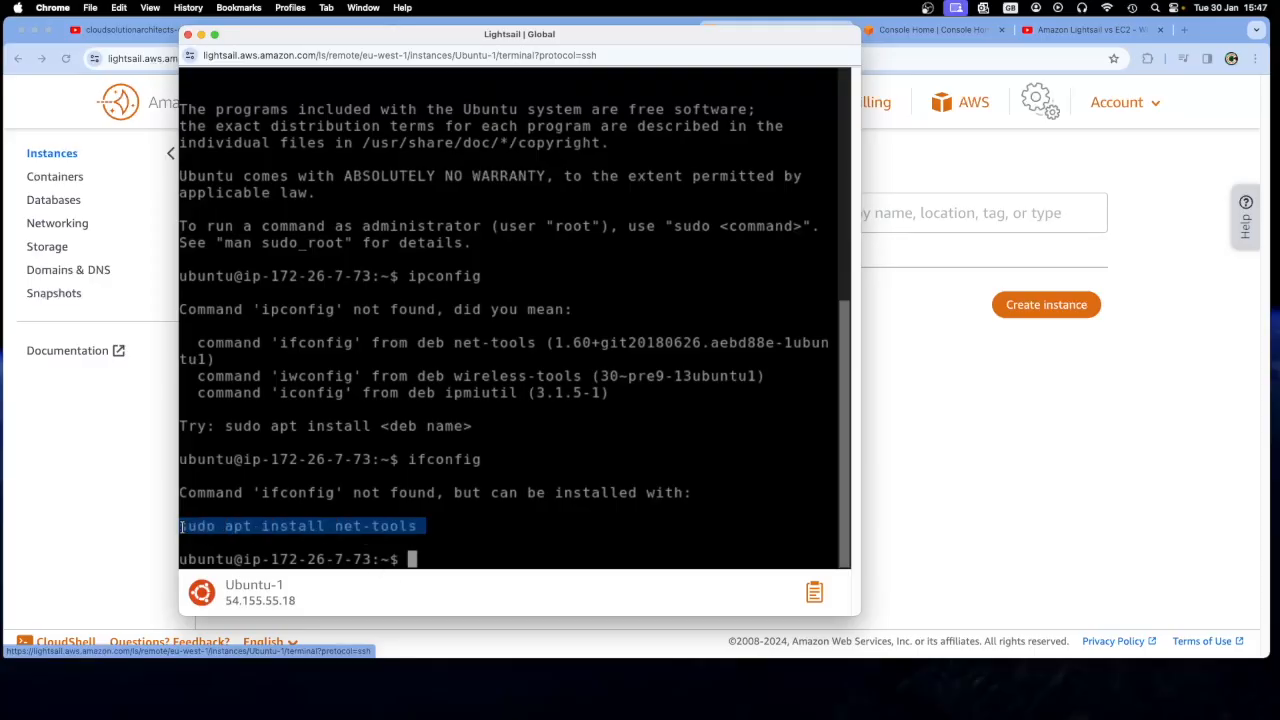
# Move the terminal window aside and copy the mysql connection command for dbmasteruser from the tutorial
pyautogui.moveTo(404, 34); pyautogui.dragTo(516, 63)
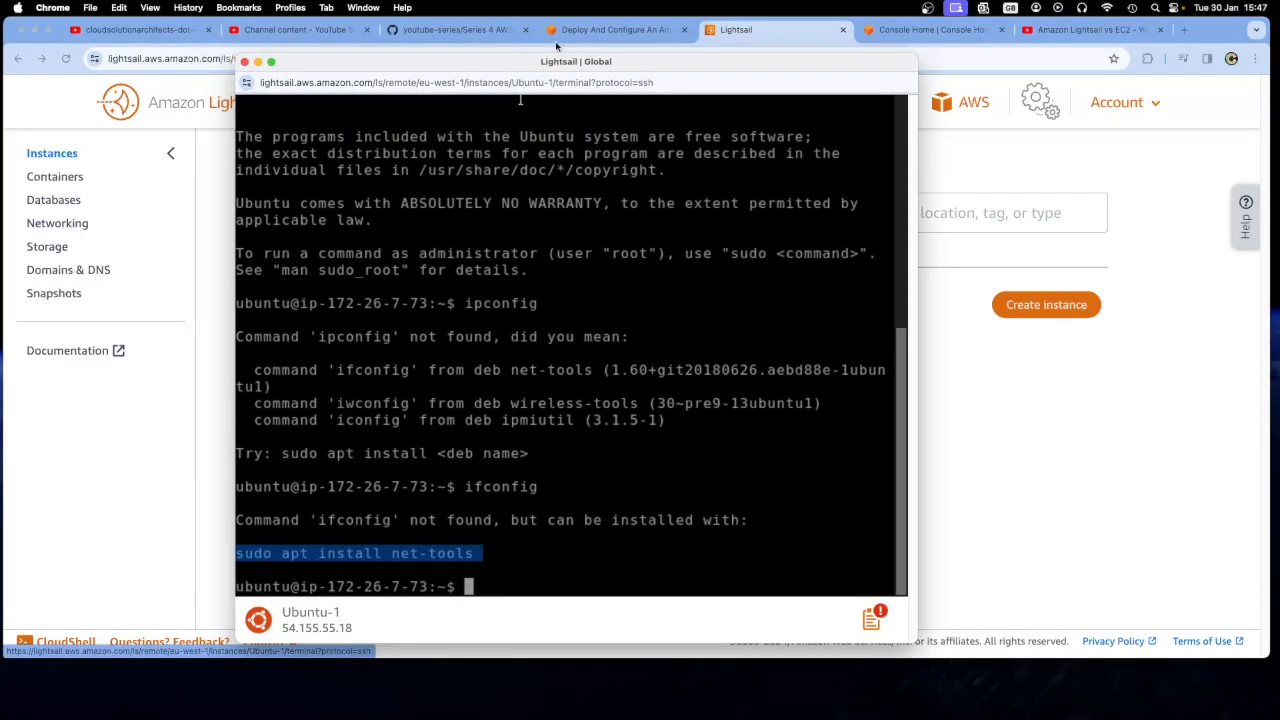
pyautogui.moveTo(642, 61); pyautogui.dragTo(1004, 68)
pyautogui.click(615, 29)
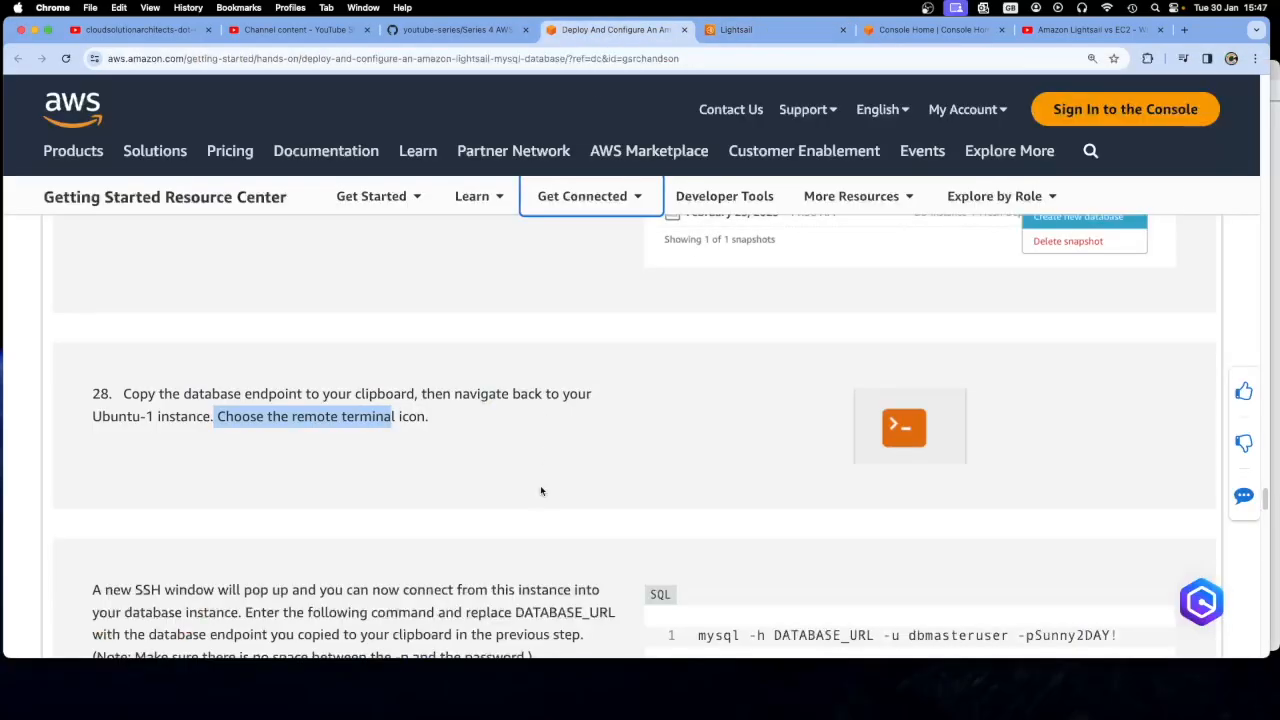
pyautogui.scroll(-3, 540, 485)
pyautogui.scroll(-3, 540, 490)
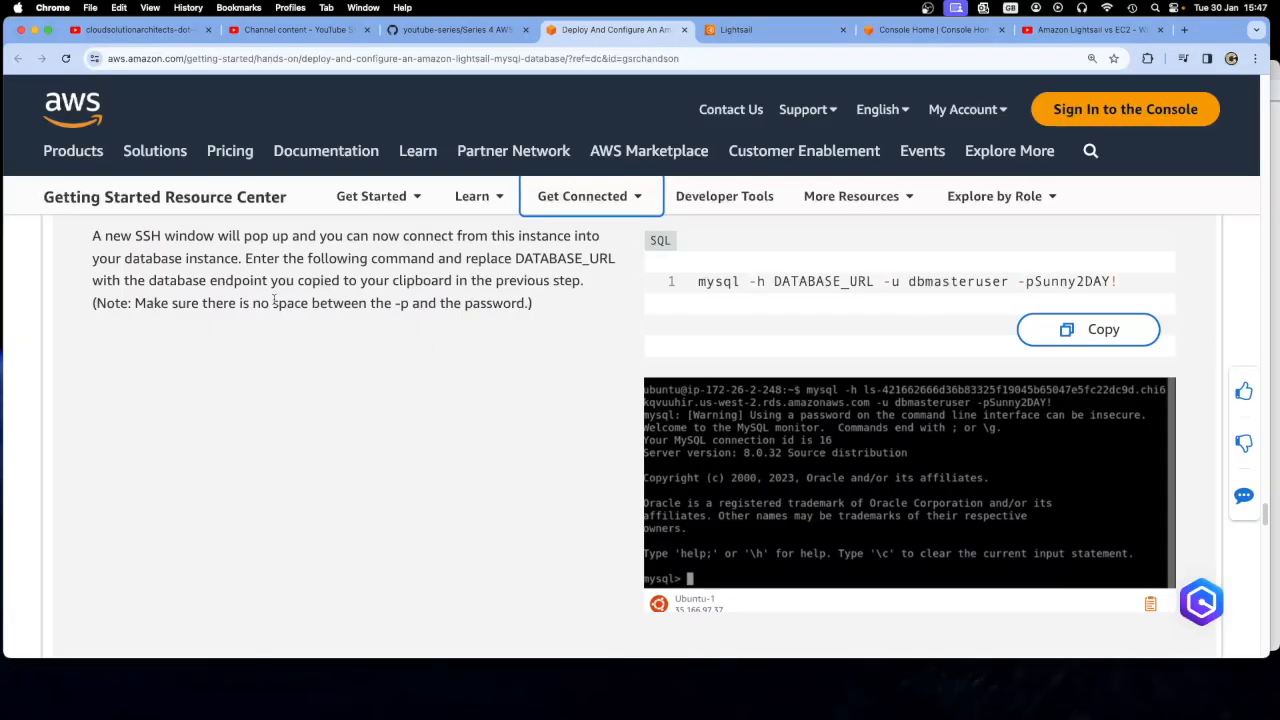
pyautogui.moveTo(1117, 282); pyautogui.dragTo(690, 282)
pyautogui.click(1091, 336)
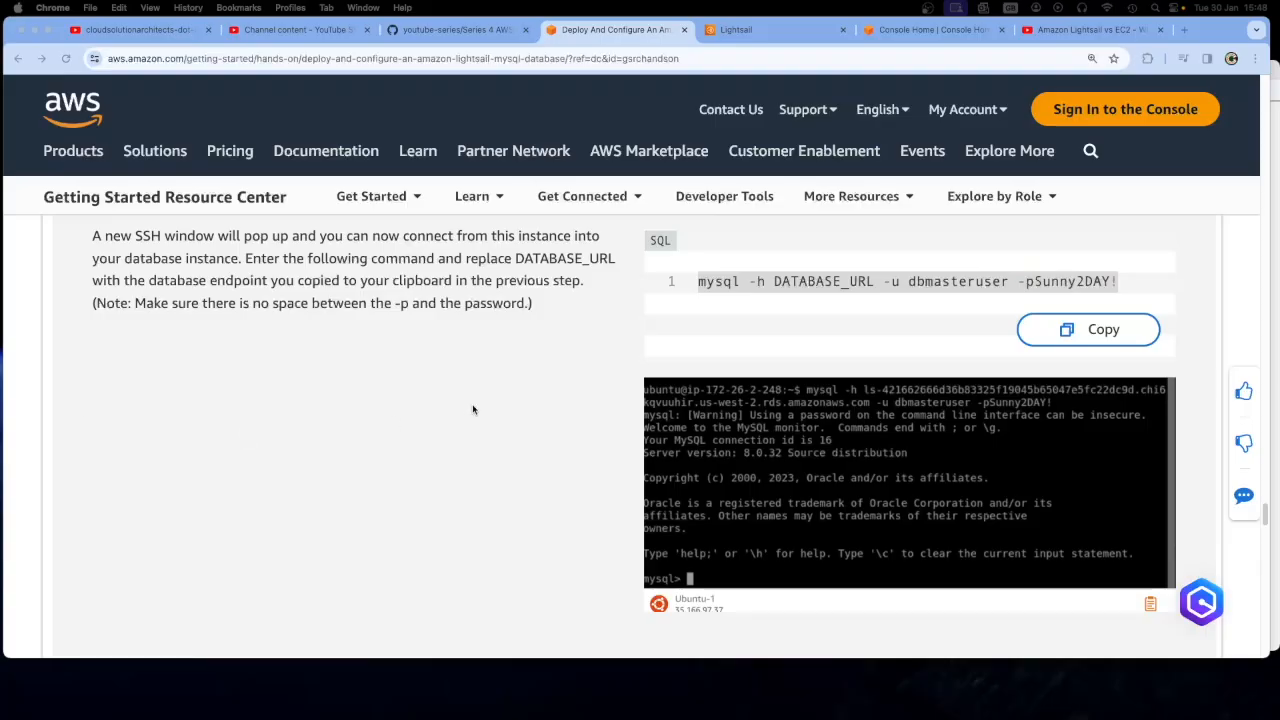
# Connect to the database from the Ubuntu-1 terminal with the mysql command, using the DB-Instance-1 endpoint, user dbmasteruser and the database password
pyautogui.click(1275, 72)
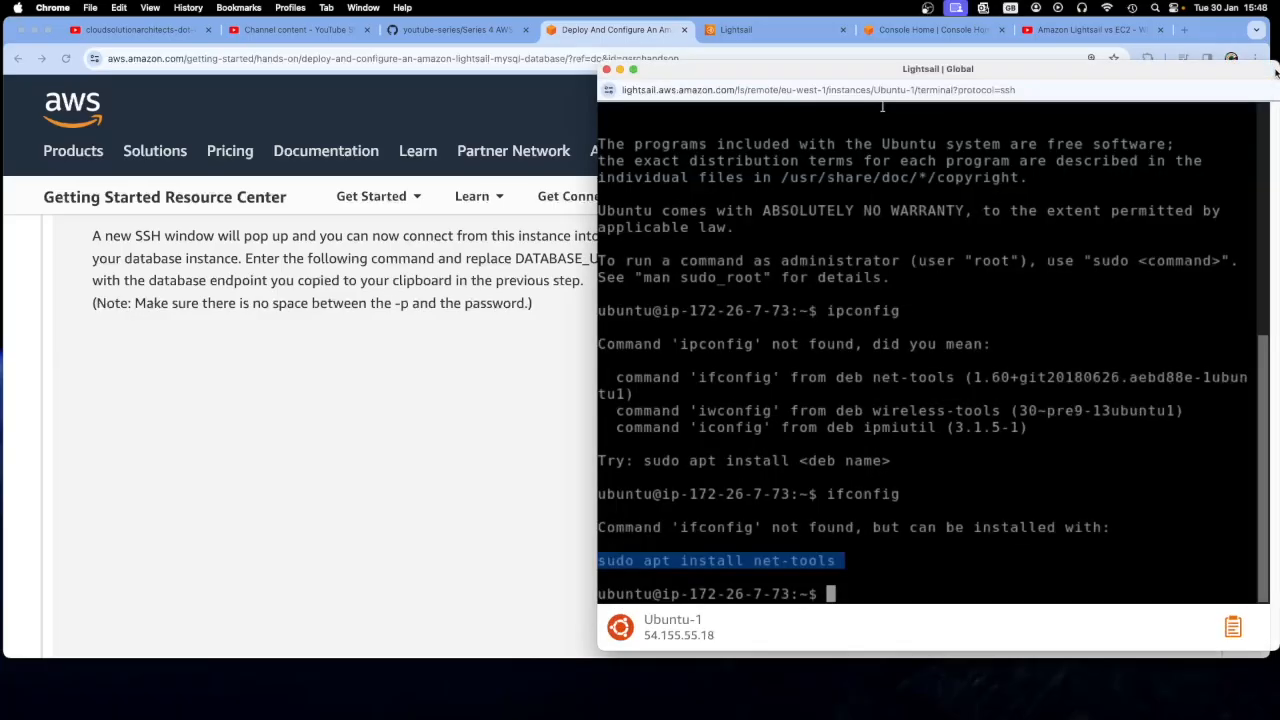
pyautogui.rightClick(842, 593)
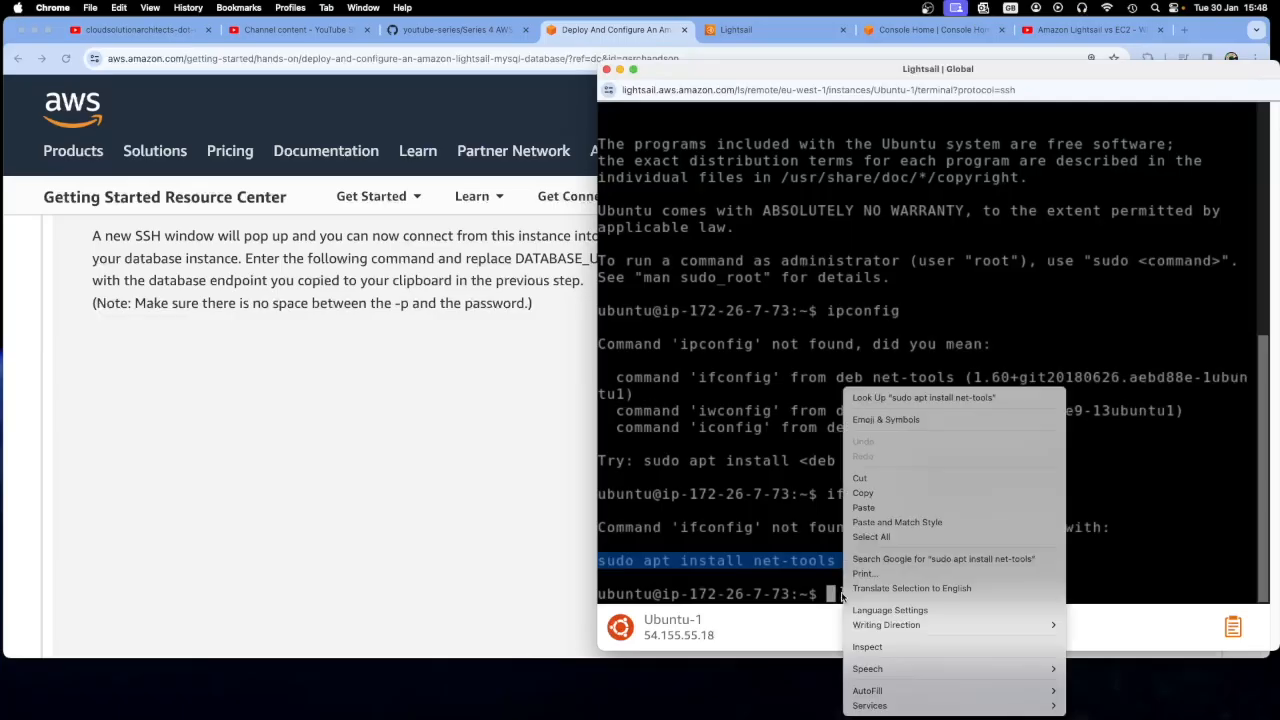
pyautogui.click(880, 512)
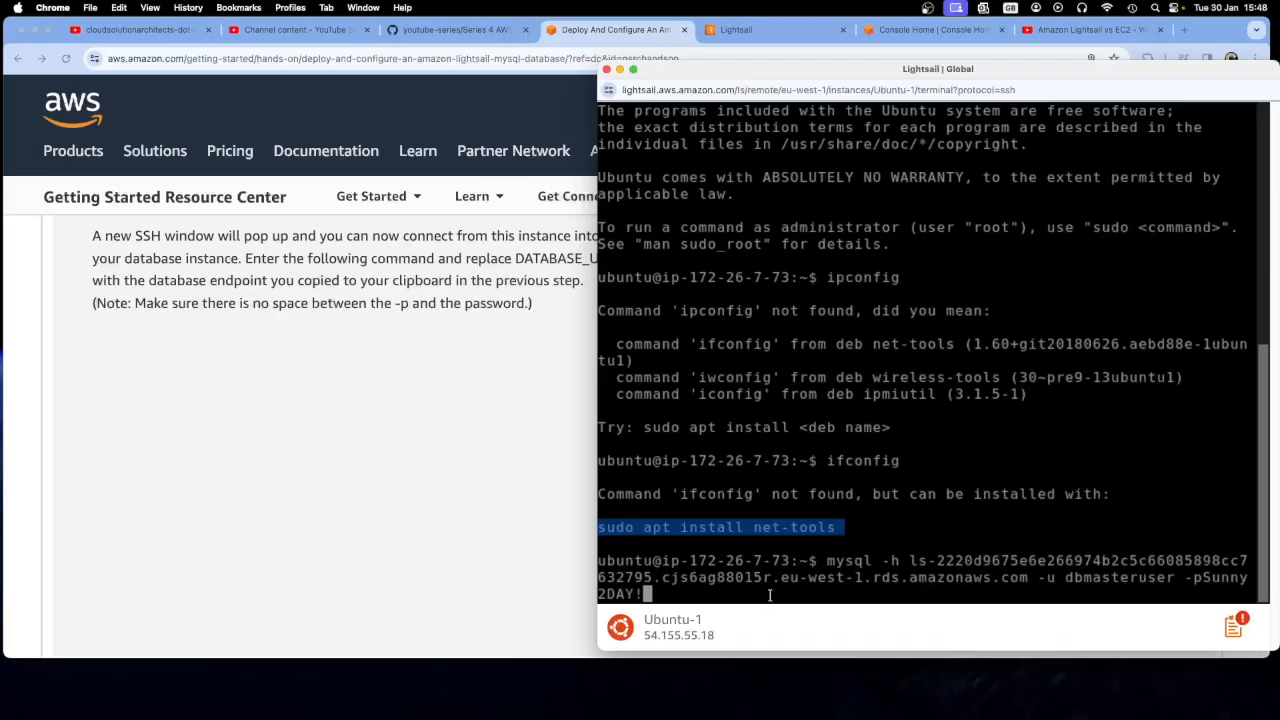
pyautogui.press('Return')
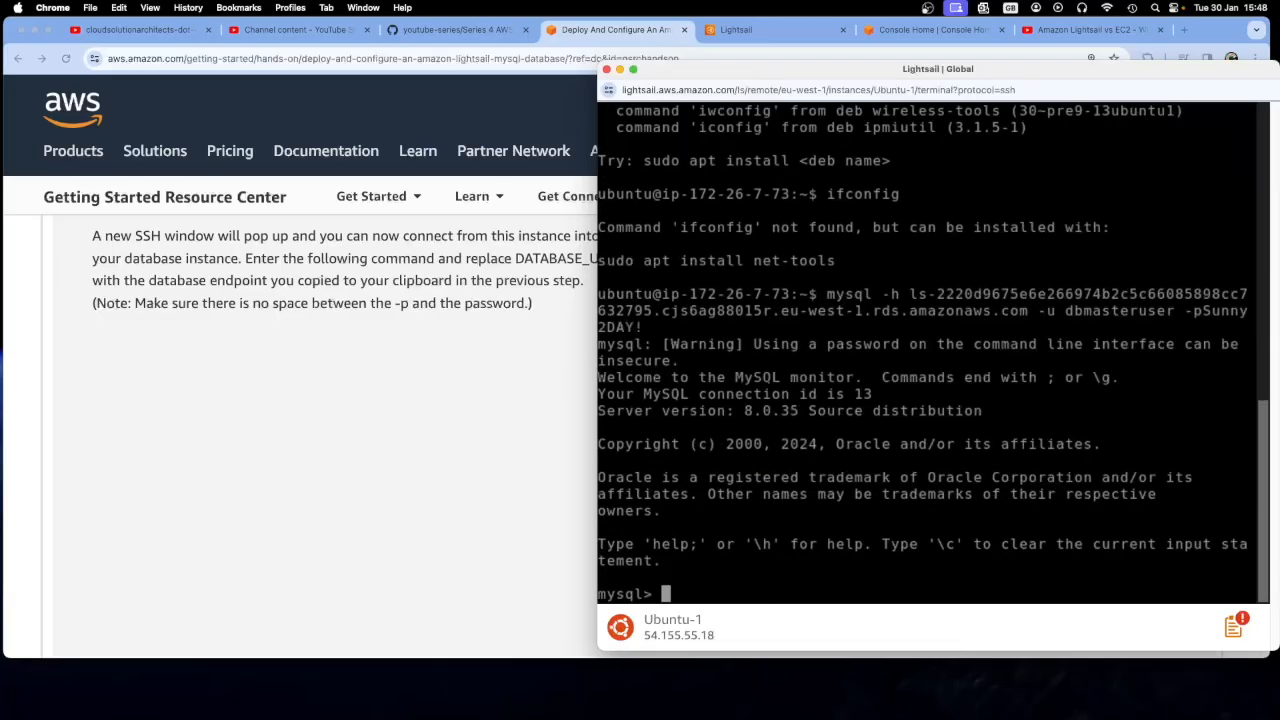
pyautogui.moveTo(654, 594); pyautogui.dragTo(600, 512)
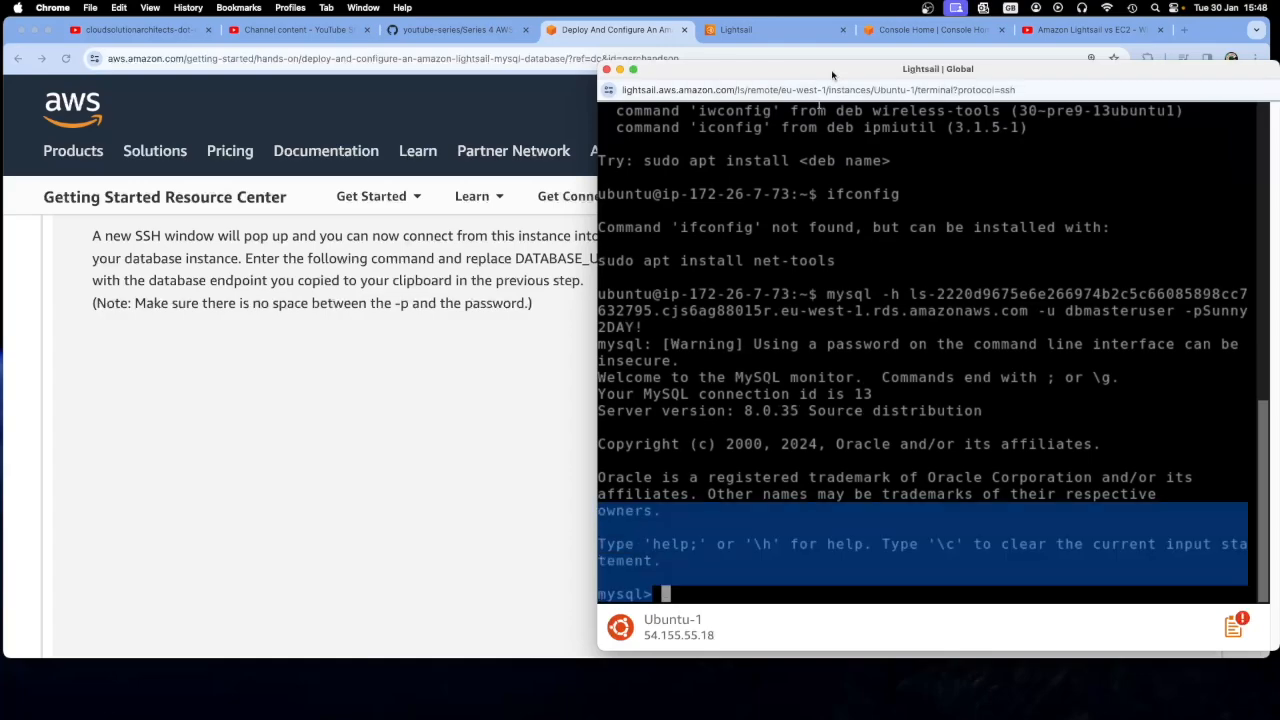
# Copy the SHOW DATABASES; command from tutorial step 29
pyautogui.moveTo(833, 75); pyautogui.dragTo(792, 84)
pyautogui.click(478, 320)
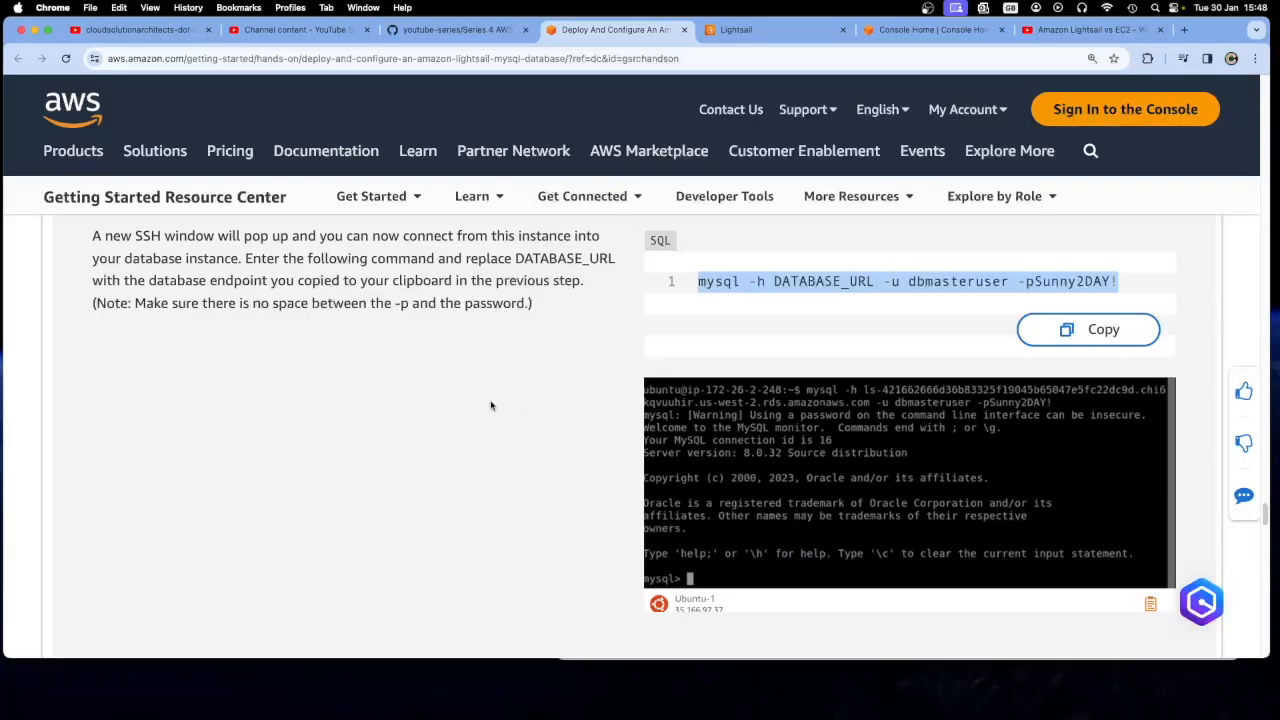
pyautogui.scroll(-3, 494, 424)
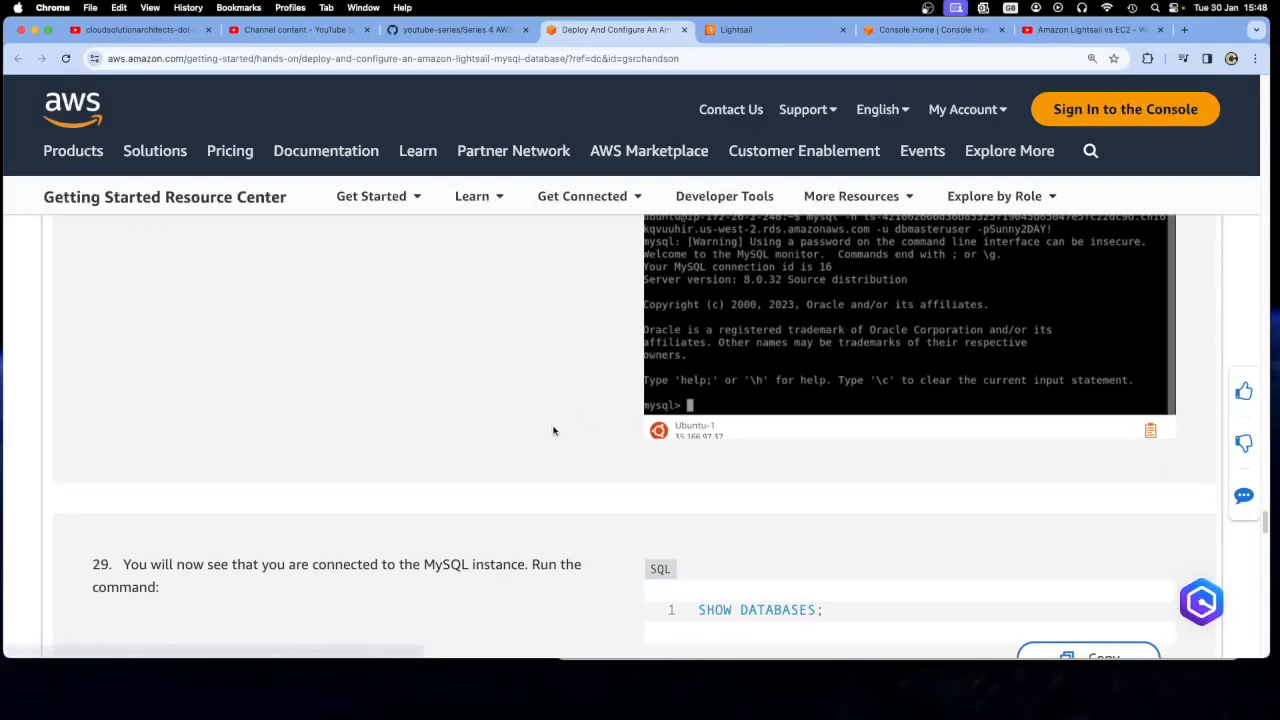
pyautogui.scroll(-3, 553, 431)
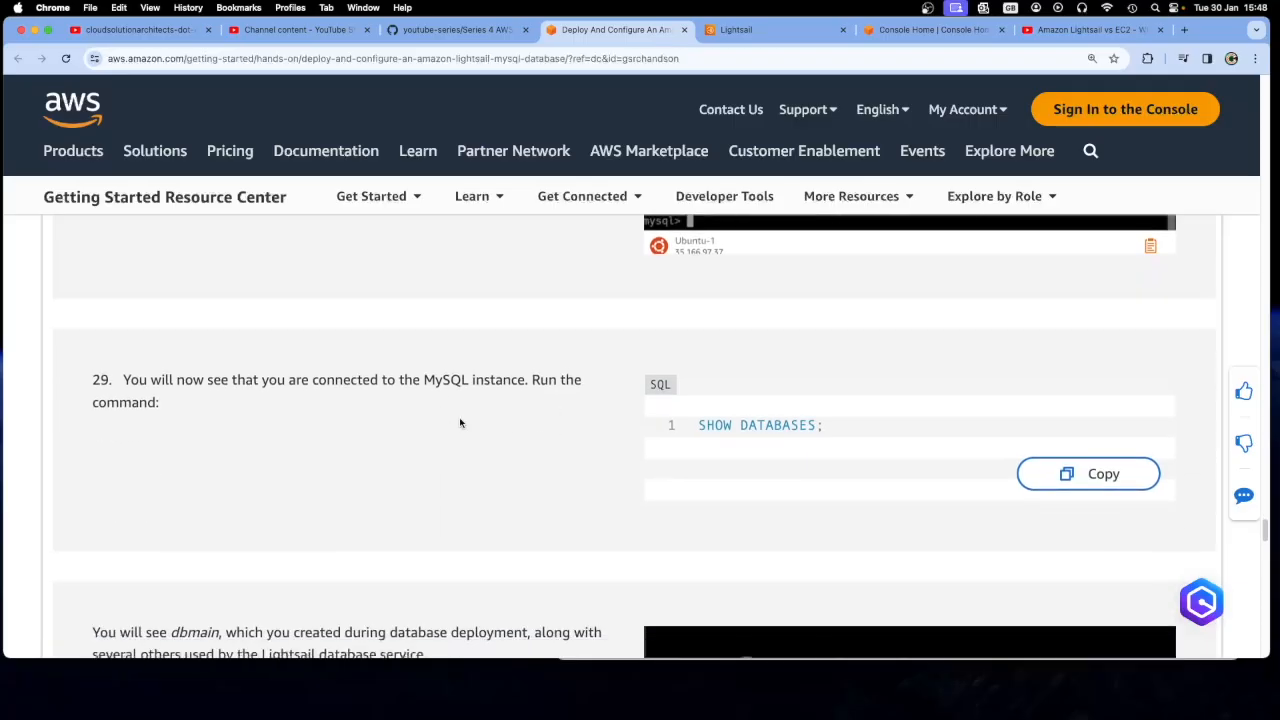
pyautogui.scroll(-1, 460, 423)
pyautogui.moveTo(843, 350); pyautogui.dragTo(701, 353)
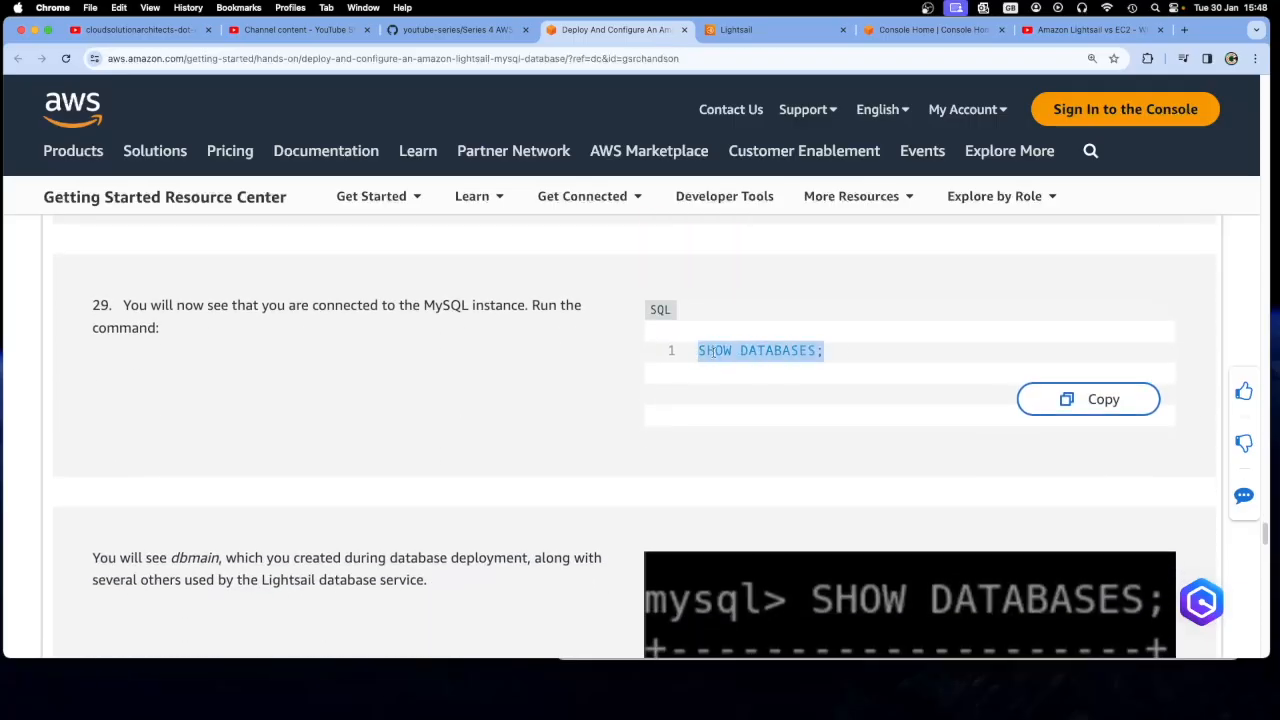
pyautogui.rightClick(713, 351)
pyautogui.click(736, 383)
# Run the copied SHOW DATABASES; command at the mysql prompt in the Ubuntu-1 terminal and highlight the listed databases
pyautogui.moveTo(1217, 31); pyautogui.dragTo(1175, 37)
pyautogui.moveTo(1237, 79); pyautogui.dragTo(1278, 88)
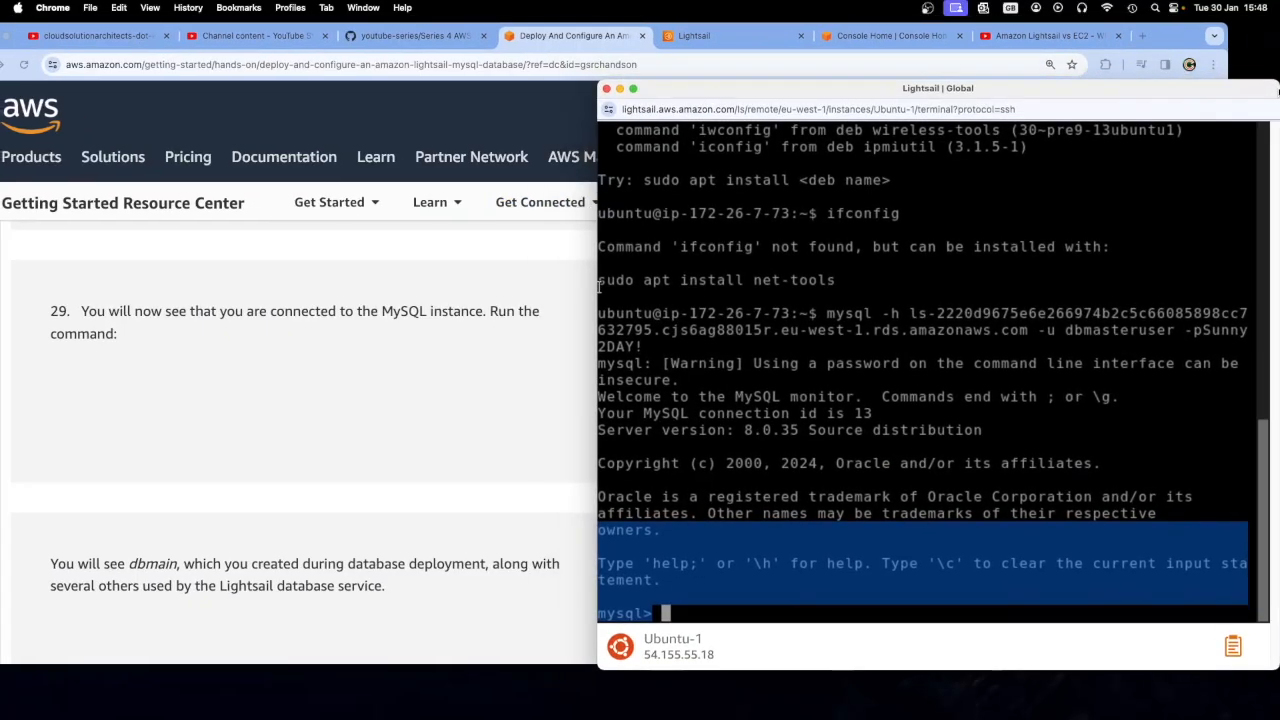
pyautogui.rightClick(710, 614)
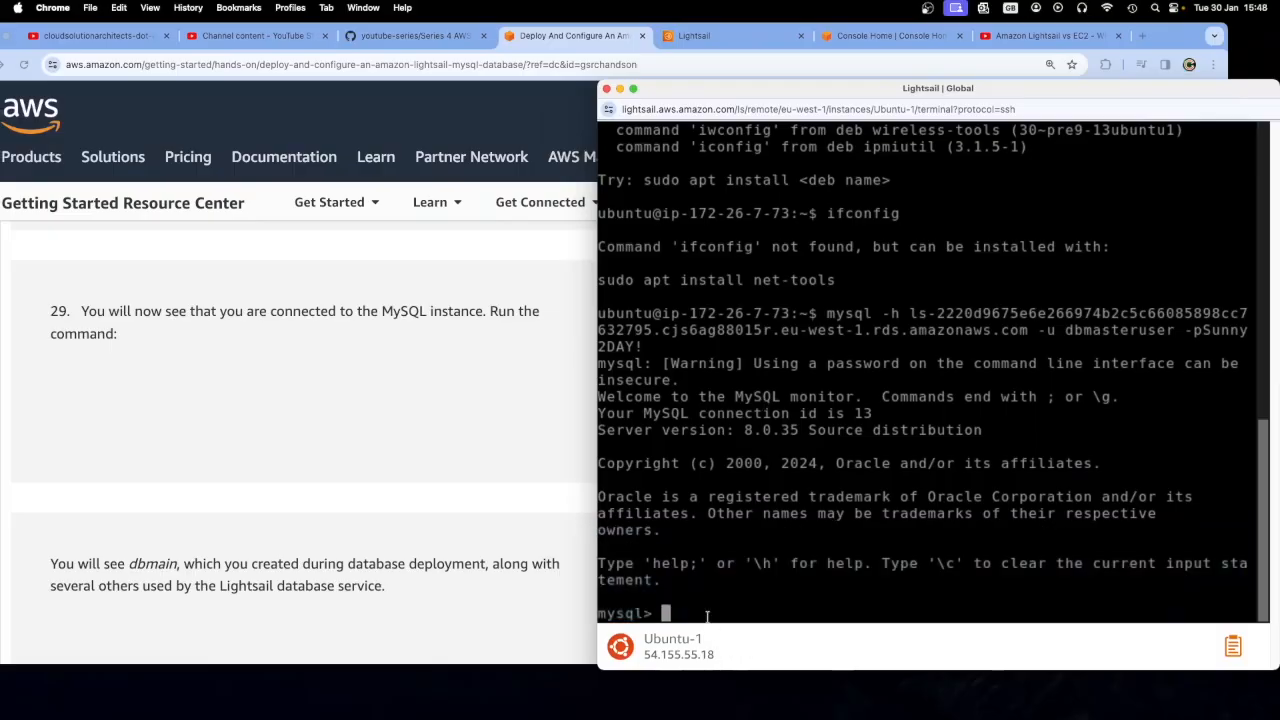
pyautogui.click(730, 507)
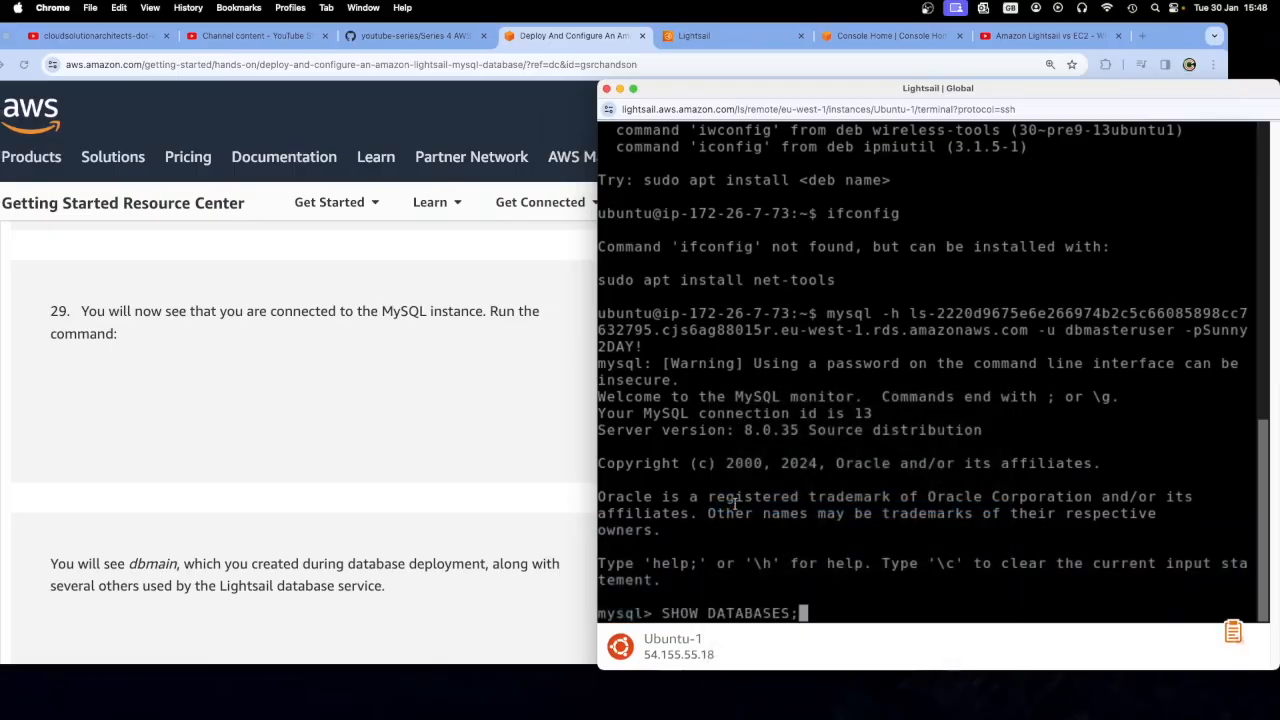
pyautogui.press('Return')
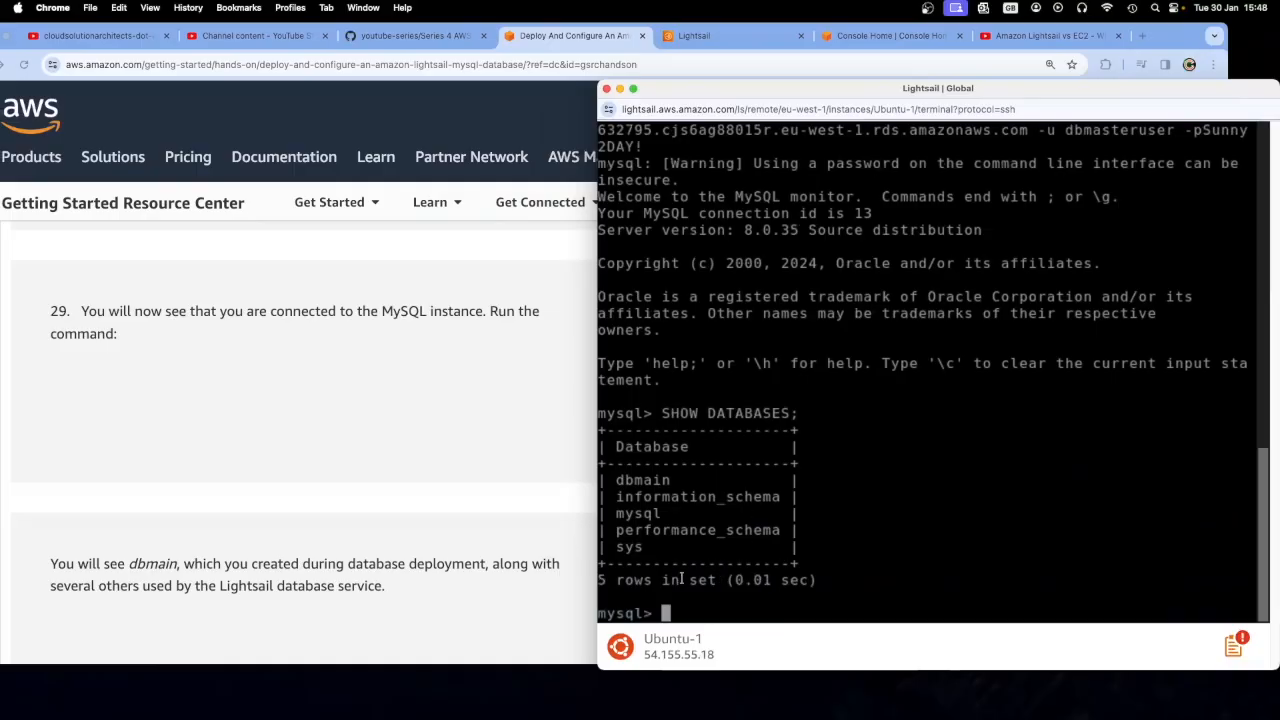
pyautogui.moveTo(823, 590); pyautogui.dragTo(614, 466)
pyautogui.click(618, 482)
# Copy the CREATE DATABASE secondDB; command from tutorial step 30
pyautogui.click(498, 430)
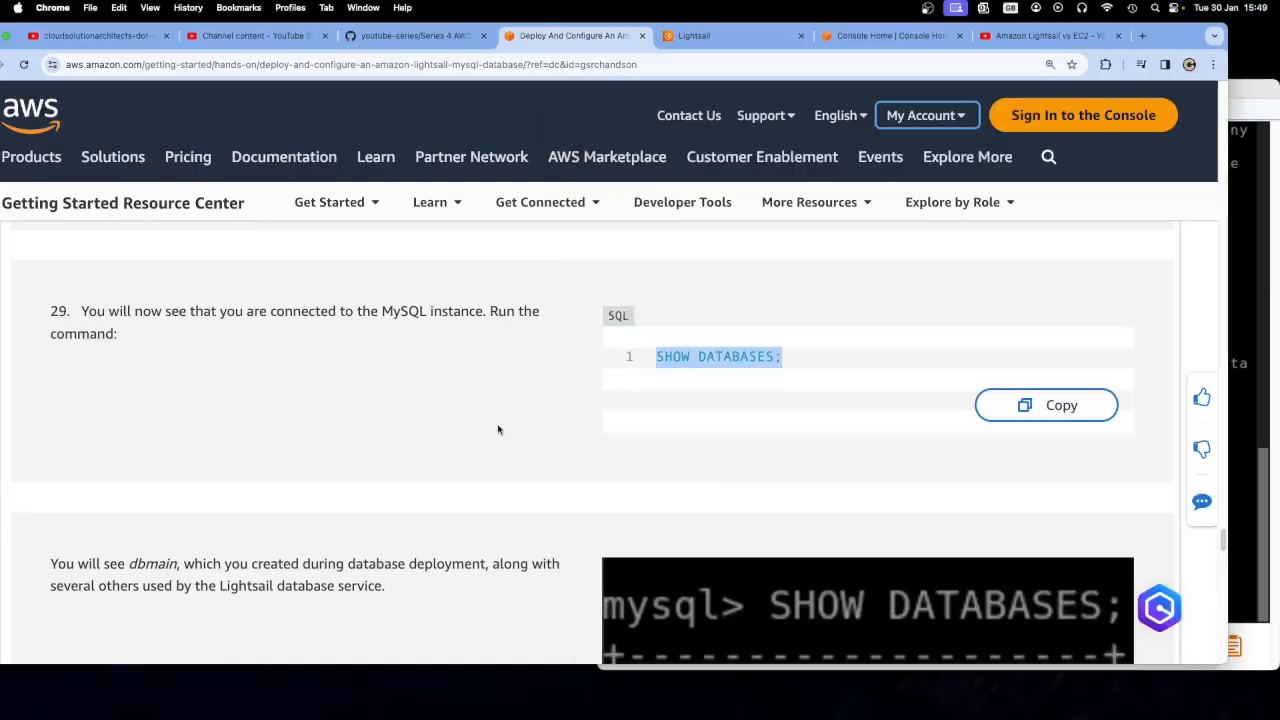
pyautogui.scroll(-5, 496, 440)
pyautogui.scroll(-2, 494, 449)
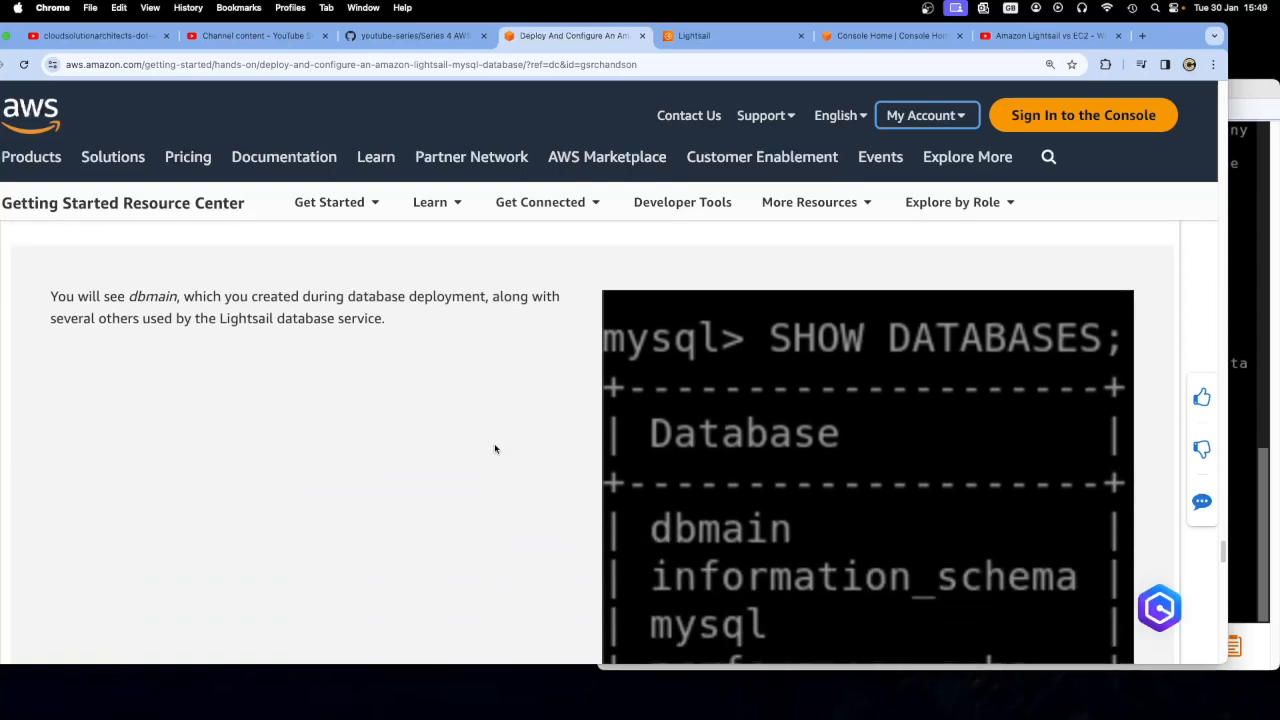
pyautogui.scroll(-5, 440, 462)
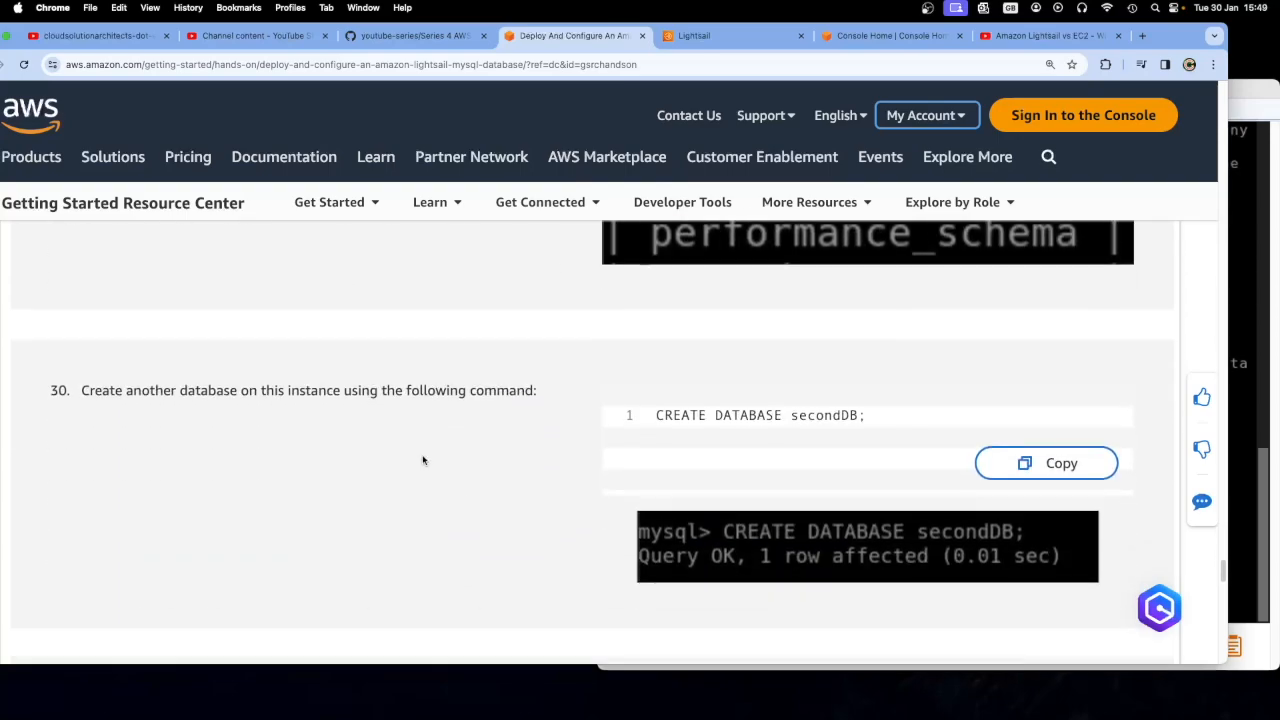
pyautogui.scroll(-1, 443, 449)
pyautogui.moveTo(868, 385); pyautogui.dragTo(657, 383)
pyautogui.rightClick(679, 385)
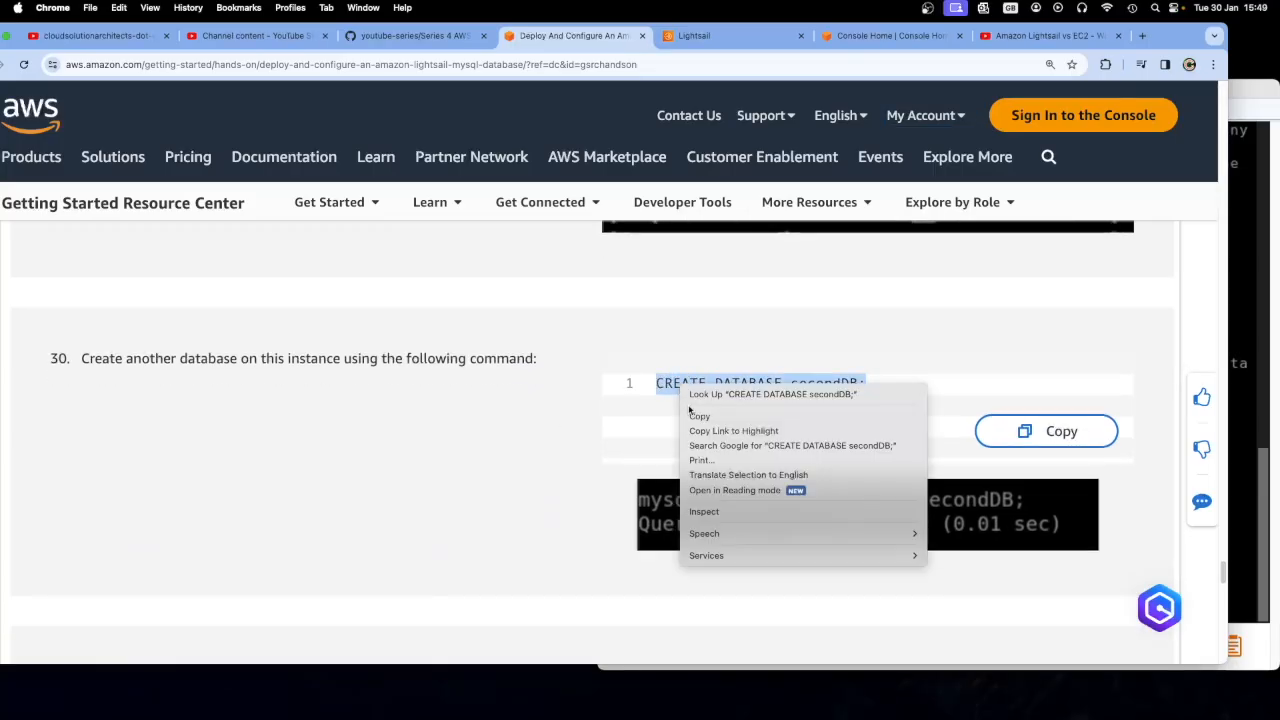
pyautogui.click(690, 414)
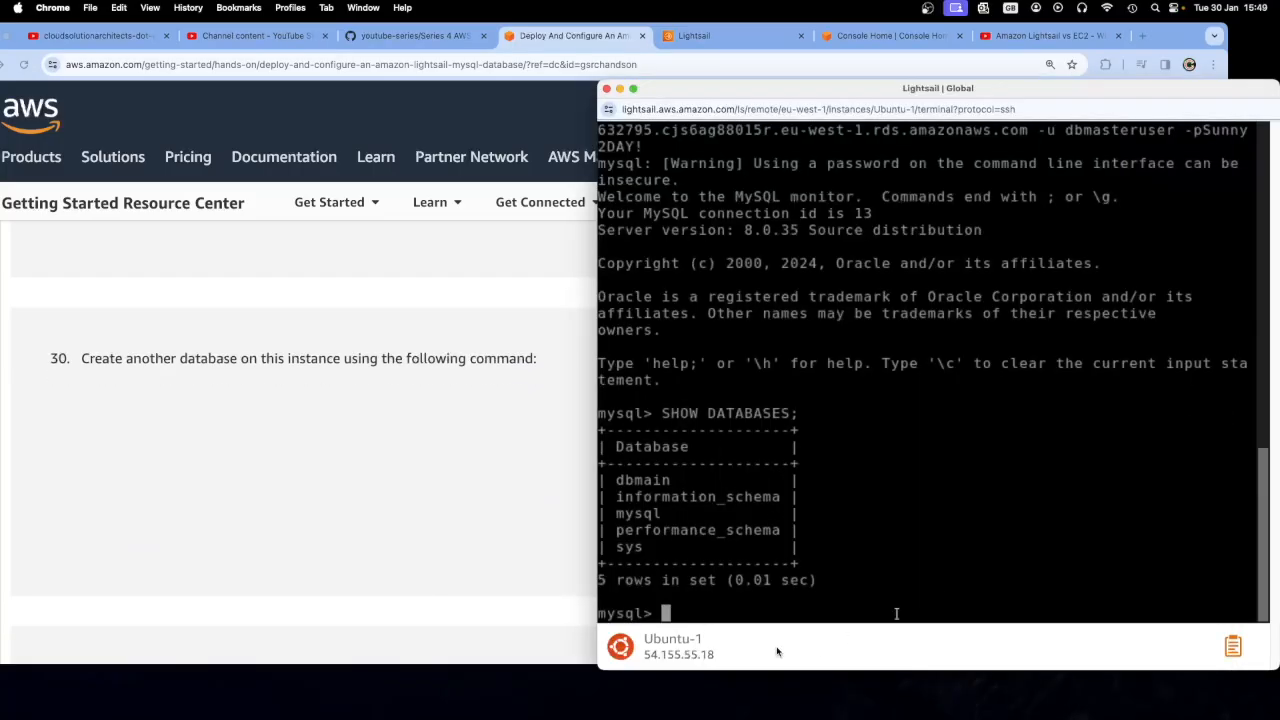
# Create the database secondDB by running the copied CREATE DATABASE command at the mysql prompt in the Ubuntu-1 terminal
pyautogui.rightClick(706, 614)
pyautogui.click(722, 508)
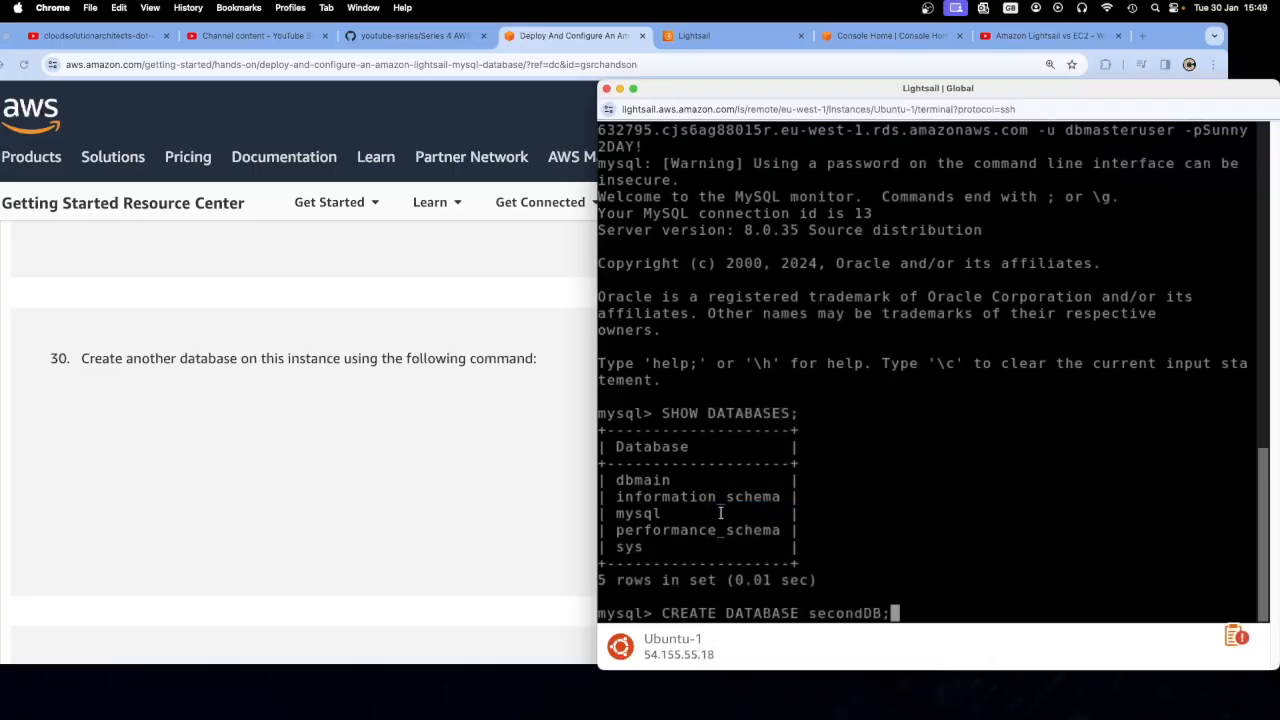
pyautogui.press('Return')
# Copy the GRANT ALL PRIVILEGES command for dbmasteruser from tutorial step 31
pyautogui.click(519, 439)
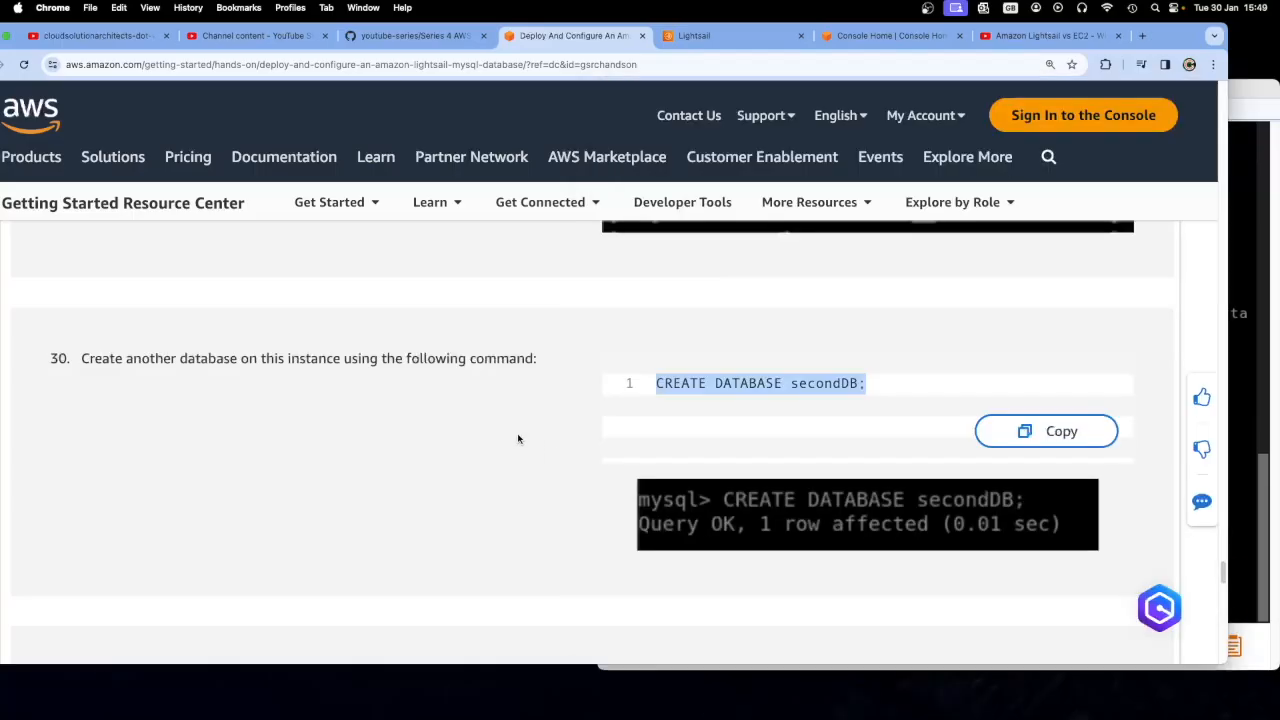
pyautogui.scroll(-4, 523, 514)
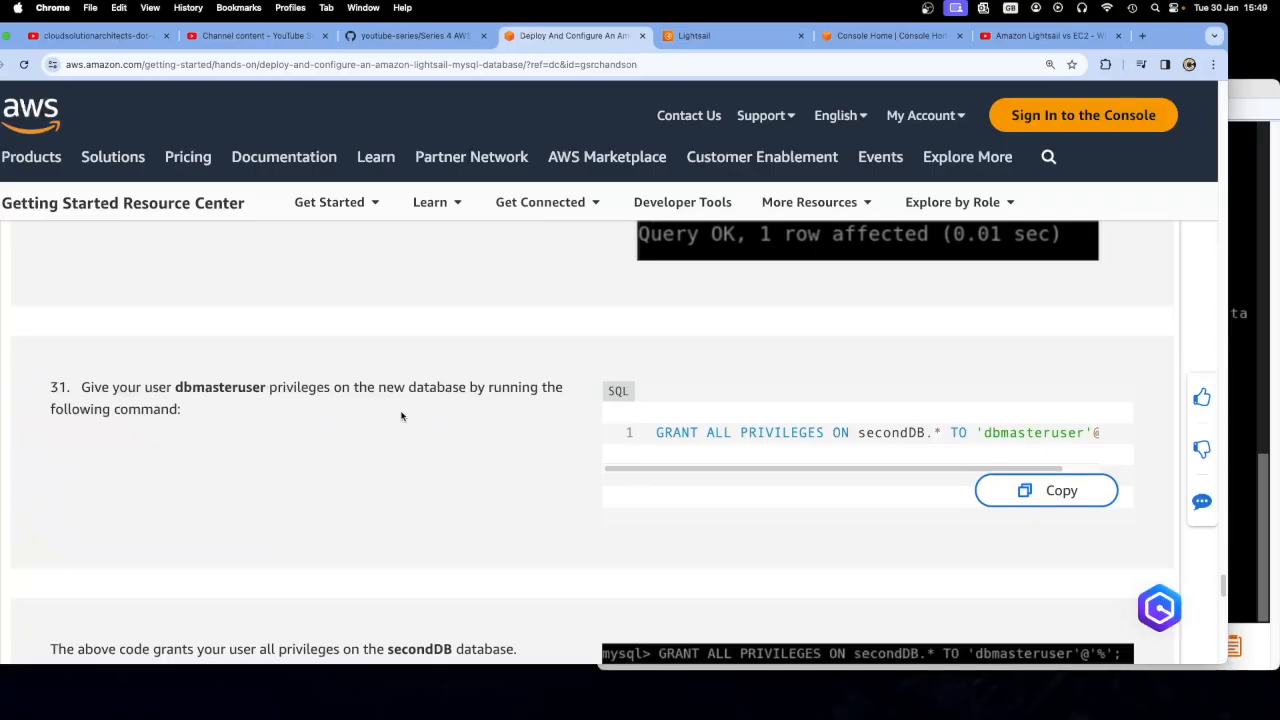
pyautogui.moveTo(895, 469); pyautogui.dragTo(967, 472)
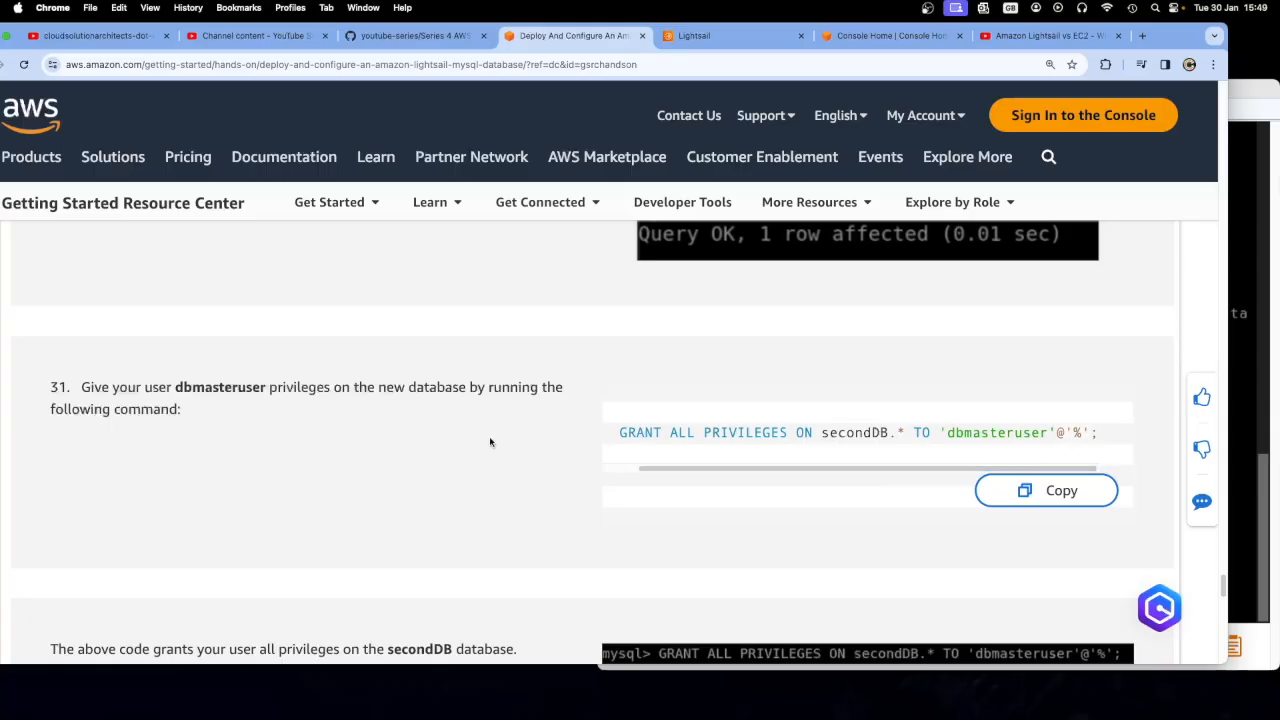
pyautogui.click(1061, 490)
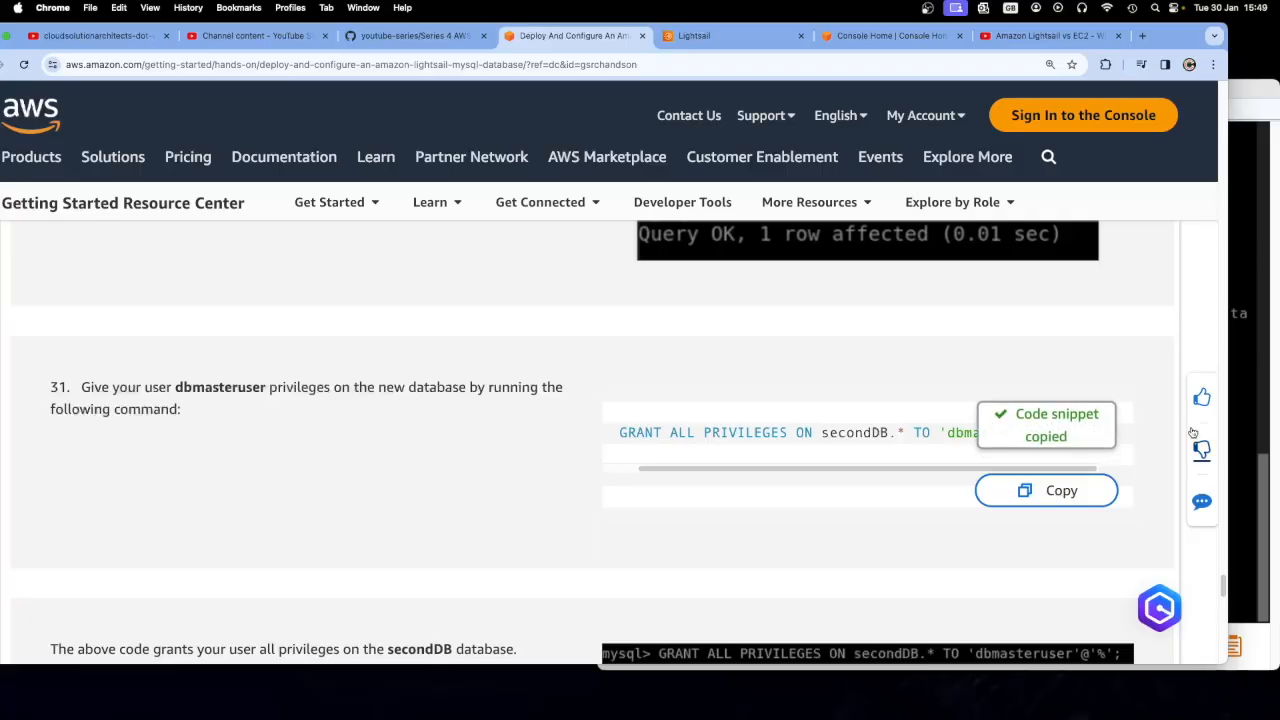
# Grant dbmasteruser all privileges on secondDB by running GRANT ALL PRIVILEGES ON secondDB.* TO 'dbmasteruser'@'%'; at the mysql prompt
pyautogui.click(1240, 395)
pyautogui.rightClick(684, 614)
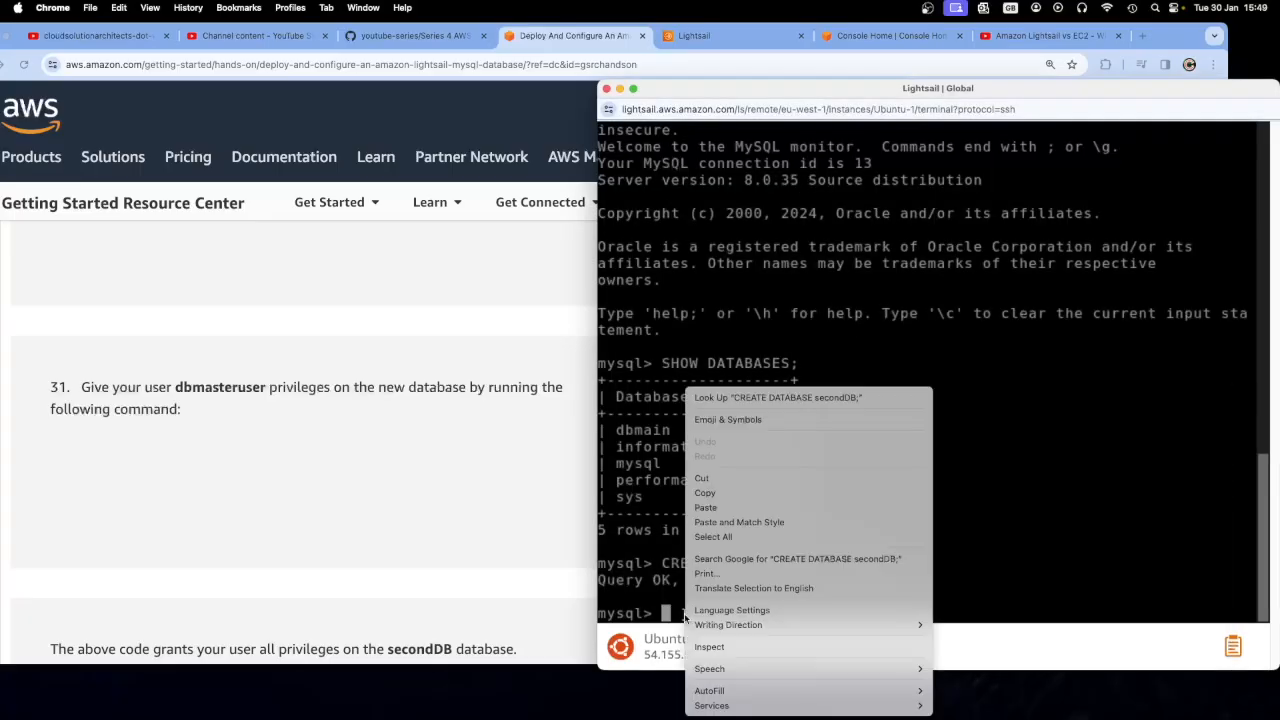
pyautogui.click(703, 509)
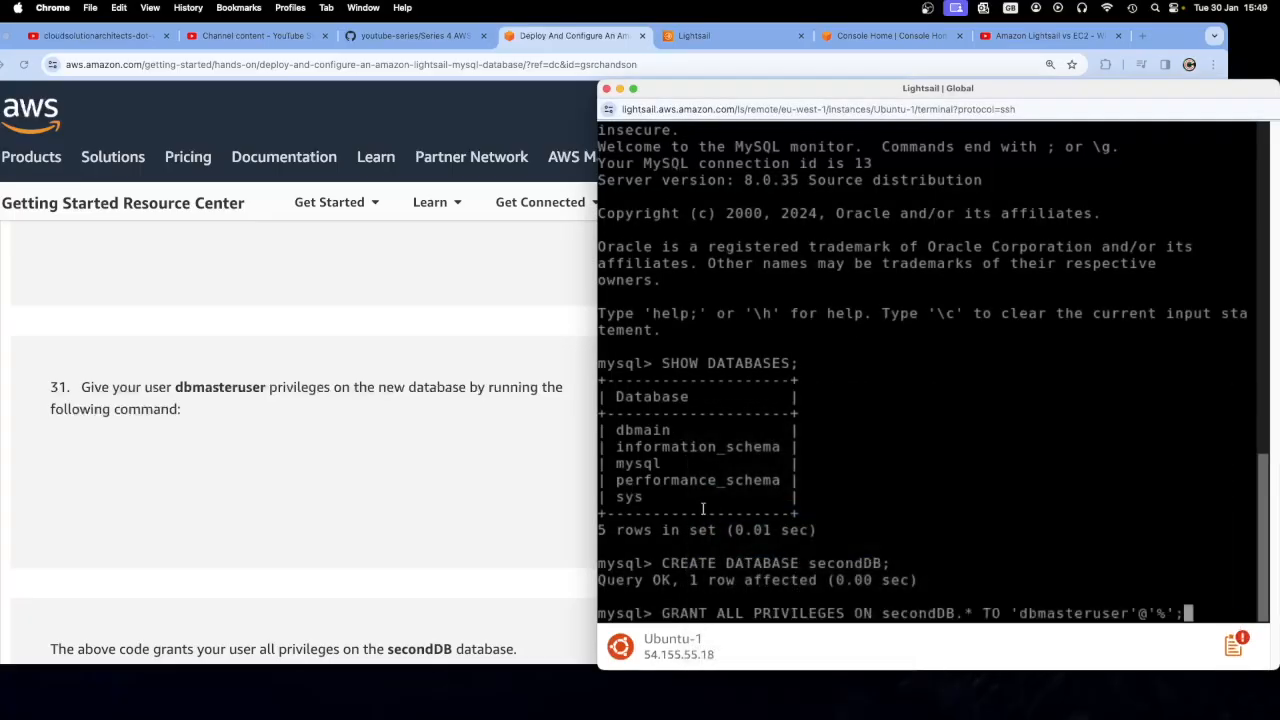
pyautogui.press('Return')
# Copy the exit; command from tutorial step 32
pyautogui.click(489, 468)
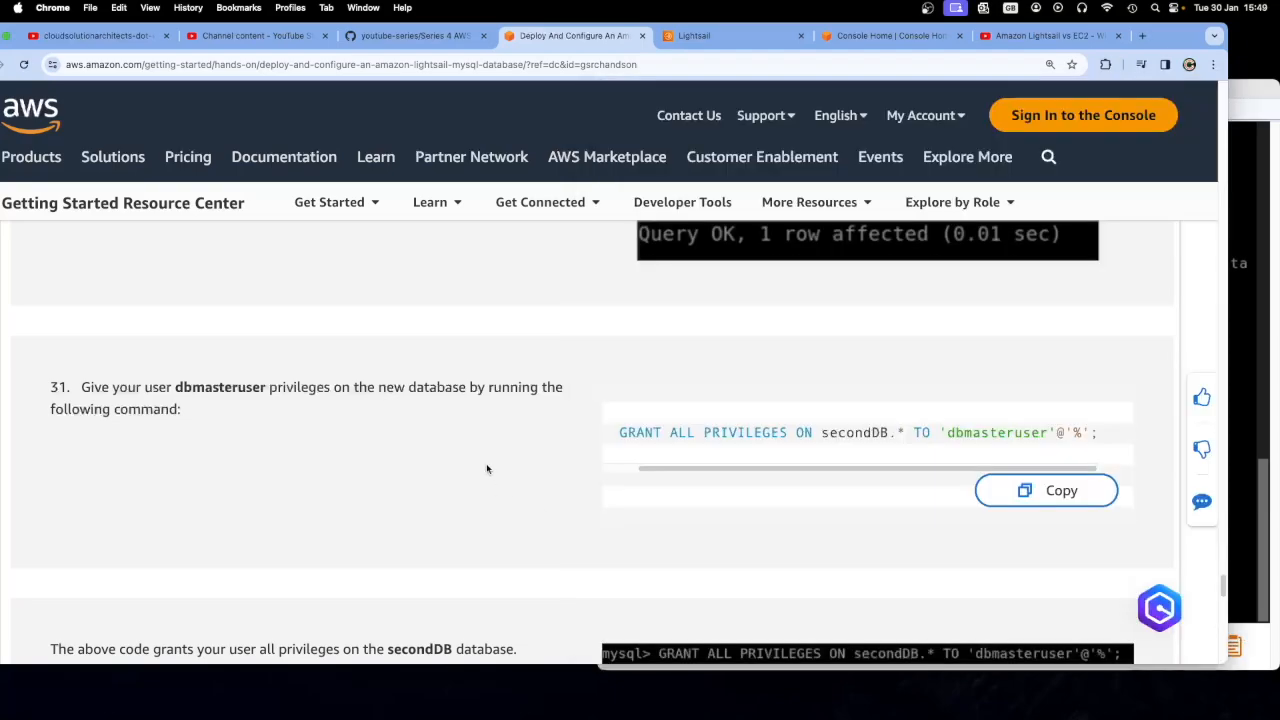
pyautogui.scroll(-3, 487, 492)
pyautogui.scroll(-2, 488, 497)
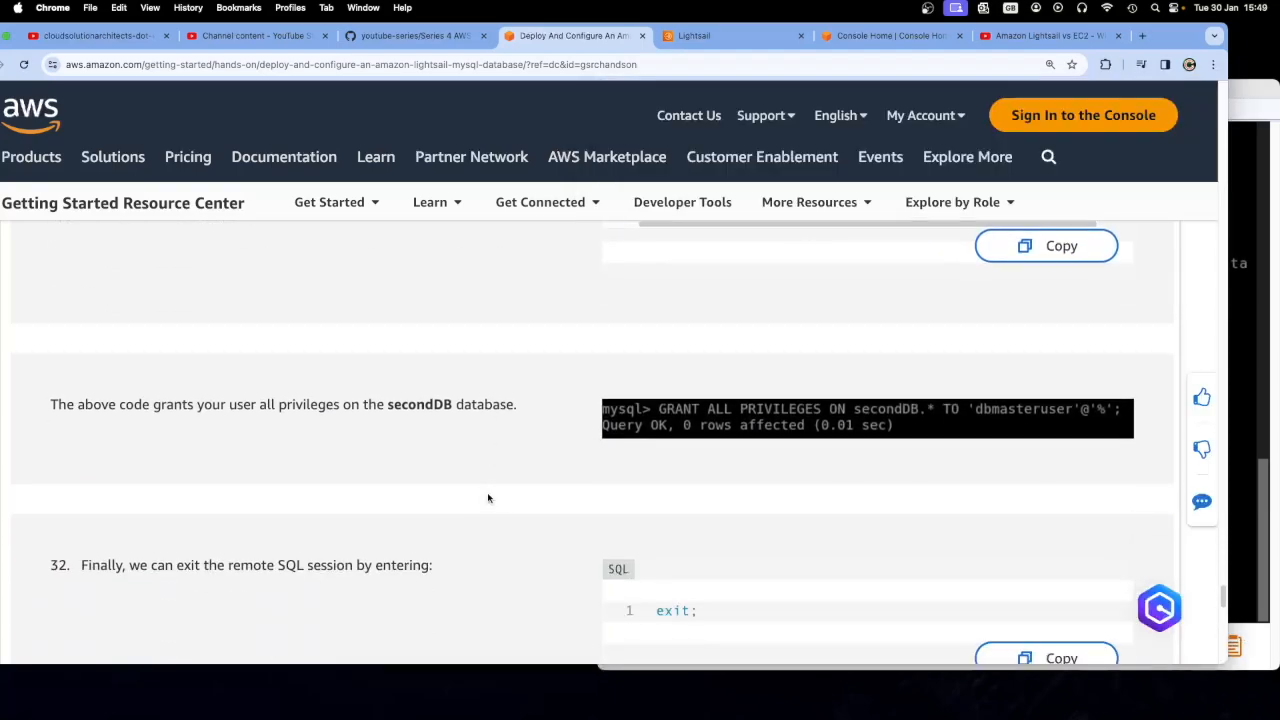
pyautogui.scroll(-1, 488, 497)
pyautogui.scroll(-2, 488, 498)
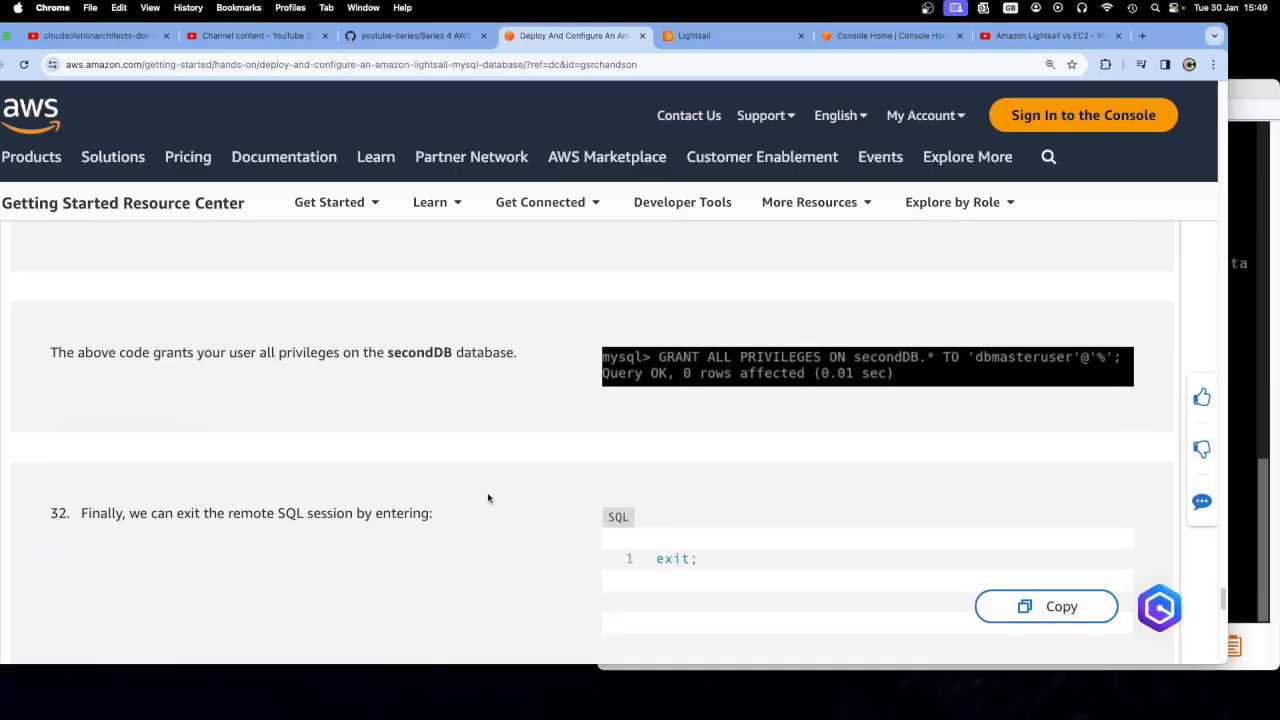
pyautogui.scroll(-4, 488, 498)
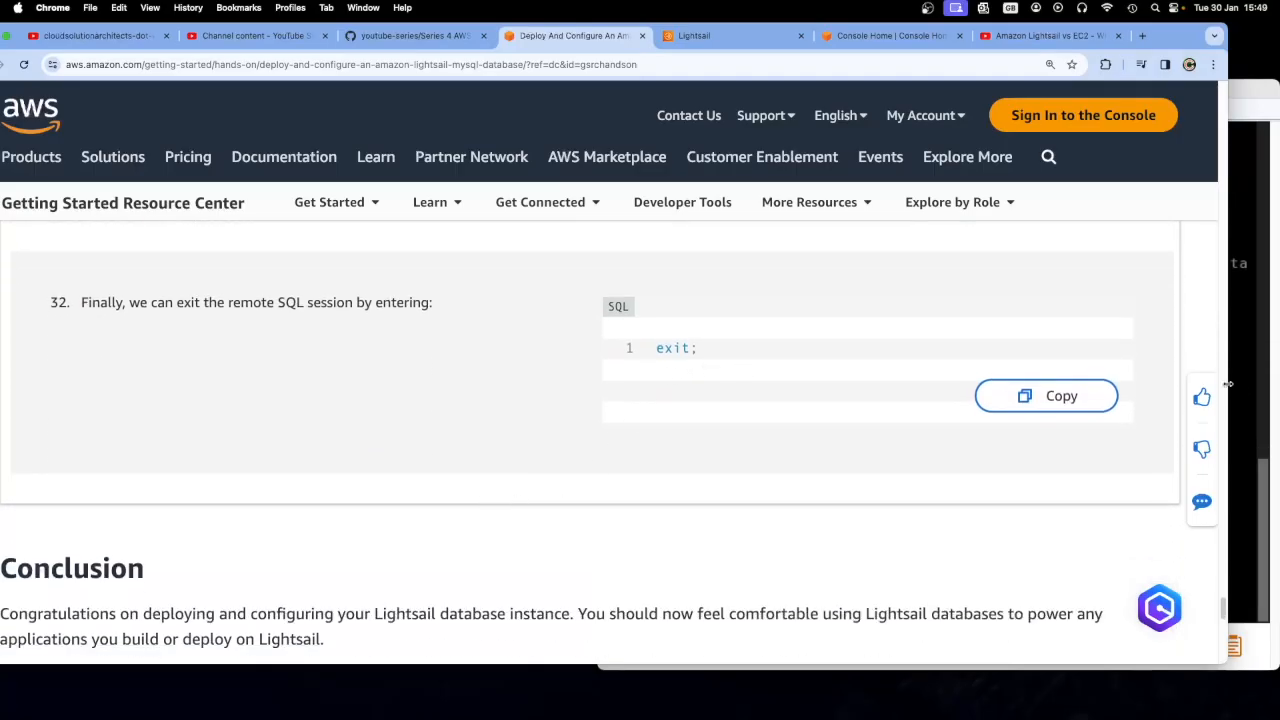
pyautogui.click(1052, 402)
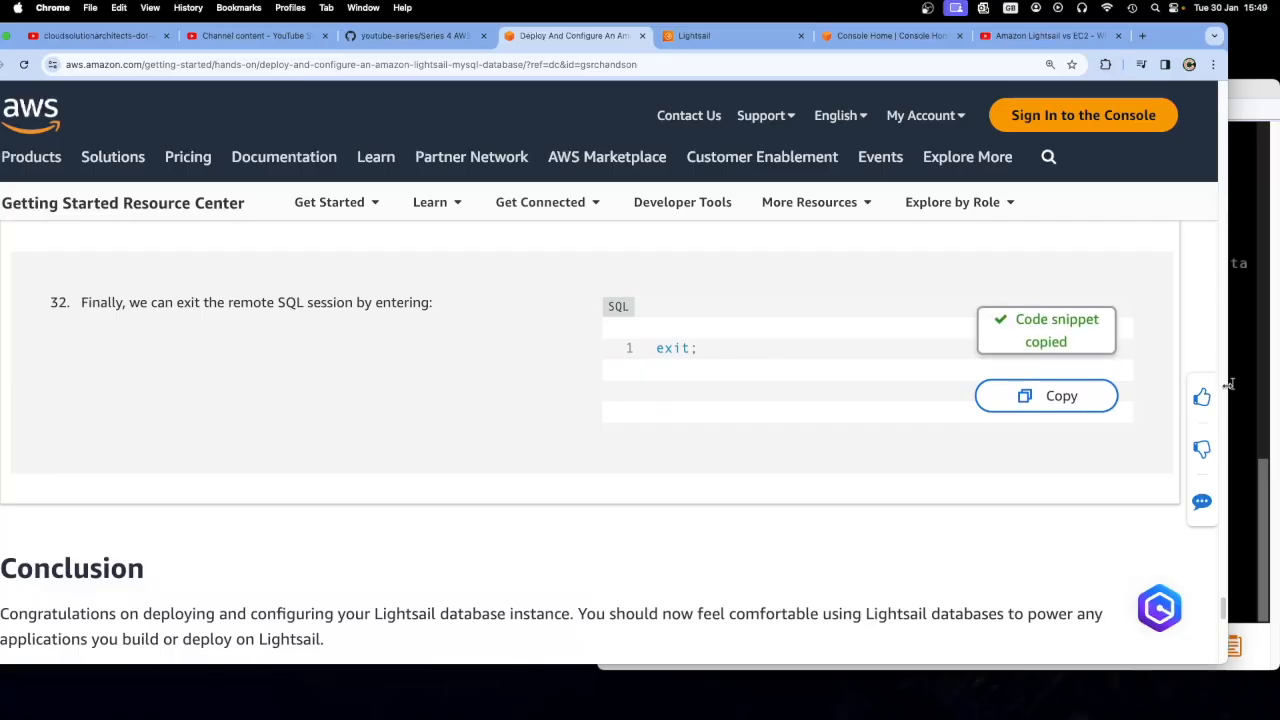
pyautogui.doubleClick(693, 350)
pyautogui.click(1062, 400)
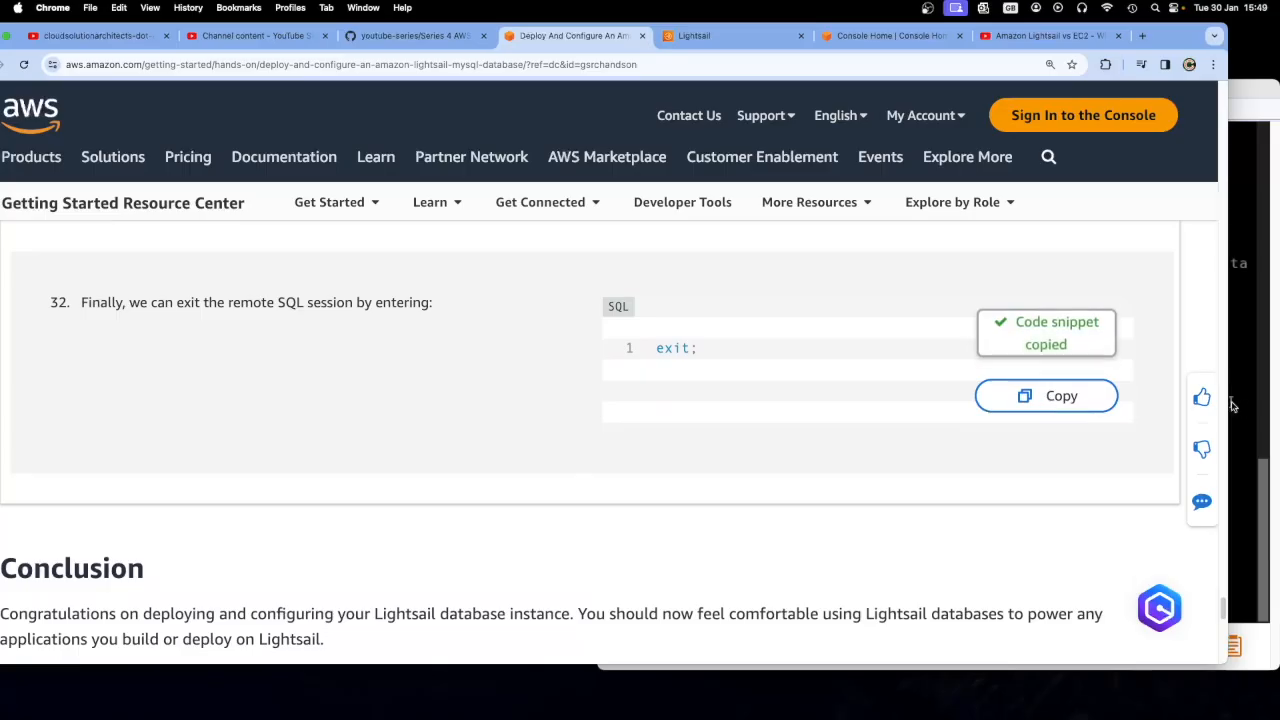
# End the MySQL session in the Ubuntu-1 terminal by running the copied exit; command, and highlight the shell prompt
pyautogui.click(1242, 405)
pyautogui.rightClick(690, 612)
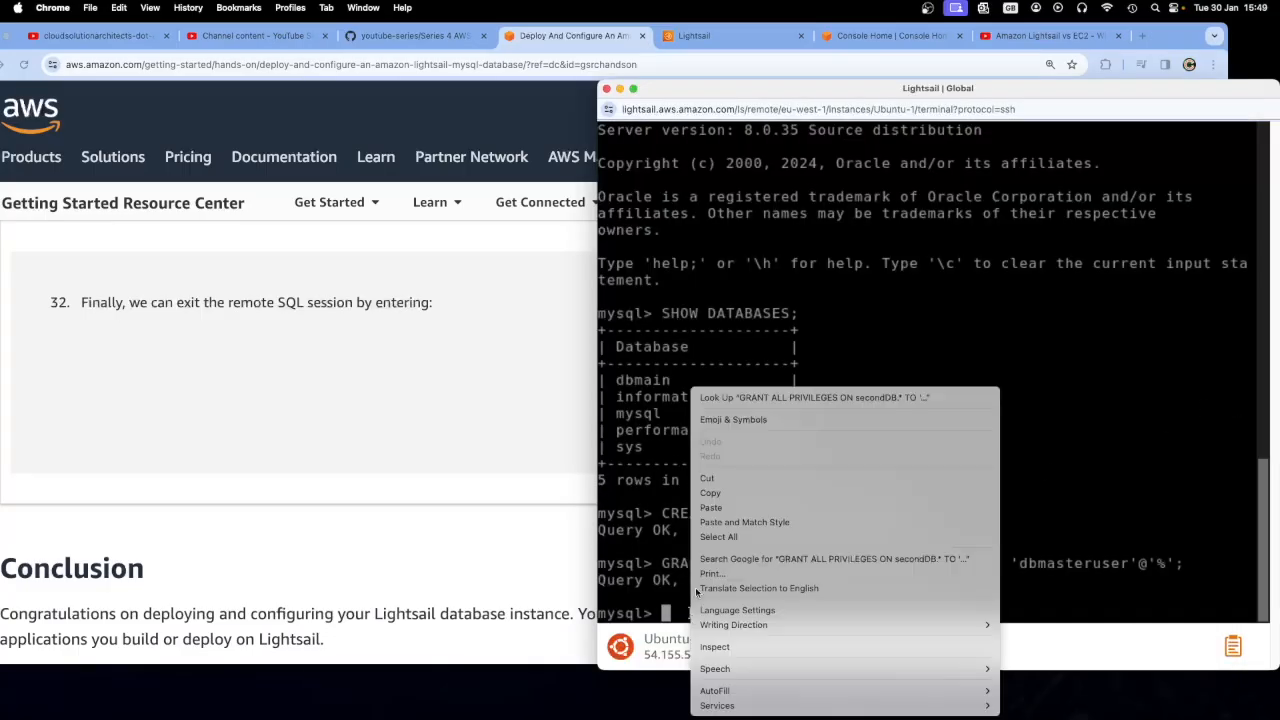
pyautogui.click(711, 509)
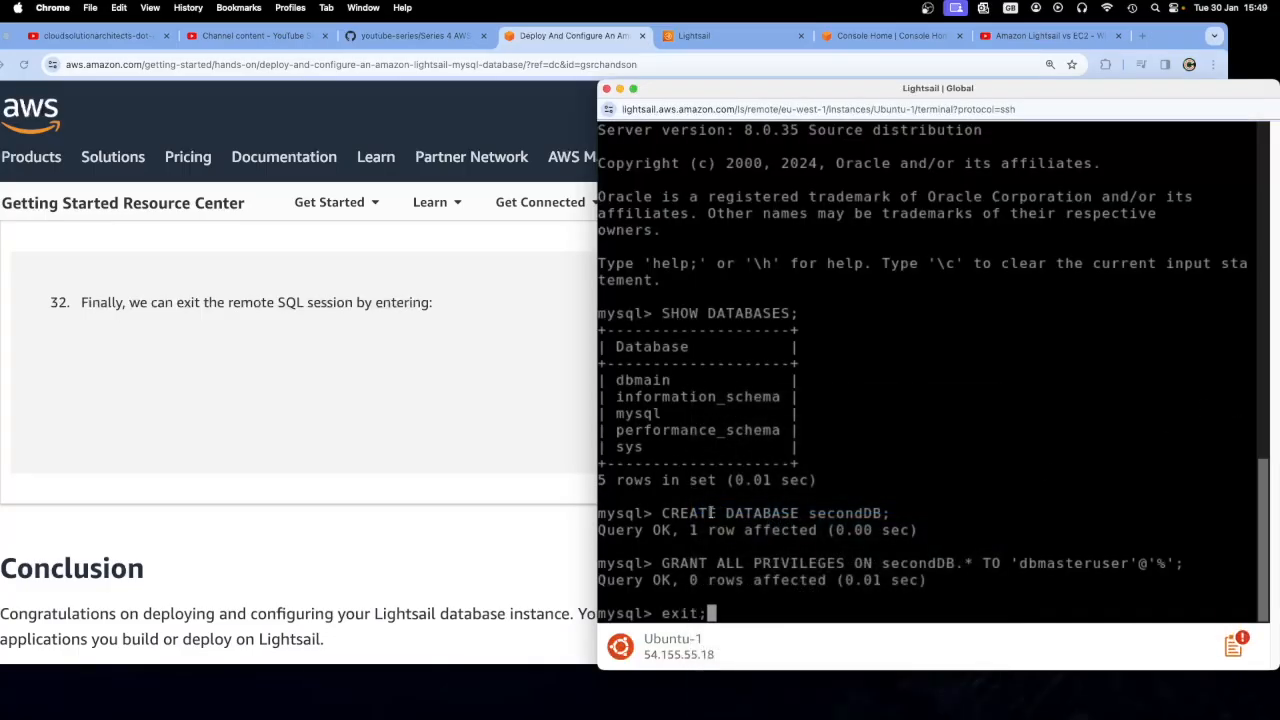
pyautogui.press('Return')
pyautogui.moveTo(598, 614); pyautogui.dragTo(748, 613)
# Read the Conclusion section of the Lightsail MySQL tutorial and look back up through its earlier steps
pyautogui.click(418, 477)
pyautogui.scroll(-3, 418, 477)
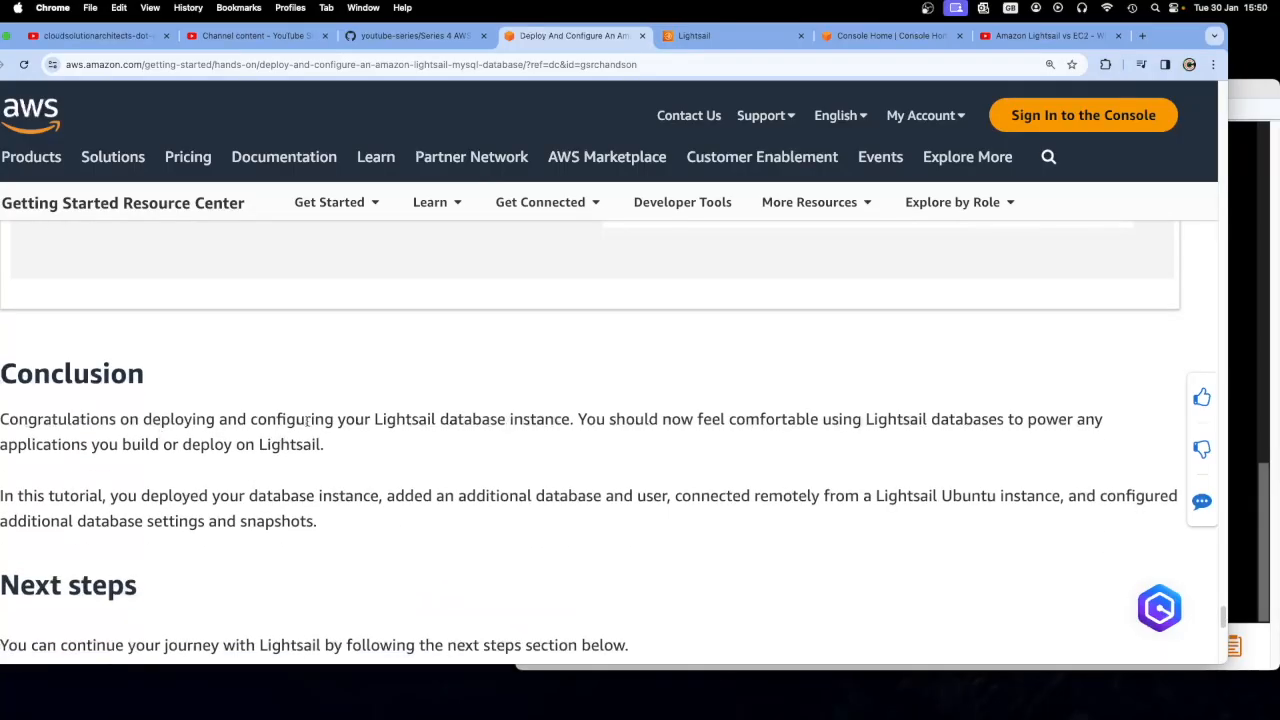
pyautogui.moveTo(579, 421); pyautogui.dragTo(400, 443)
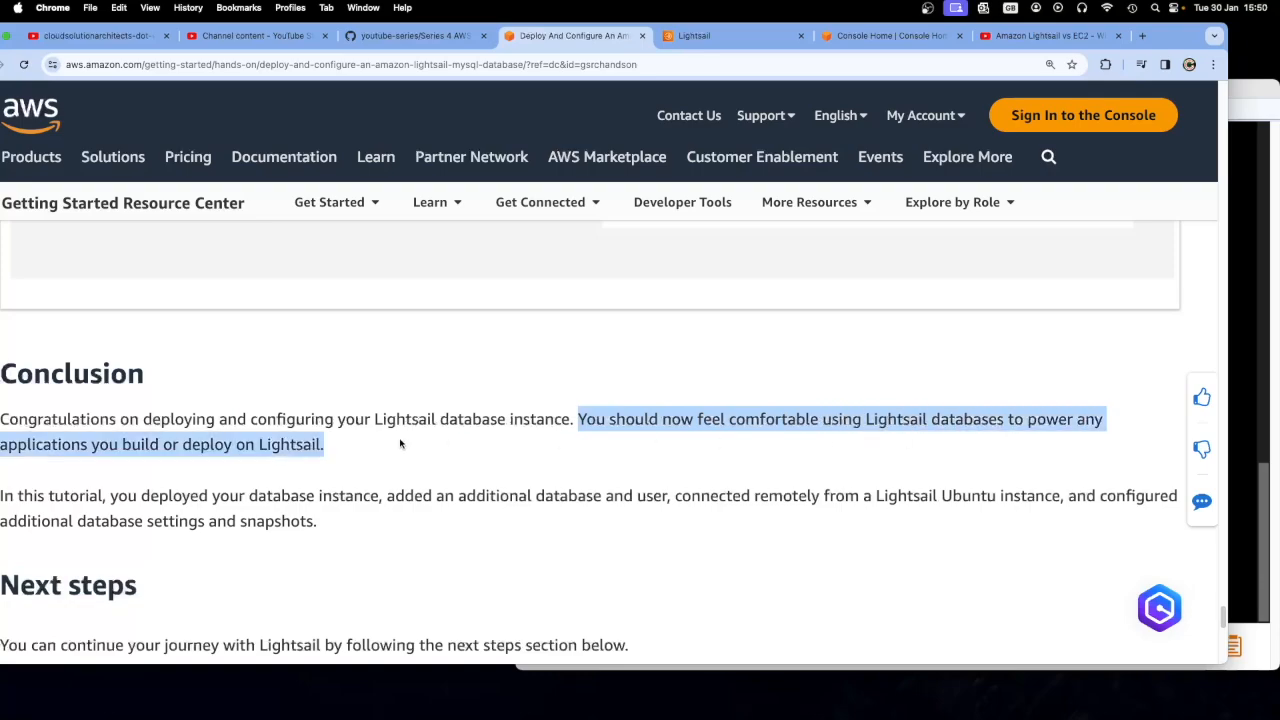
pyautogui.click(378, 443)
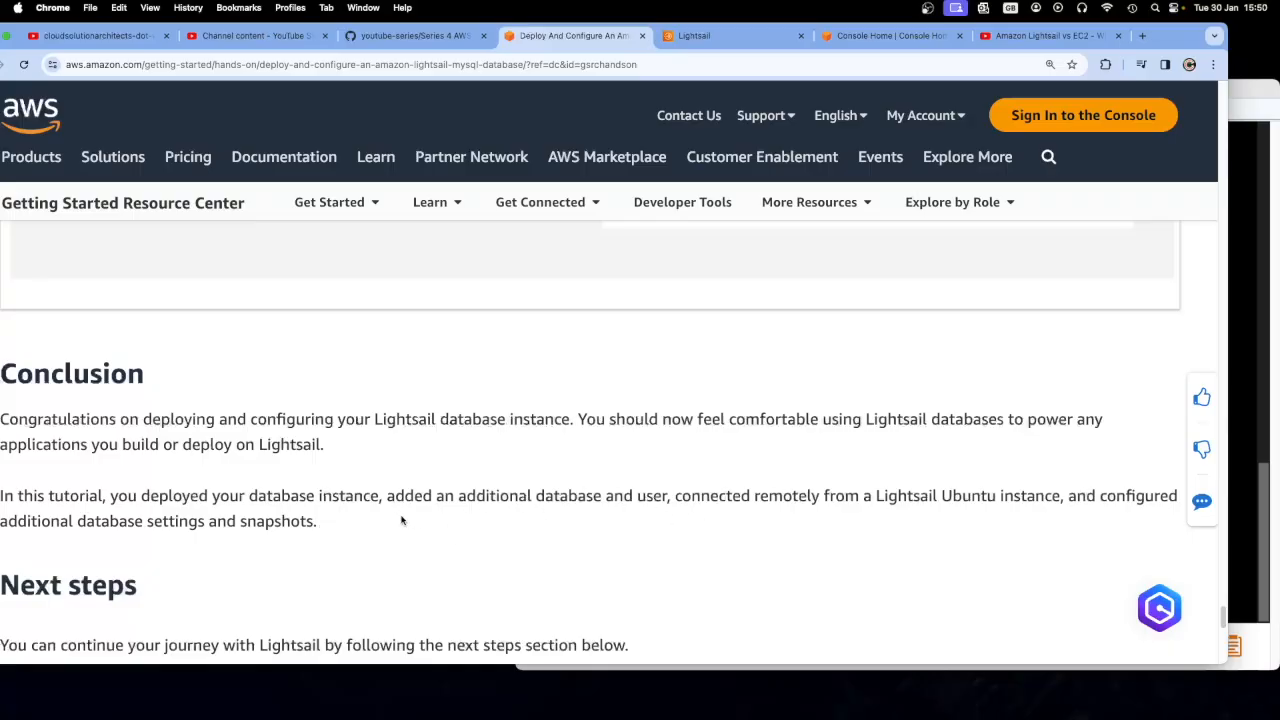
pyautogui.moveTo(320, 532); pyautogui.dragTo(76, 508)
pyautogui.click(76, 508)
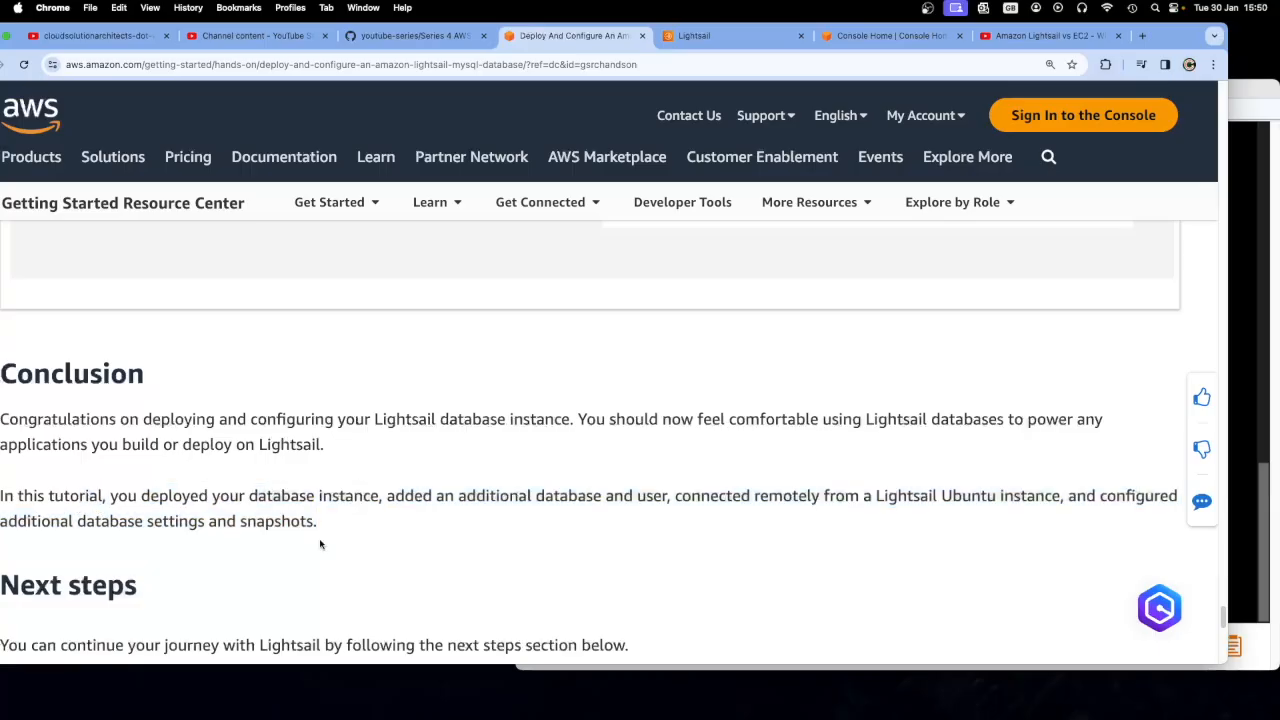
pyautogui.scroll(-3, 320, 544)
pyautogui.scroll(6, 340, 520)
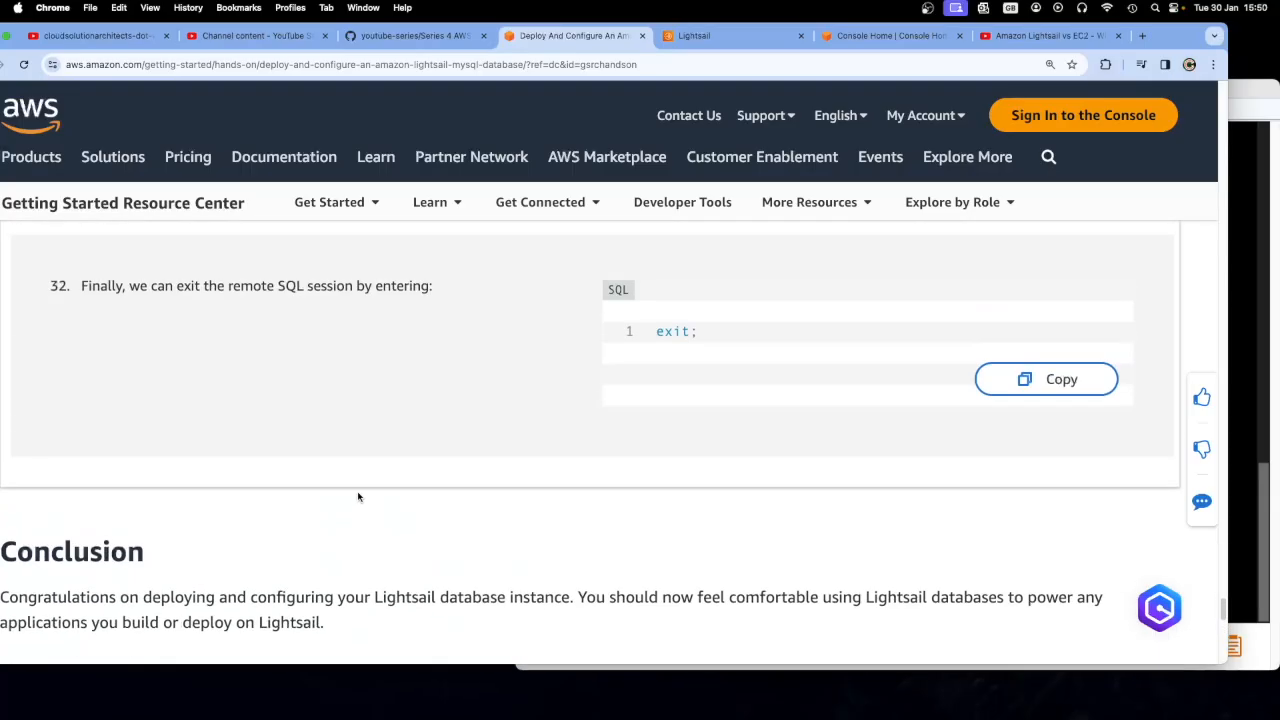
pyautogui.scroll(10, 360, 496)
pyautogui.scroll(20, 365, 496)
pyautogui.scroll(20, 365, 496)
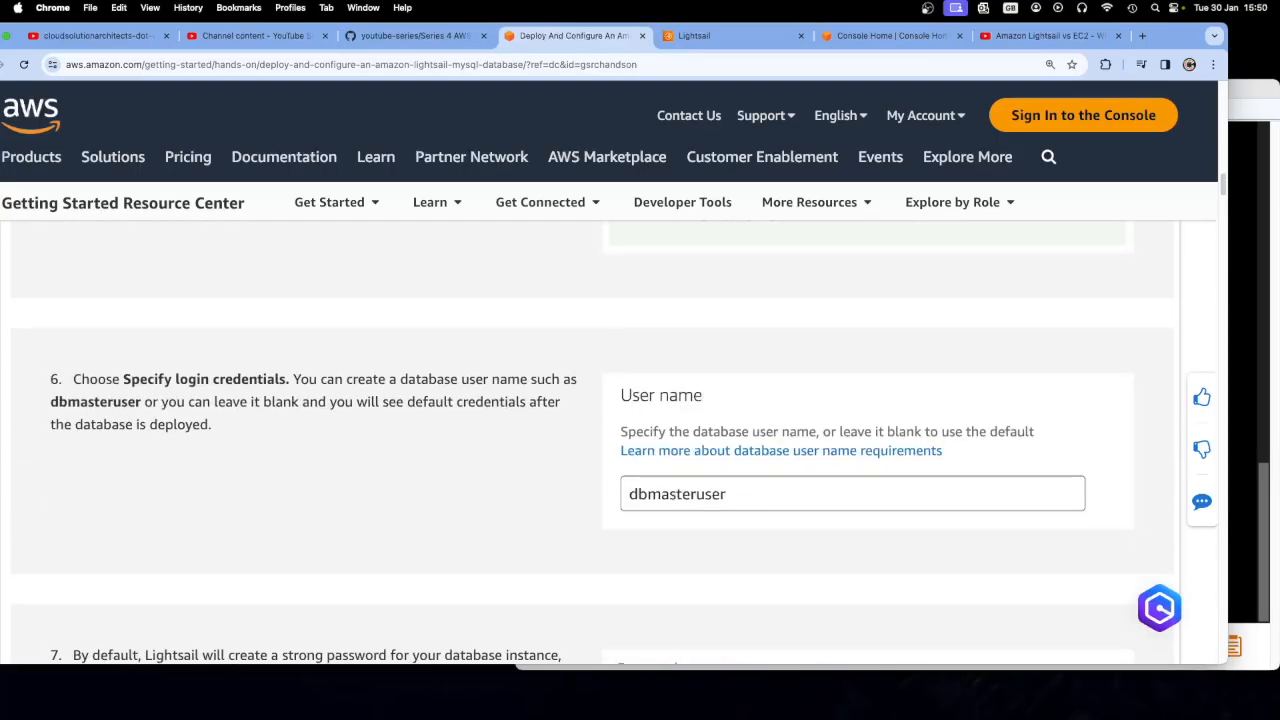